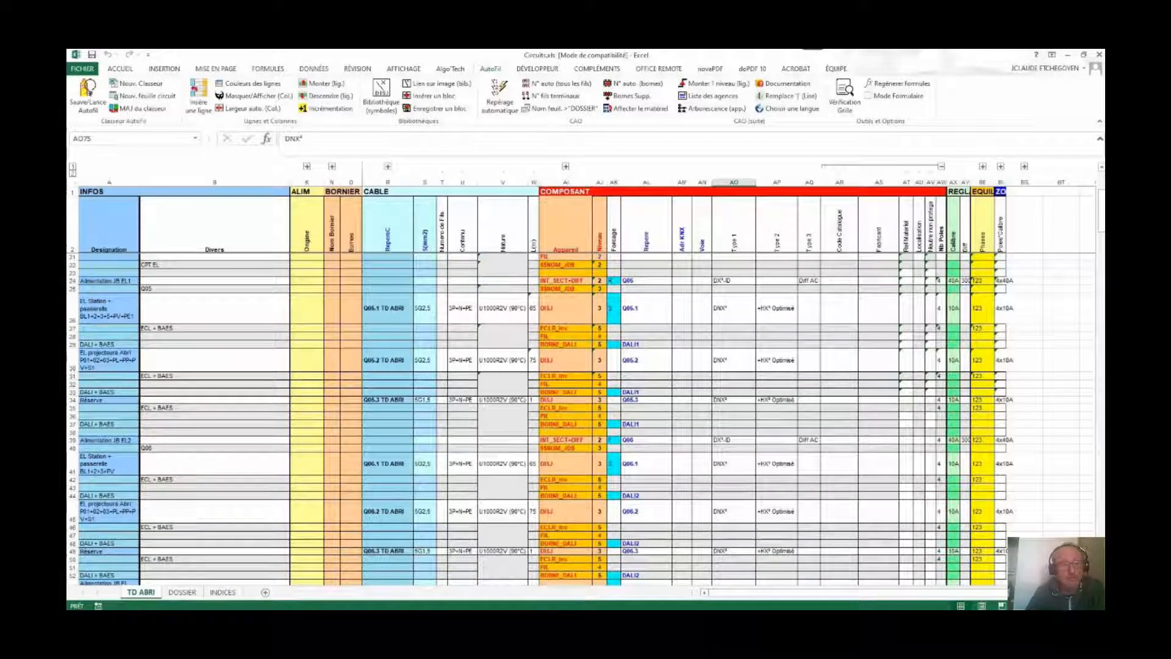
# Review the circuit rows of the TD ABRI sheet, from the lighting supplies down to the KNX modules.
pyautogui.scroll(-5, 580, 418)
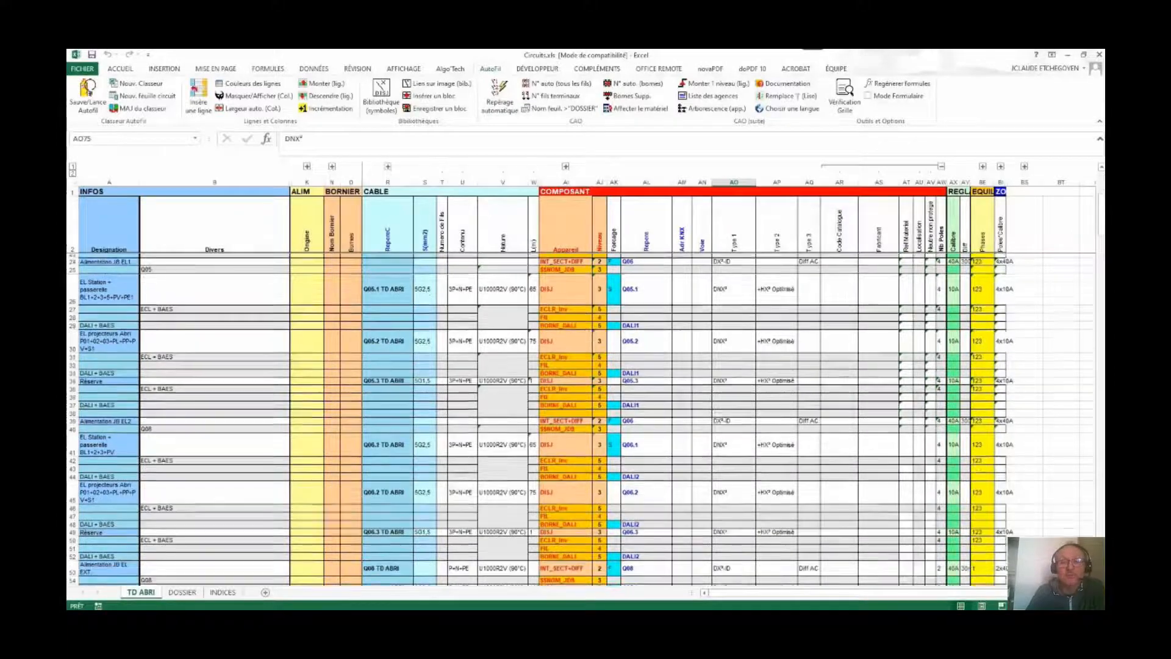
pyautogui.scroll(-4, 579, 418)
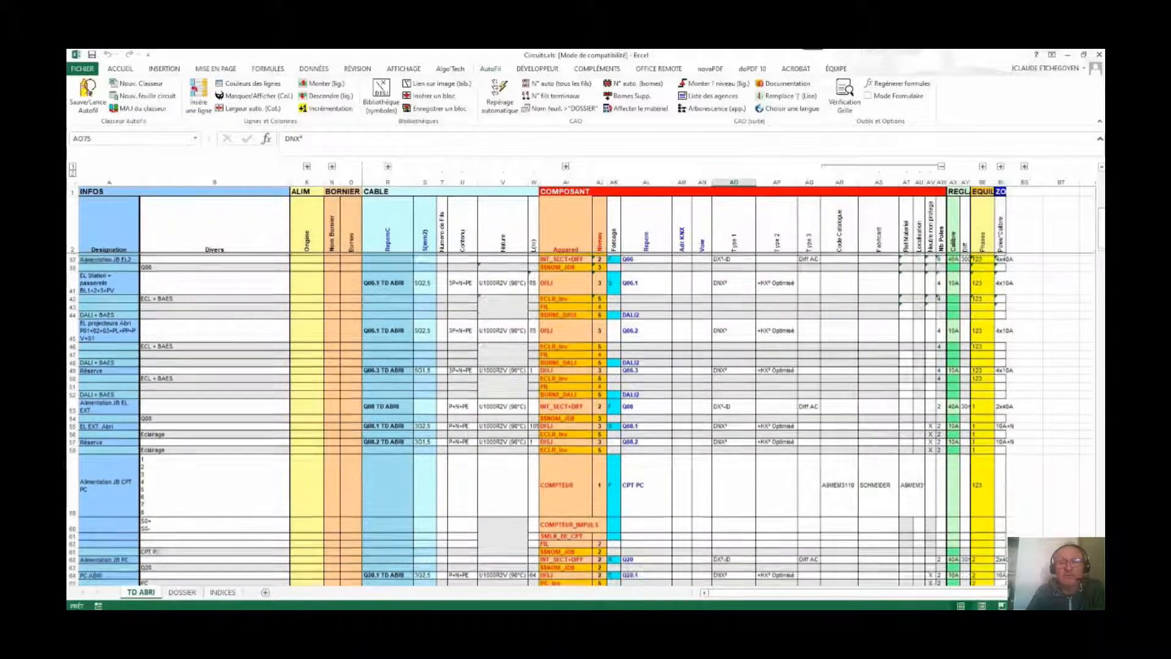
pyautogui.scroll(-6, 580, 418)
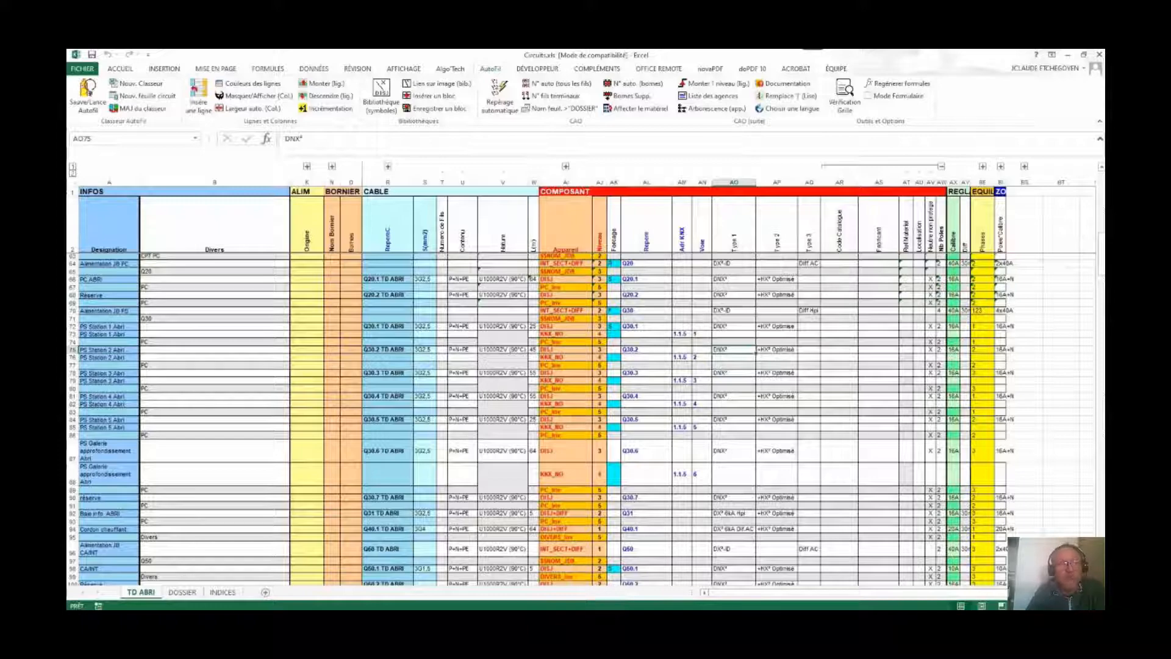
pyautogui.scroll(-4, 580, 418)
pyautogui.scroll(-3, 579, 417)
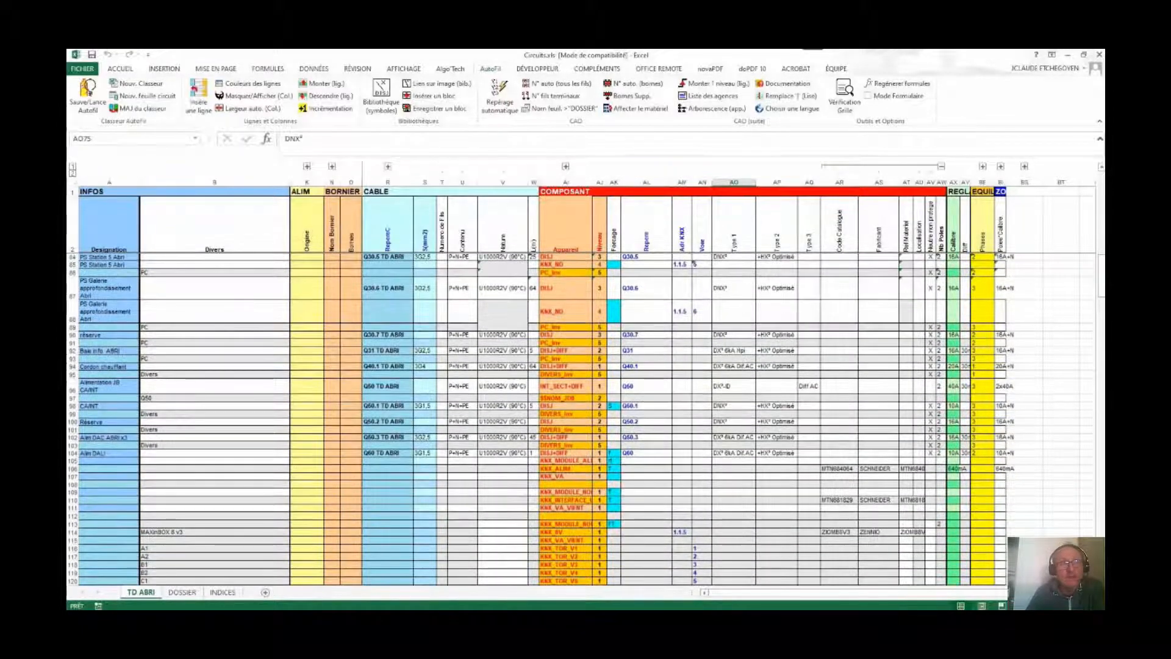
pyautogui.scroll(-5, 579, 418)
pyautogui.scroll(-3, 580, 418)
# Switch to Pack'Elec and examine the TD ABRI schematic folios from F_001 through F_011.
pyautogui.hotkey('alt', 'Tab')
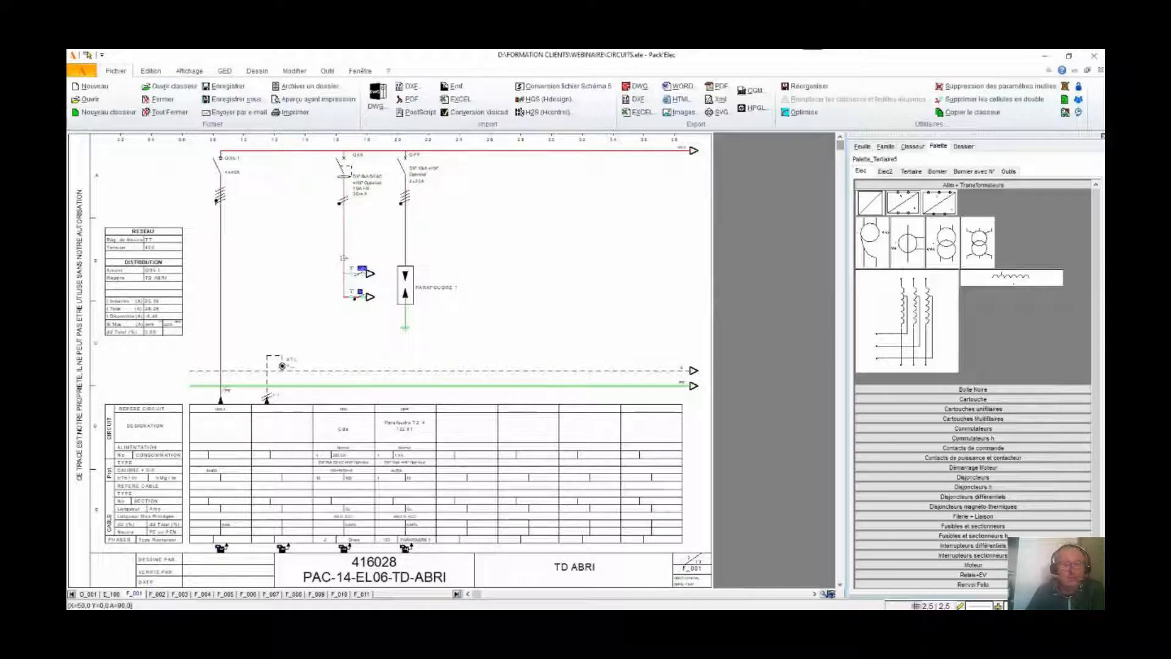
pyautogui.press('pagedown')
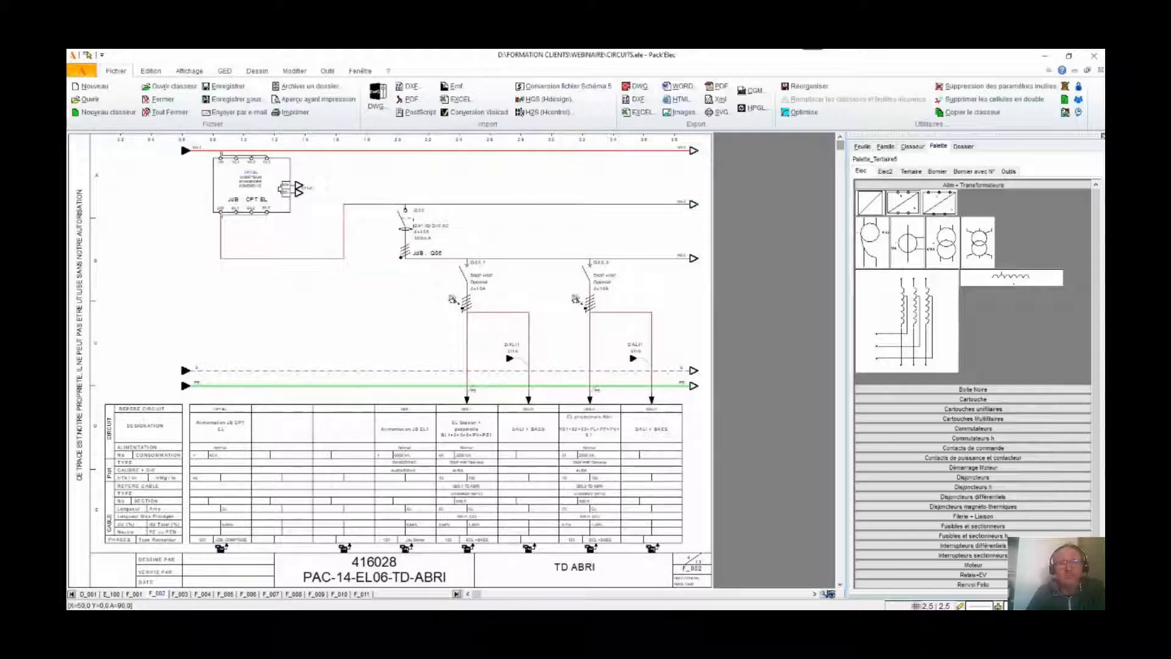
pyautogui.press('pagedown')
pyautogui.press('pagedown')
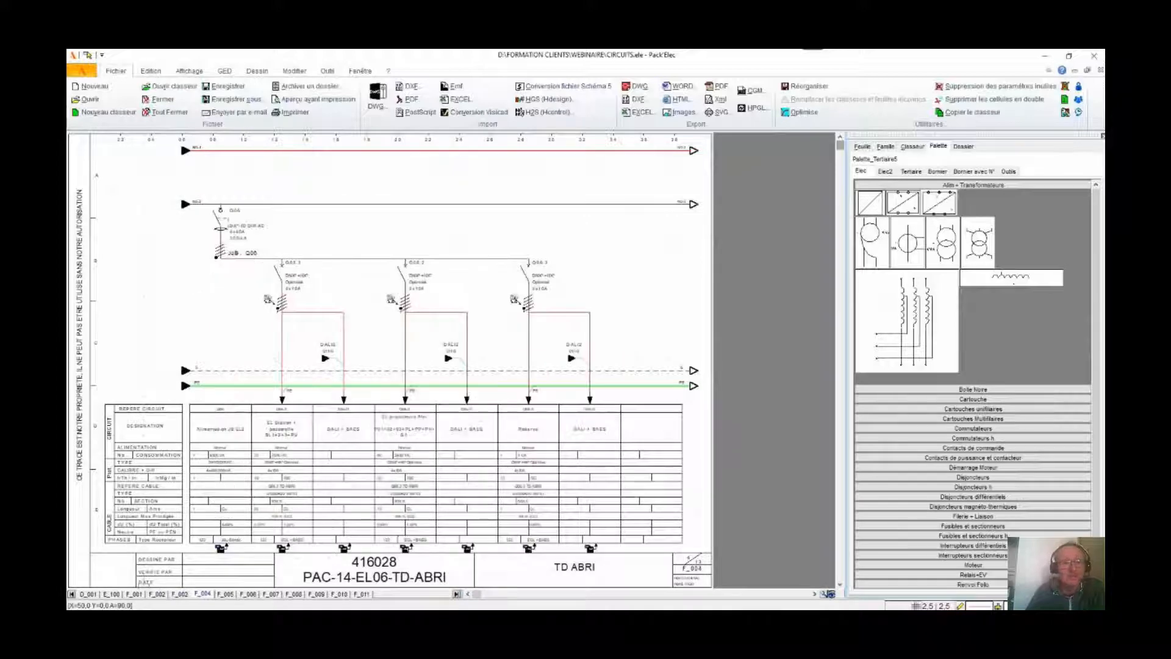
pyautogui.press('pagedown')
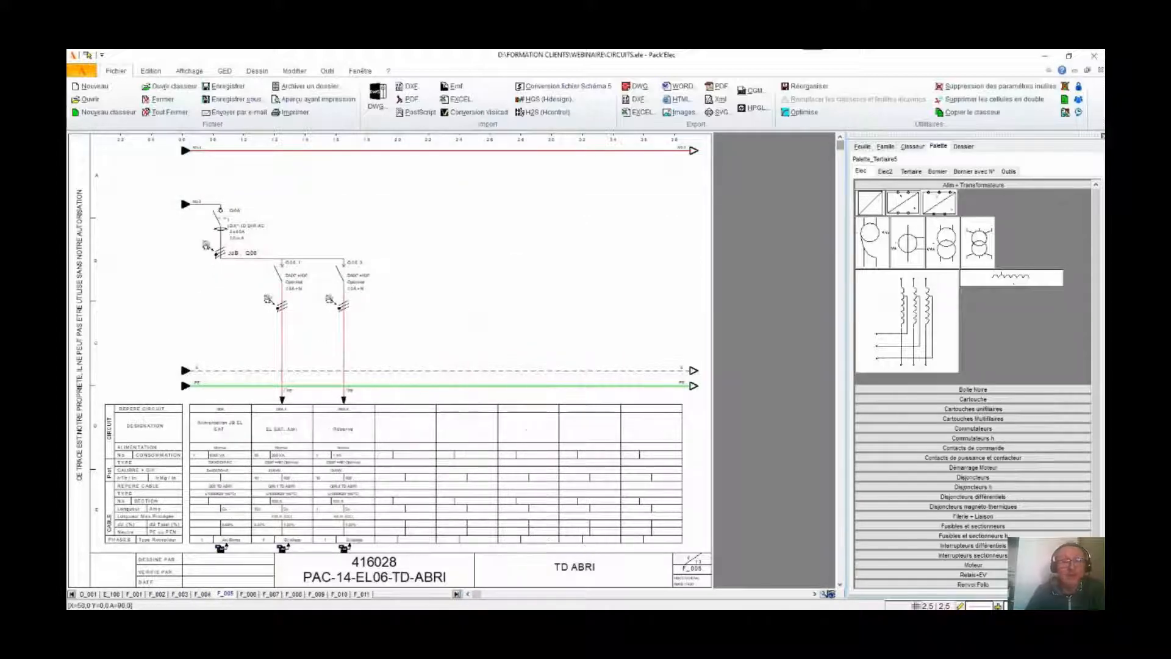
pyautogui.press('pagedown')
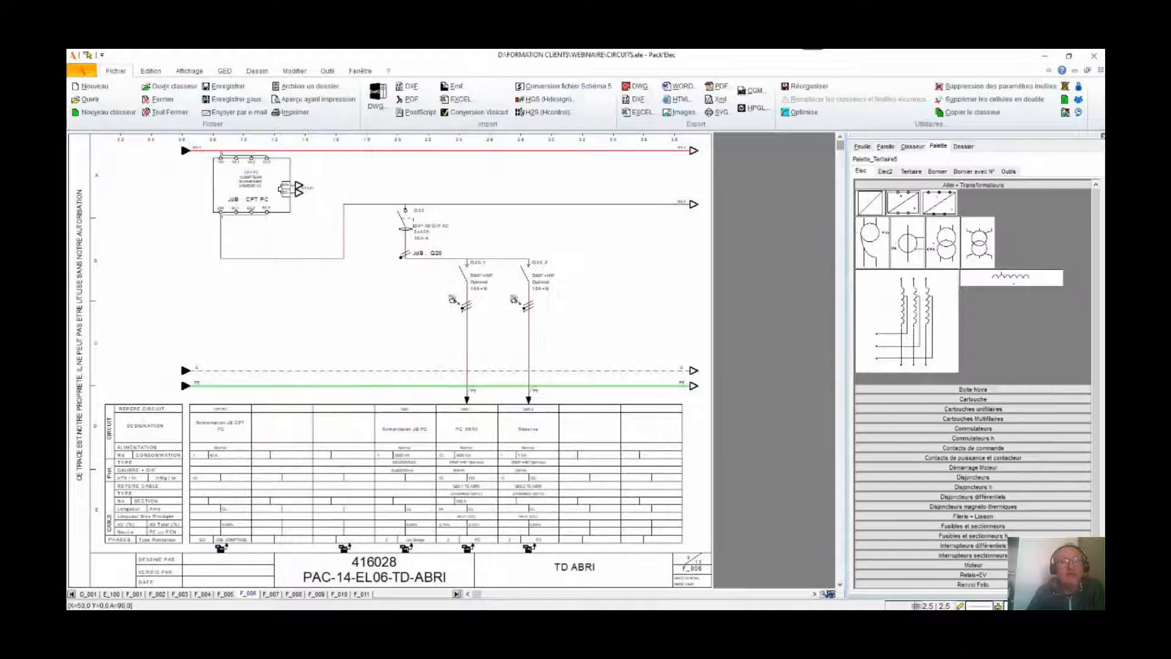
pyautogui.press('pagedown')
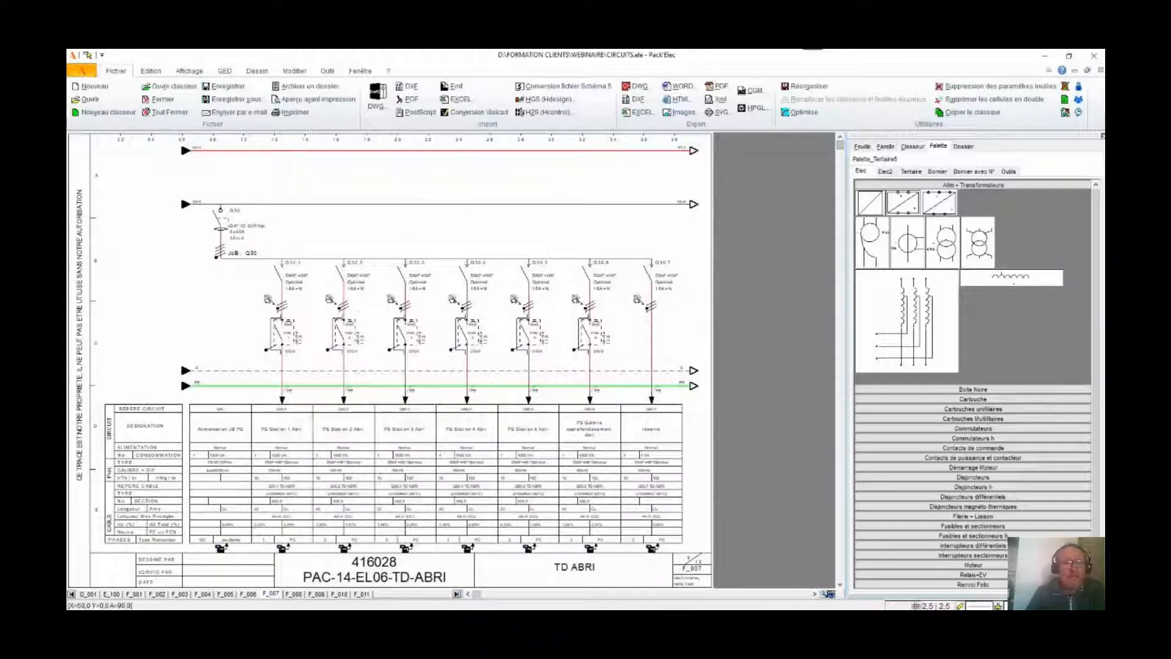
pyautogui.press('pagedown')
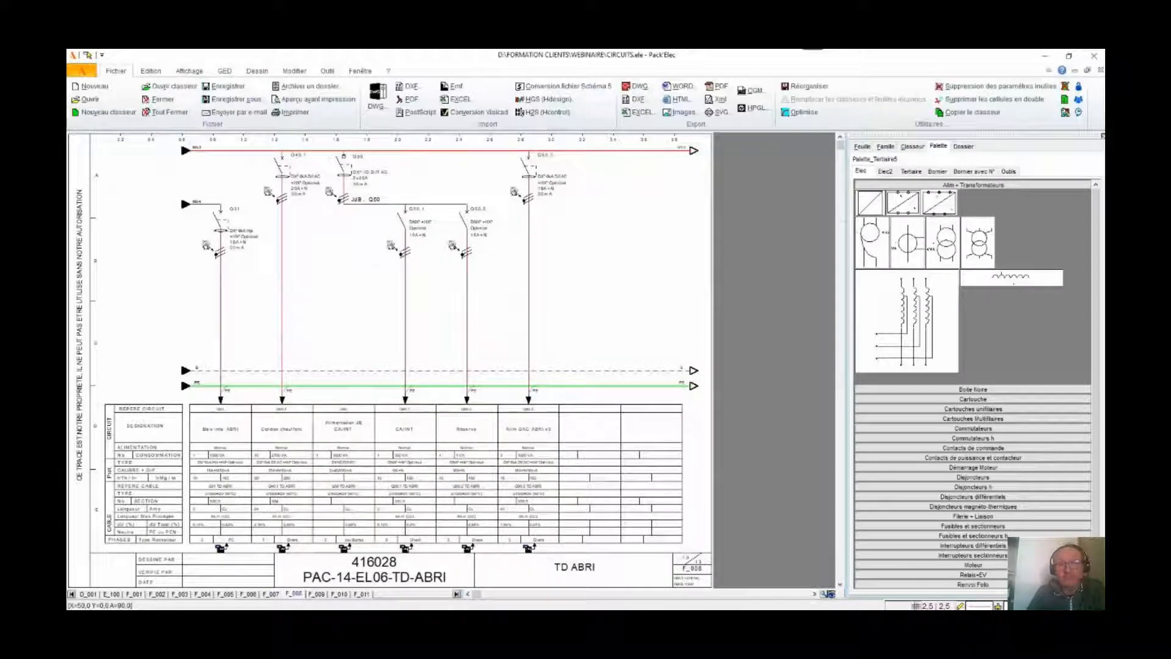
pyautogui.press('pagedown')
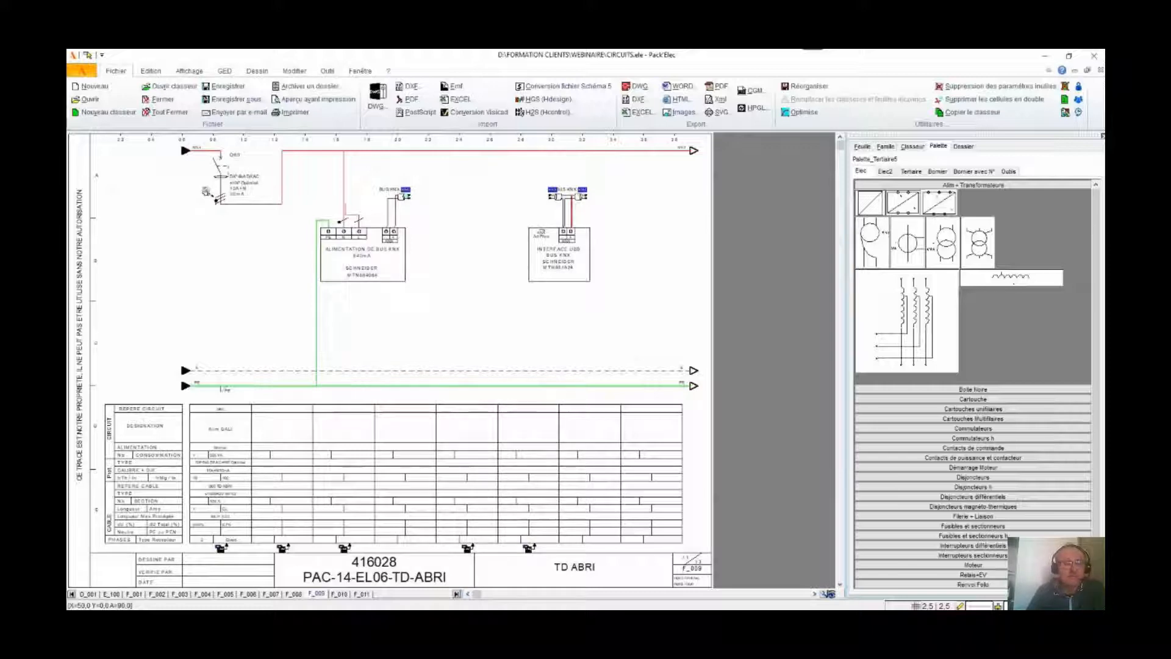
pyautogui.press('pagedown')
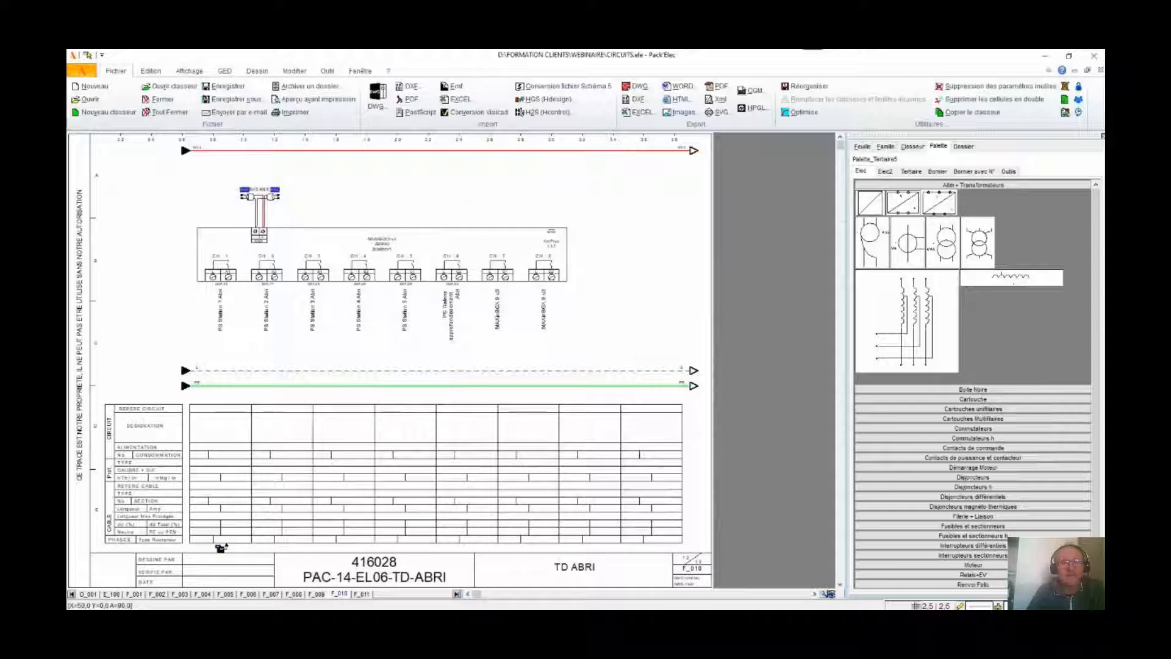
pyautogui.press('pagedown')
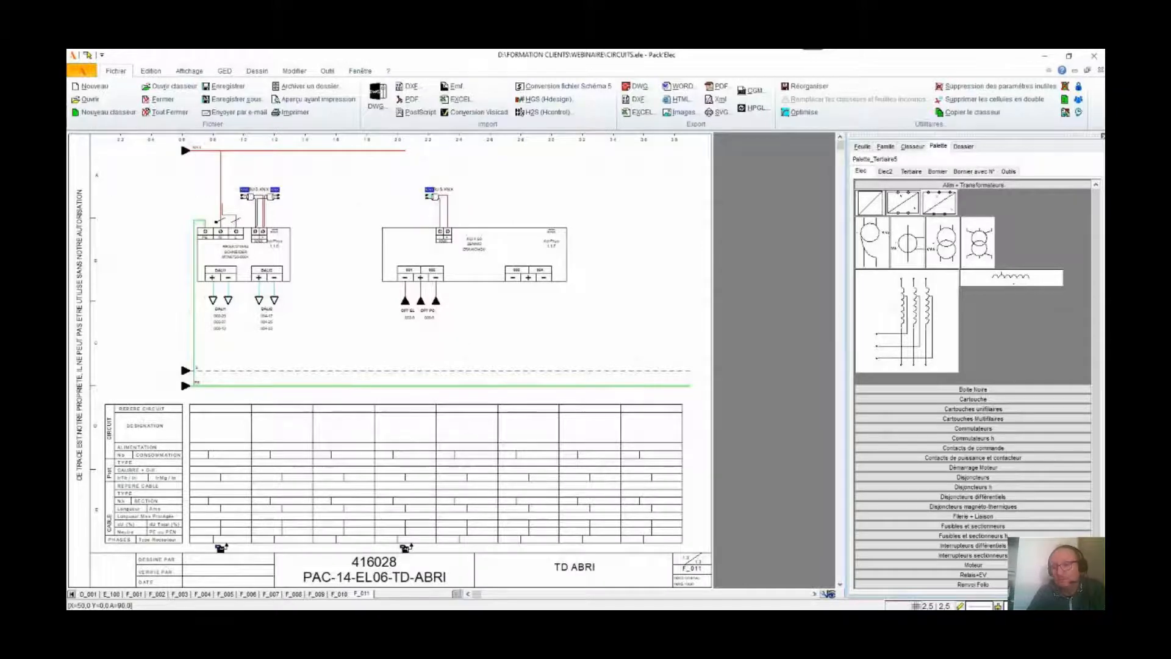
# Back in Excel's circuit workbook, insert the INVERSEUR_2_ALIMS block from the symbol library's BLOCS_ALIM sheet at row 12.
pyautogui.hotkey('alt', 'Tab')
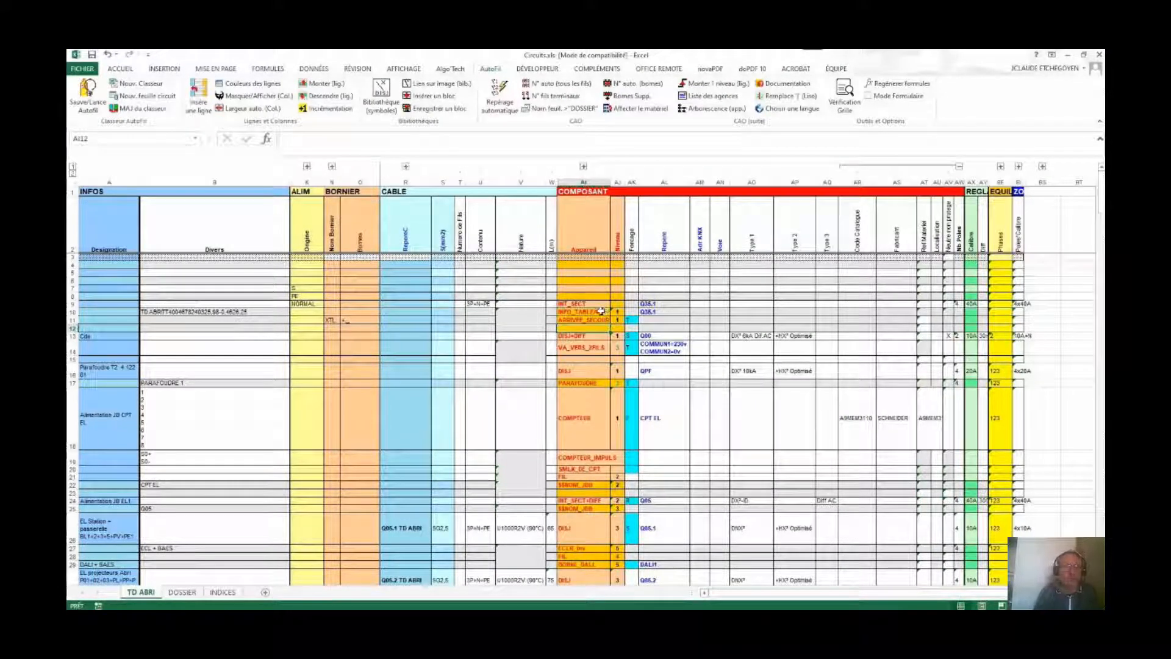
pyautogui.click(371, 100)
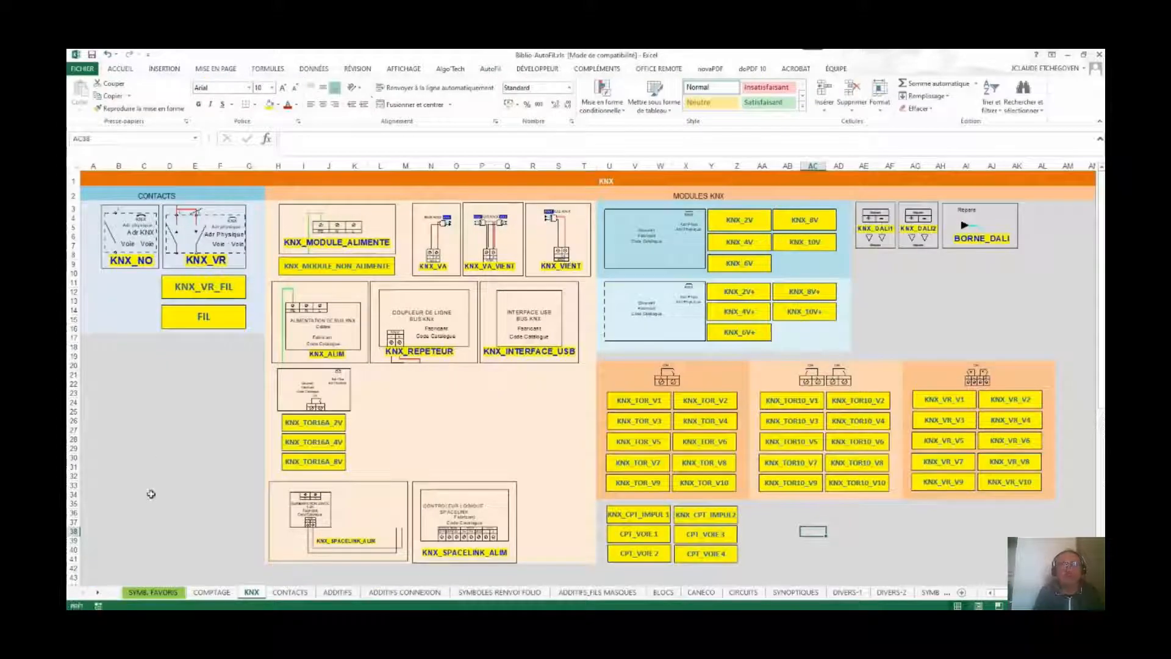
pyautogui.click(98, 593)
pyautogui.click(98, 592)
pyautogui.click(98, 592)
pyautogui.click(98, 593)
pyautogui.click(99, 592)
pyautogui.click(98, 592)
pyautogui.click(99, 593)
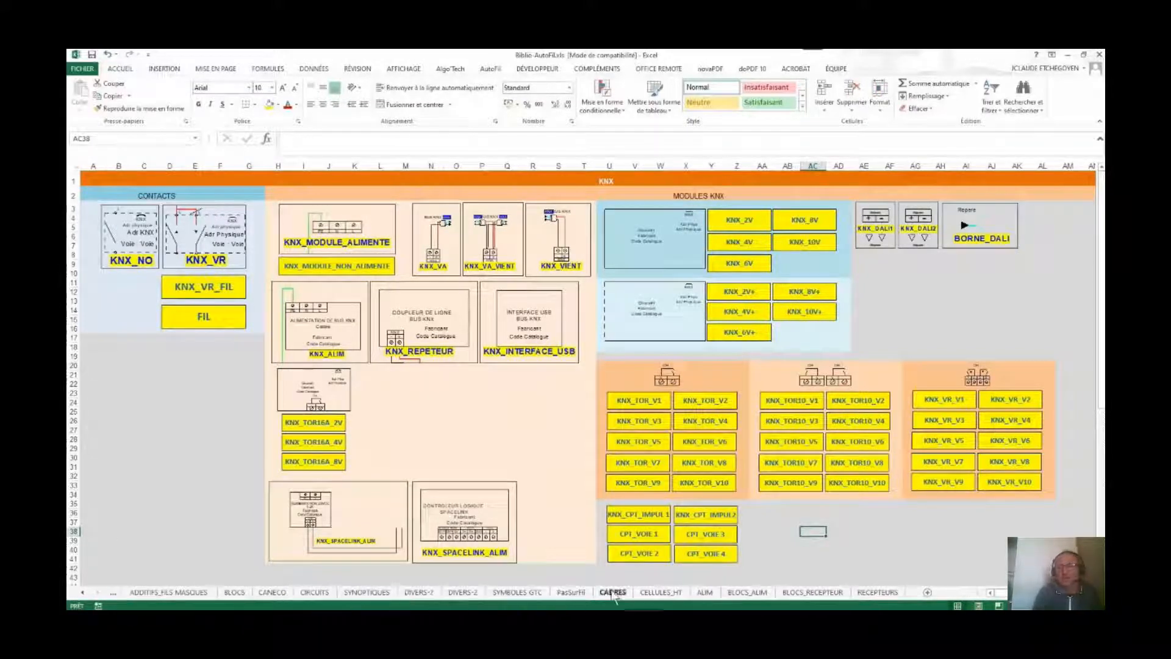
pyautogui.click(749, 592)
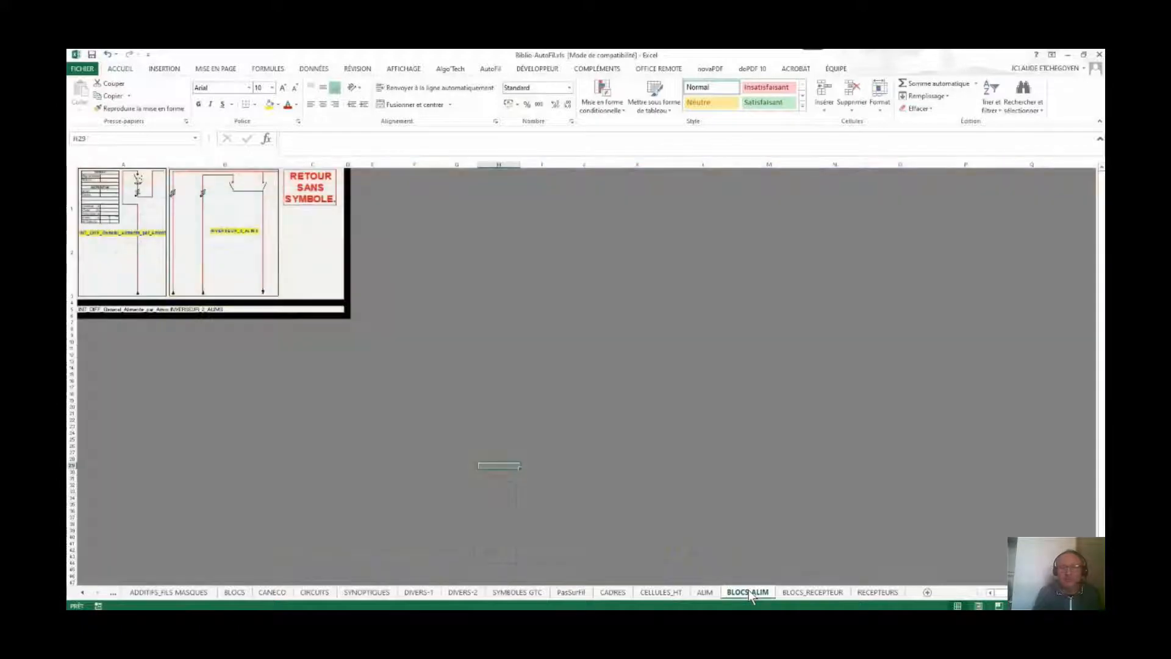
pyautogui.click(236, 252)
# Enter the designation DEPUIS TGBT Q35.1 for the NORMAL supply in cell A9.
pyautogui.write('DE')
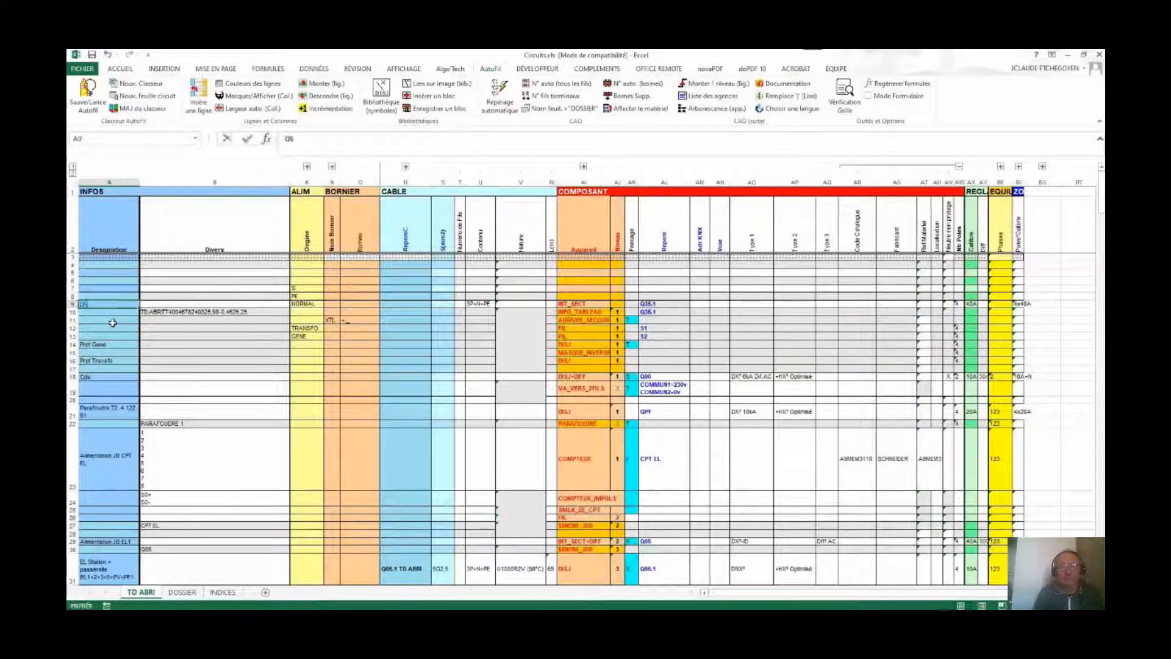
pyautogui.write('PUIS TGBT')
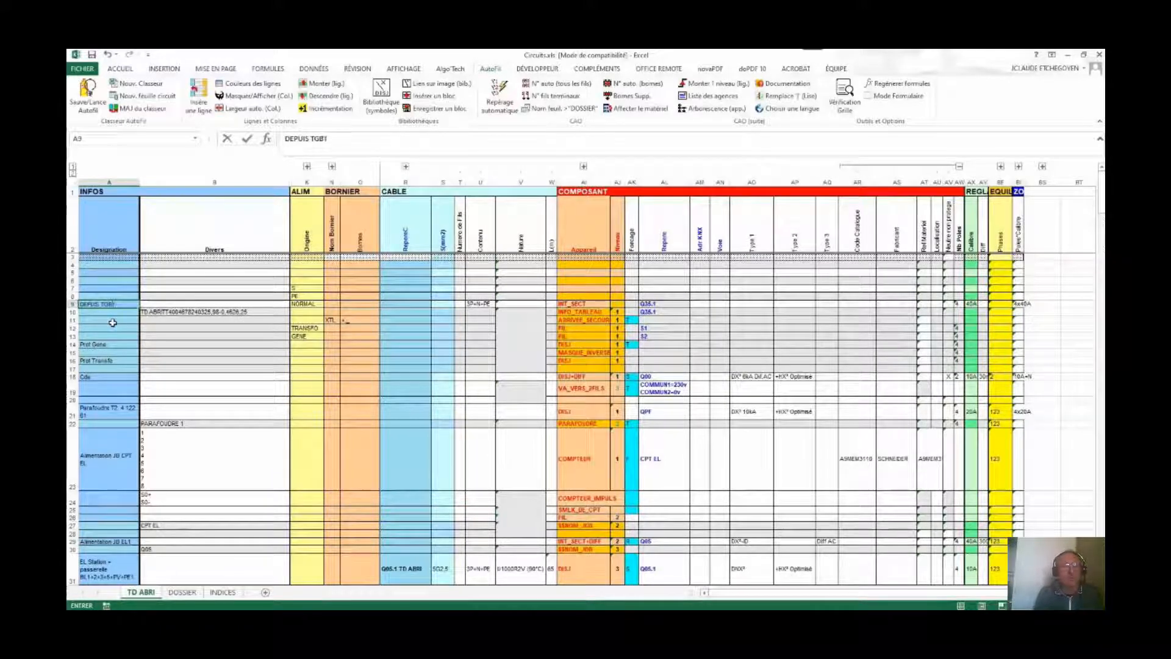
pyautogui.write(' Q35')
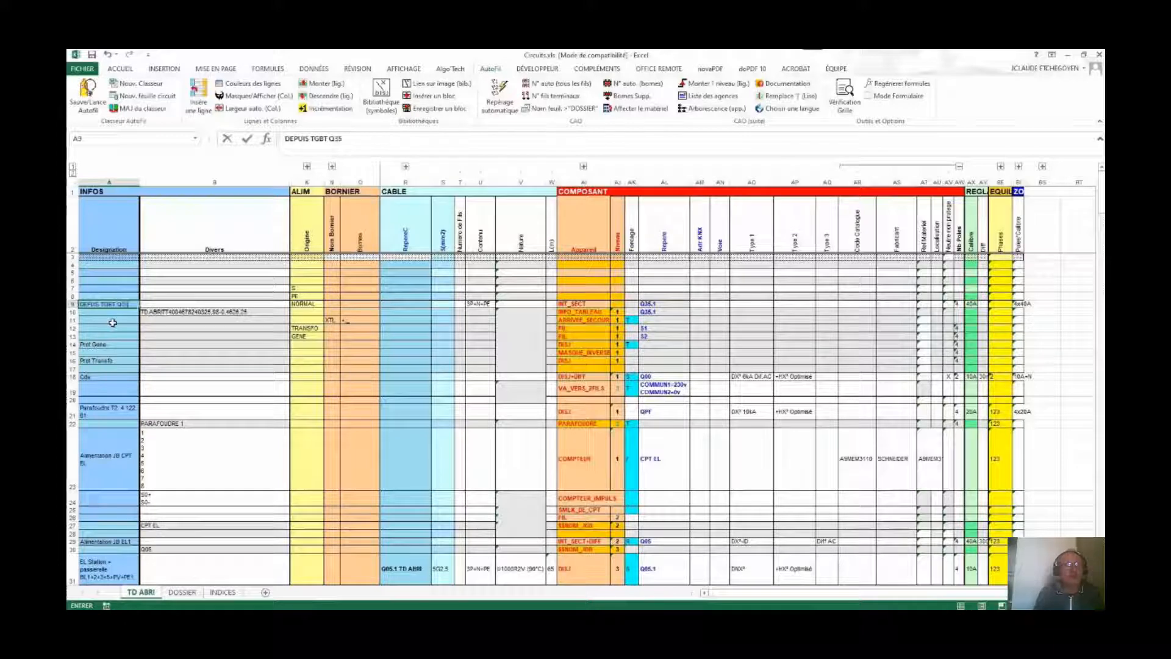
pyautogui.write('.1')
# Delete row 12, the TRANSFO supply line of the inserted changeover block.
pyautogui.click(295, 329)
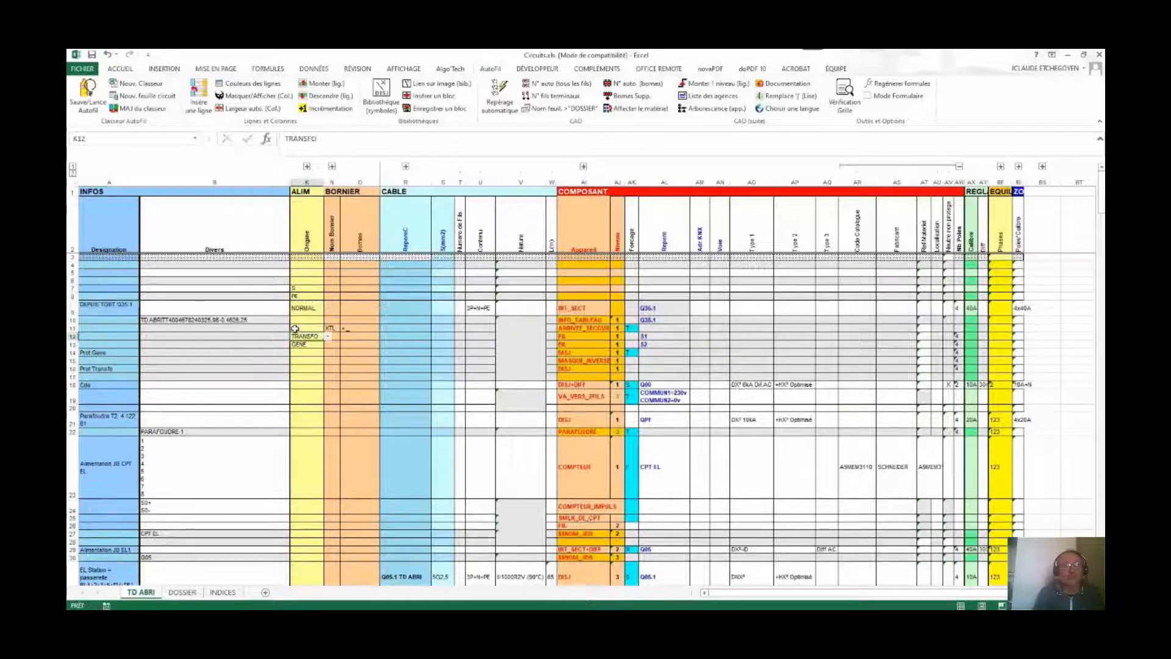
pyautogui.rightClick(71, 337)
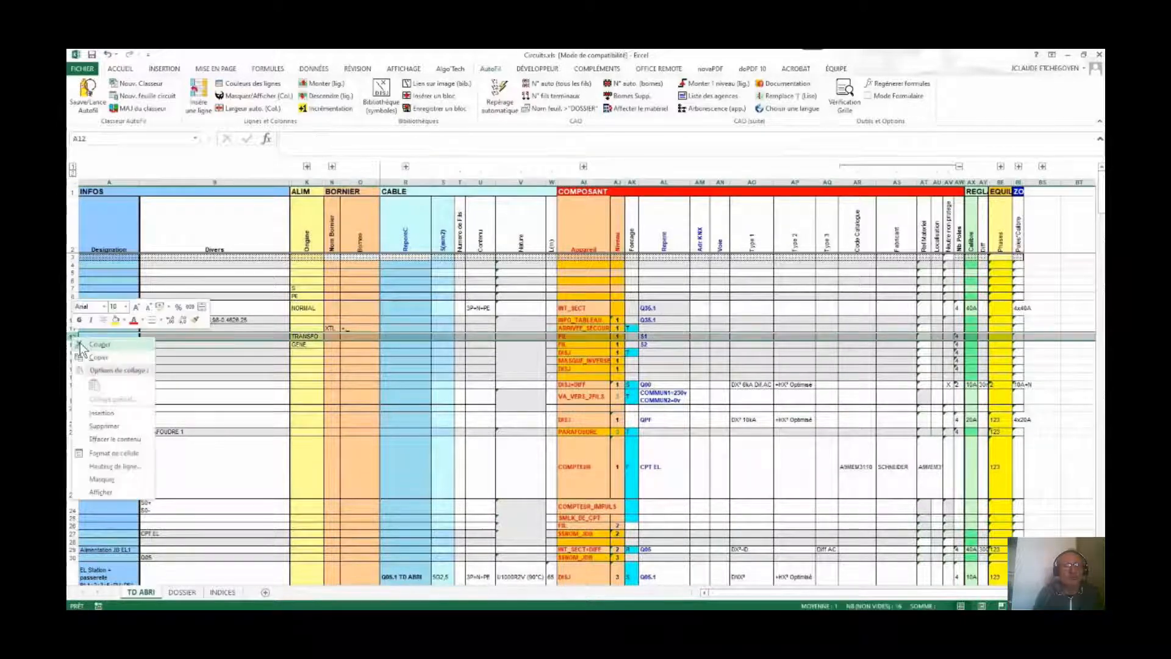
pyautogui.click(120, 425)
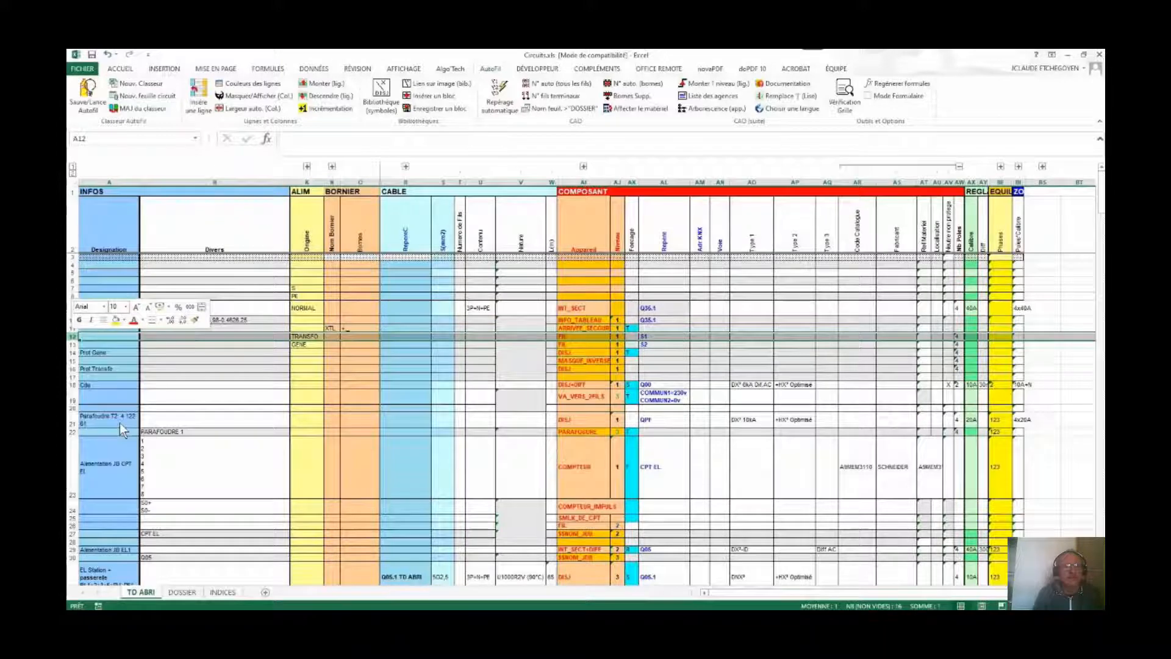
# Enter the designation DEPUIS GENERATEUR for the GENE supply in cell A12.
pyautogui.click(113, 340)
pyautogui.write('DEP')
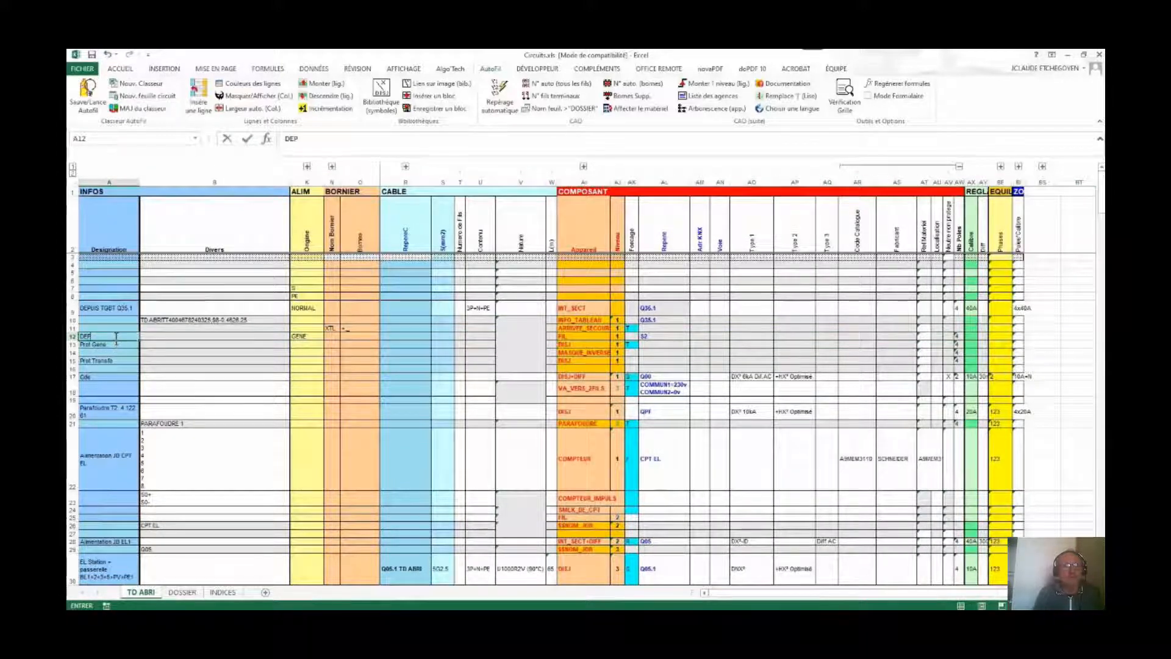
pyautogui.write('UIS')
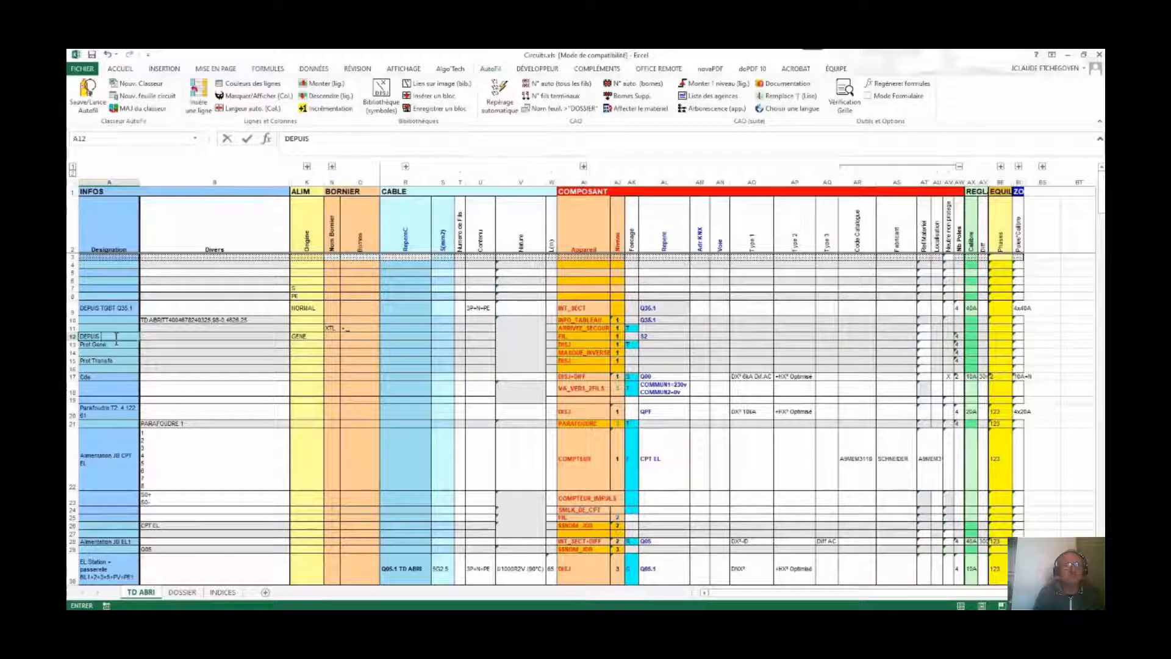
pyautogui.write(' GENERATEUR')
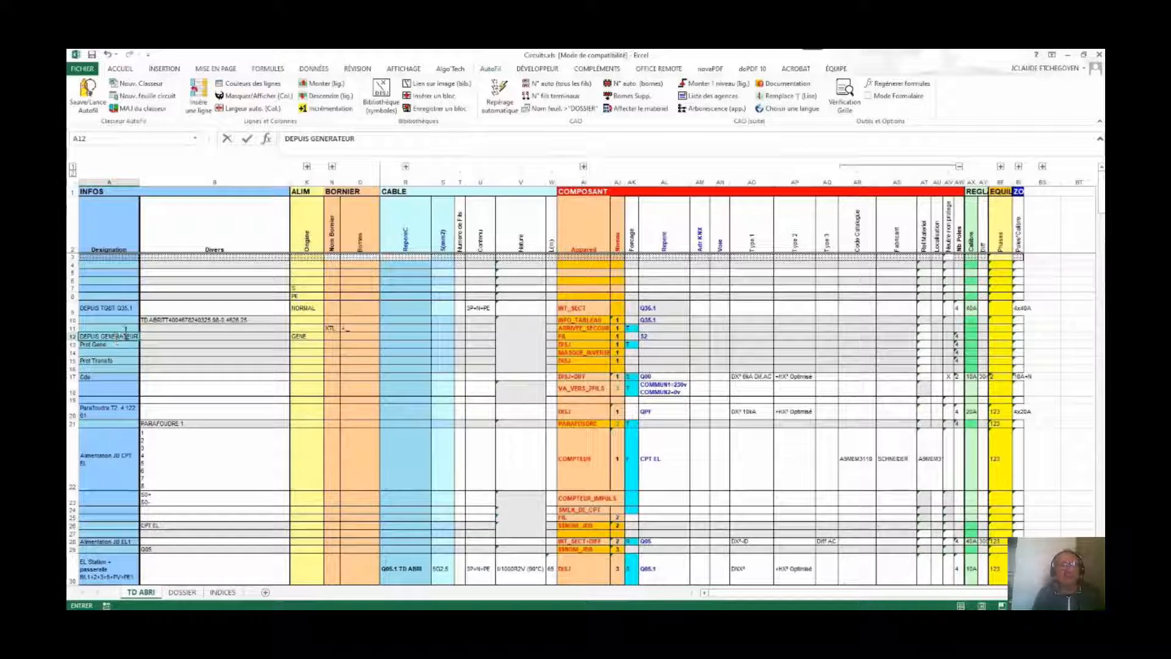
# Copy the INT_SECT device from AI9 over the DISJ entries of the Prot Gene and Prot Transfo rows.
pyautogui.click(577, 305)
pyautogui.rightClick(577, 305)
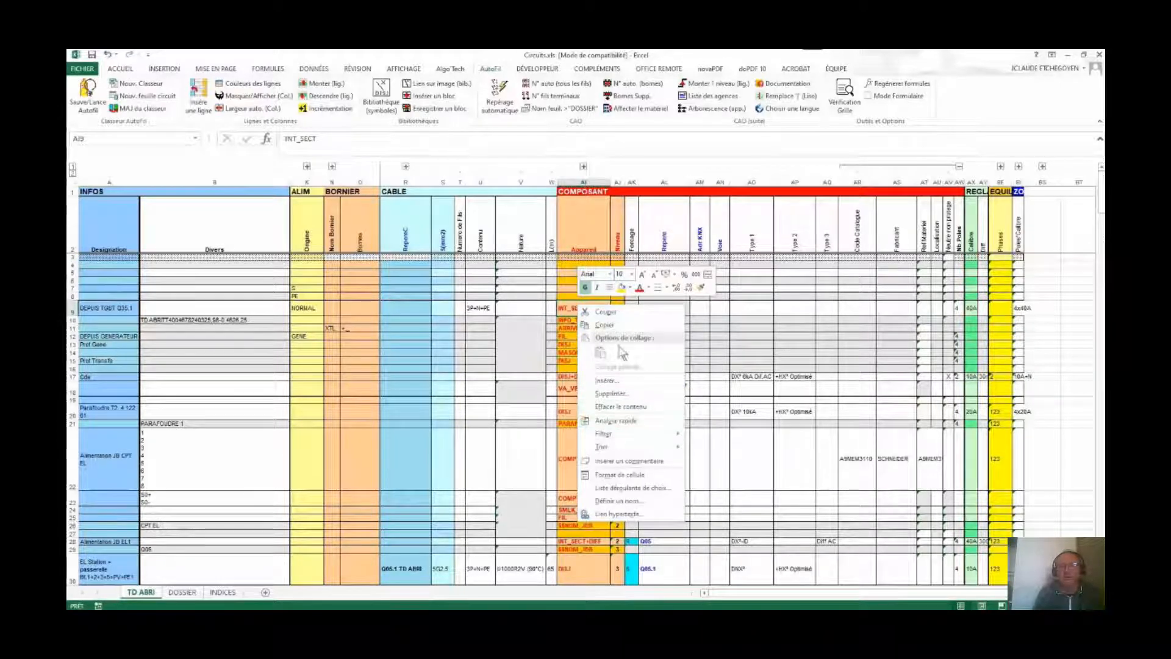
pyautogui.click(618, 325)
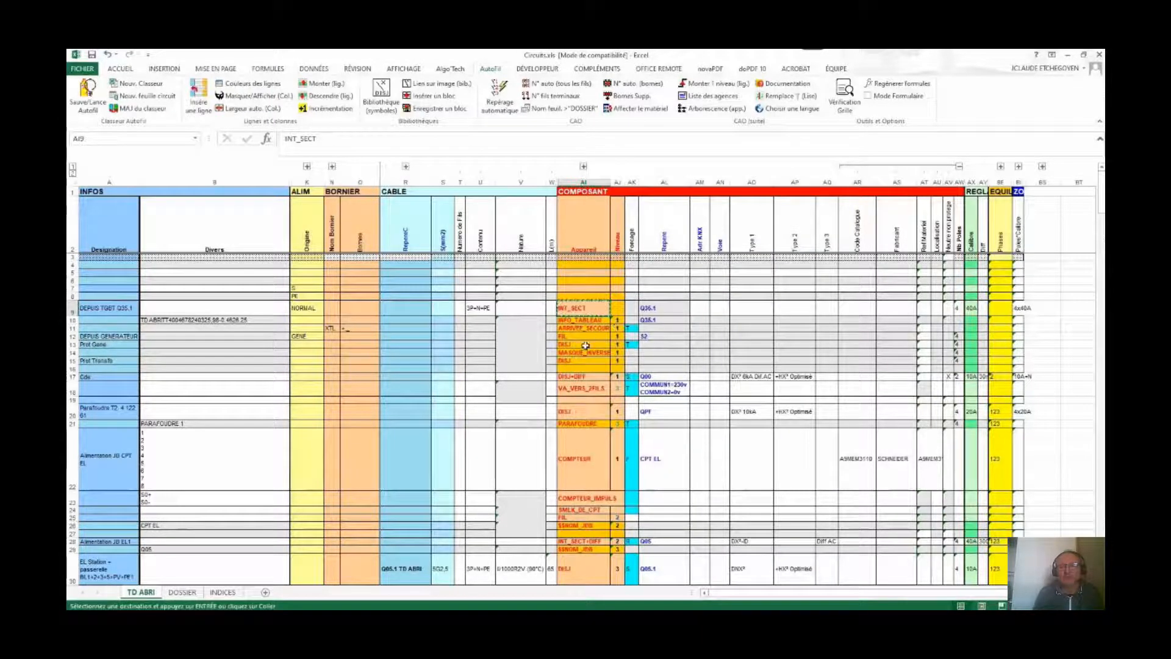
pyautogui.rightClick(585, 345)
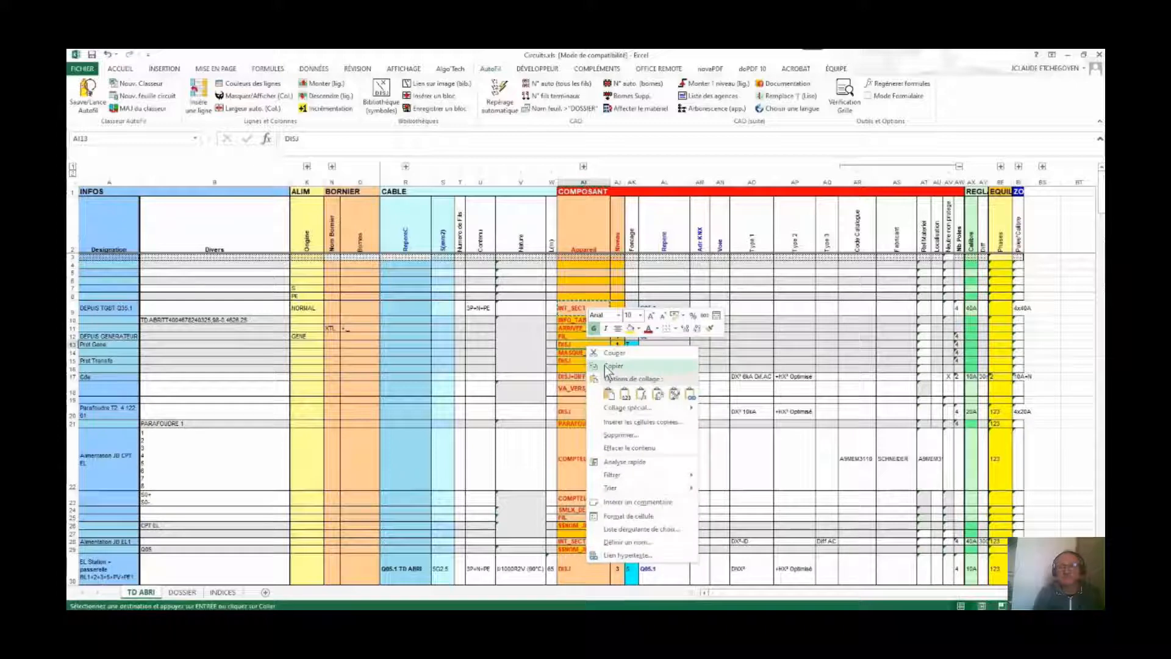
pyautogui.click(610, 395)
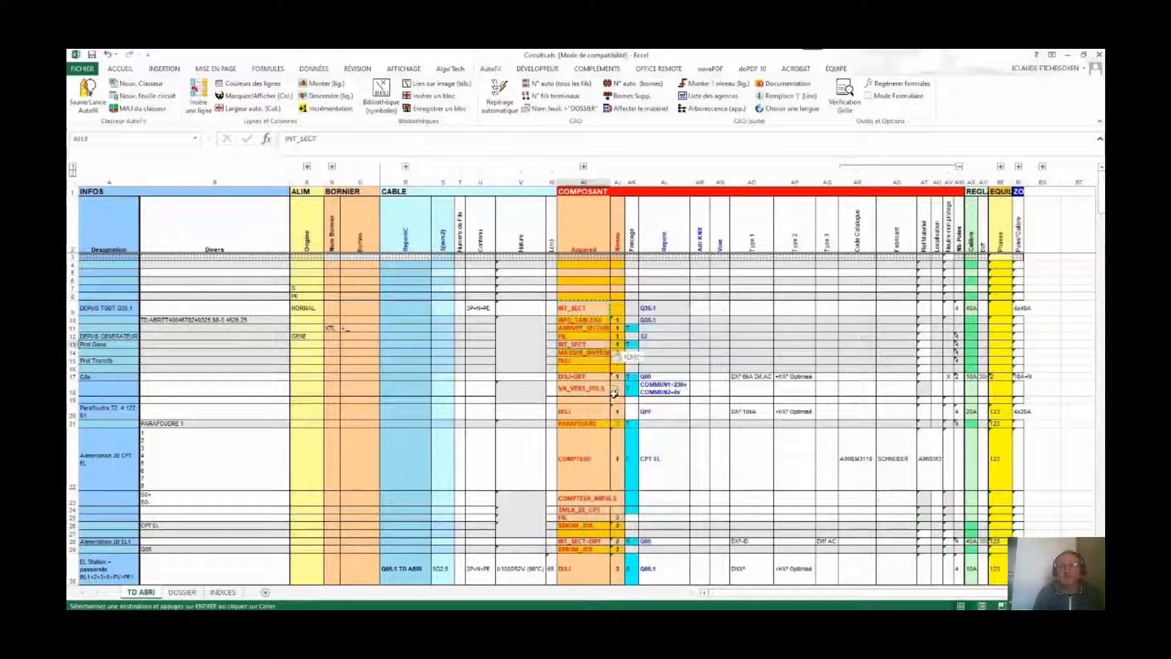
pyautogui.rightClick(590, 360)
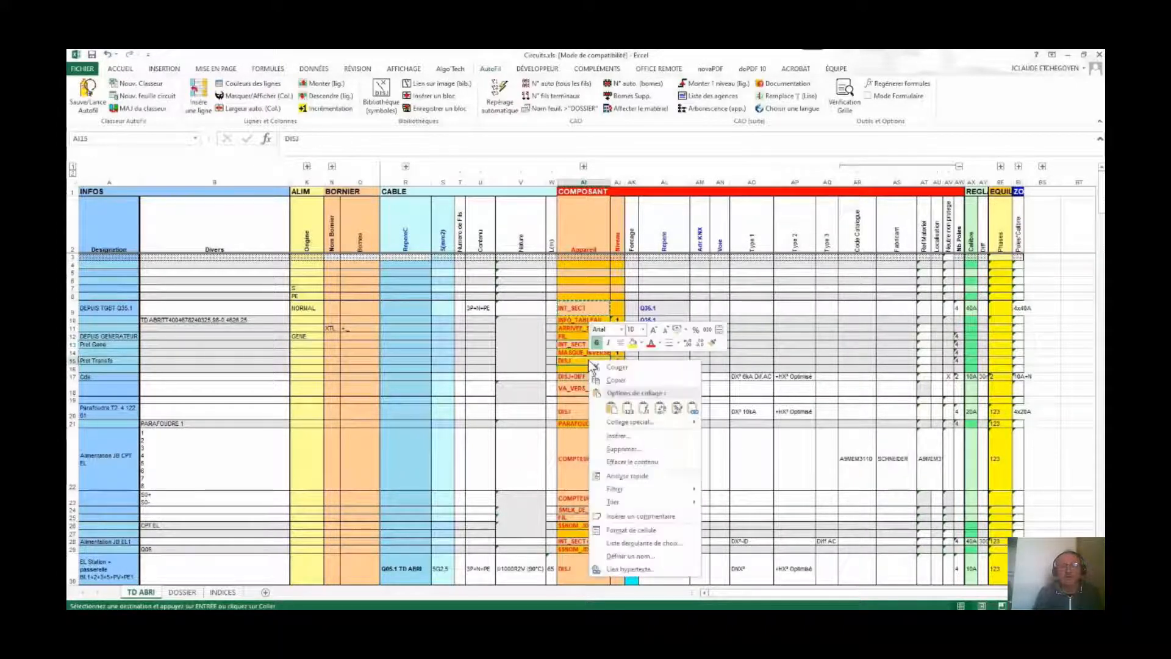
pyautogui.click(611, 409)
# Copy the Q35.1 Repère from AL9 to the two INT_SECT rows, cells AL13 and AL15.
pyautogui.click(648, 309)
pyautogui.rightClick(648, 309)
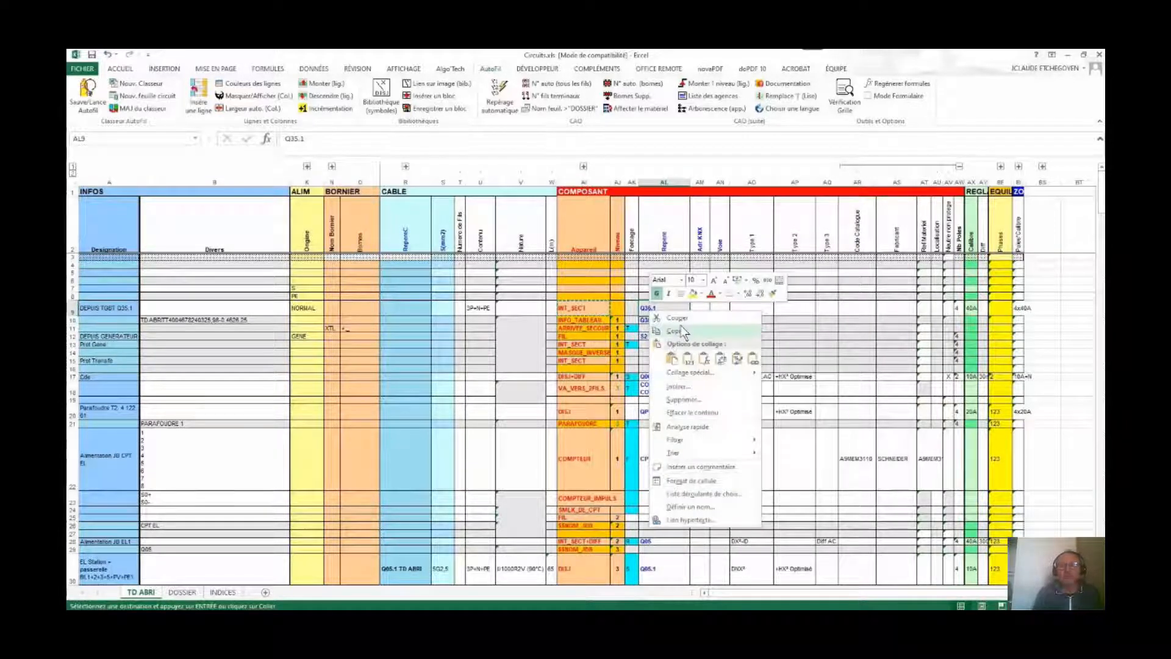
pyautogui.click(676, 331)
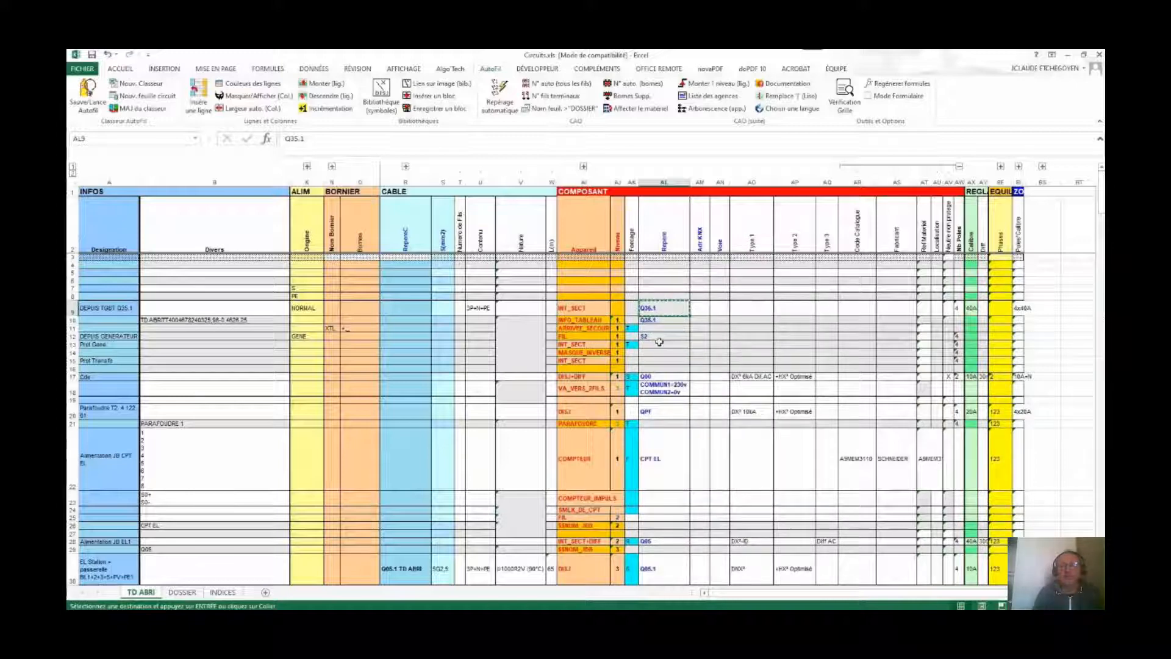
pyautogui.rightClick(664, 345)
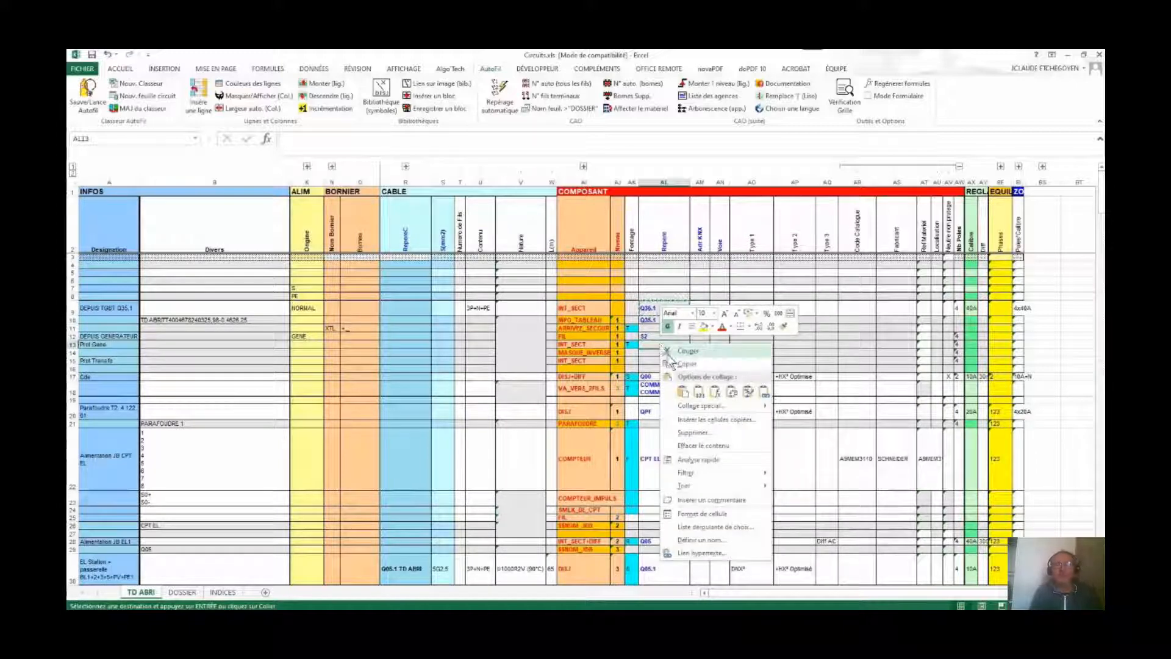
pyautogui.click(682, 392)
pyautogui.click(655, 361)
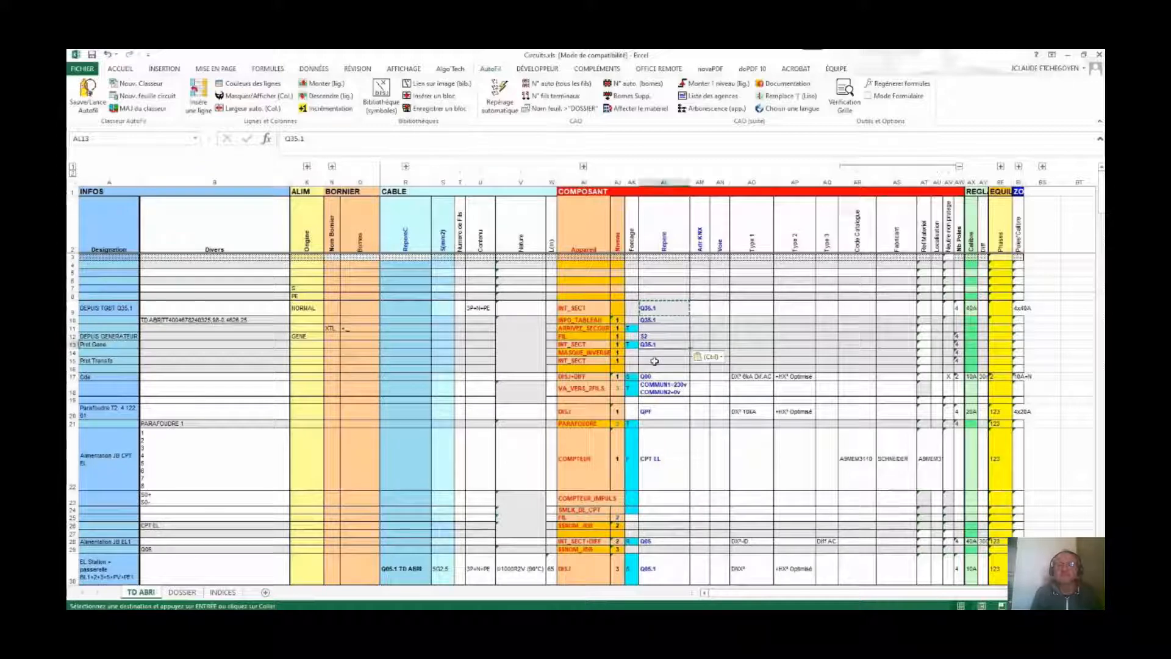
pyautogui.rightClick(655, 363)
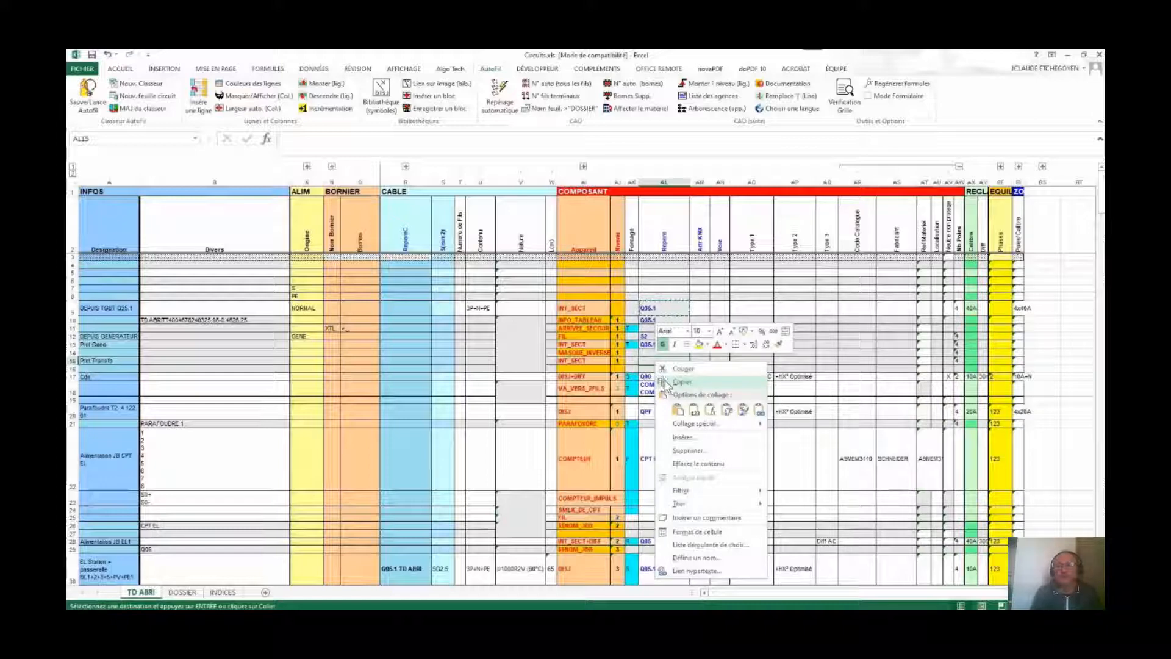
pyautogui.click(677, 410)
pyautogui.click(678, 410)
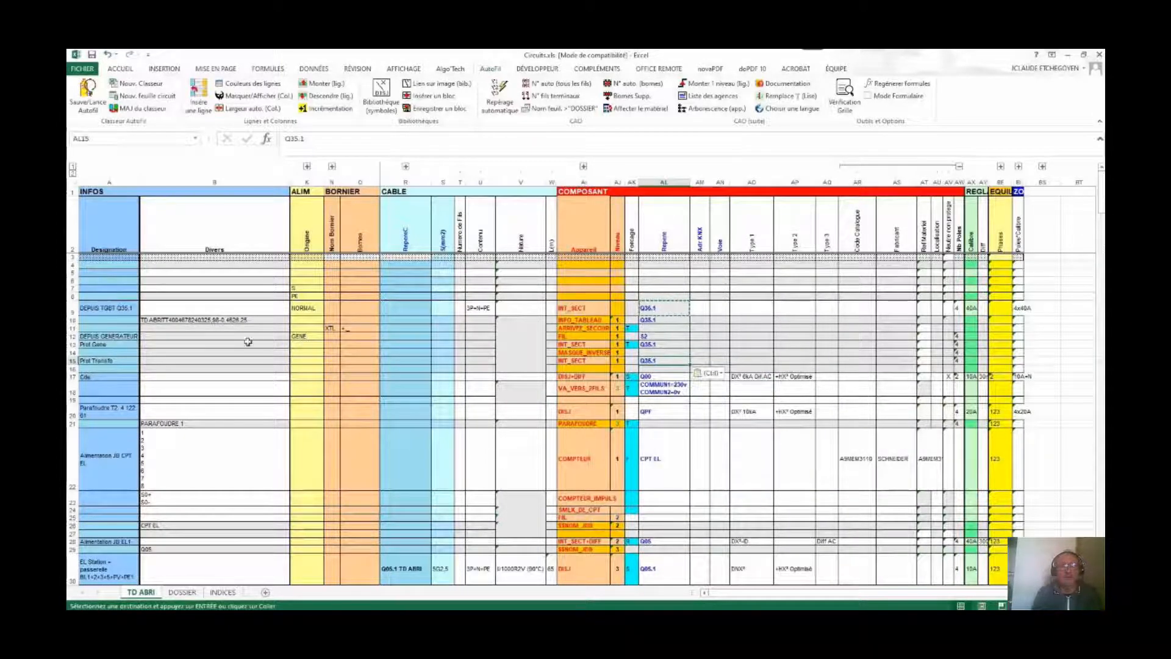
# Replace the designations of the two INT_SECT rows with GENERATEUR in A13 and ARRIVEE TGBT in A15.
pyautogui.click(108, 346)
pyautogui.write('GENERATEUR')
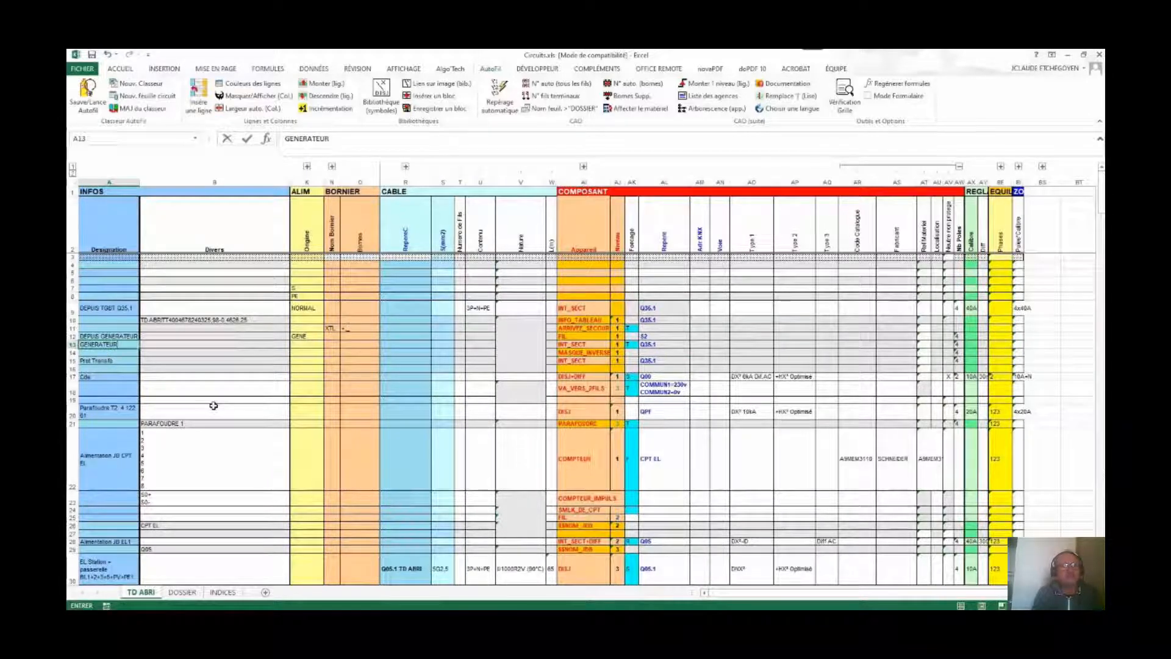
pyautogui.click(128, 361)
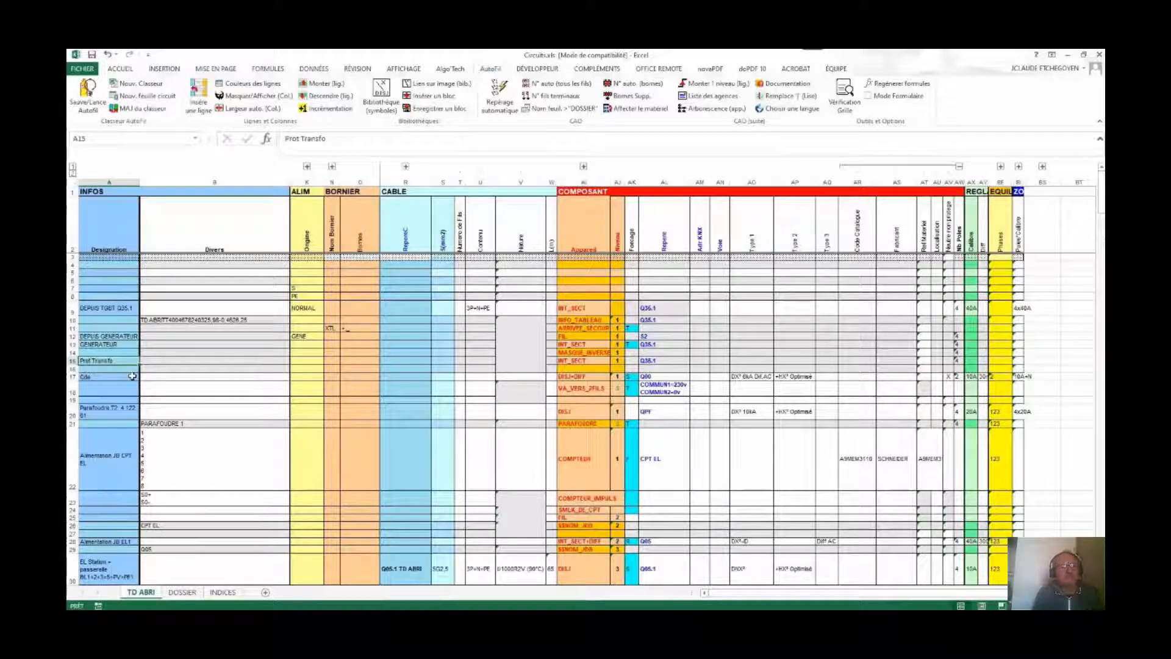
pyautogui.write('A')
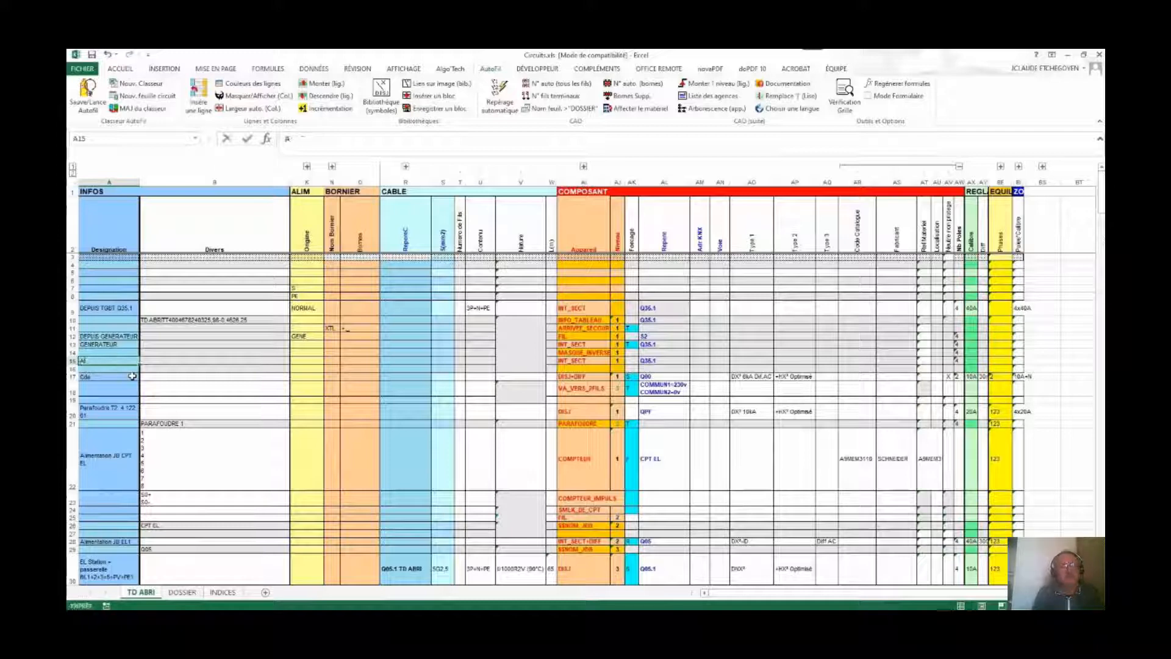
pyautogui.write('RRIVEE TGB')
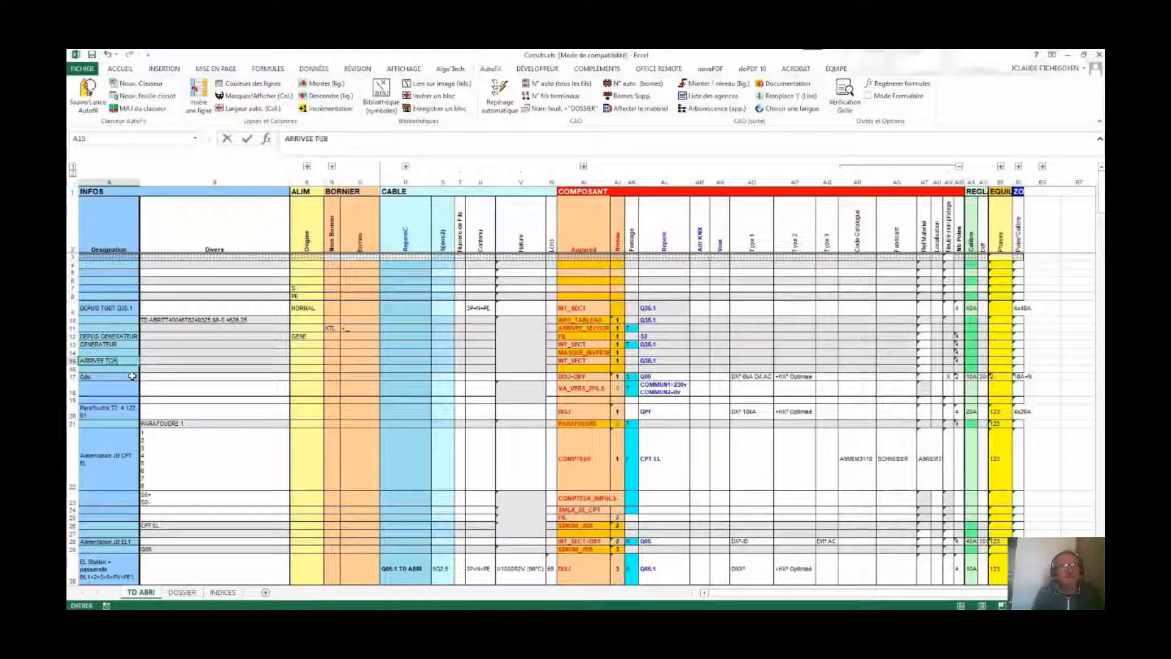
pyautogui.write('T')
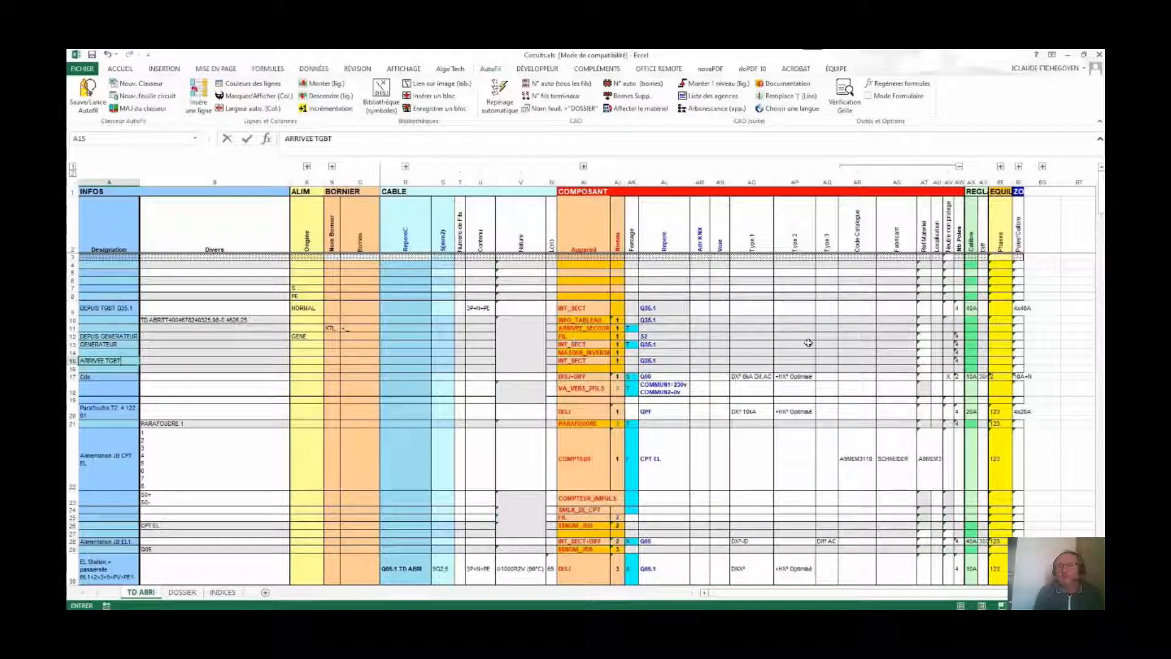
# Set the Calibre to 40A for the GENERATEUR and ARRIVEE TGBT rows, cells AX13 and AX15.
pyautogui.click(972, 345)
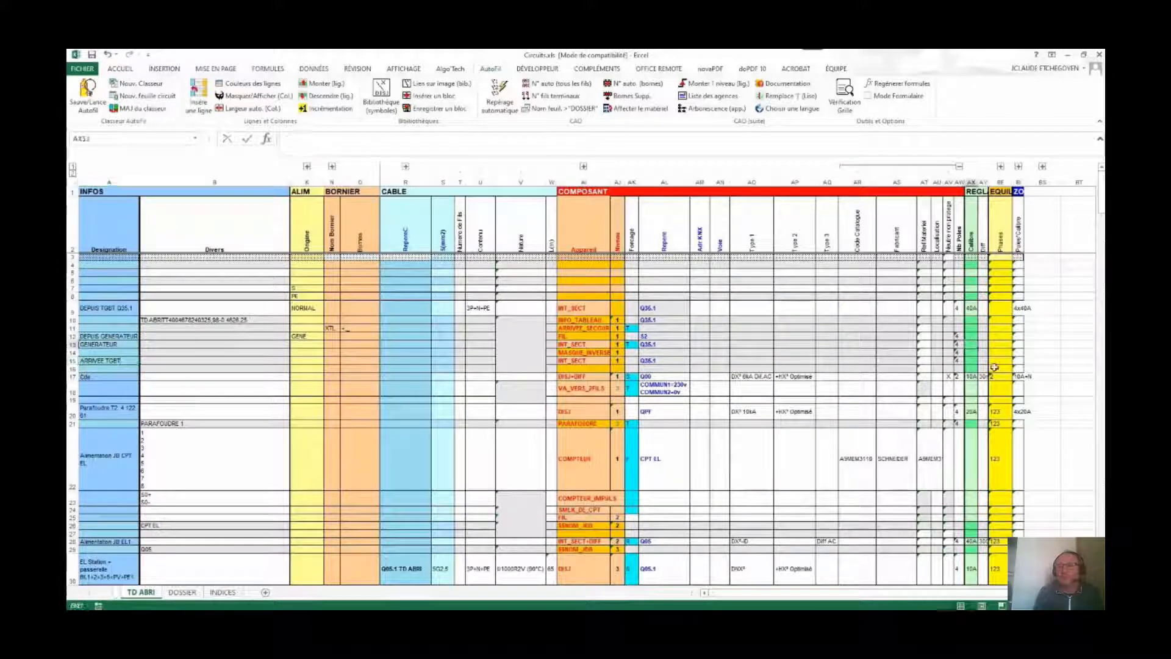
pyautogui.write('40')
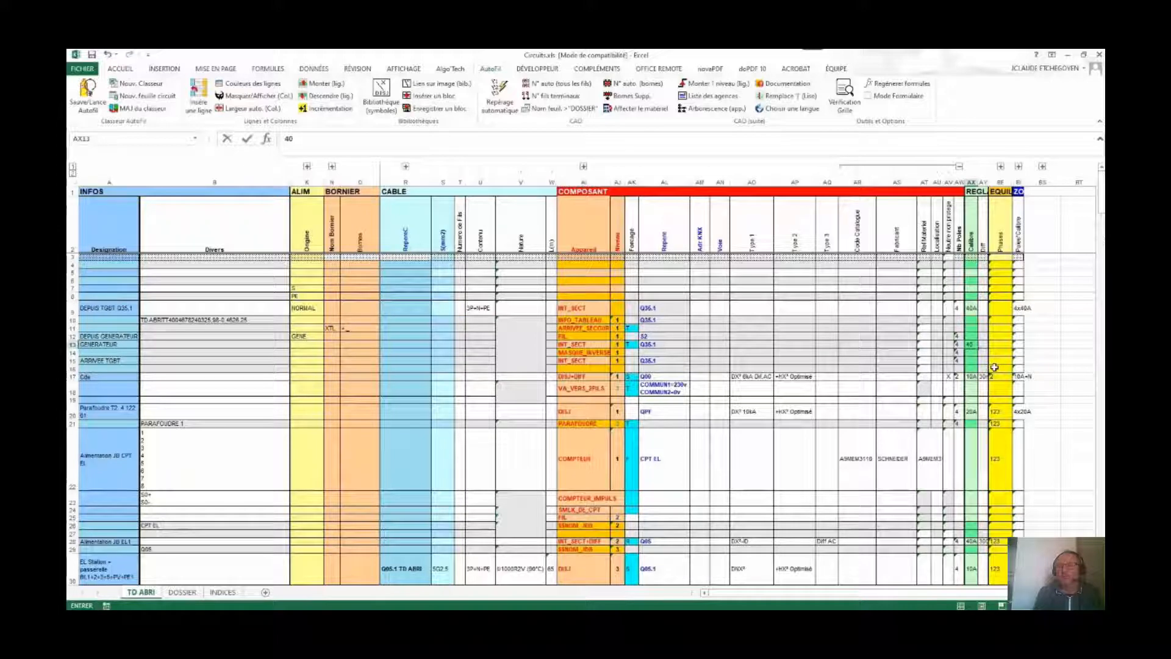
pyautogui.press('Return')
pyautogui.press('Return')
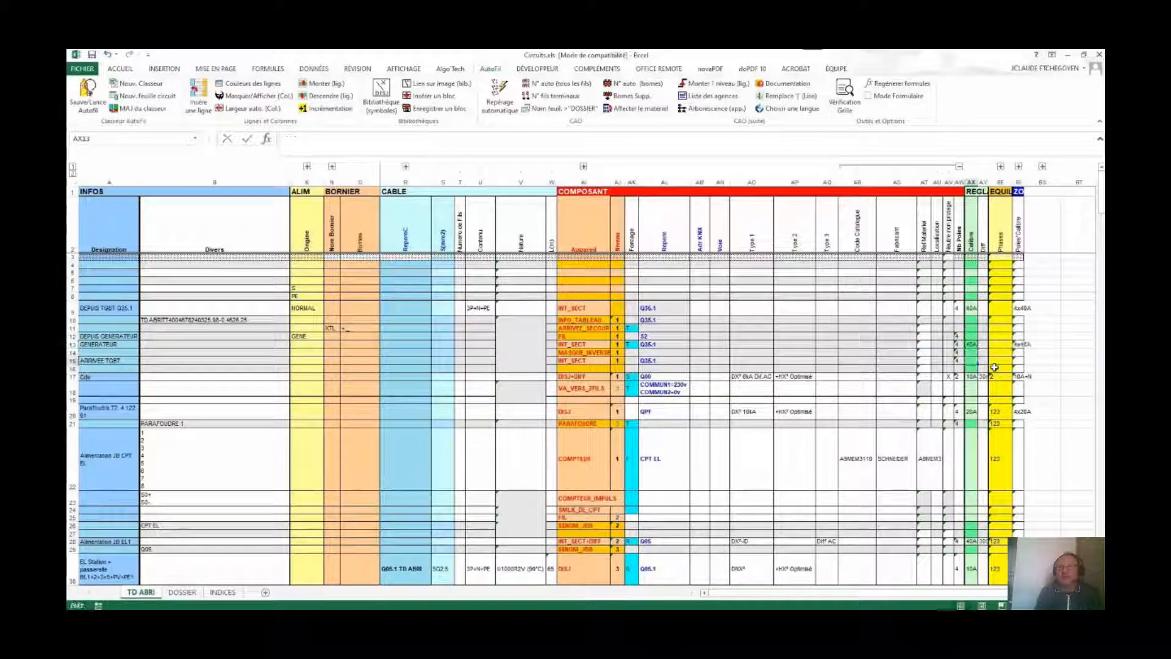
pyautogui.write('40A')
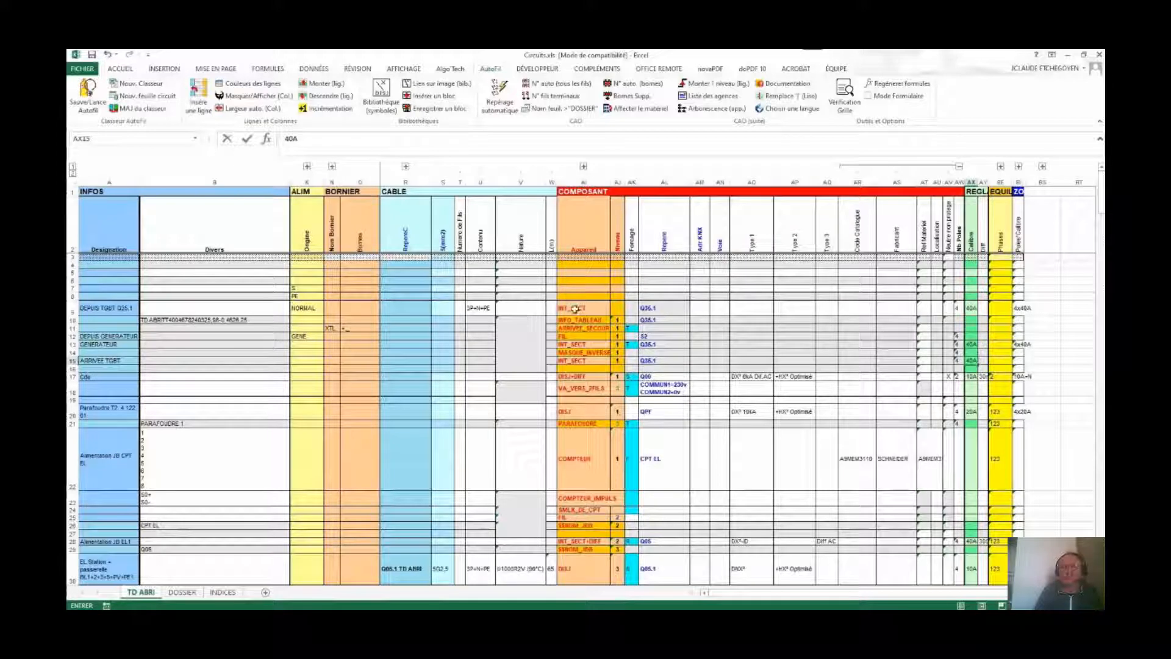
# Clear the device, Repère, pole count and Calibre from row 9, the DEPUIS TGBT Q35.1 line.
pyautogui.moveTo(580, 308); pyautogui.dragTo(656, 310)
pyautogui.press('Delete')
pyautogui.click(961, 308)
pyautogui.moveTo(961, 308); pyautogui.dragTo(974, 308)
pyautogui.press('Delete')
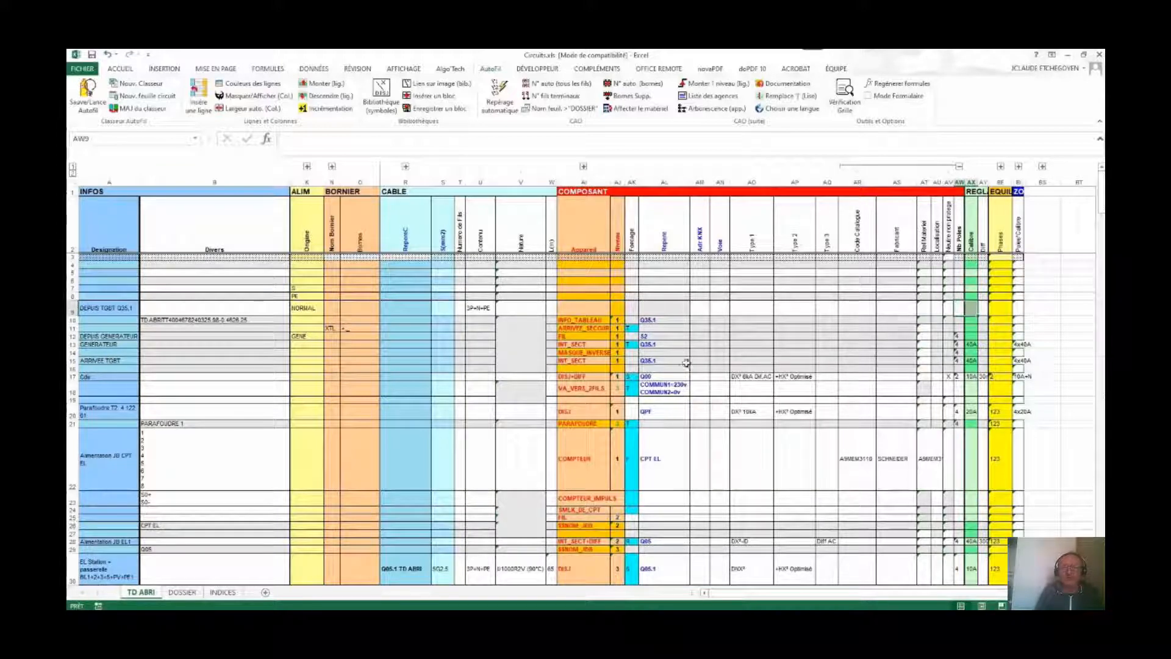
# Enter S as the Forçage of the DISJ+DIFF device on the Cde row, cell AK17.
pyautogui.click(632, 377)
pyautogui.write('S')
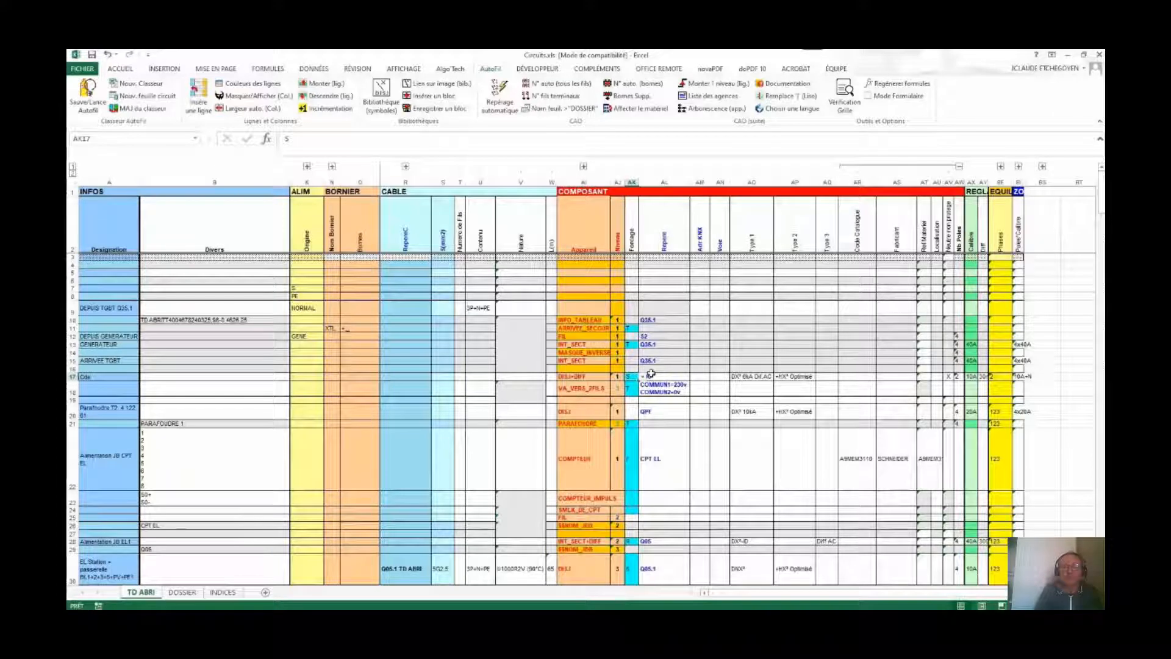
pyautogui.click(657, 386)
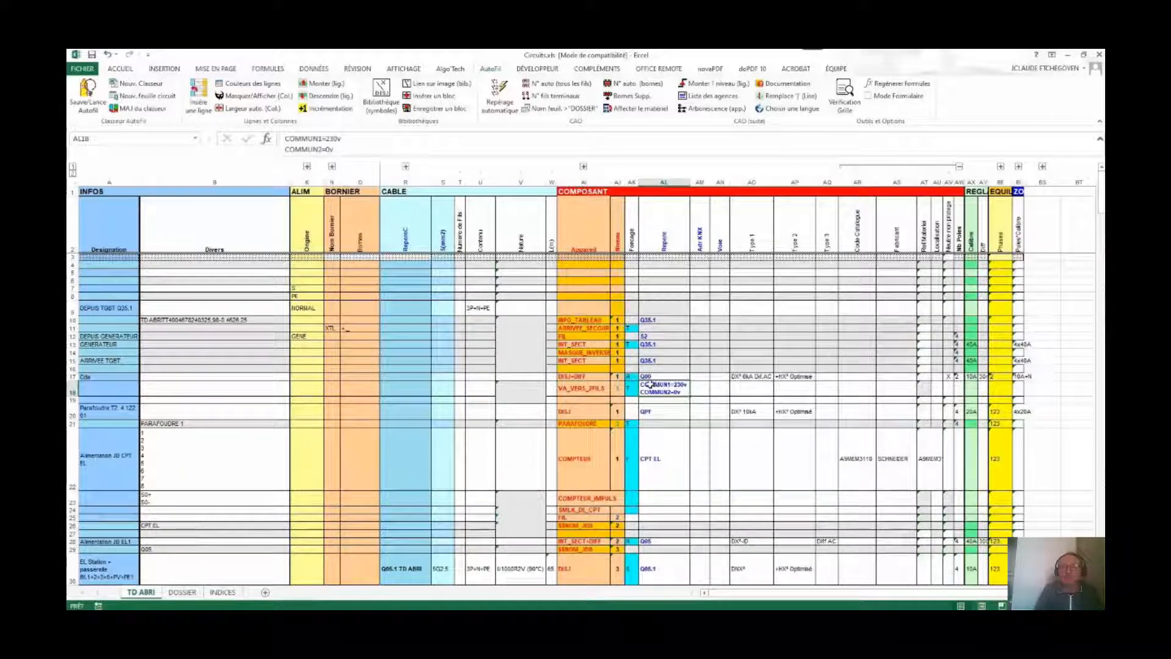
# Save and launch AutoFil to generate the schematic in Pack'Elec, and examine the Q05 device on folio F_002.
pyautogui.click(85, 98)
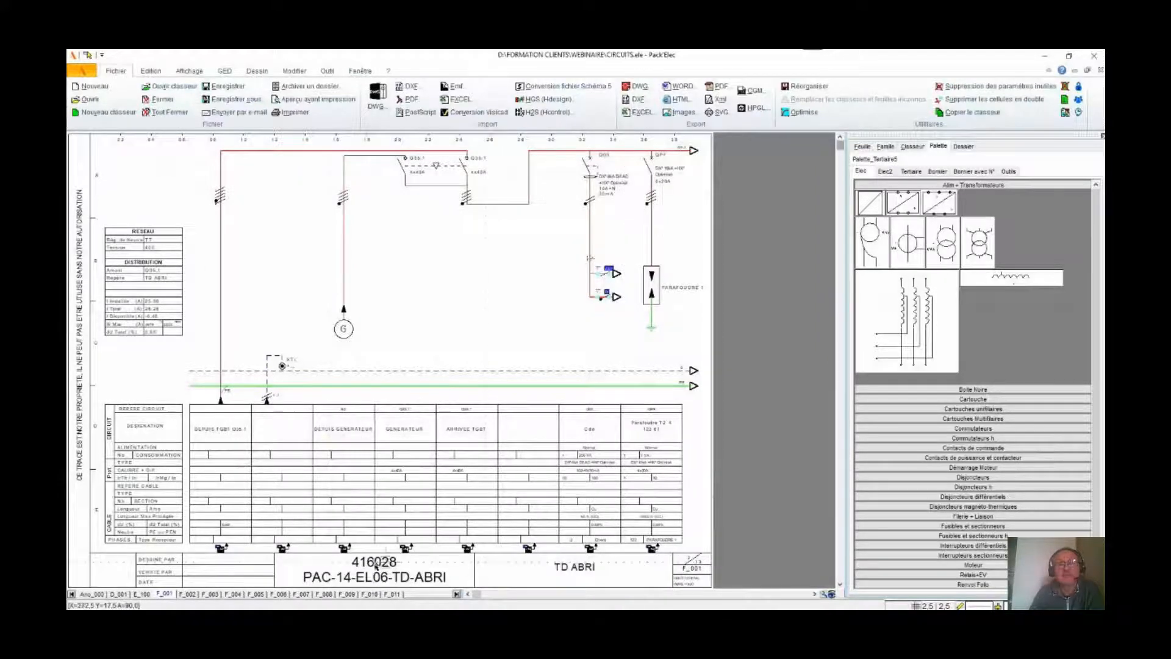
pyautogui.click(188, 595)
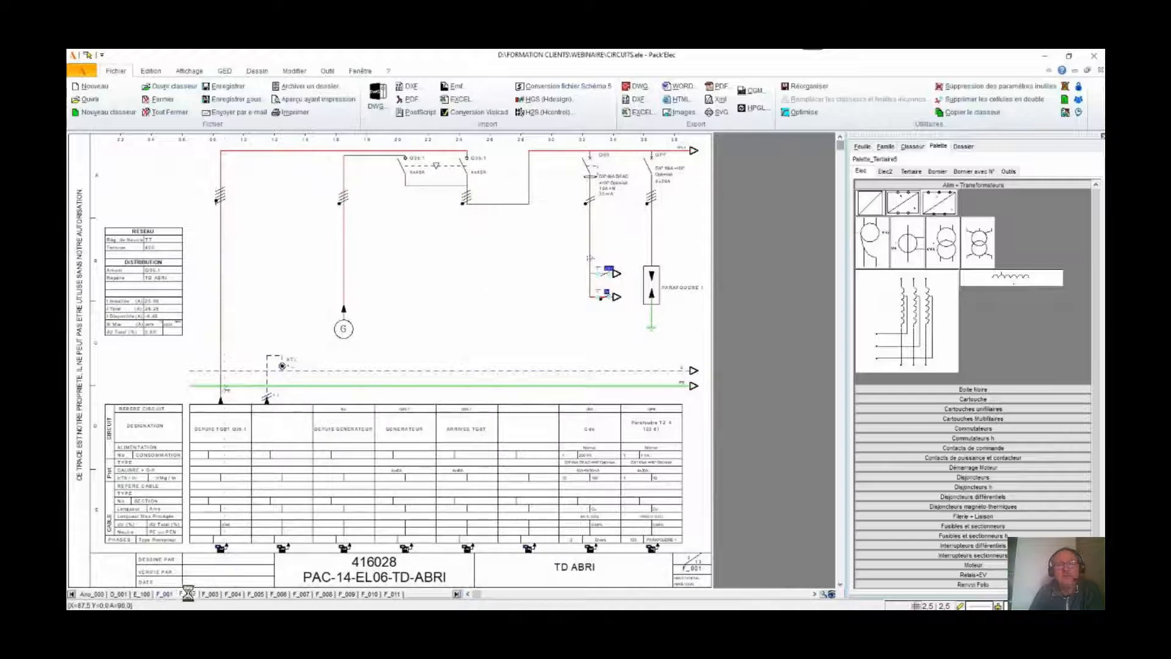
pyautogui.scroll(3, 452, 252)
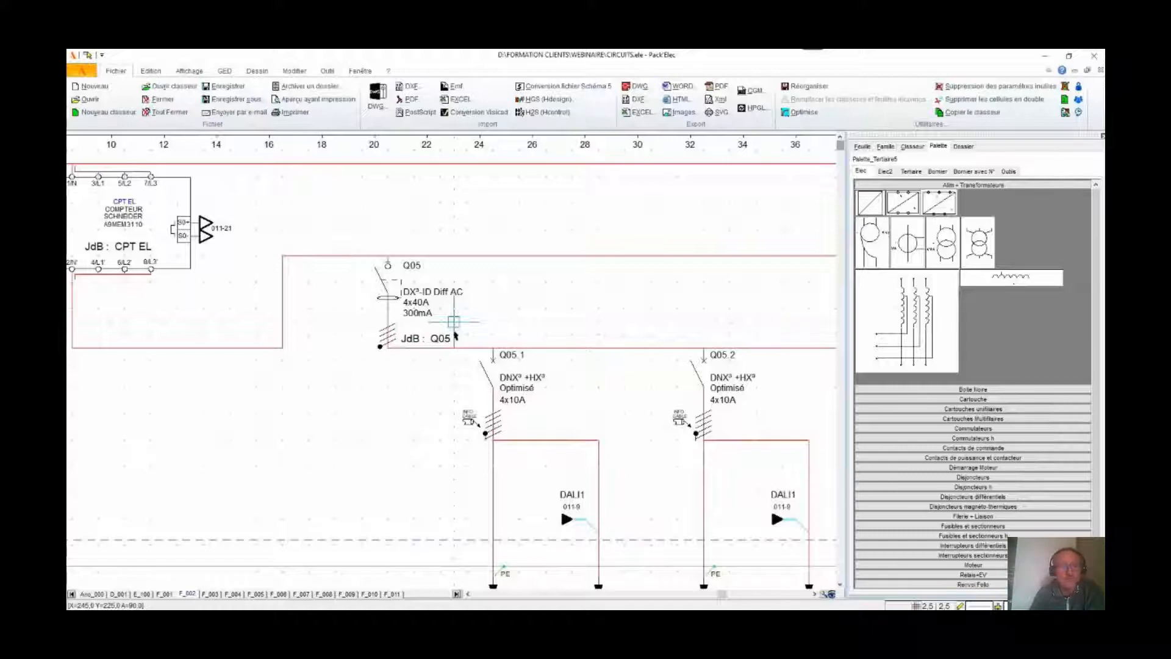
pyautogui.scroll(3, 454, 333)
pyautogui.scroll(-4, 454, 323)
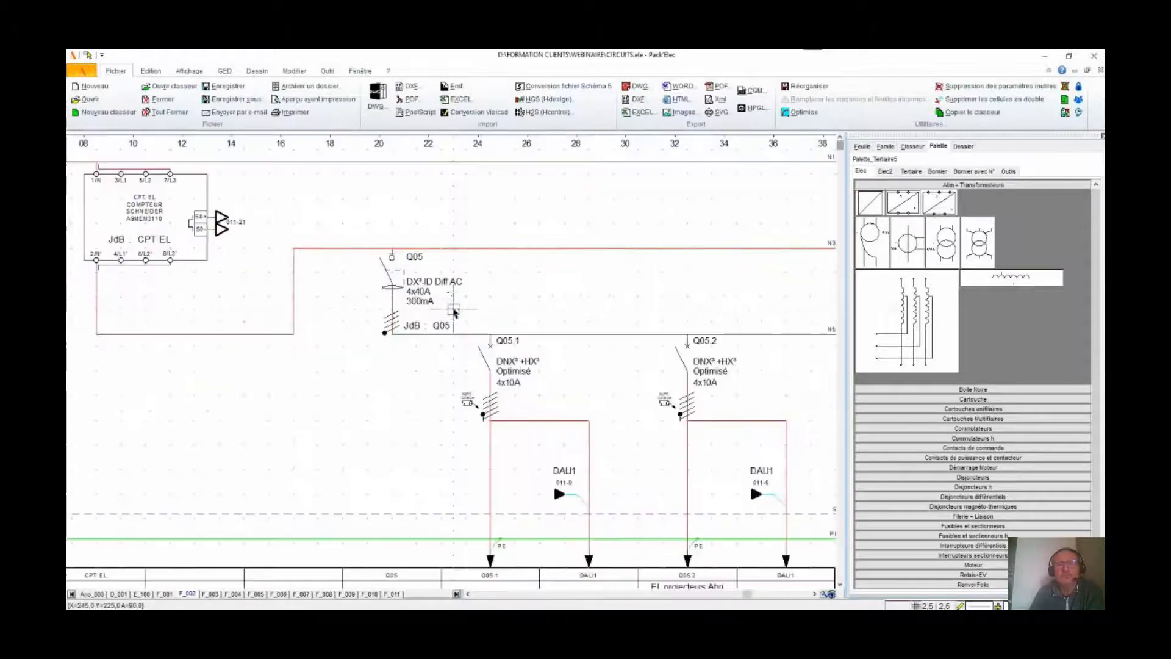
pyautogui.scroll(-3, 511, 266)
# Switch back to the Excel circuit sheet and insert a line between the Q05 INT_SECT+DIFF device and its SSNOM_JDB entry.
pyautogui.hotkey('alt', 'Tab')
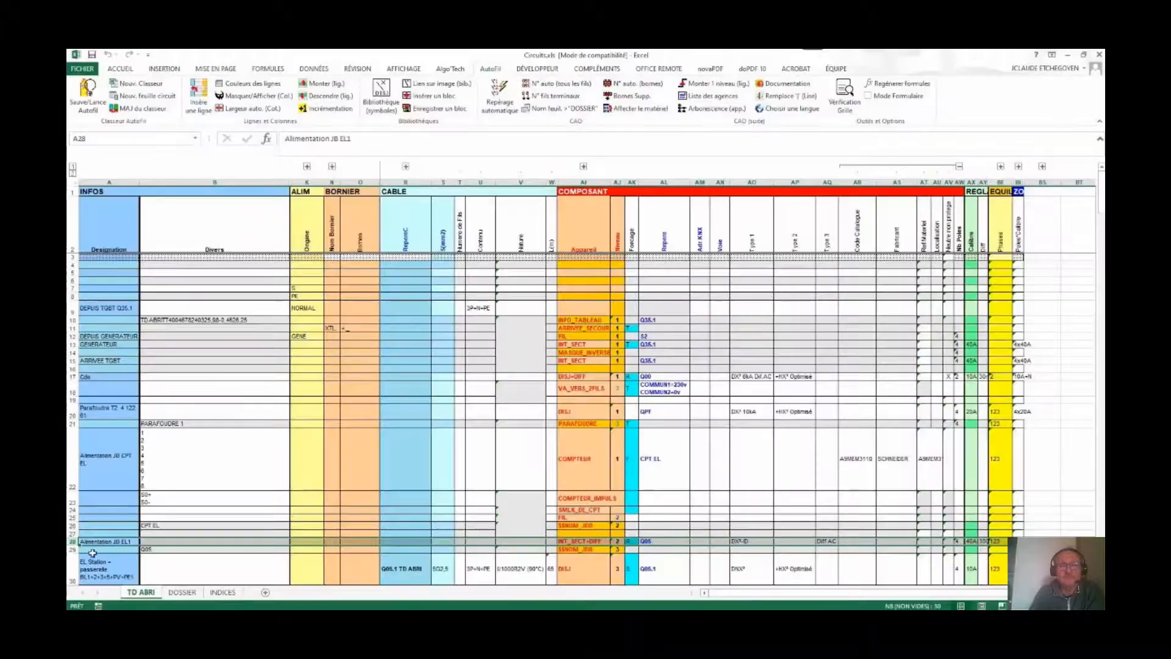
pyautogui.click(561, 550)
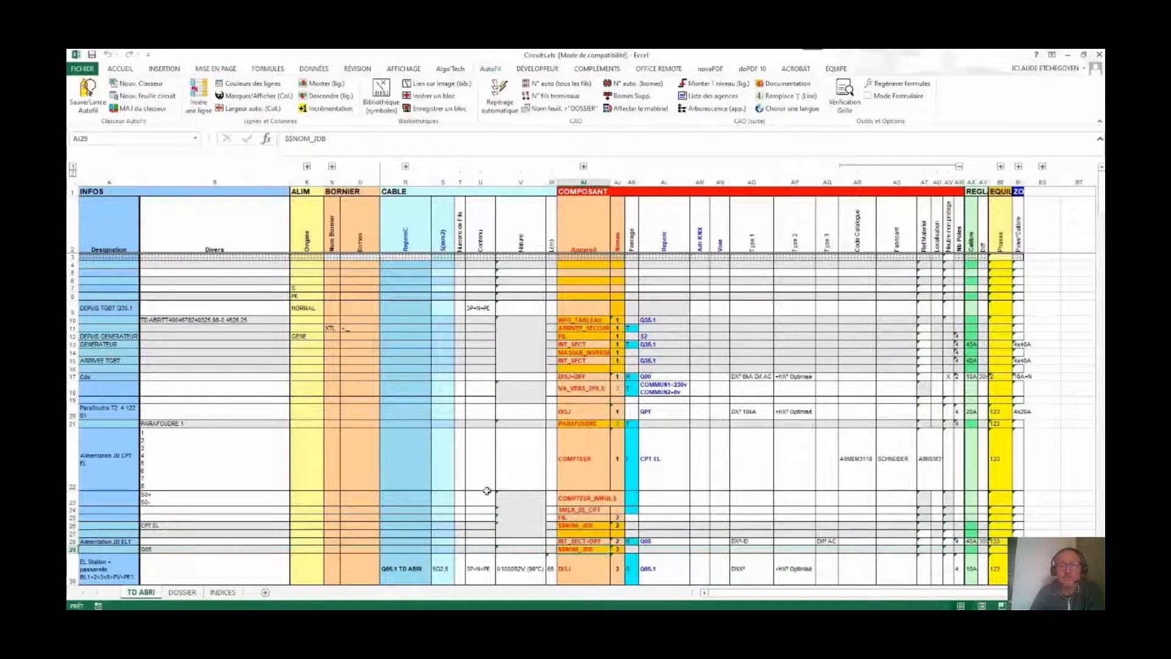
pyautogui.click(201, 109)
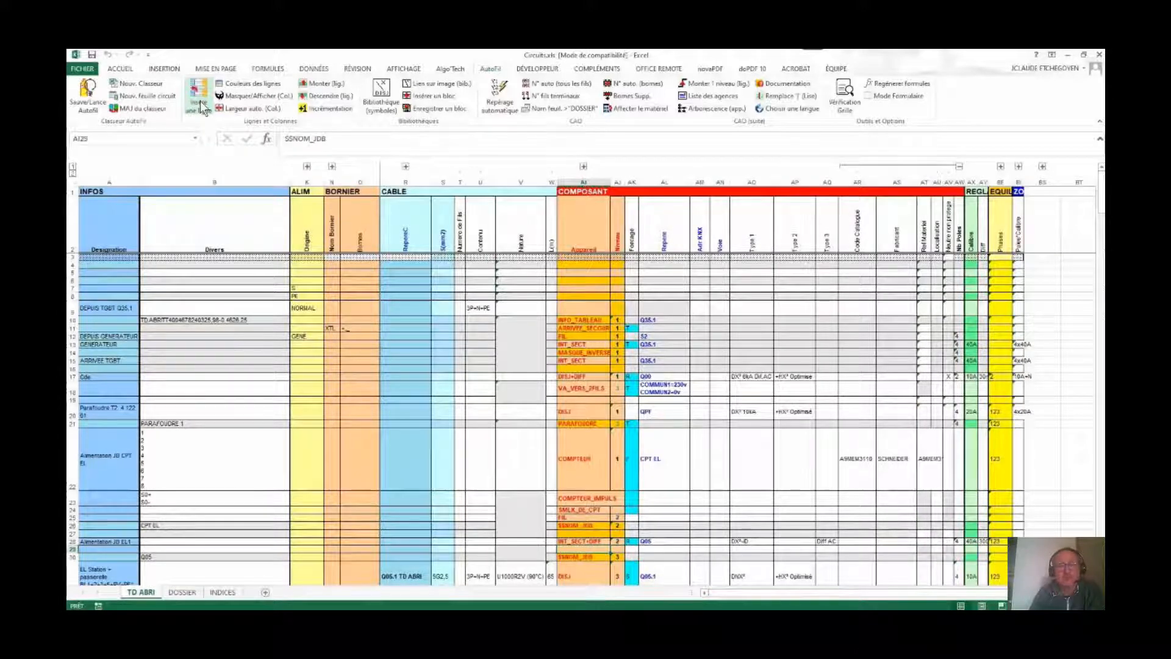
# Fill the new line under Q05 with the AUX_SD symbol from the library's ADDITIFS sheet and set its Niveau to 2.
pyautogui.click(382, 95)
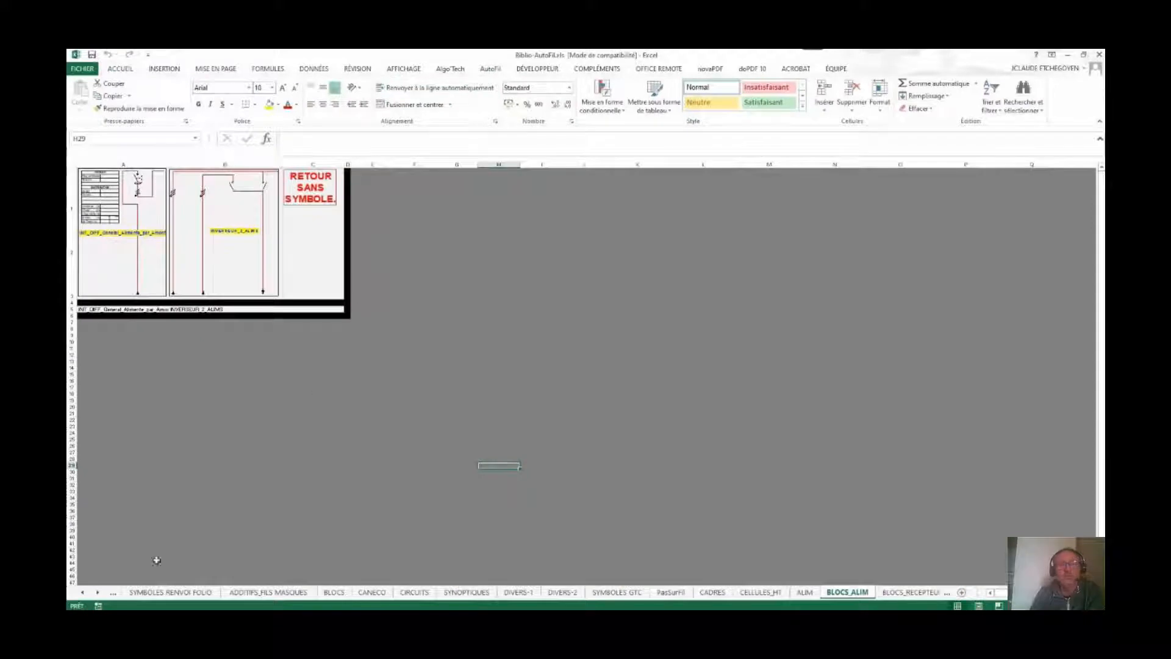
pyautogui.click(84, 593)
pyautogui.click(84, 592)
pyautogui.click(84, 592)
pyautogui.click(84, 592)
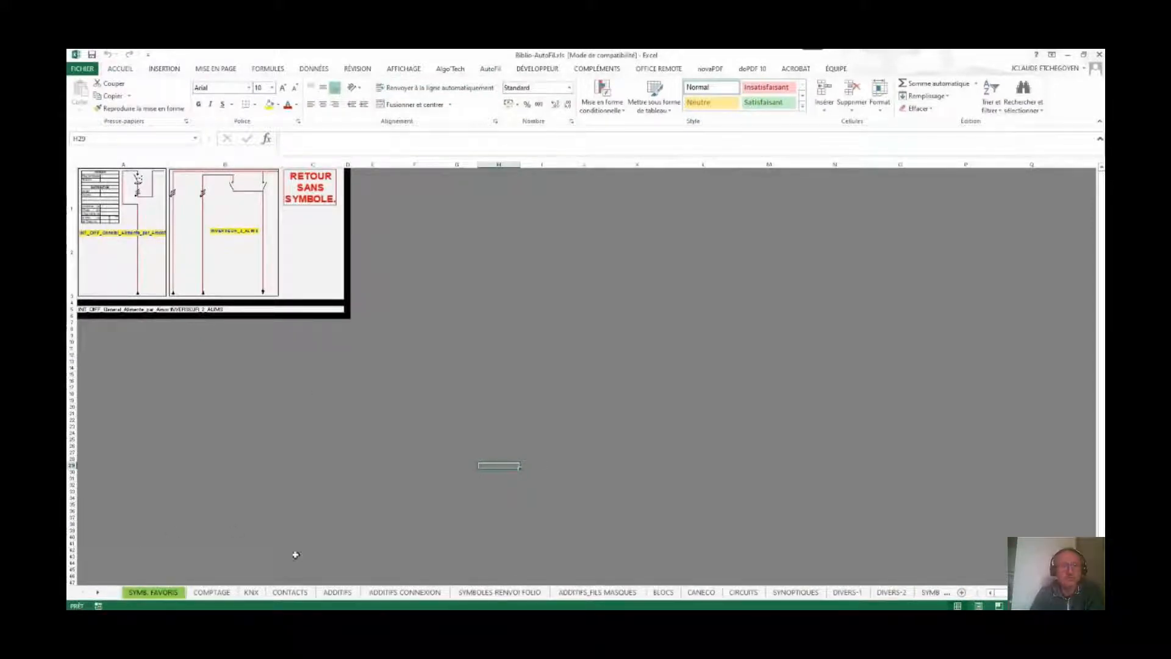
pyautogui.click(337, 593)
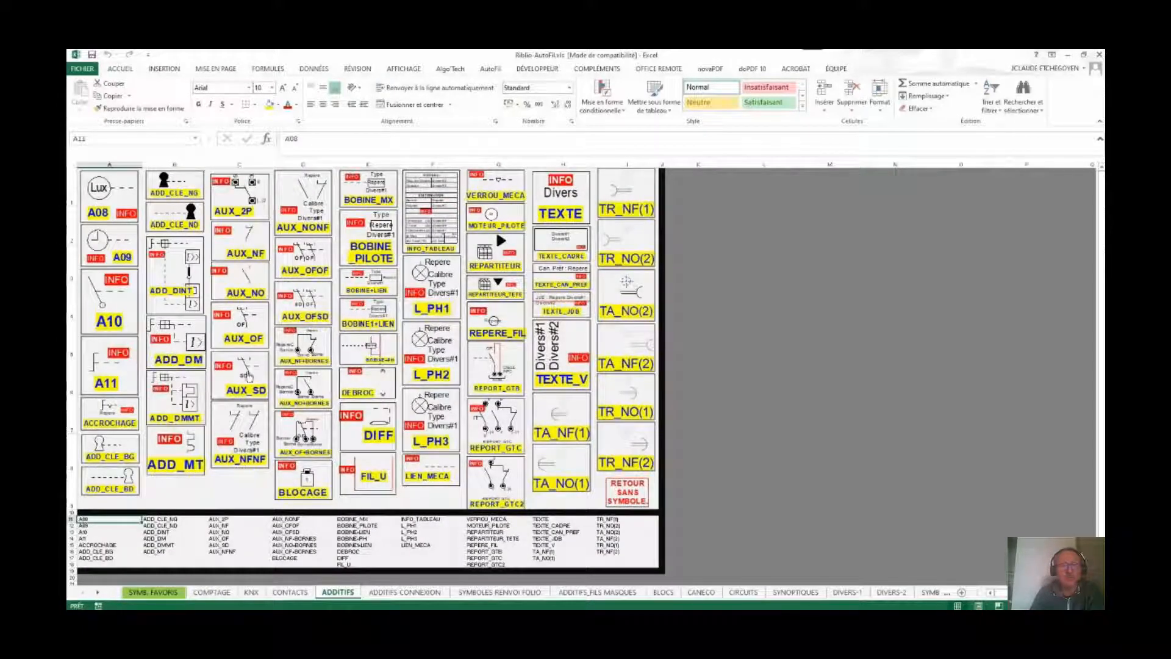
pyautogui.click(256, 373)
pyautogui.click(617, 541)
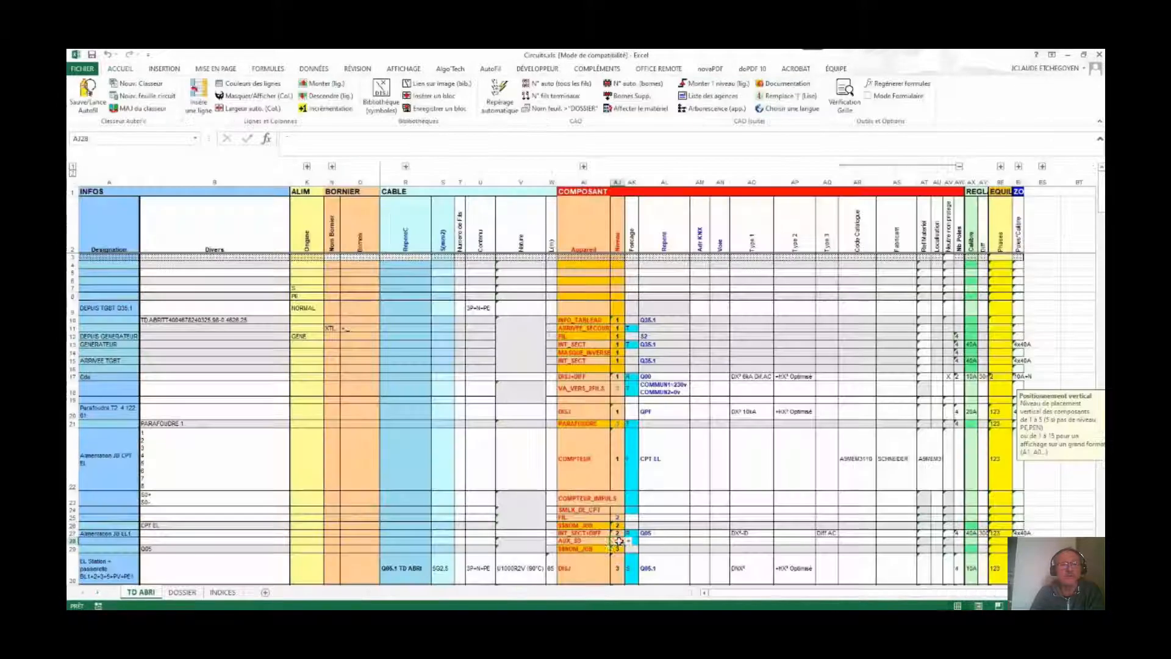
pyautogui.write('2')
# Insert a line at row 44, between the Q06 INT_SECT+DIFF device and its SSNOM_JDB entry.
pyautogui.scroll(-6, 595, 547)
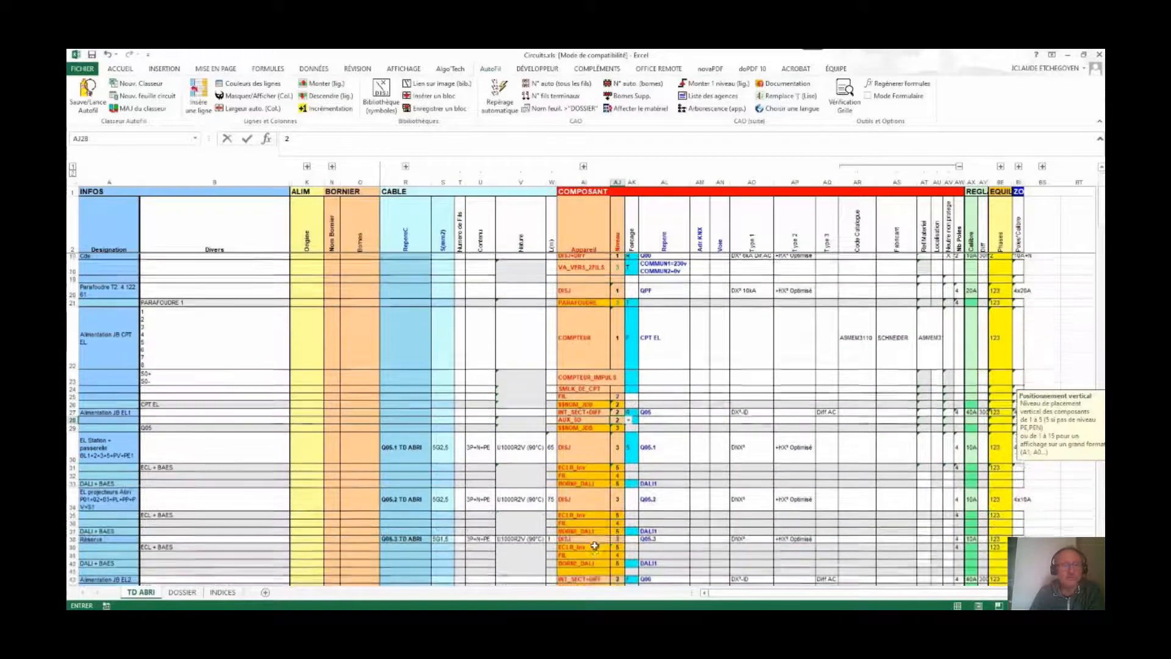
pyautogui.scroll(-1, 595, 542)
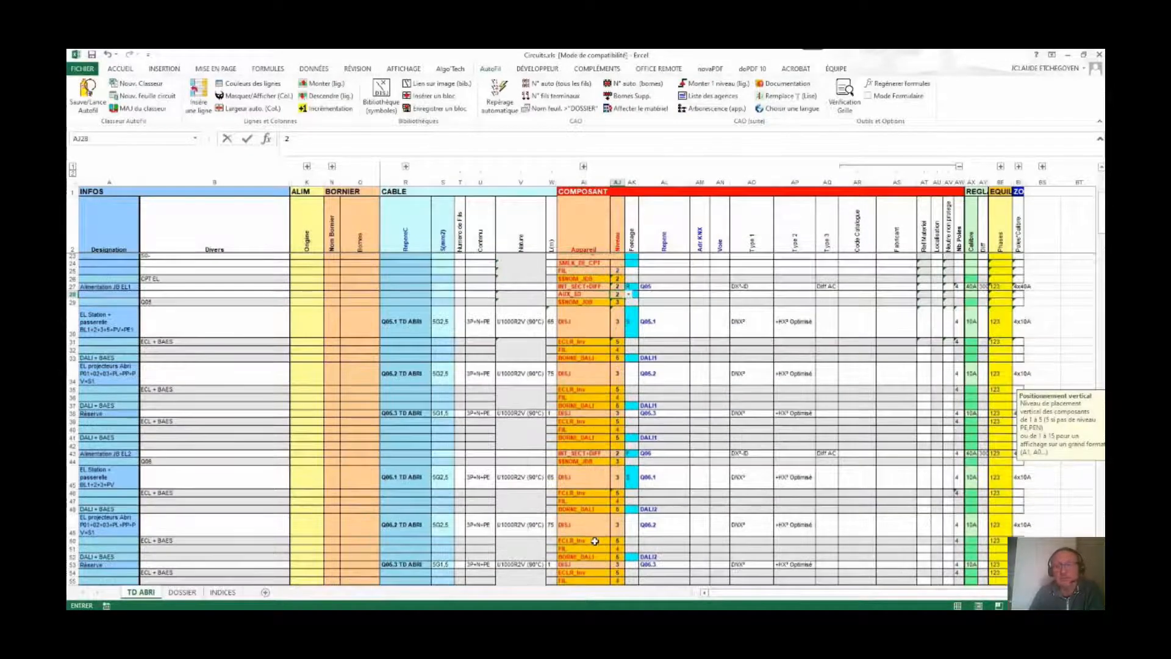
pyautogui.click(589, 456)
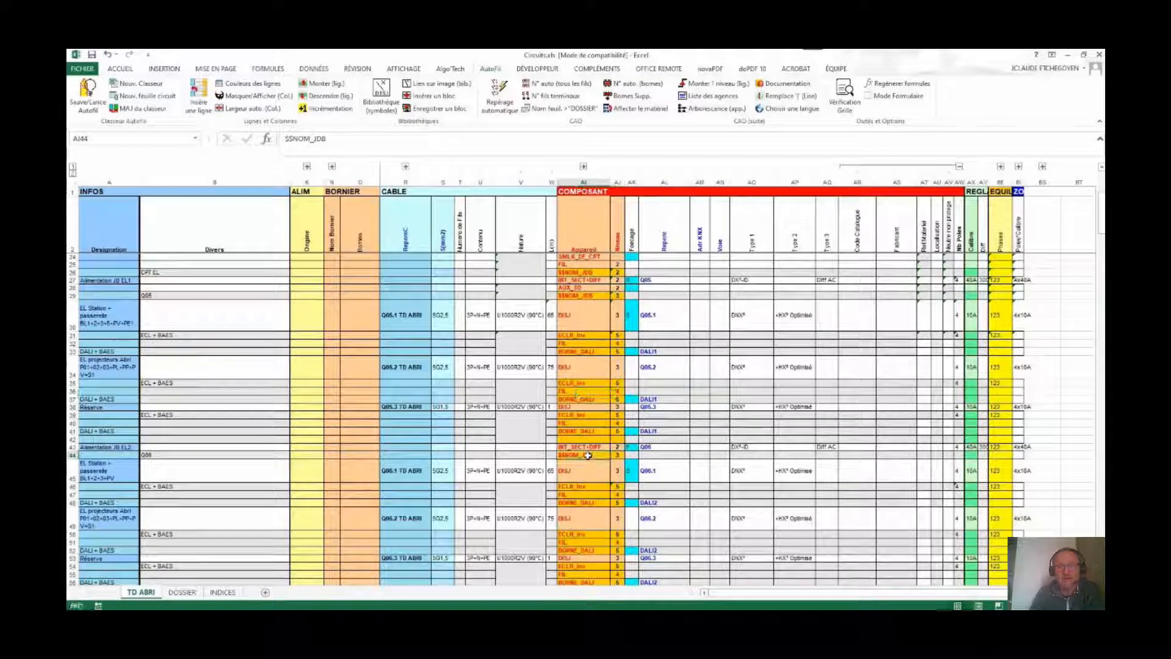
pyautogui.click(197, 102)
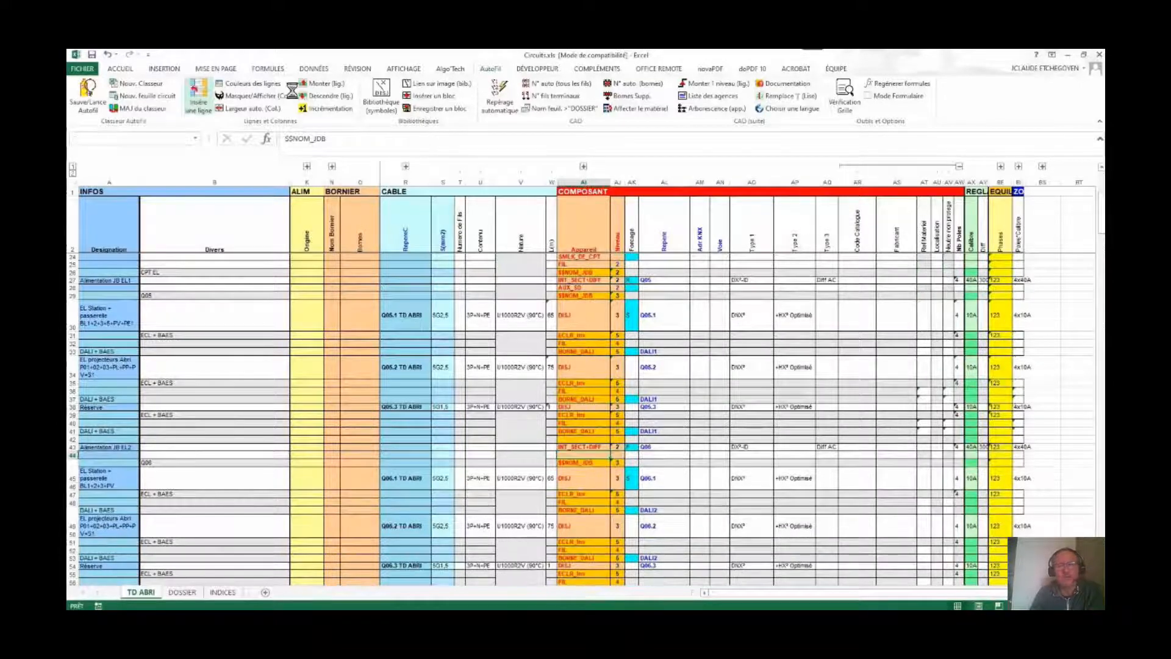
# Place the AUX_SD library symbol on the new line under Q06 and set its Niveau to 2.
pyautogui.click(380, 96)
pyautogui.click(238, 386)
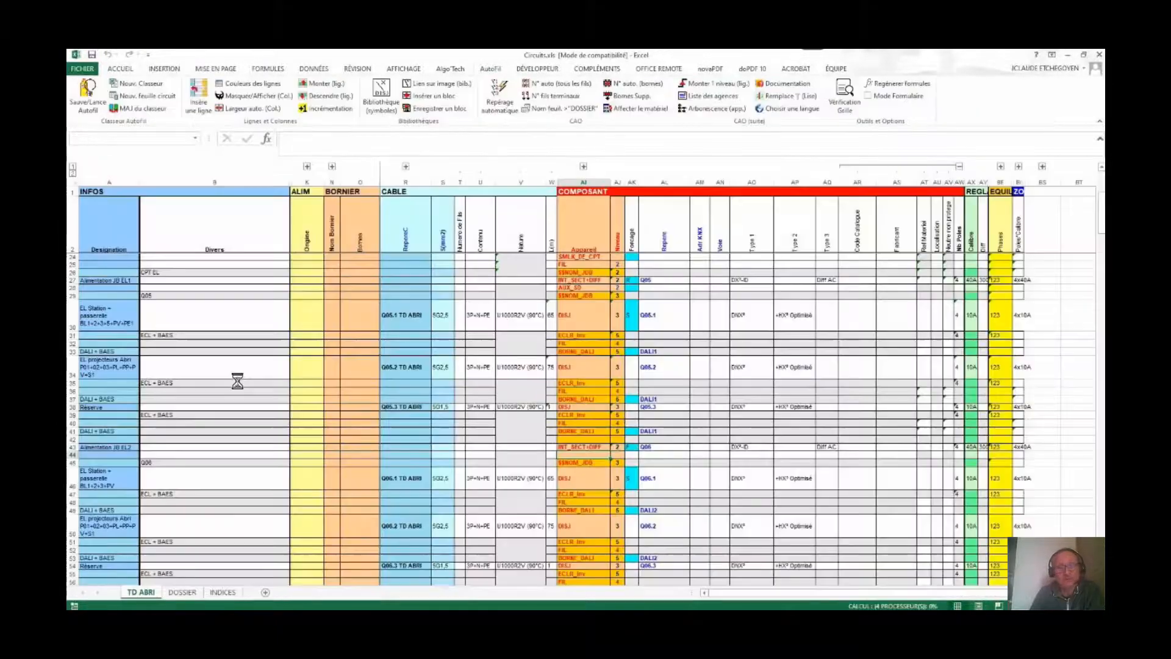
pyautogui.click(622, 455)
pyautogui.write('2')
pyautogui.scroll(-1, 594, 479)
pyautogui.scroll(-3, 585, 487)
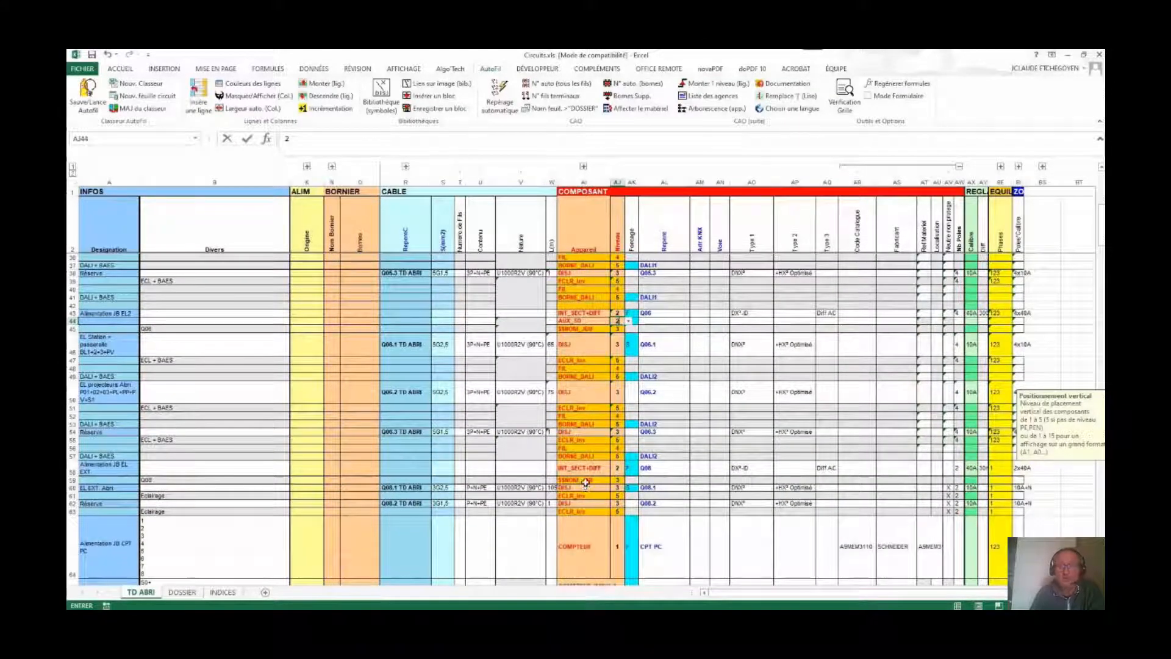
# Insert a line under the Q08 INT_SECT+DIFF device and fill it with the AUX_SD library symbol at Niveau 2.
pyautogui.click(586, 482)
pyautogui.click(199, 98)
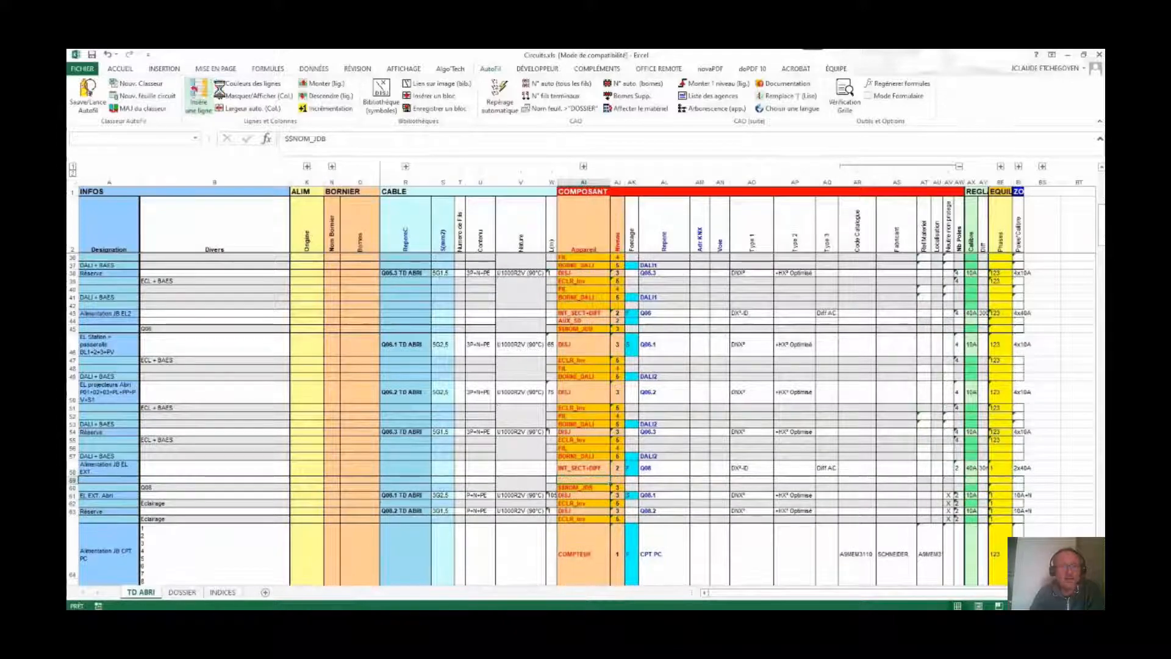
pyautogui.click(382, 96)
pyautogui.click(232, 375)
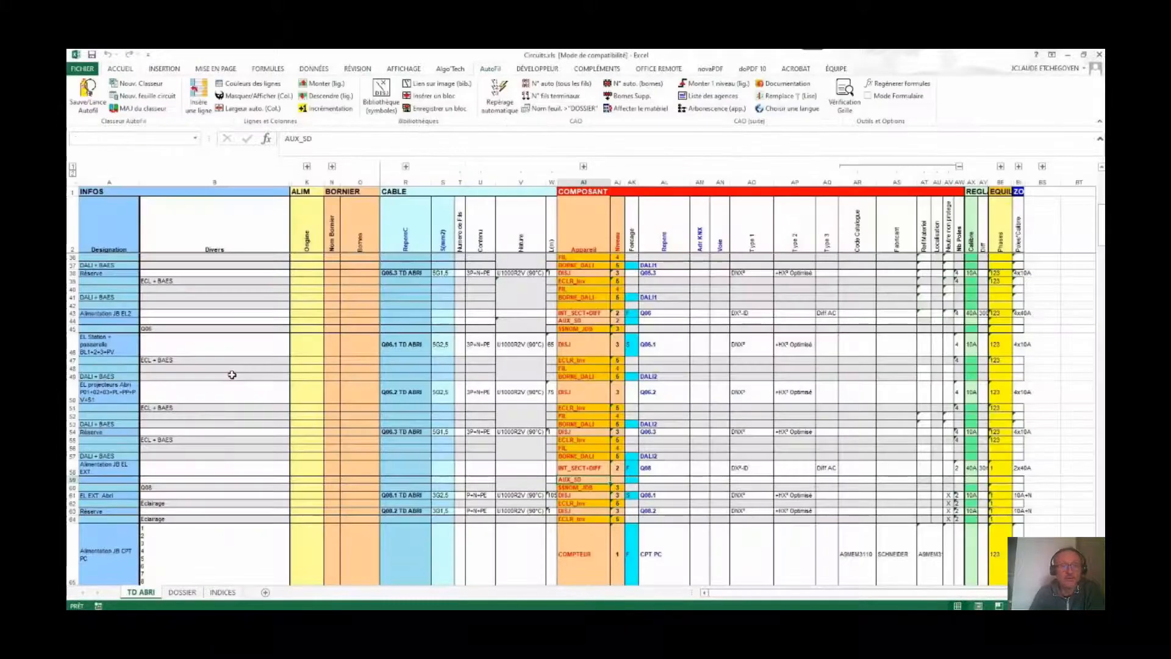
pyautogui.click(622, 482)
pyautogui.write('2')
# Add a line at row 71 under the Q20 INT_SECT+DIFF device, holding the AUX_SD symbol with Niveau 2.
pyautogui.scroll(-1, 587, 427)
pyautogui.scroll(-5, 588, 427)
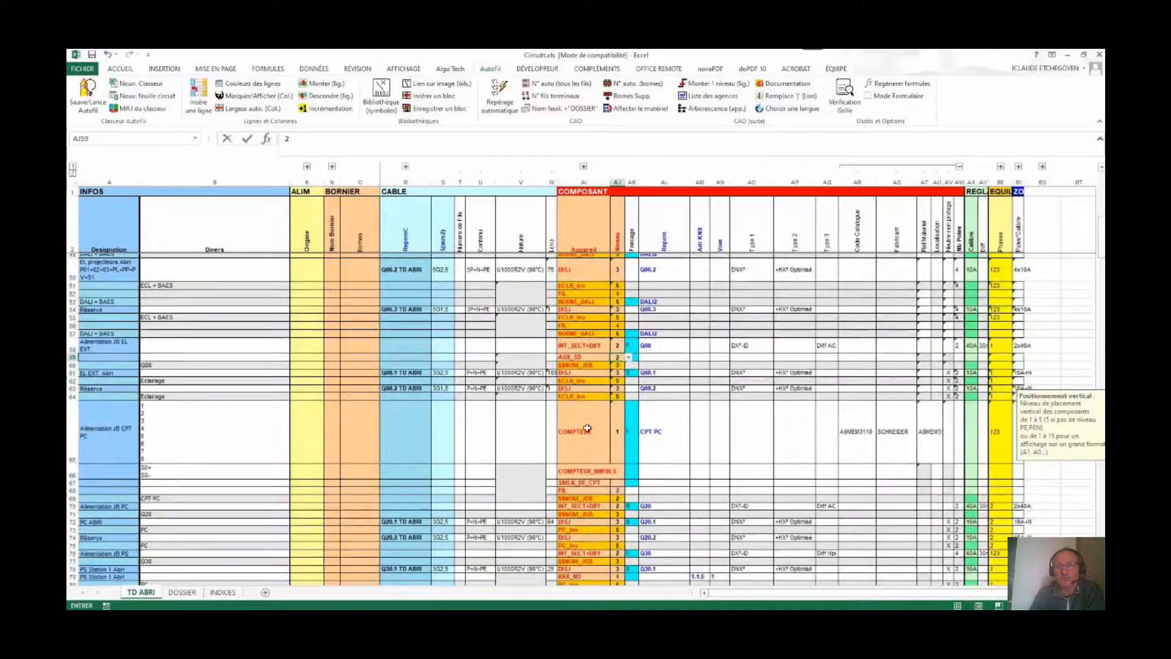
pyautogui.click(592, 463)
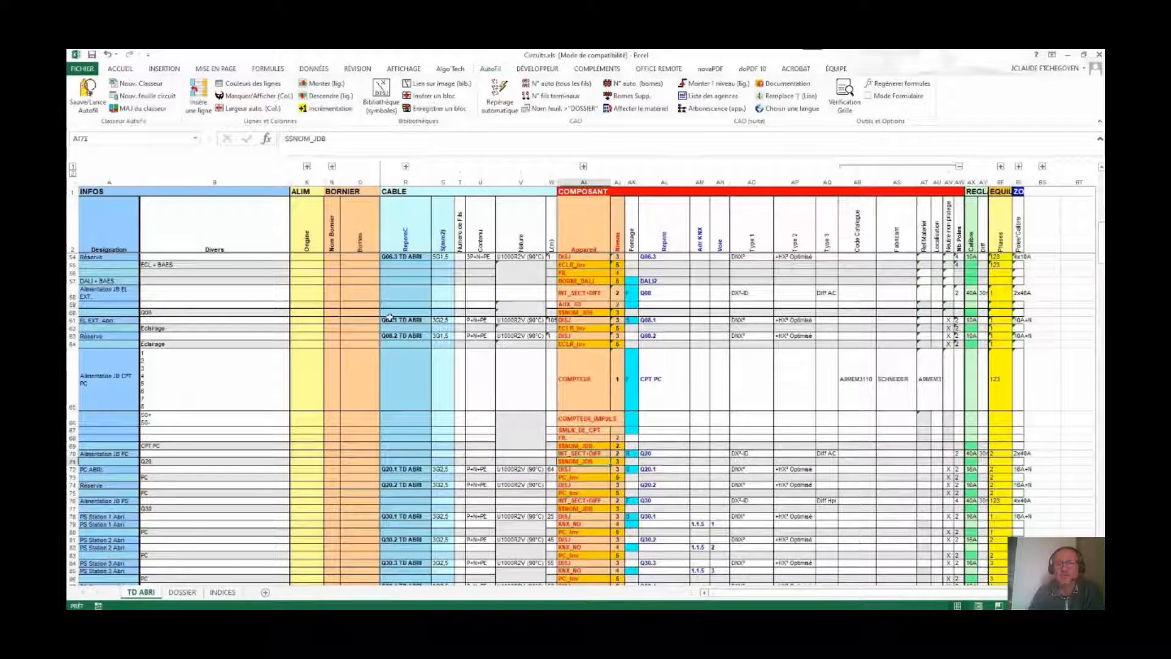
pyautogui.click(198, 101)
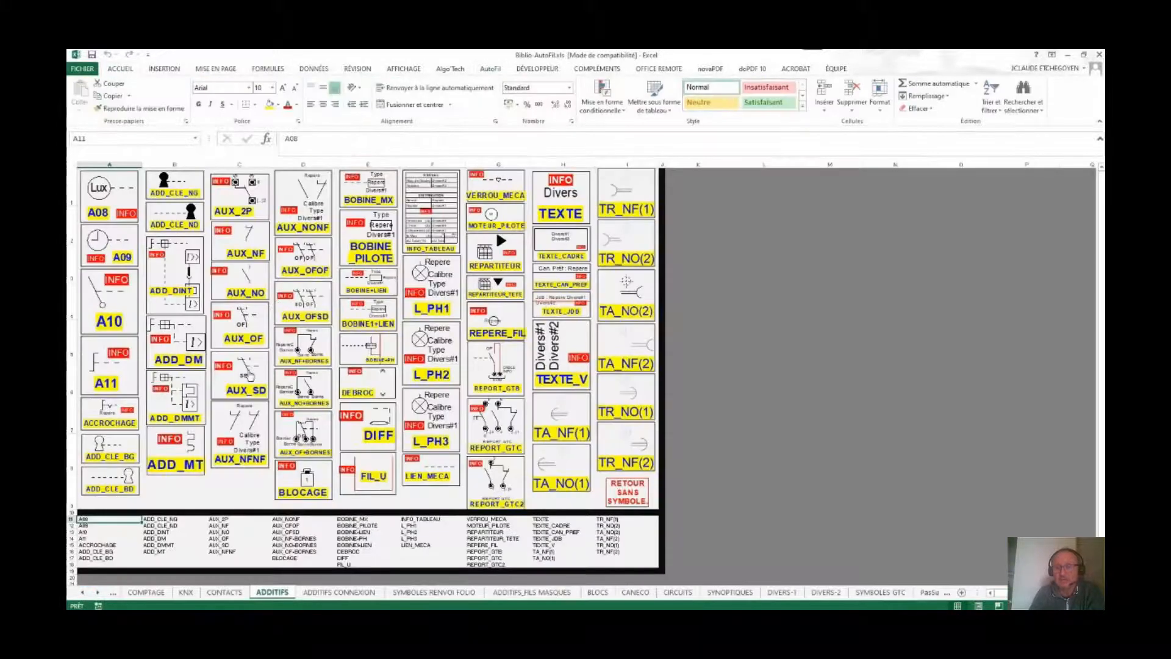
pyautogui.click(250, 375)
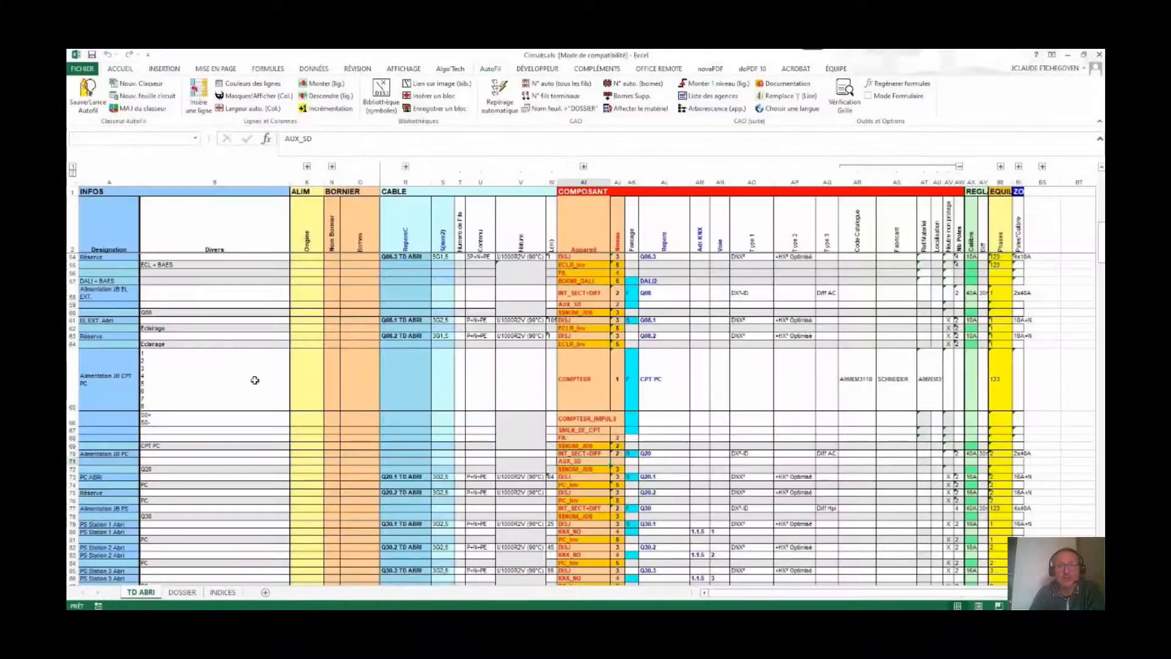
pyautogui.click(618, 462)
pyautogui.write('2')
# Insert a line at row 78 under the Q30 INT_SECT+DIFF device and place AUX_SD there at Niveau 2.
pyautogui.scroll(-3, 601, 479)
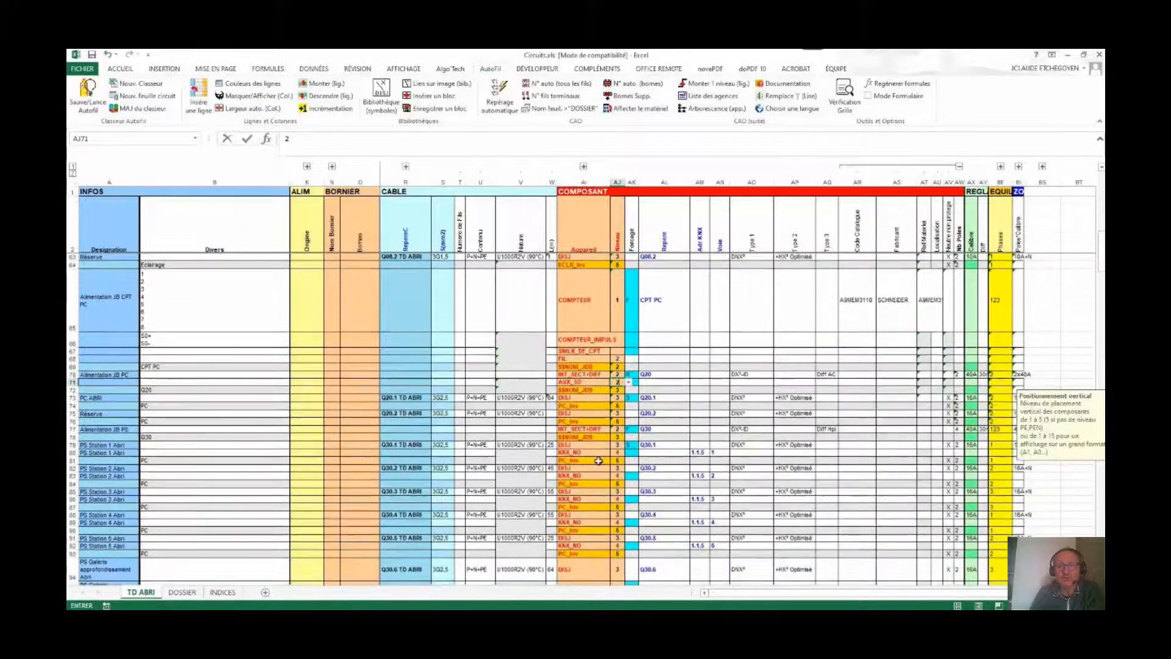
pyautogui.click(596, 437)
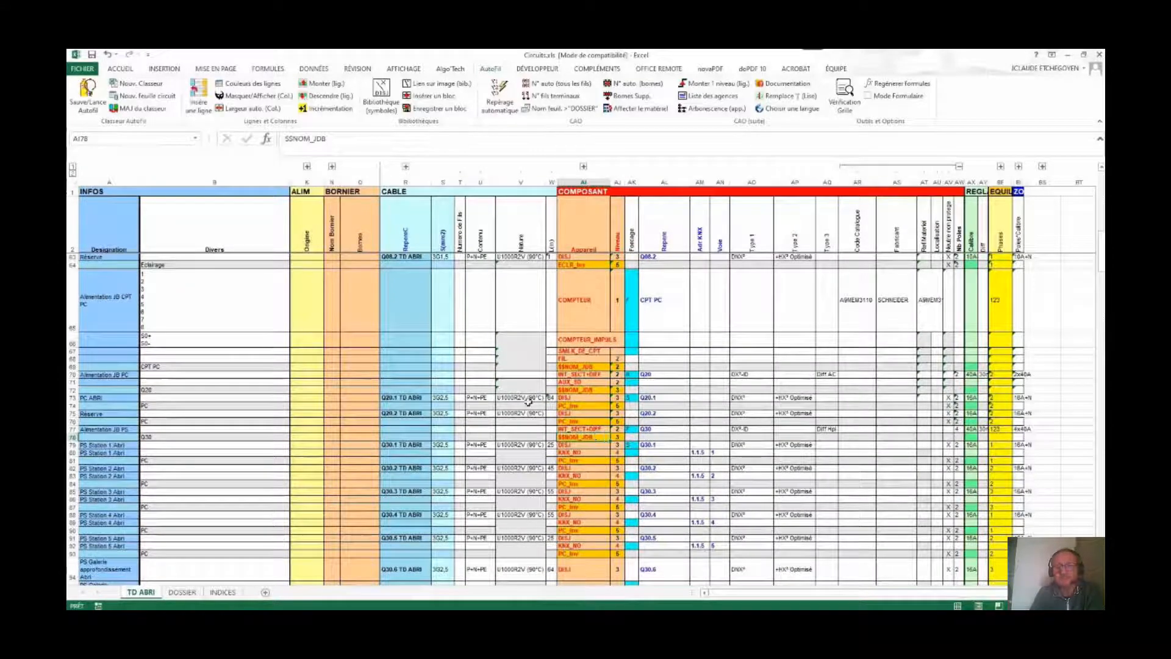
pyautogui.click(198, 100)
pyautogui.click(382, 98)
pyautogui.click(247, 372)
pyautogui.press('Right')
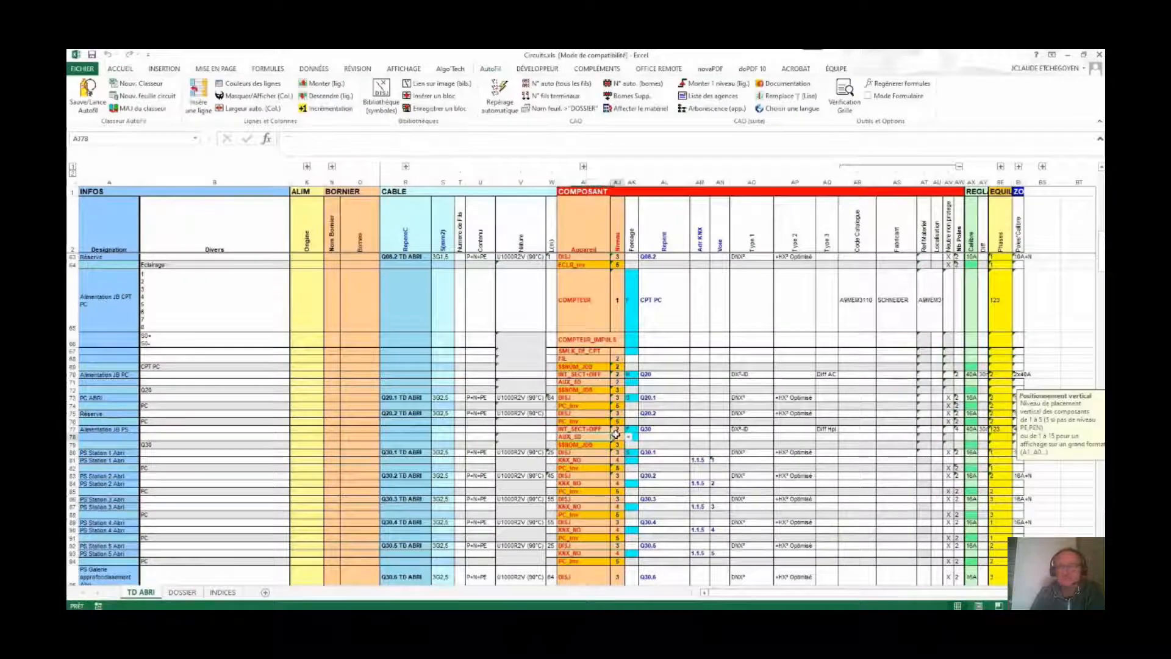
pyautogui.write('2')
# Add an AUX_SD line at row 101, directly under the Q31 DISJ+DIFF device, and set its Niveau to 2.
pyautogui.scroll(-6, 616, 521)
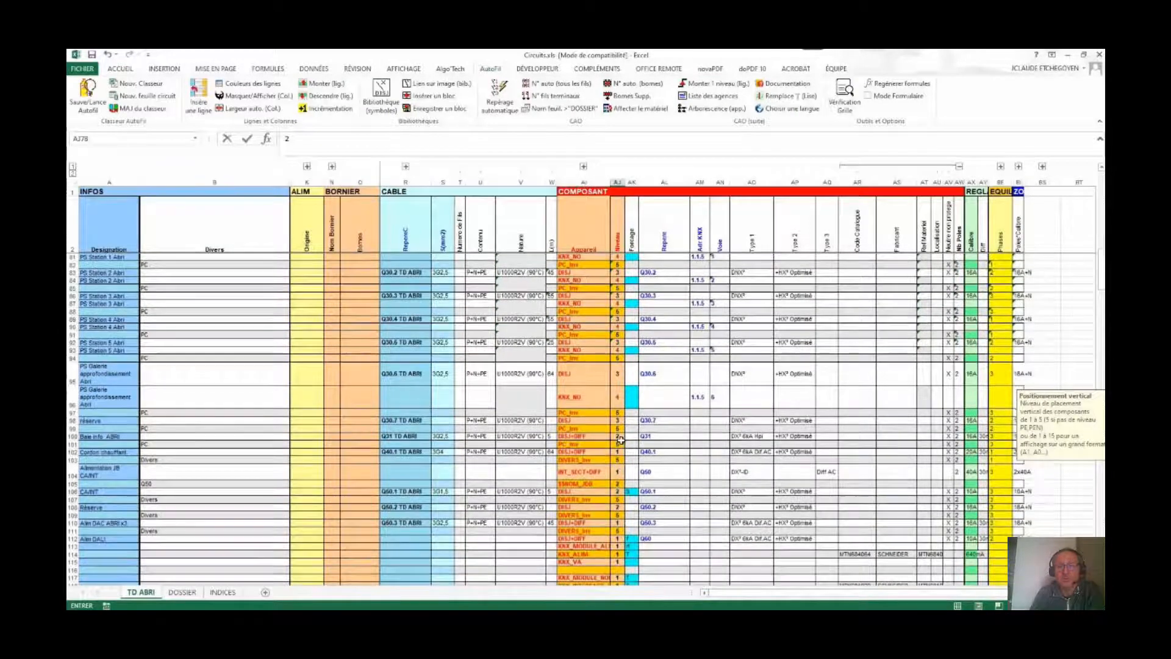
pyautogui.click(608, 443)
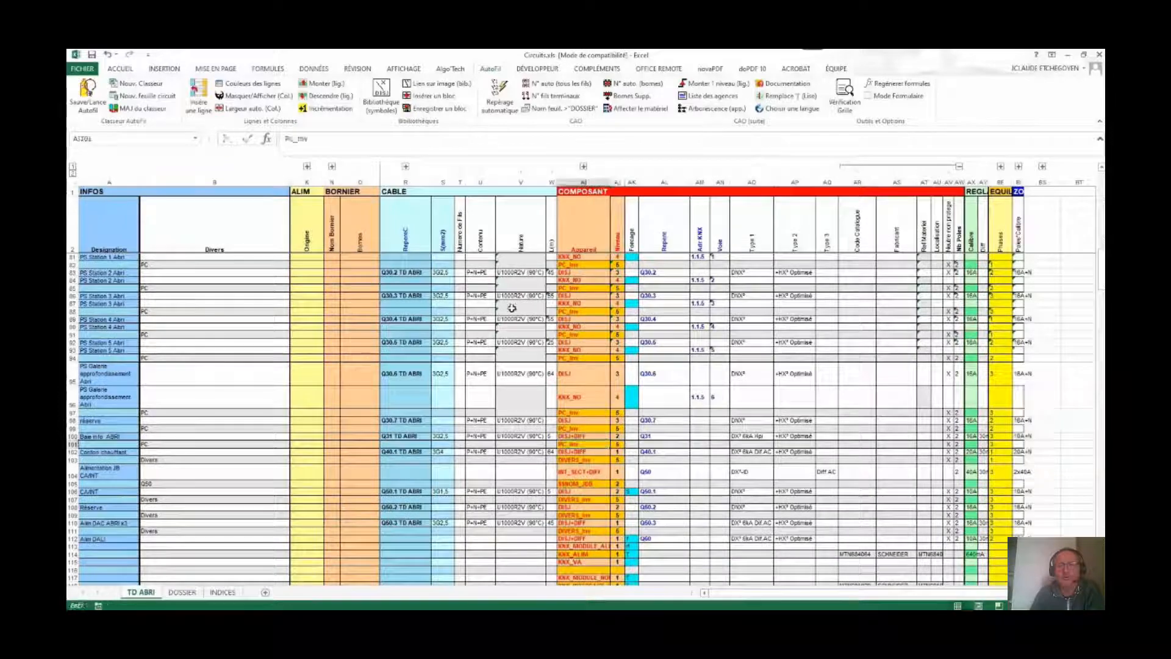
pyautogui.click(381, 95)
pyautogui.click(242, 378)
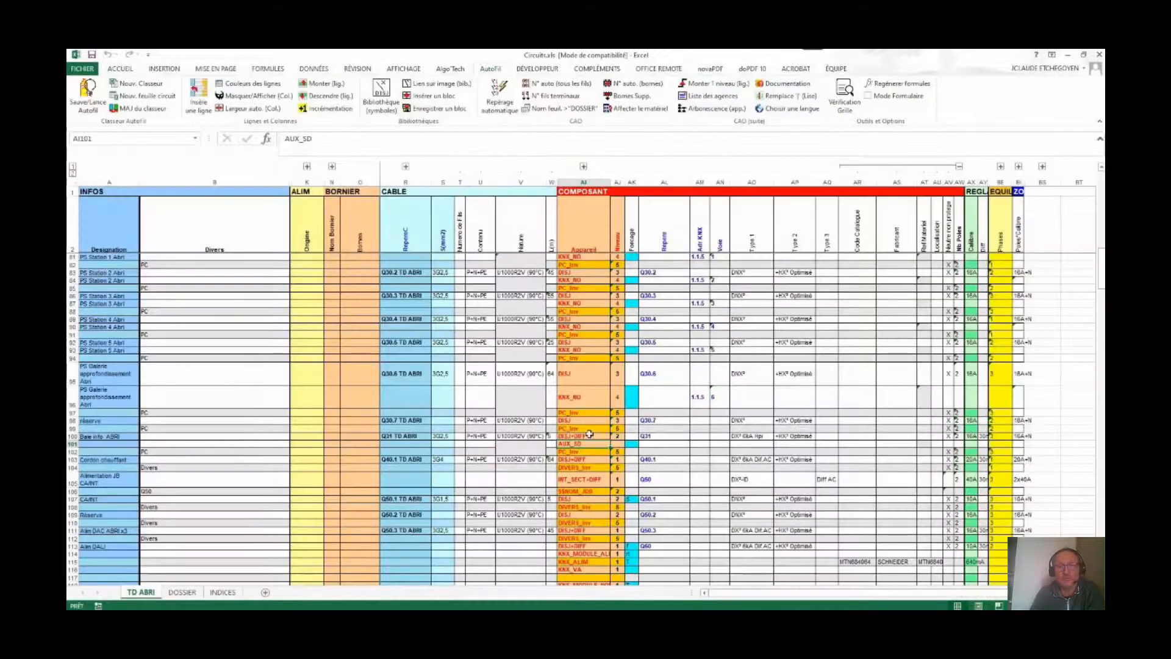
pyautogui.write('2')
# Insert a line at row 104 under the Q40.1 DISJ+DIFF device and give it the AUX_SD symbol with Niveau 1.
pyautogui.click(593, 469)
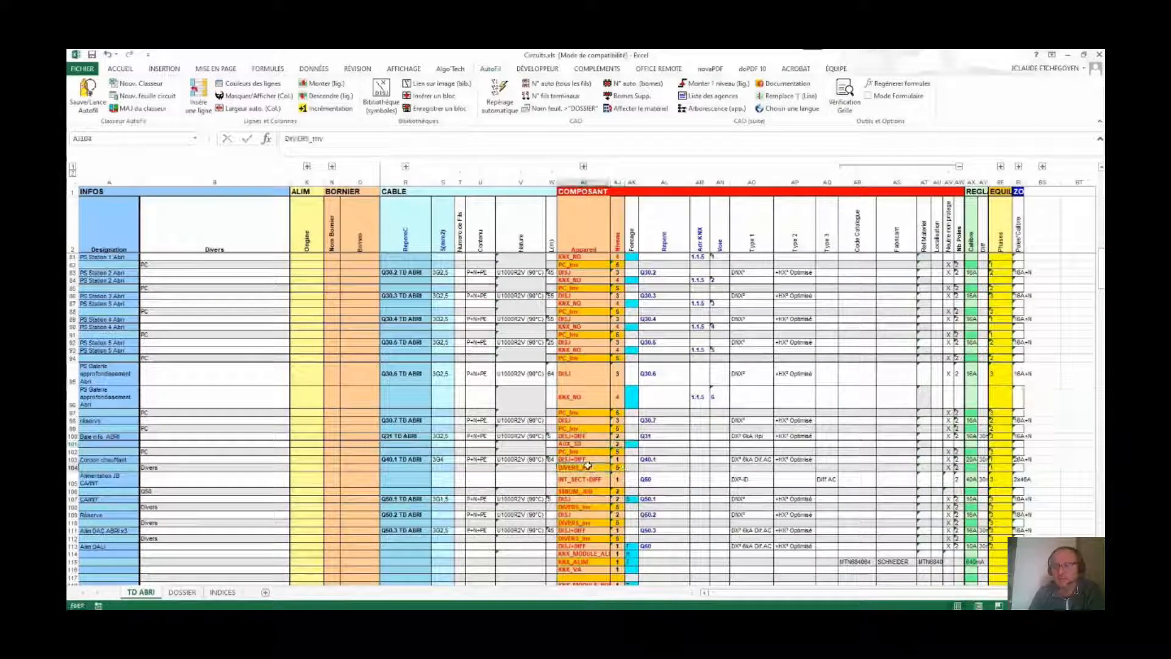
pyautogui.click(199, 97)
pyautogui.click(381, 96)
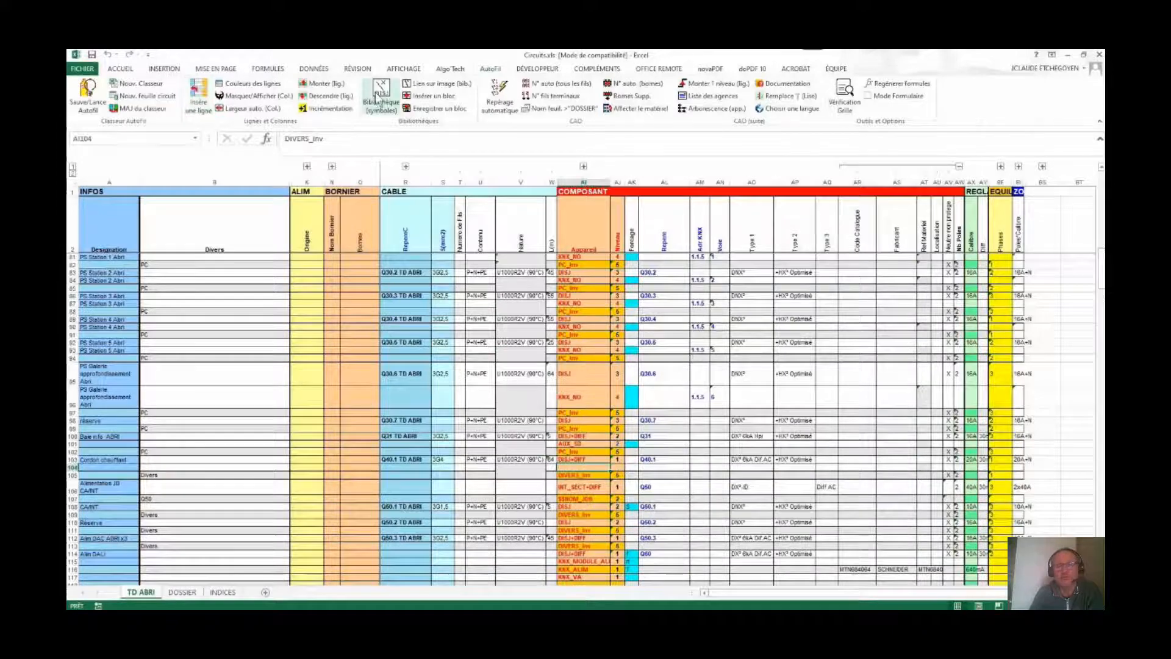
pyautogui.click(253, 390)
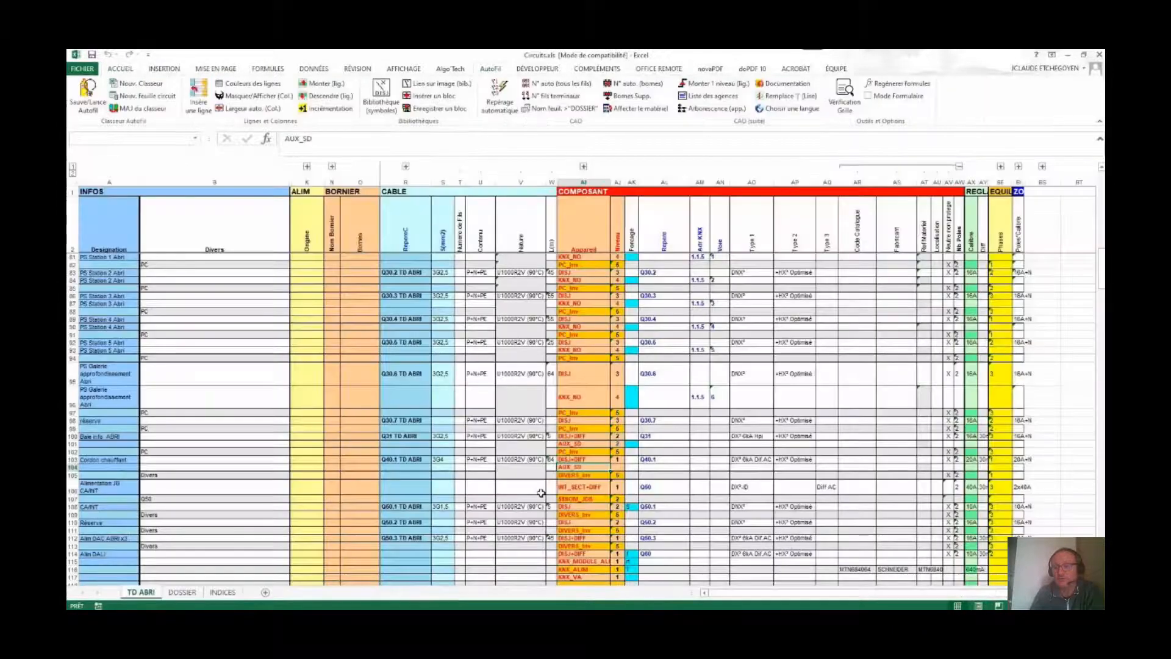
pyautogui.click(617, 466)
pyautogui.write('1')
# Add a line at row 107 between the Q50 INT_SECT+DIFF device and its SSNOM_JDB entry, with AUX_SD at Niveau 1.
pyautogui.click(600, 499)
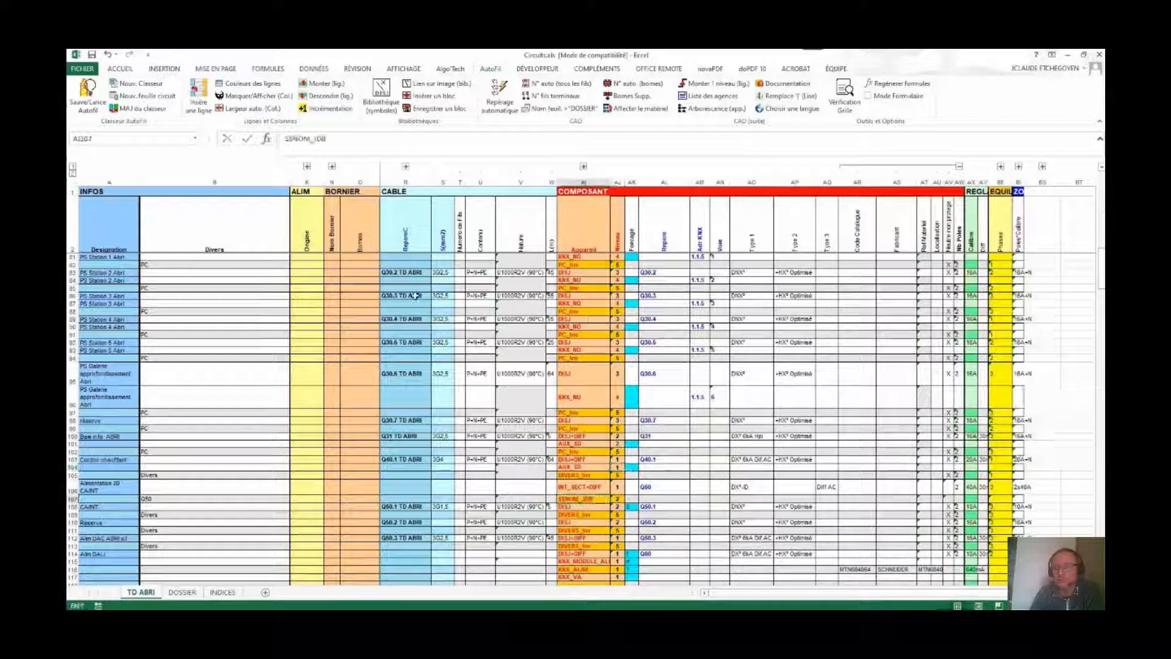
pyautogui.click(200, 100)
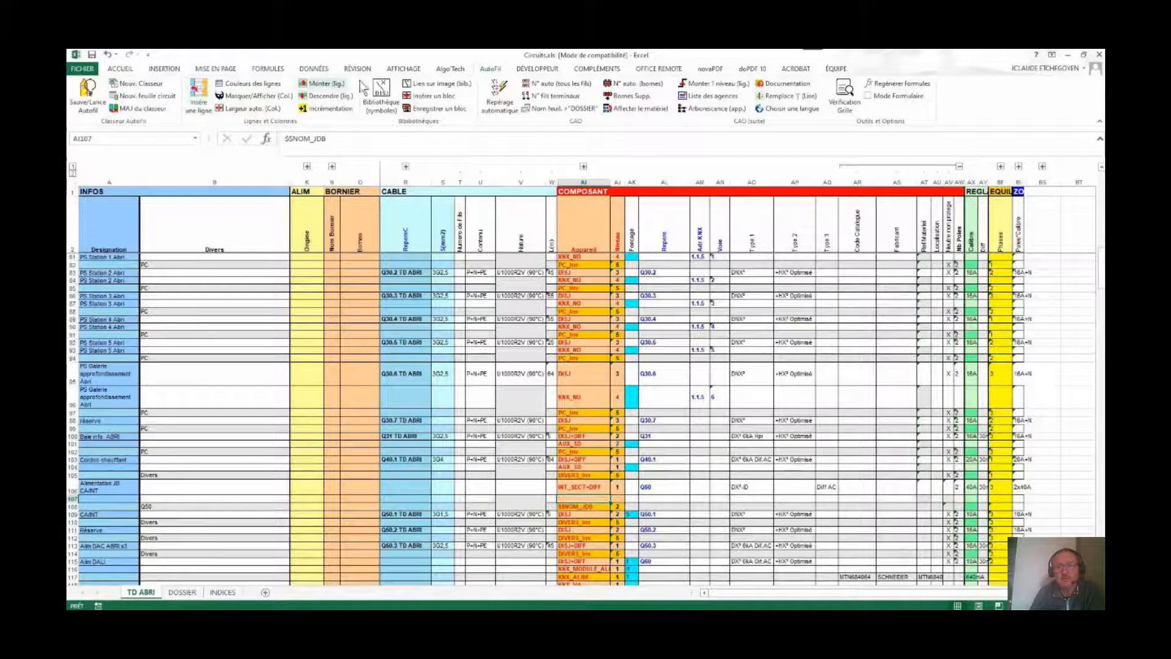
pyautogui.click(390, 98)
pyautogui.click(233, 373)
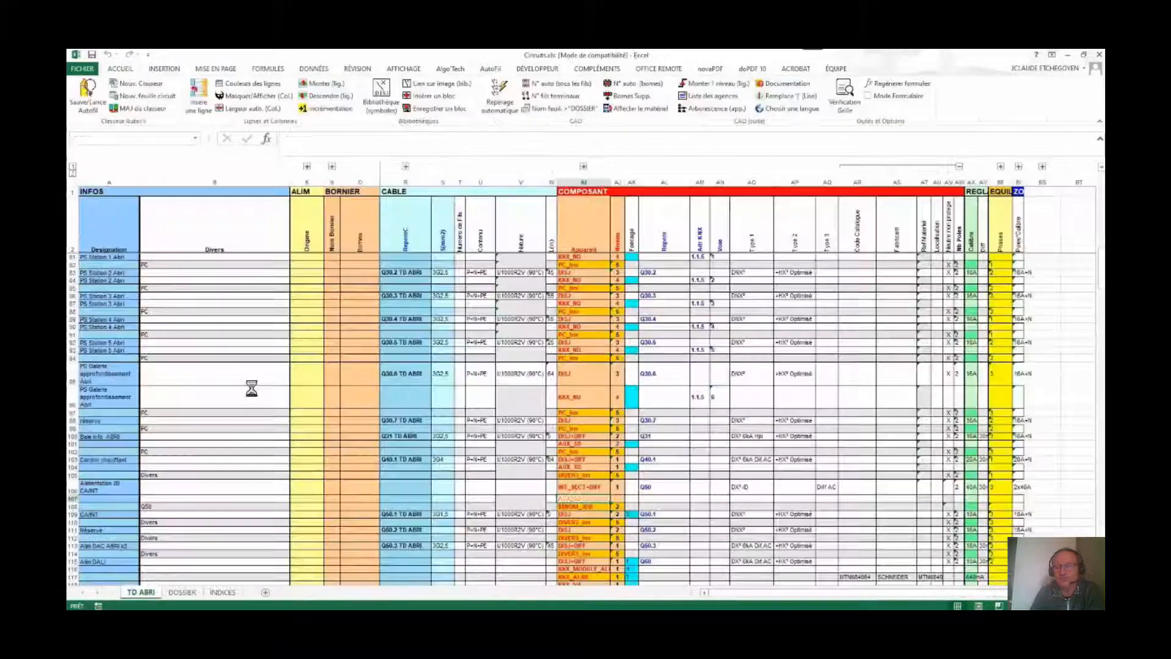
pyautogui.click(617, 500)
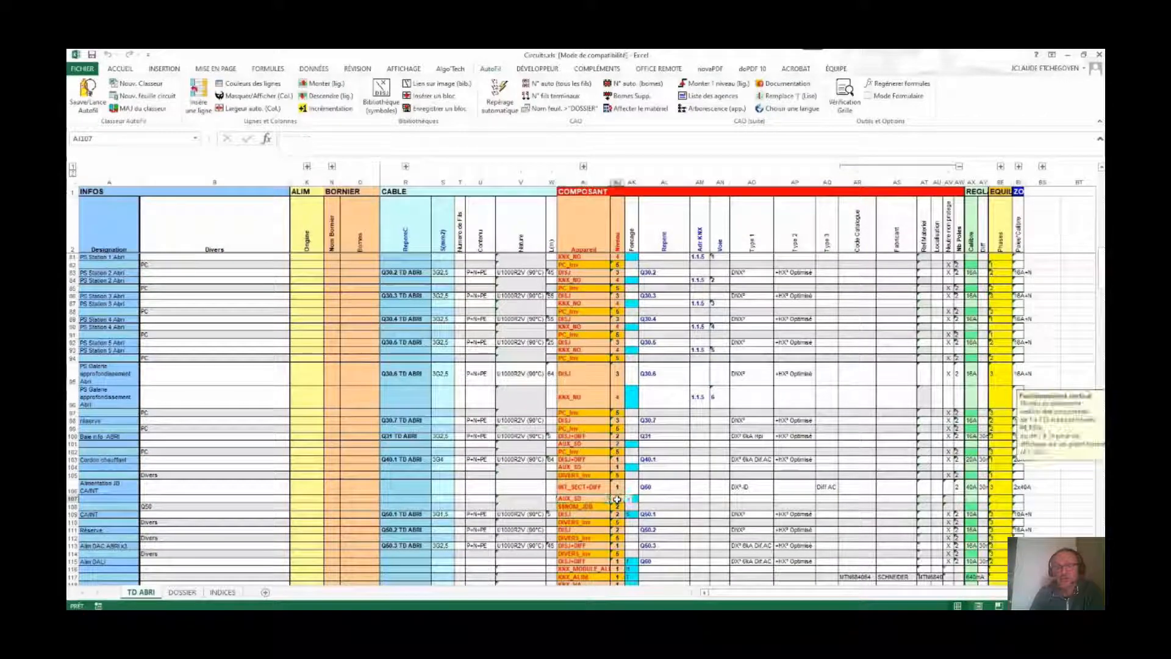
pyautogui.write('1')
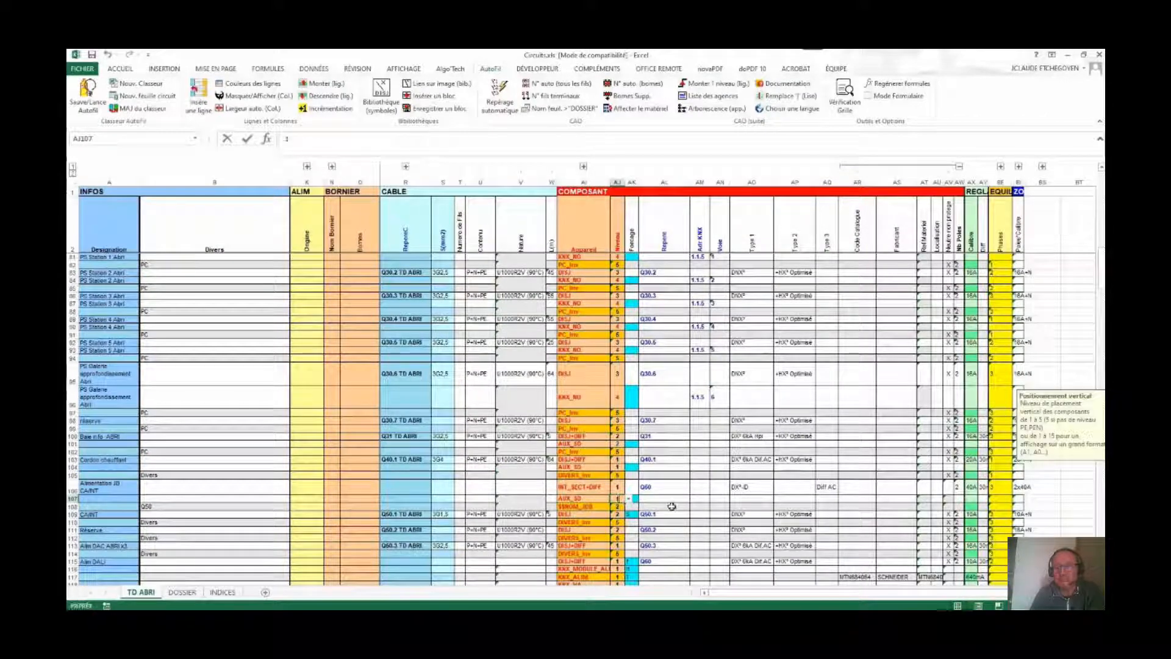
pyautogui.scroll(-3, 671, 506)
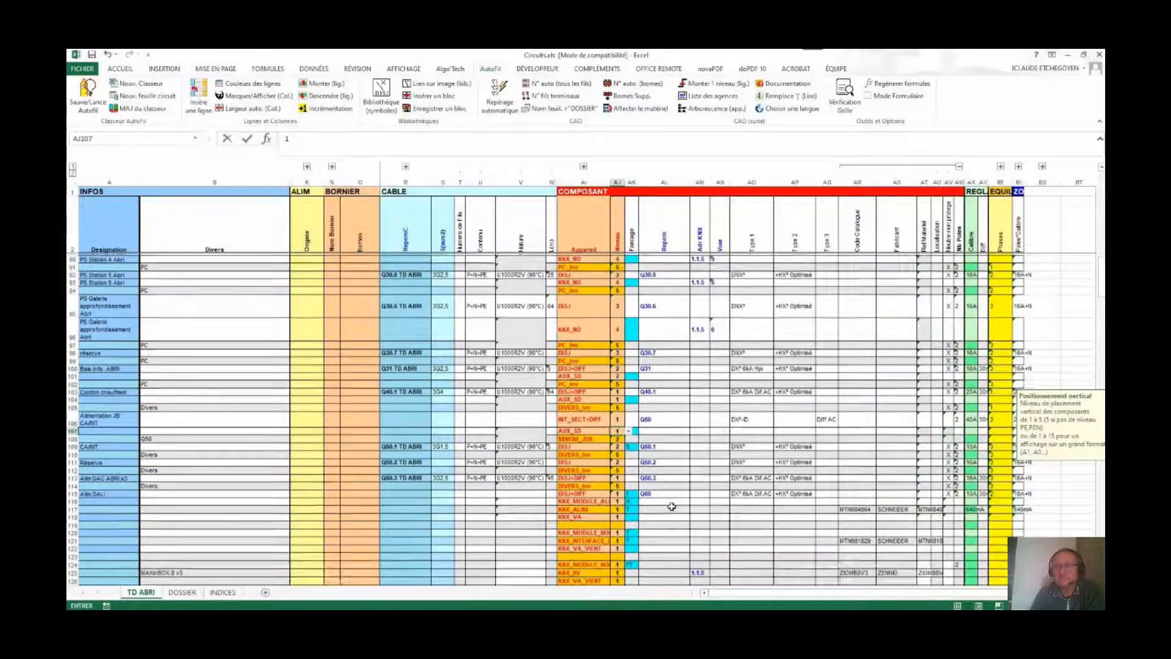
# Switch to Pack'Elec and insert a manually named sheet F_100 after sheet F_011.
pyautogui.hotkey('alt', 'Tab')
pyautogui.click(395, 595)
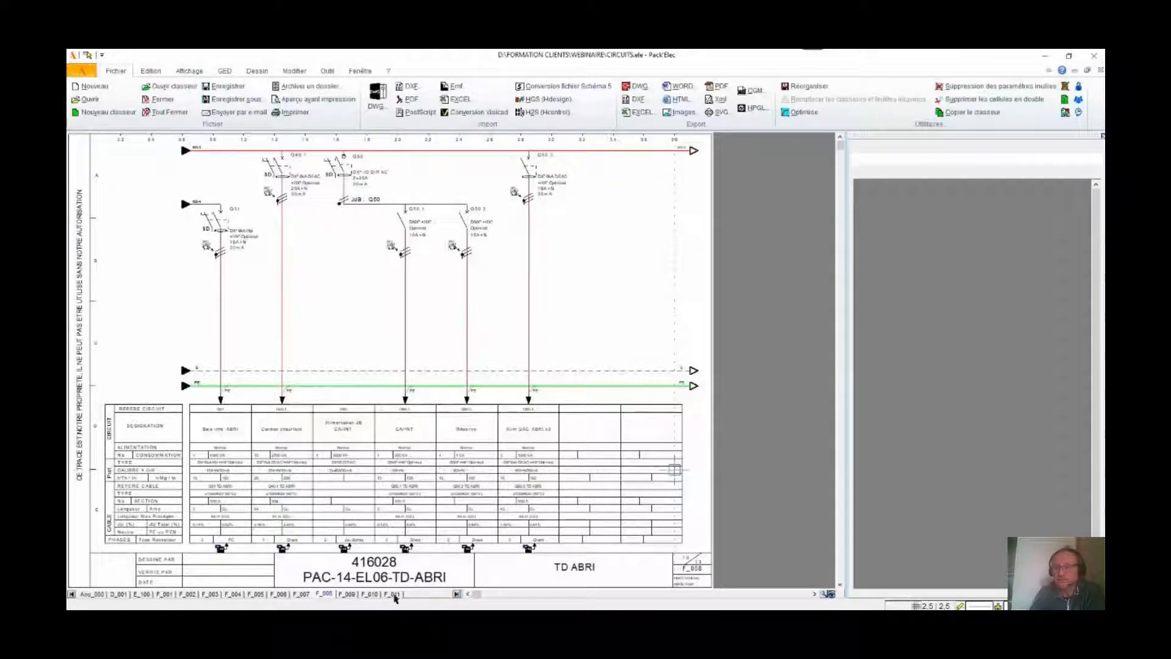
pyautogui.click(394, 594)
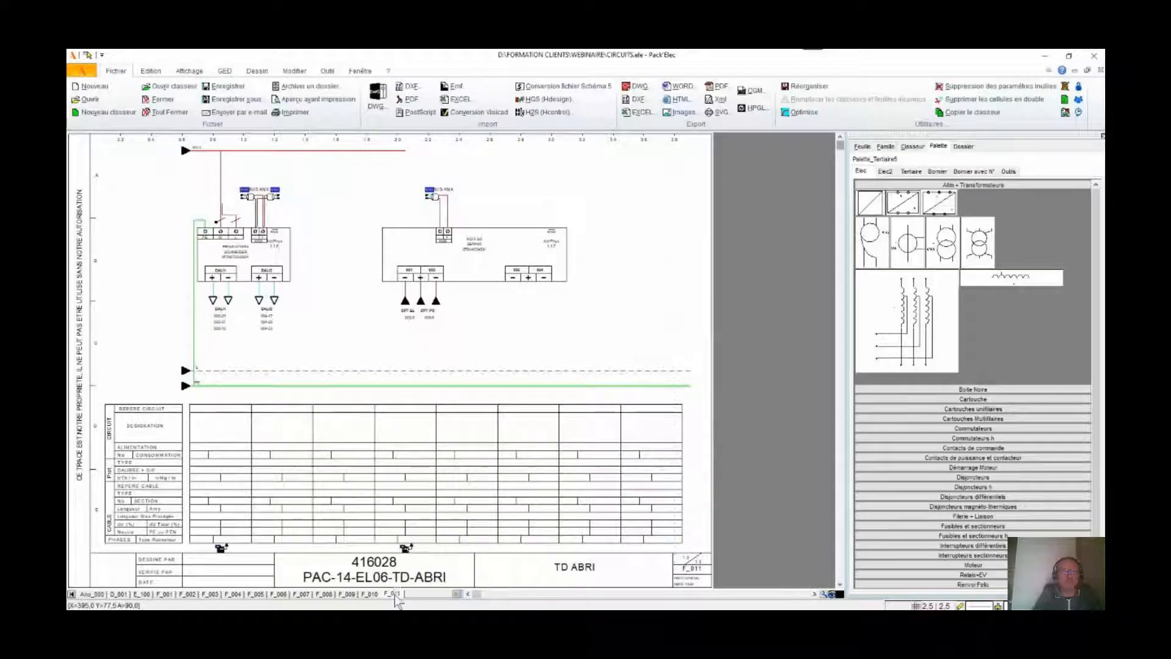
pyautogui.rightClick(394, 594)
pyautogui.click(441, 452)
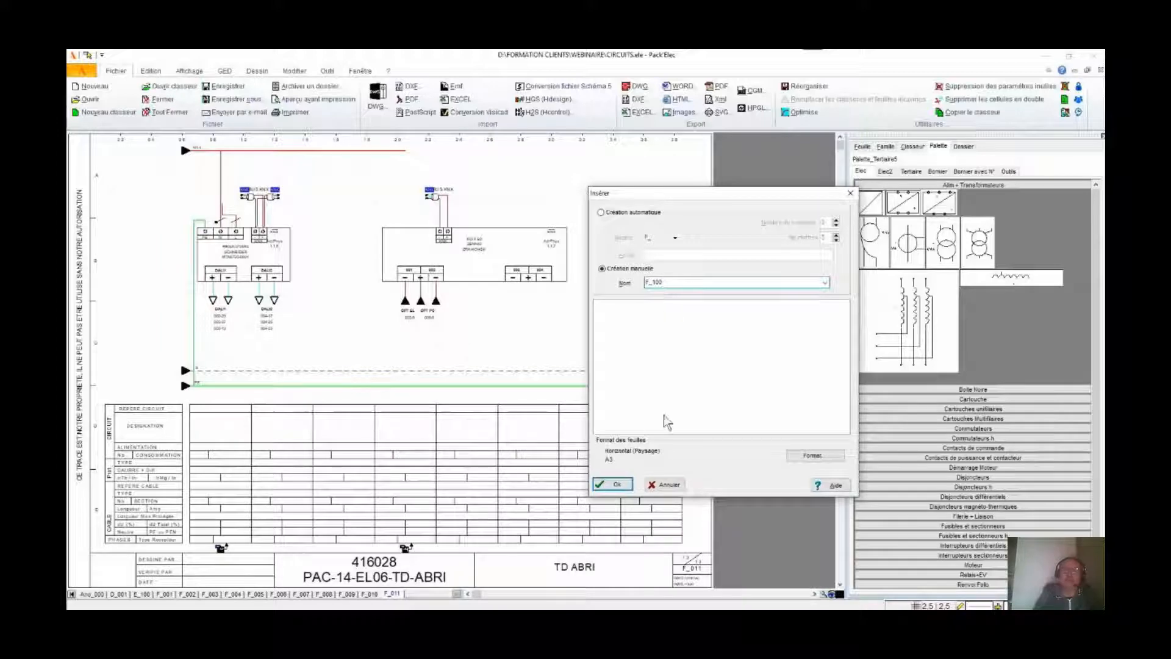
pyautogui.click(617, 484)
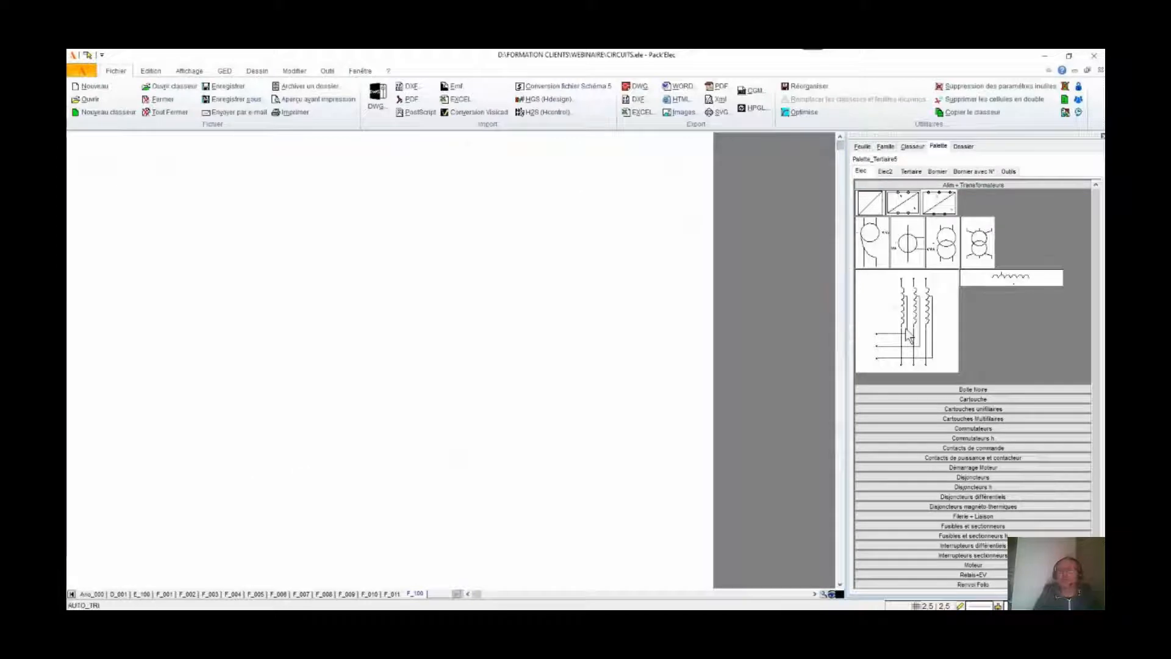
# Place the AC title block on sheet F_100 with commons 230v and 0v, keeping PARTIE COMMANDE as the summary title.
pyautogui.click(956, 399)
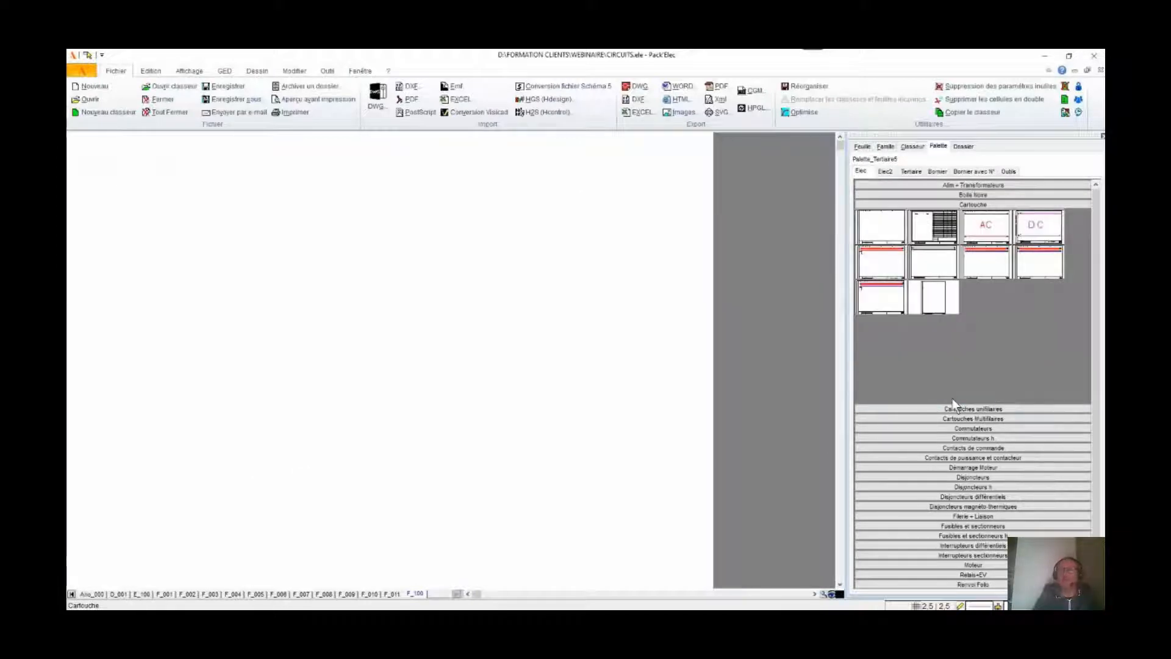
pyautogui.click(987, 229)
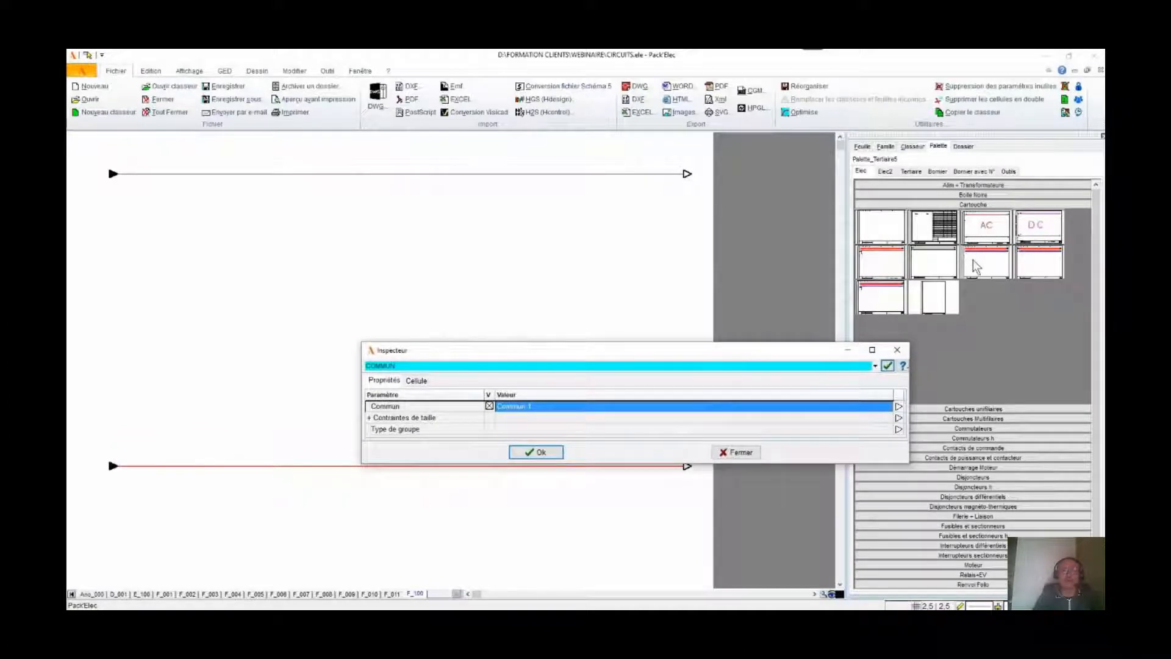
pyautogui.write('230')
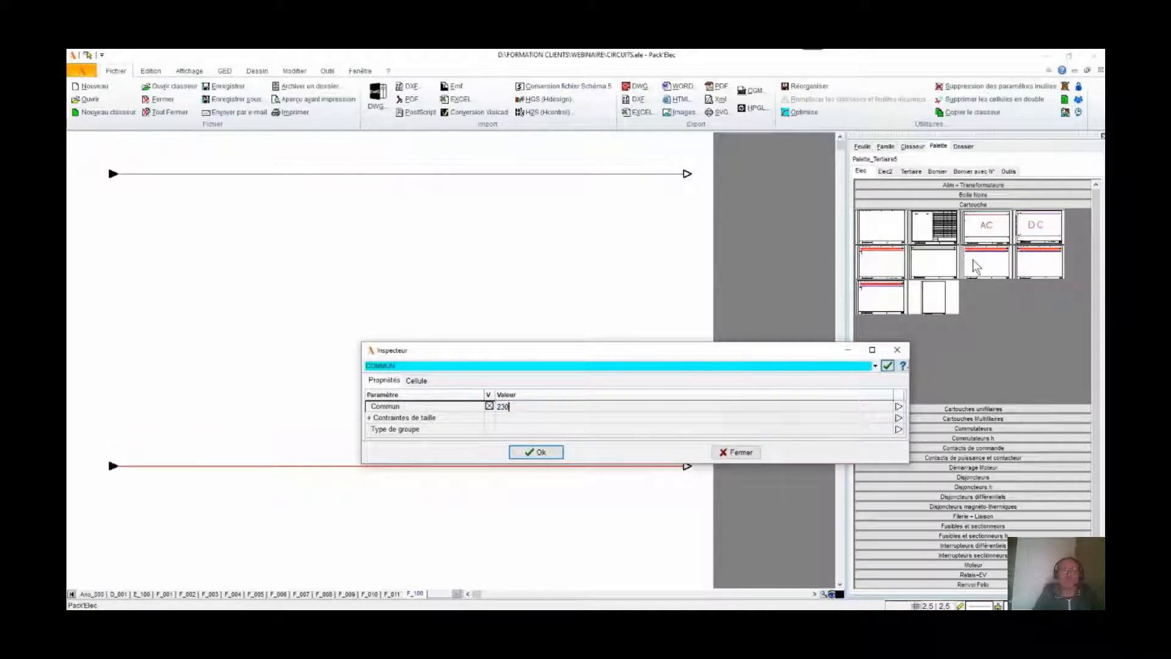
pyautogui.write('V')
pyautogui.press('Return')
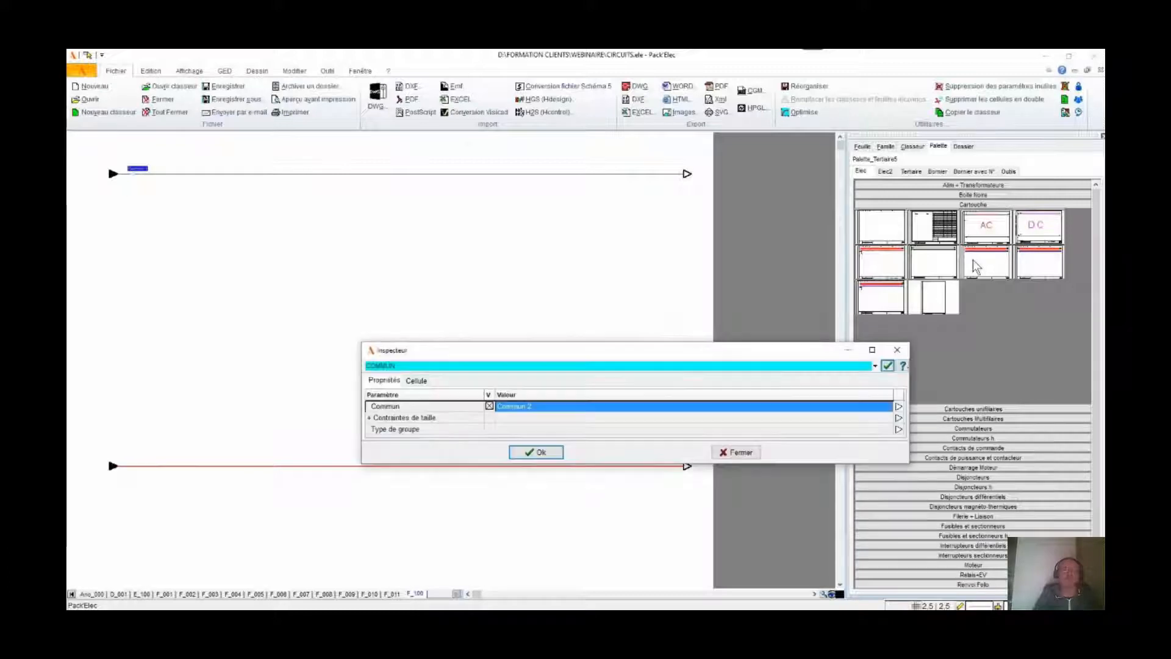
pyautogui.write('0')
pyautogui.press('Return')
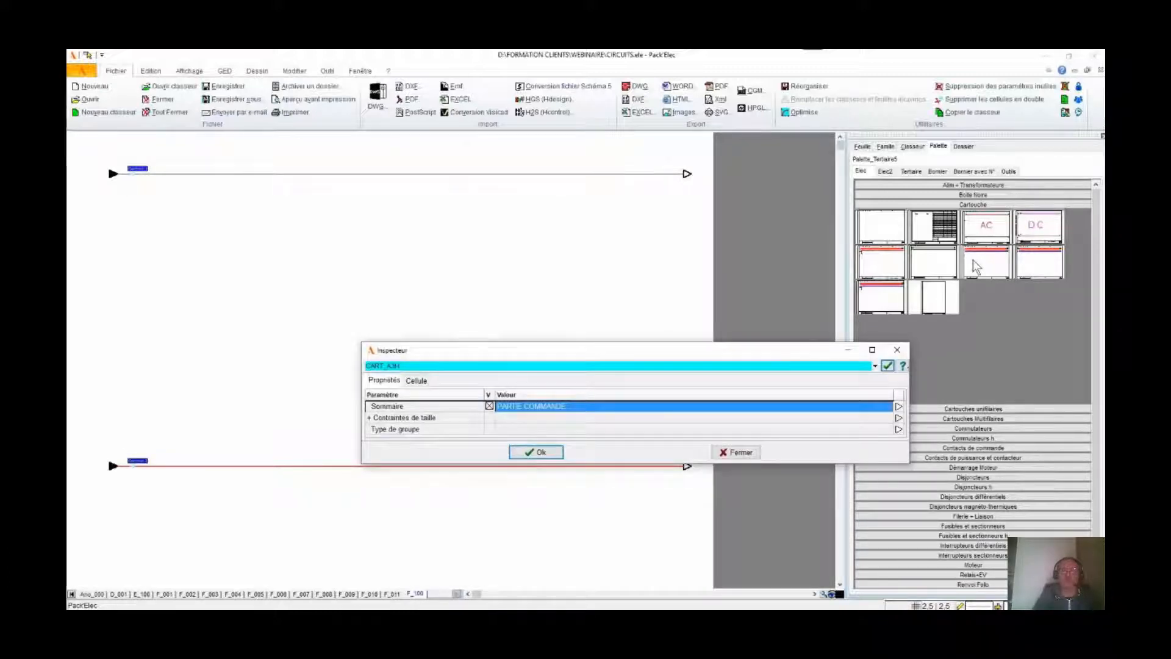
pyautogui.press('Return')
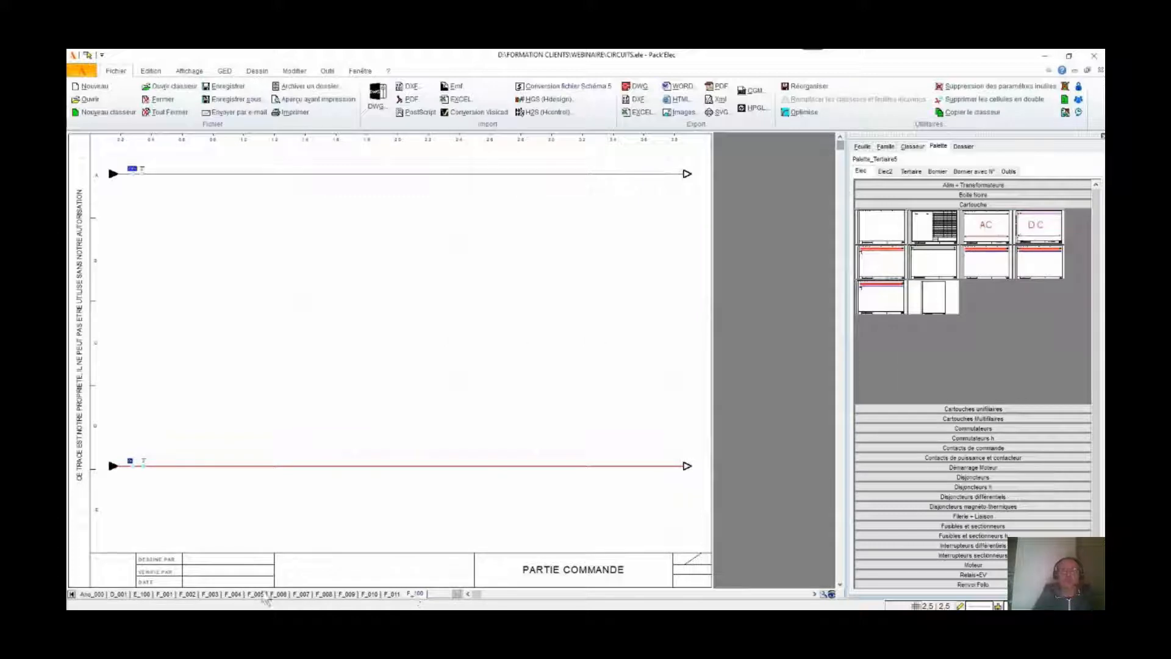
# Examine the cross-references of the 230v and 0v commons on sheet F_001 and on sheet F_100.
pyautogui.click(165, 594)
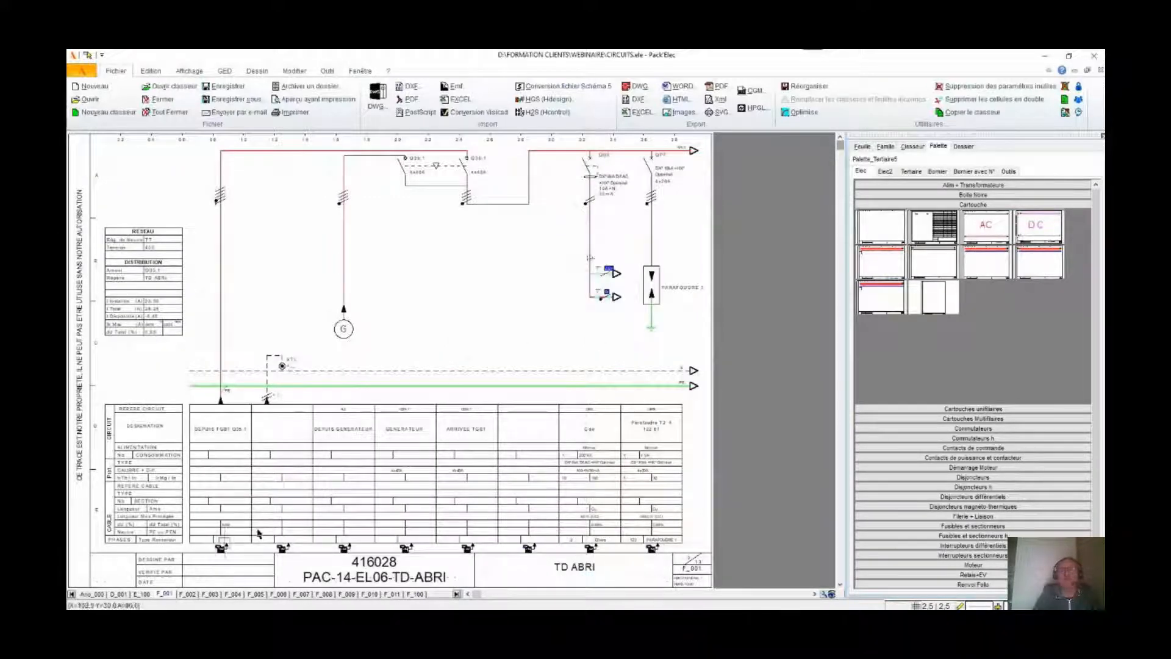
pyautogui.scroll(2, 634, 305)
pyautogui.scroll(3, 661, 359)
pyautogui.scroll(2, 456, 365)
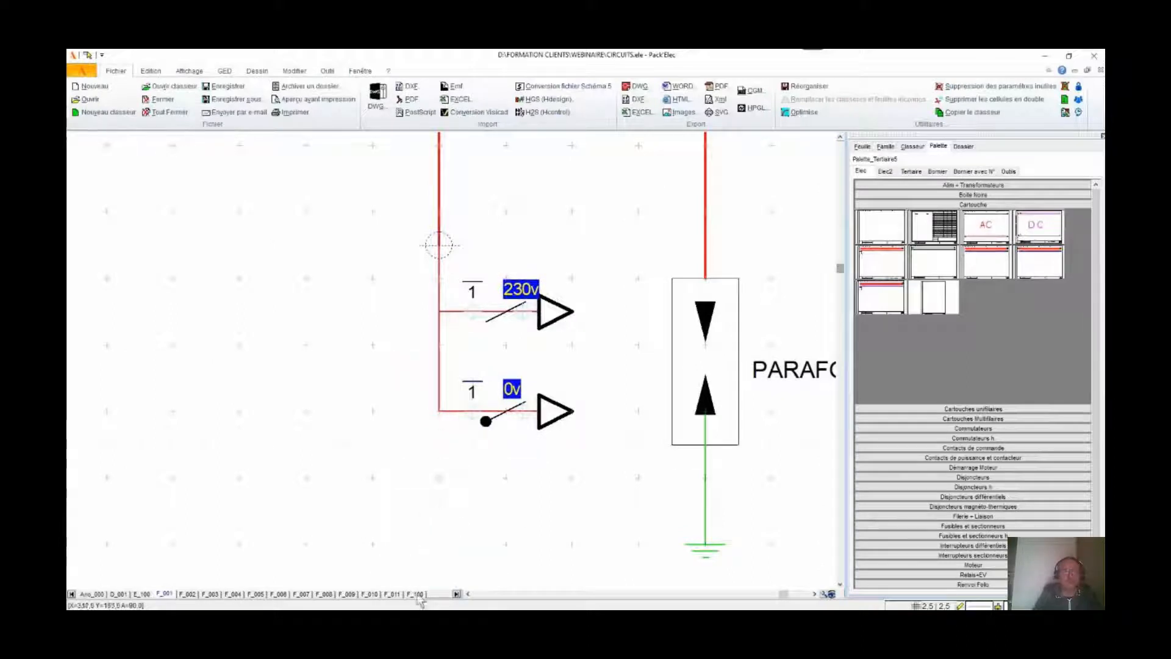
pyautogui.click(417, 594)
pyautogui.scroll(4, 159, 213)
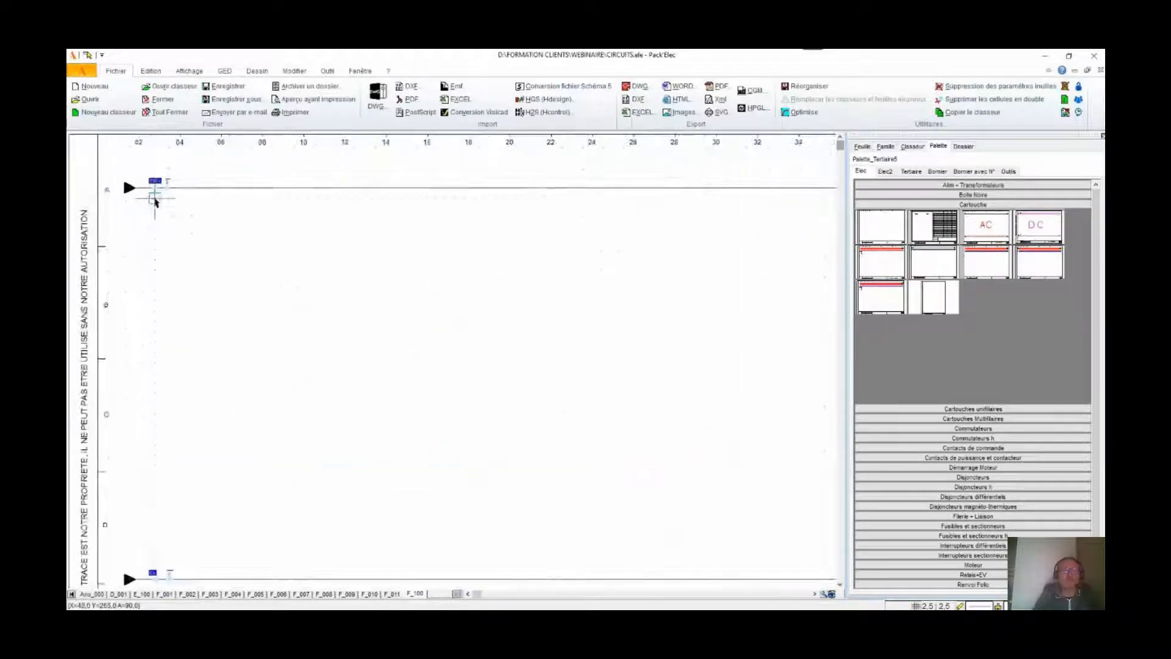
pyautogui.scroll(3, 191, 224)
pyautogui.scroll(-1, 232, 368)
pyautogui.scroll(-2, 177, 470)
pyautogui.scroll(3, 163, 484)
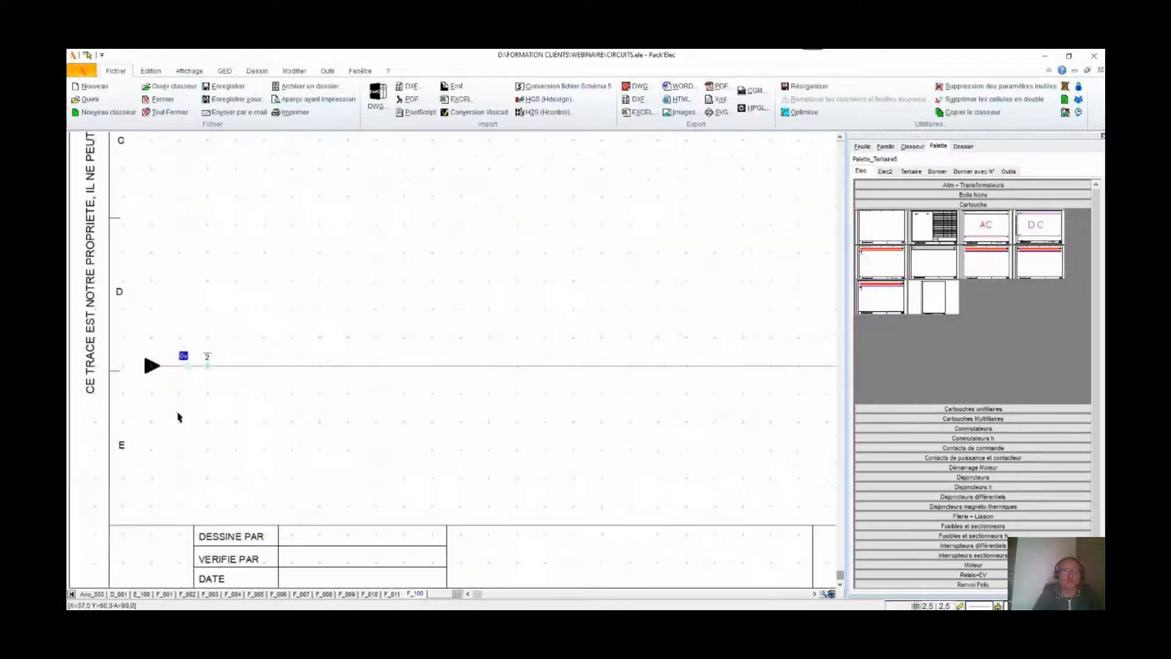
# Draw a serpentine wire on sheet F_100 from the 230v common through two descending branches to the 0v common.
pyautogui.scroll(-3, 195, 385)
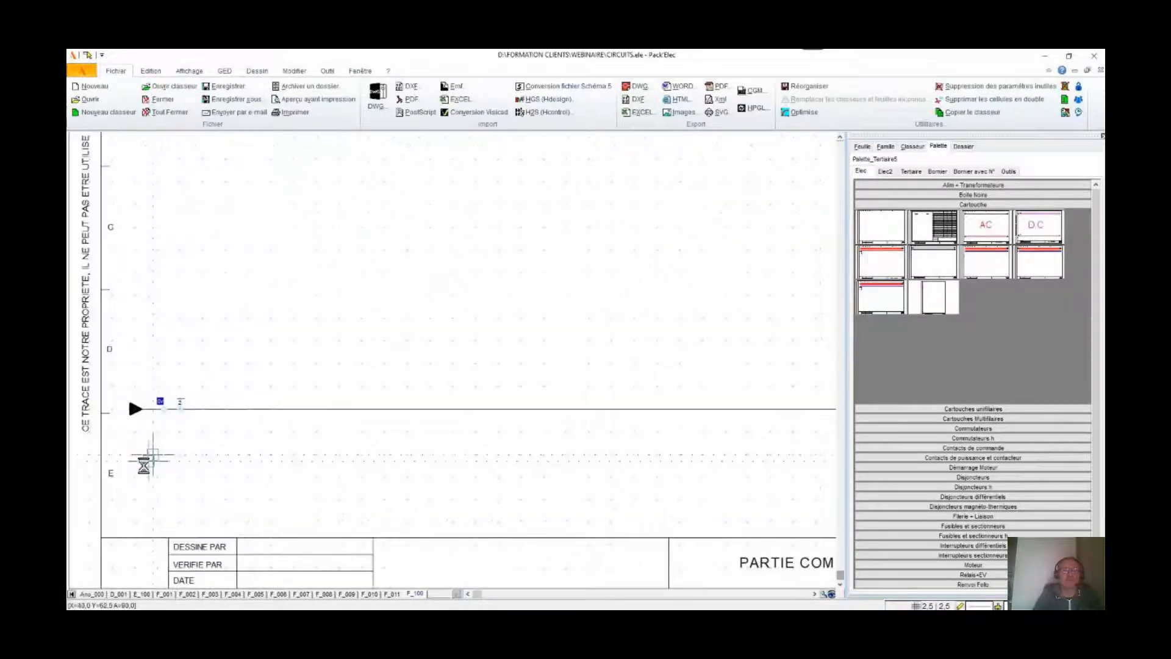
pyautogui.click(1010, 172)
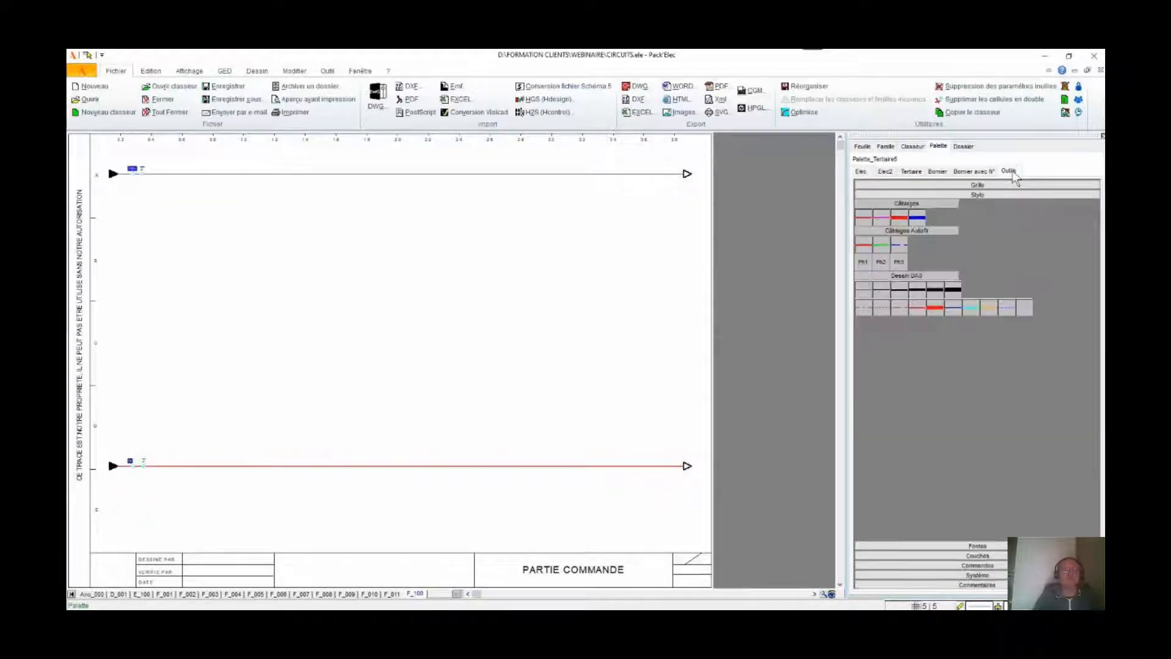
pyautogui.click(861, 221)
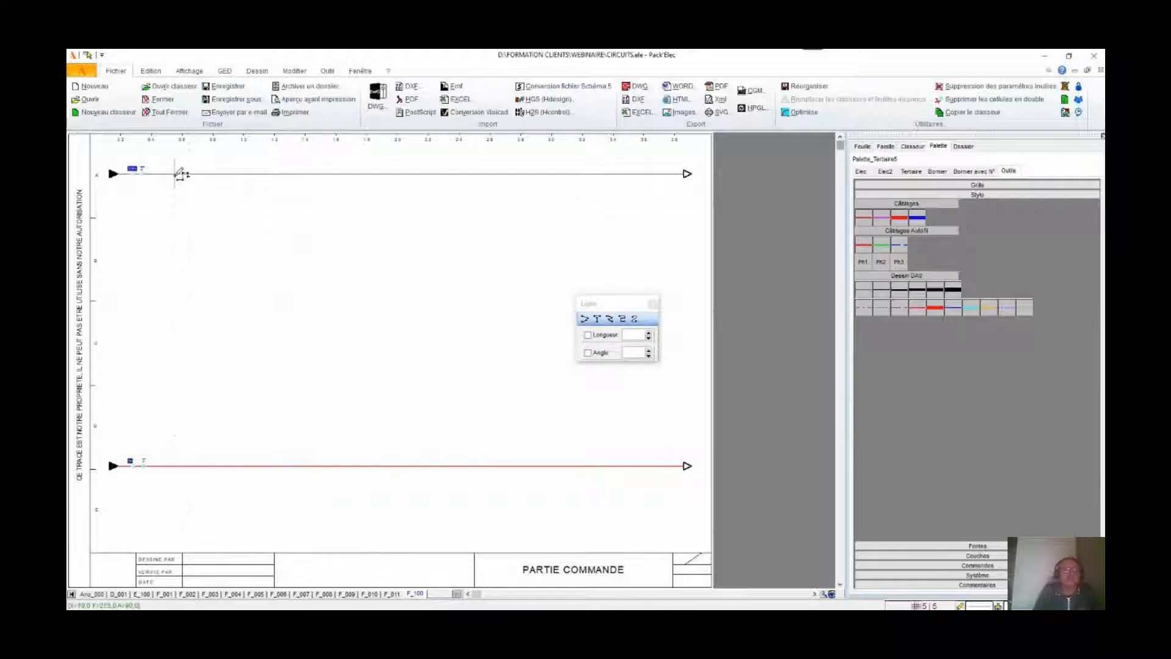
pyautogui.click(175, 174)
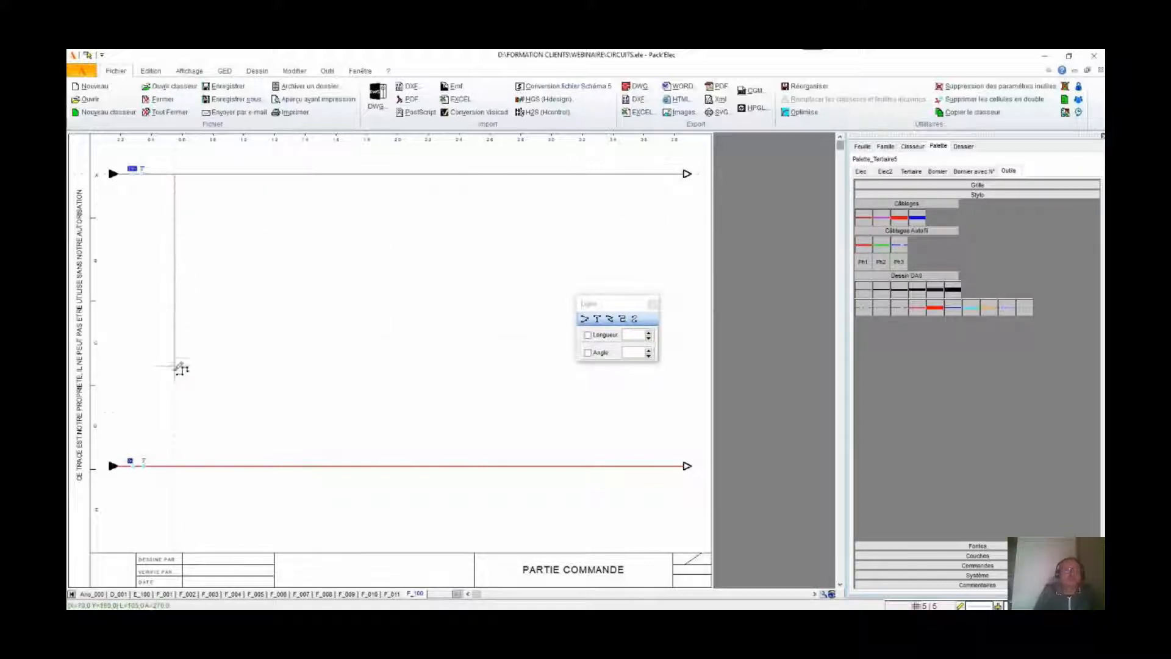
pyautogui.click(175, 404)
pyautogui.click(236, 404)
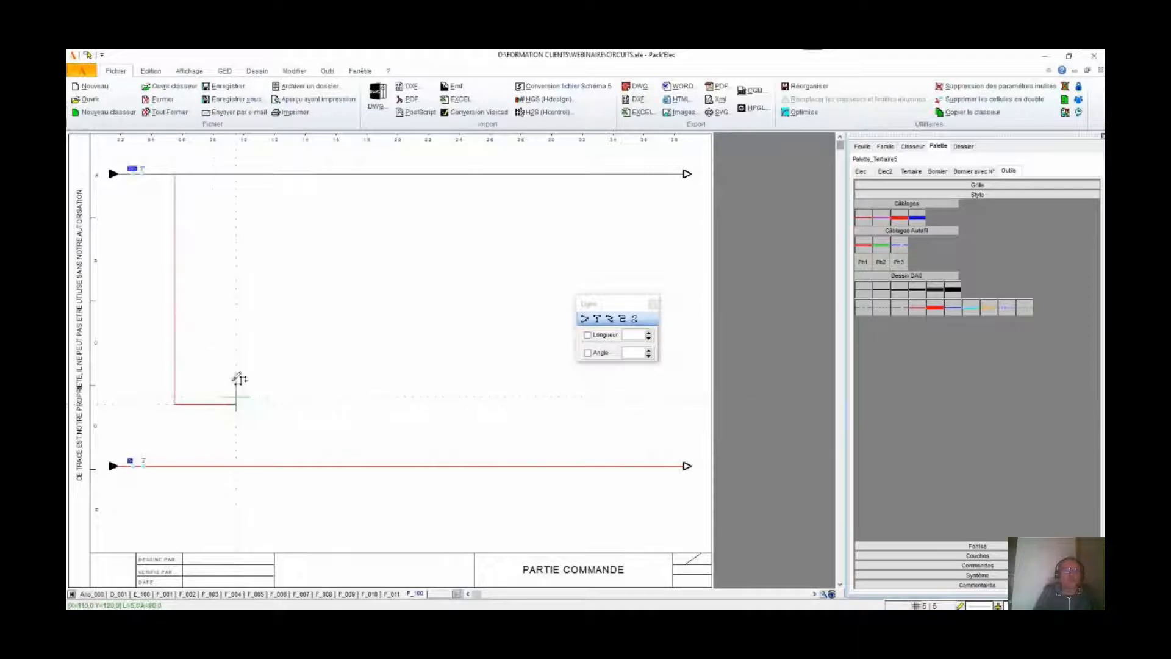
pyautogui.click(237, 204)
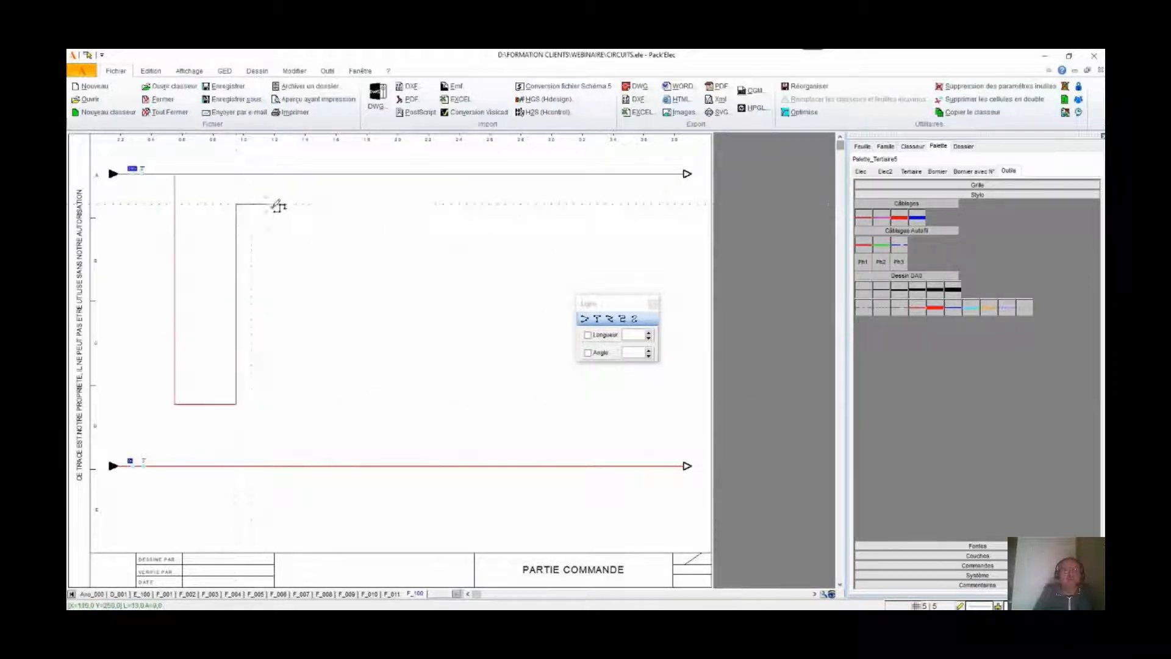
pyautogui.click(298, 204)
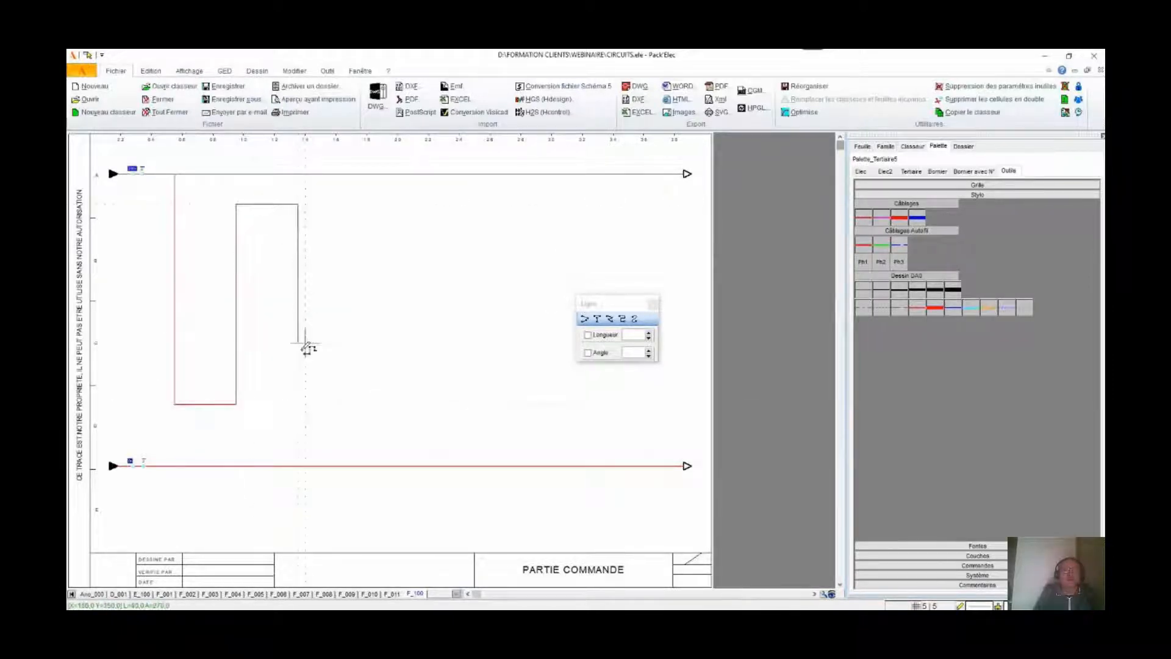
pyautogui.doubleClick(305, 466)
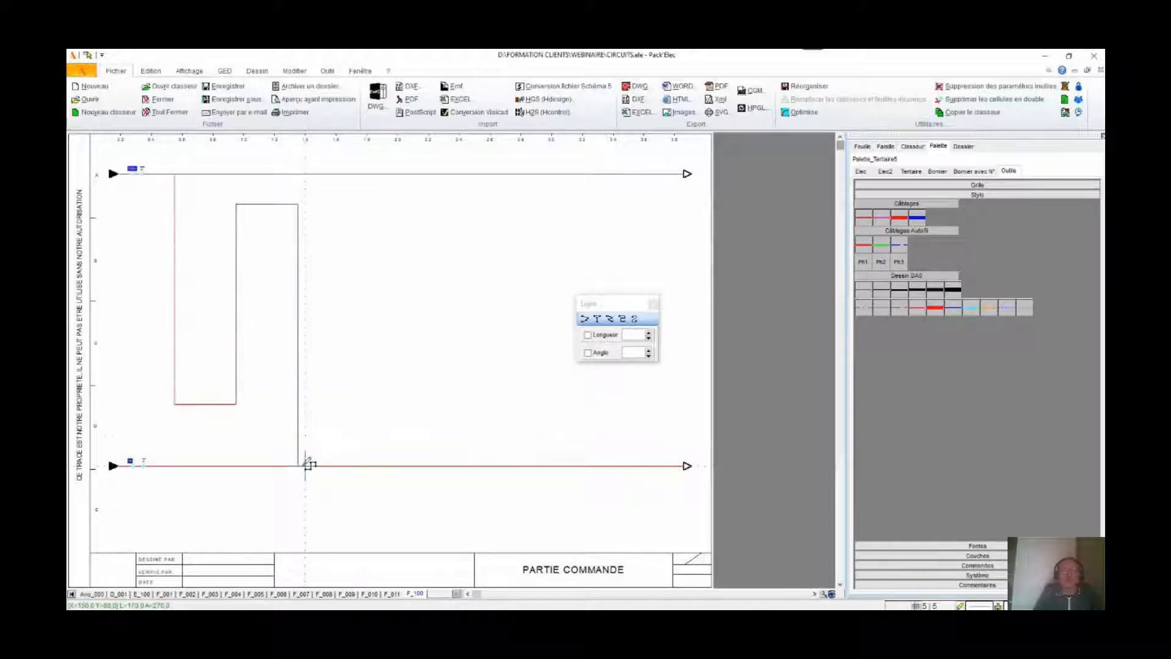
# Place two NF control contacts in series on the upper part of the wire's first descending branch, keeping their proposed or entered names.
pyautogui.click(861, 172)
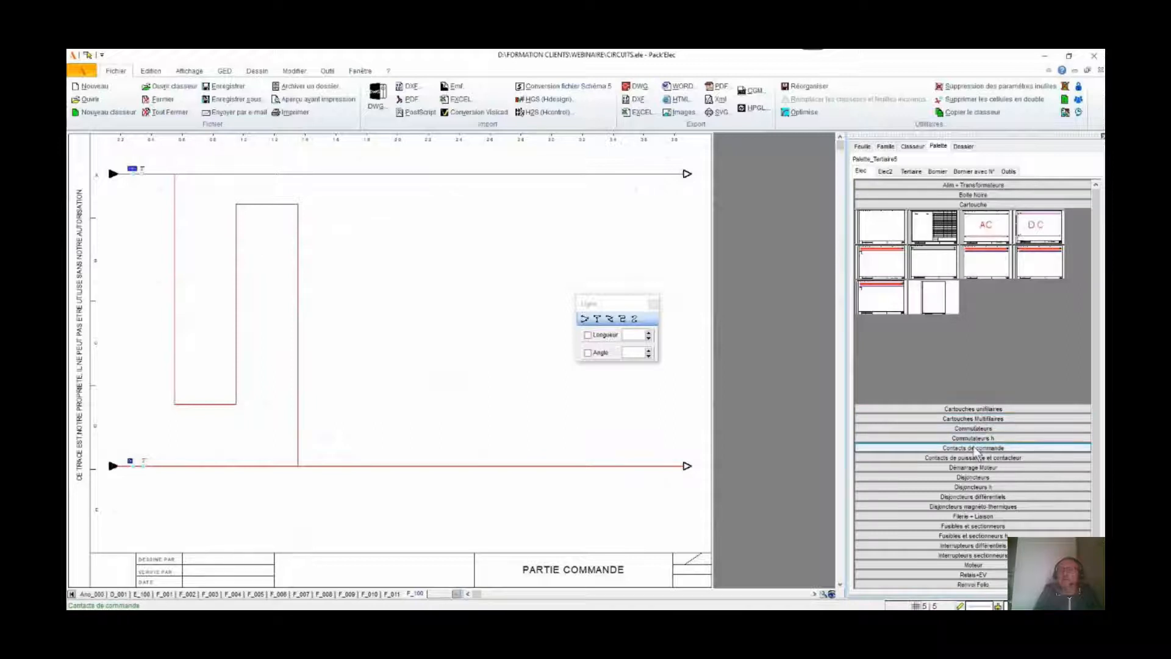
pyautogui.click(976, 449)
pyautogui.click(882, 277)
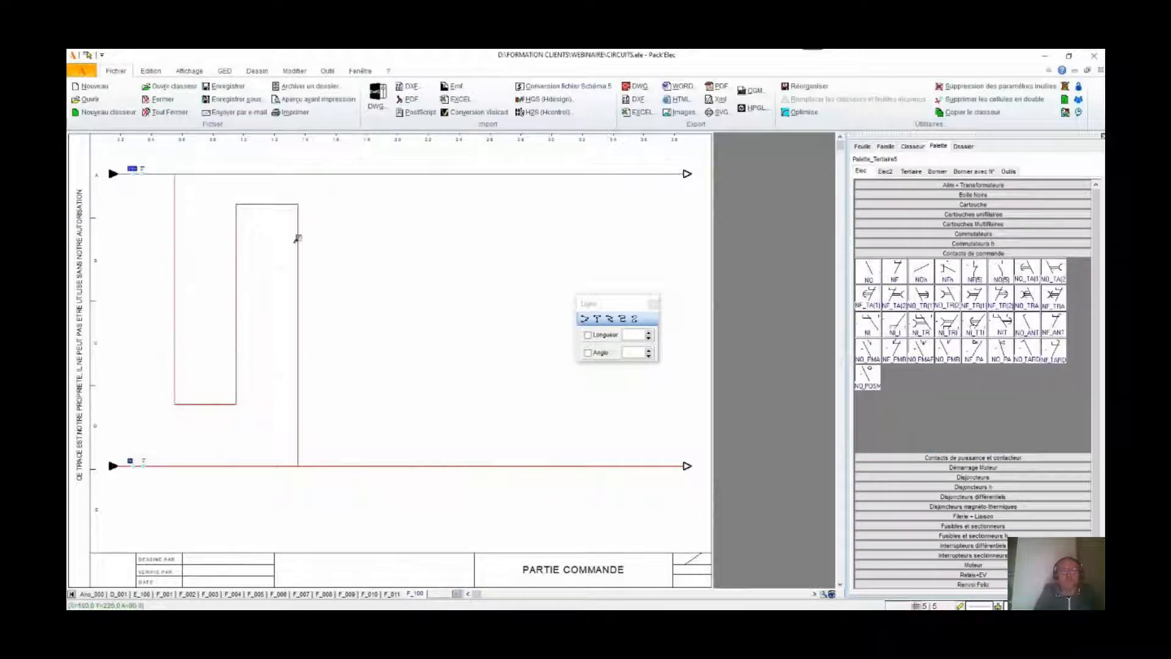
pyautogui.click(177, 213)
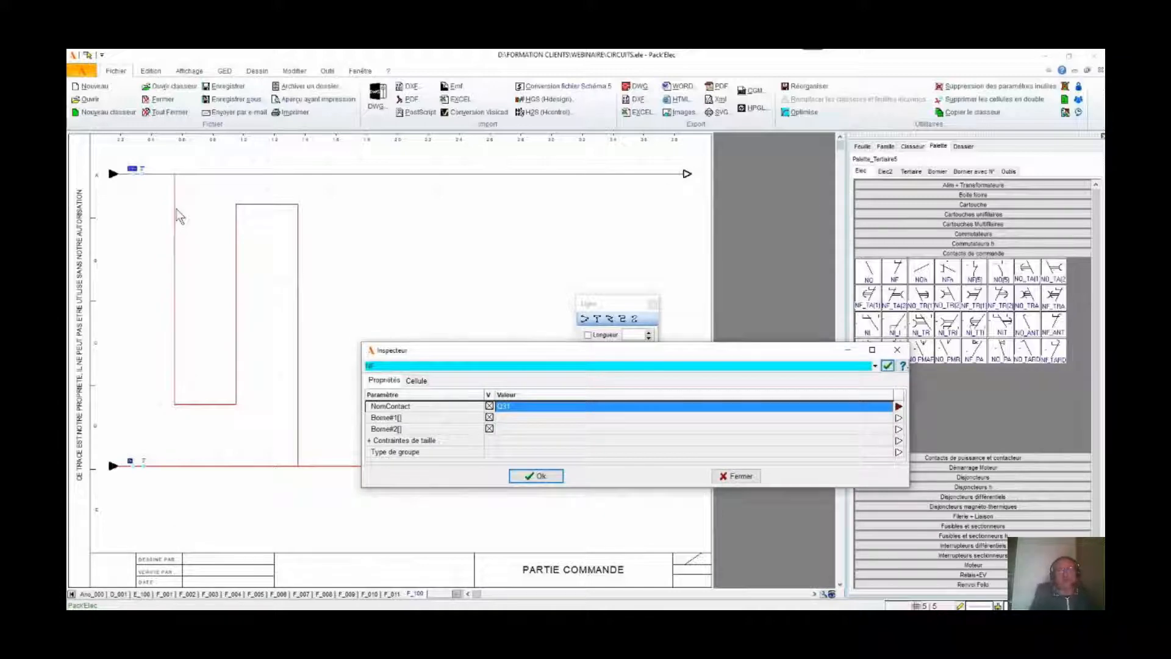
pyautogui.press('Return')
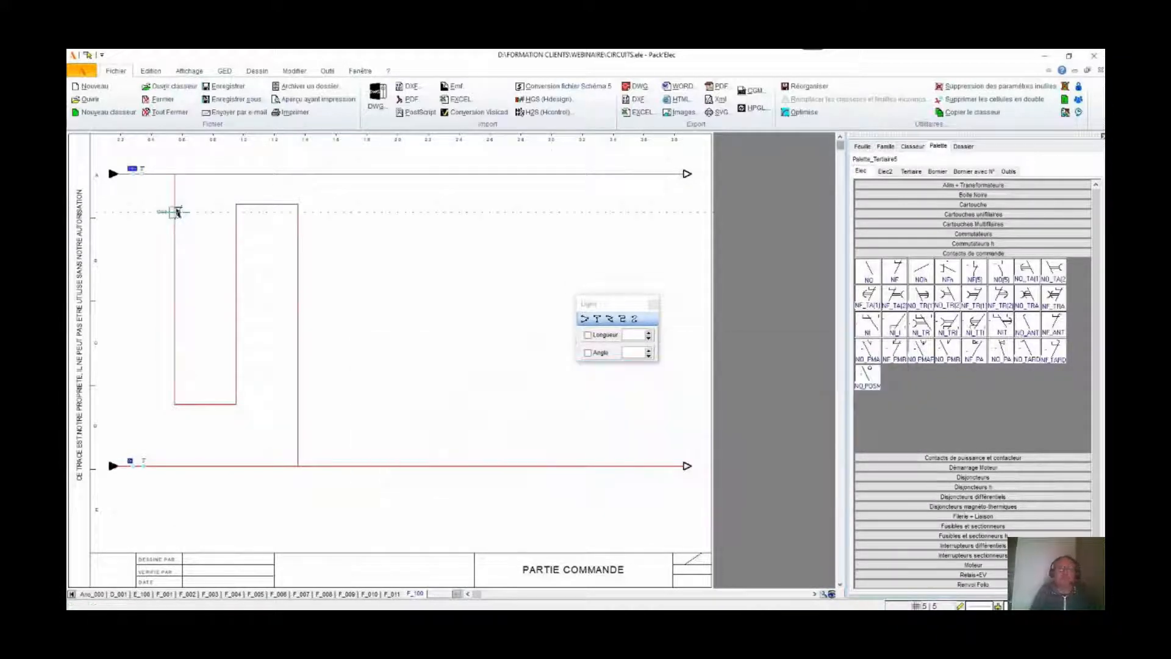
pyautogui.click(883, 274)
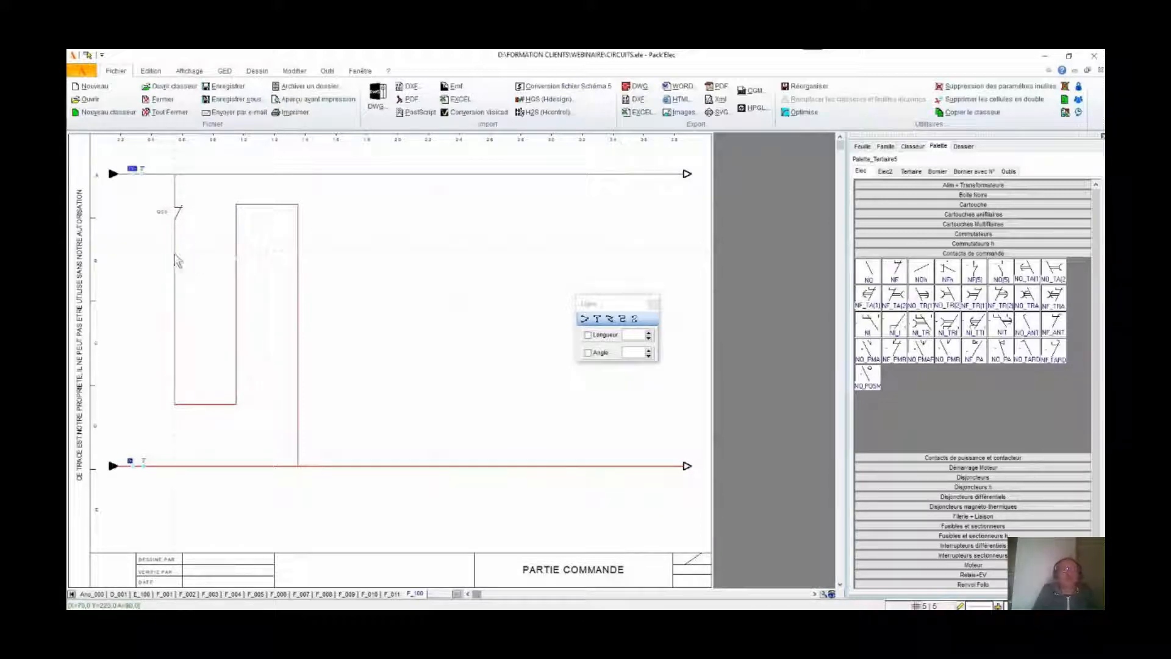
pyautogui.click(177, 260)
pyautogui.press('Return')
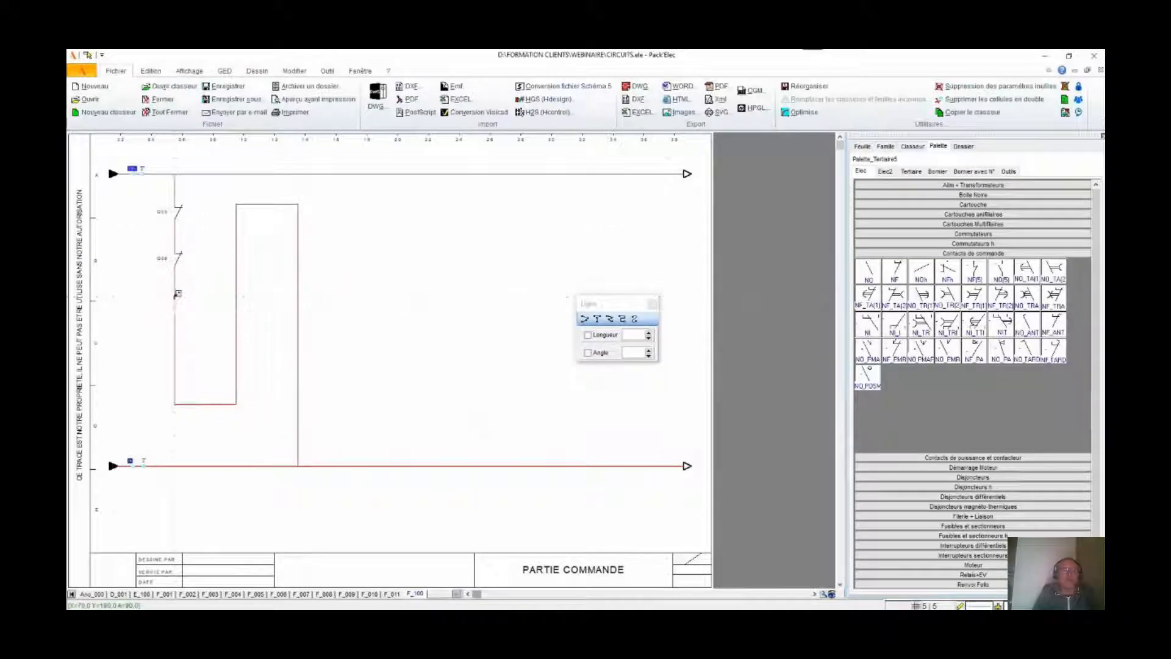
# Add two more NF contacts below them on the first descending branch, named Q08 and Q20.
pyautogui.click(177, 296)
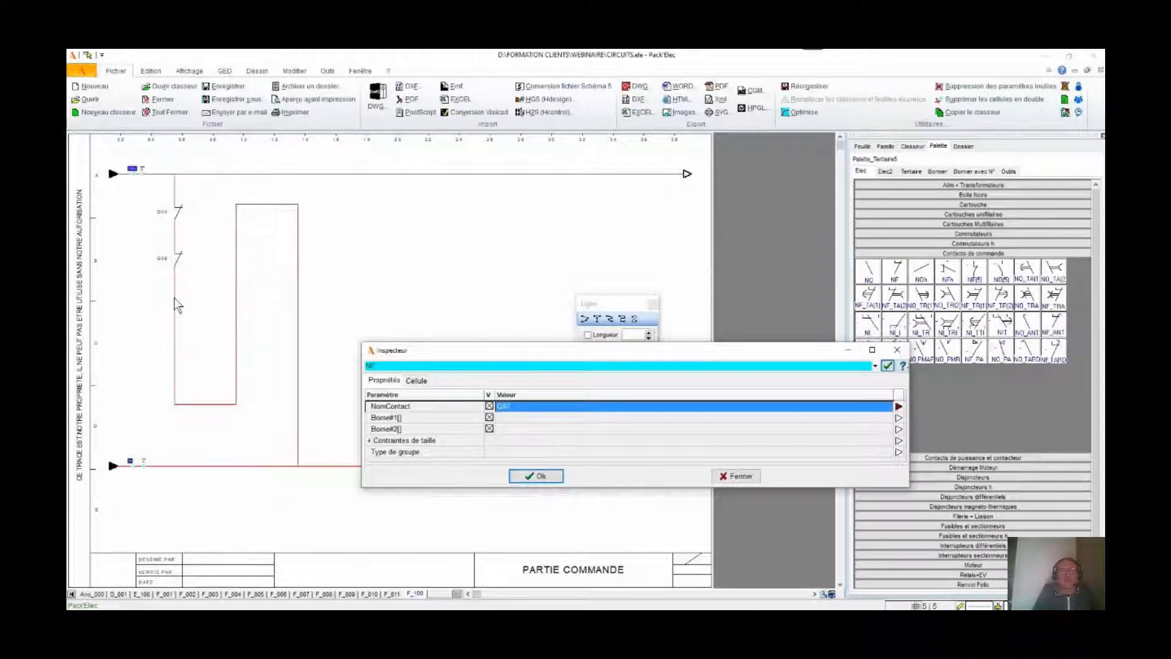
pyautogui.write('Q08')
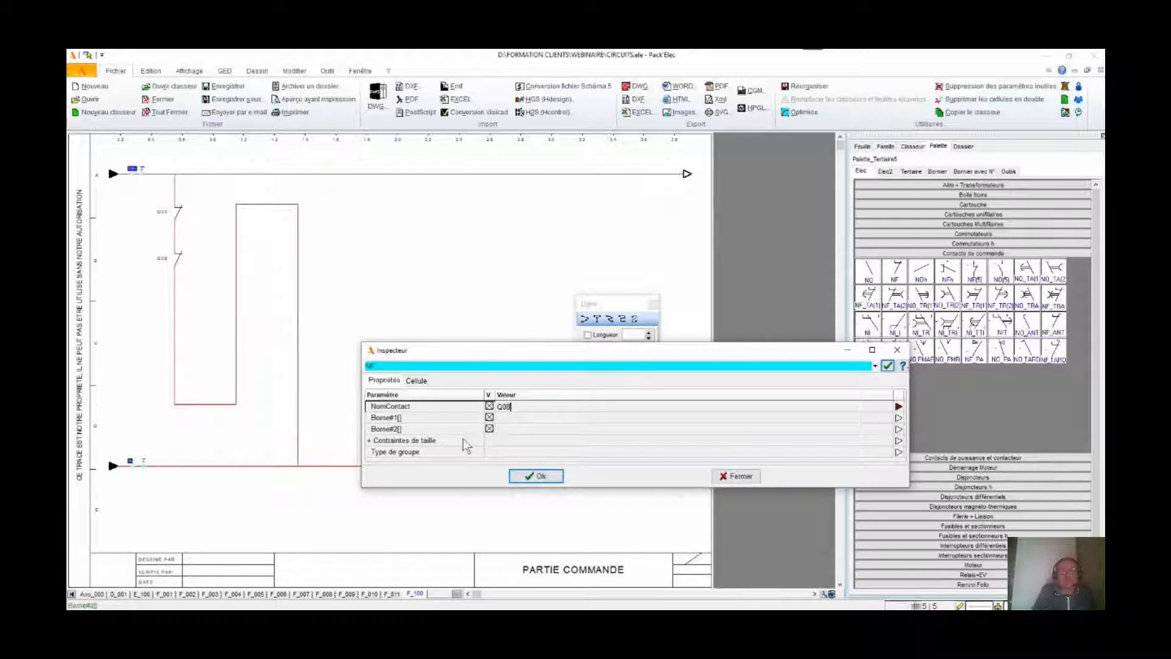
pyautogui.click(536, 476)
pyautogui.click(896, 273)
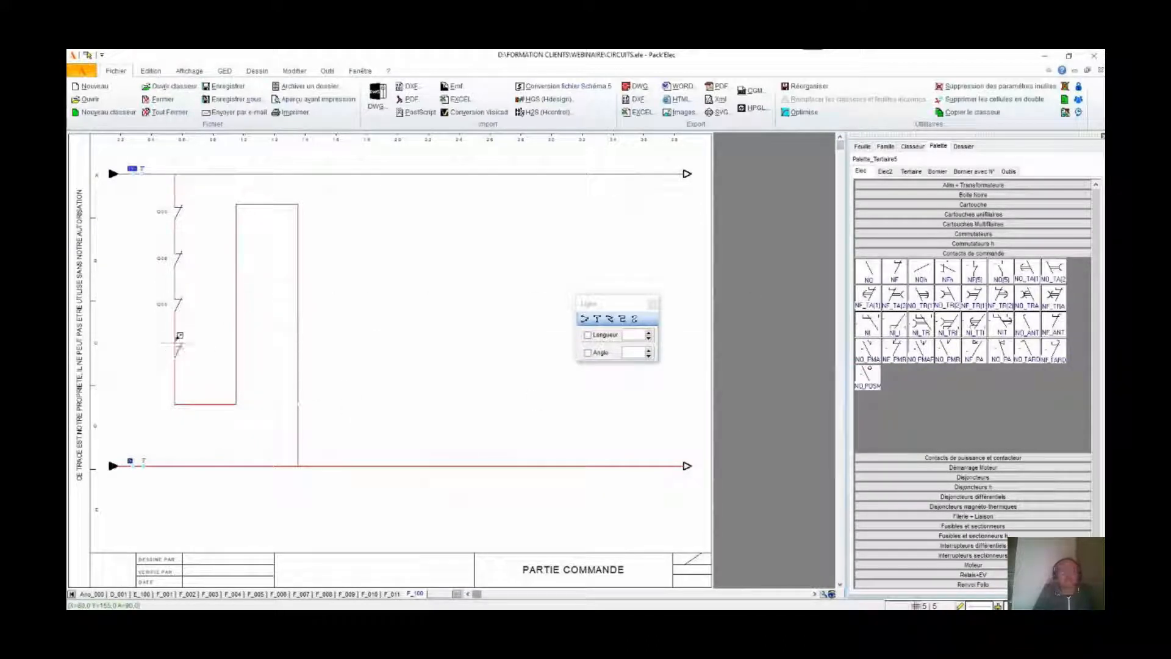
pyautogui.click(180, 350)
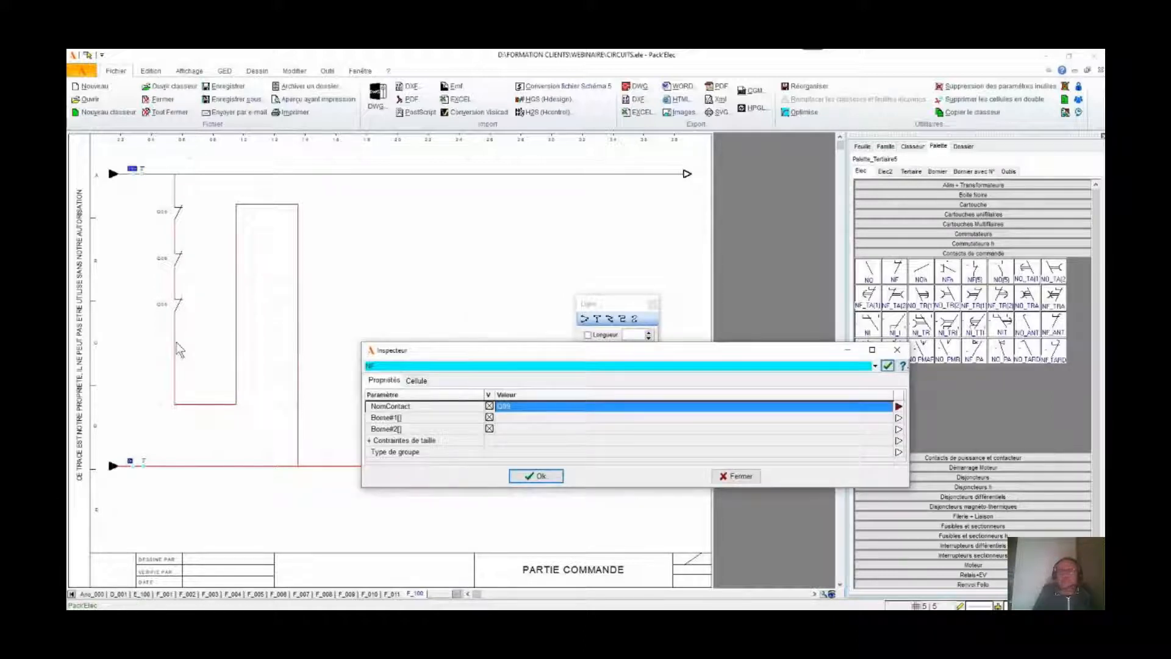
pyautogui.write('Q20')
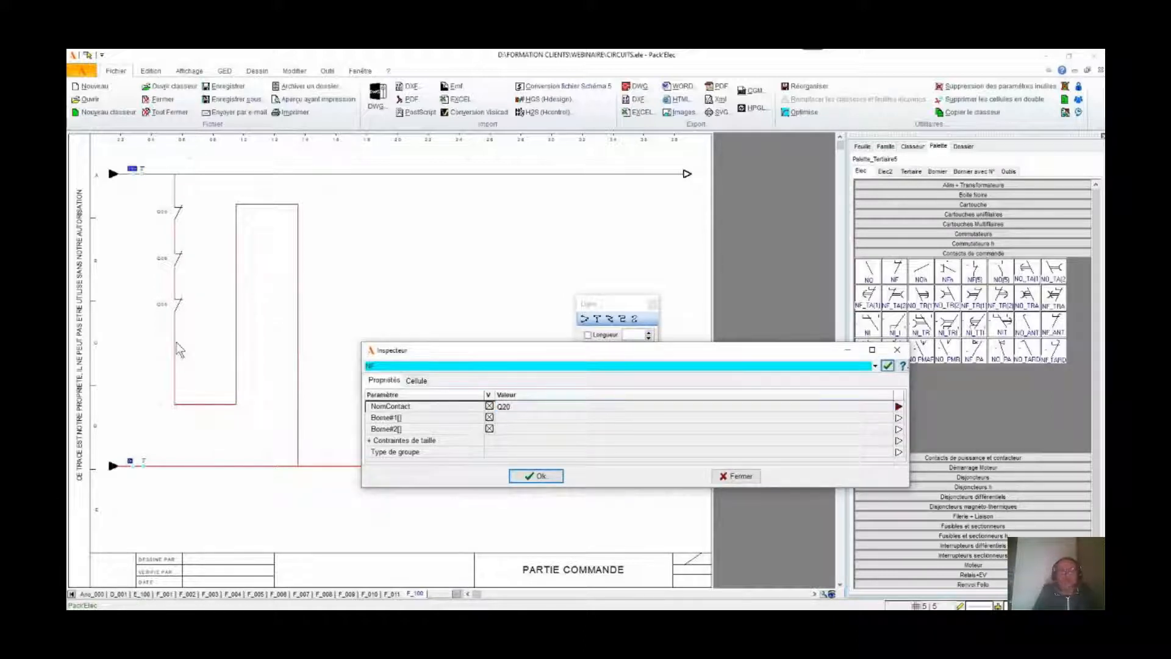
pyautogui.click(537, 475)
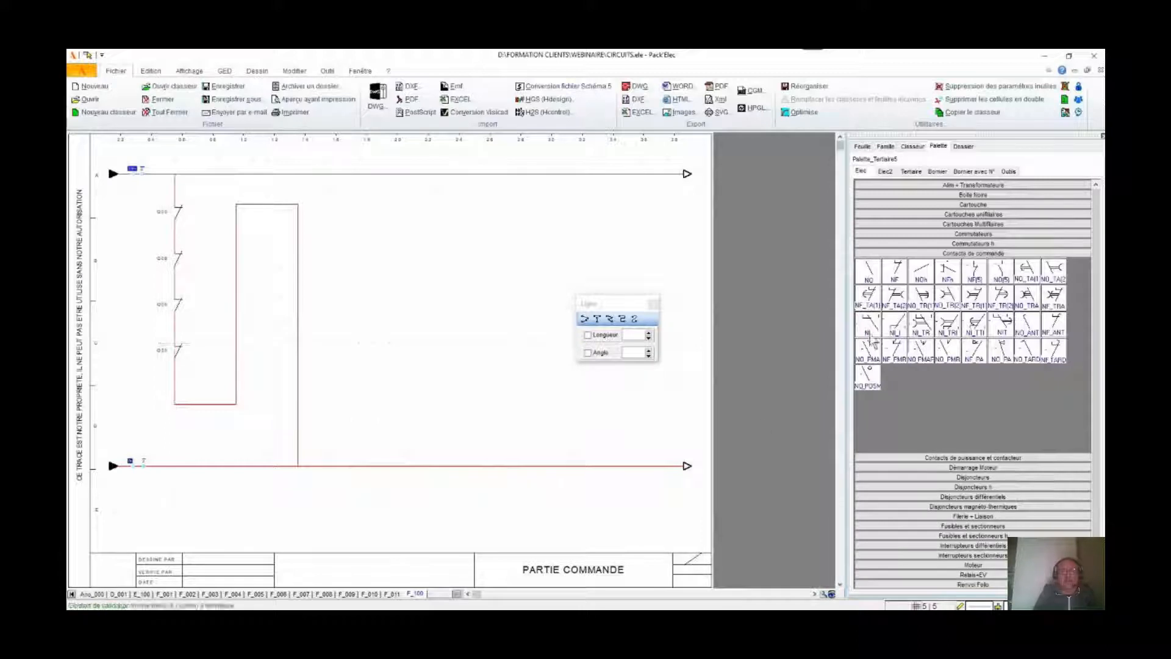
# Place two NF contacts named Q30 and Q31 in series on the wire's second descending branch.
pyautogui.click(894, 272)
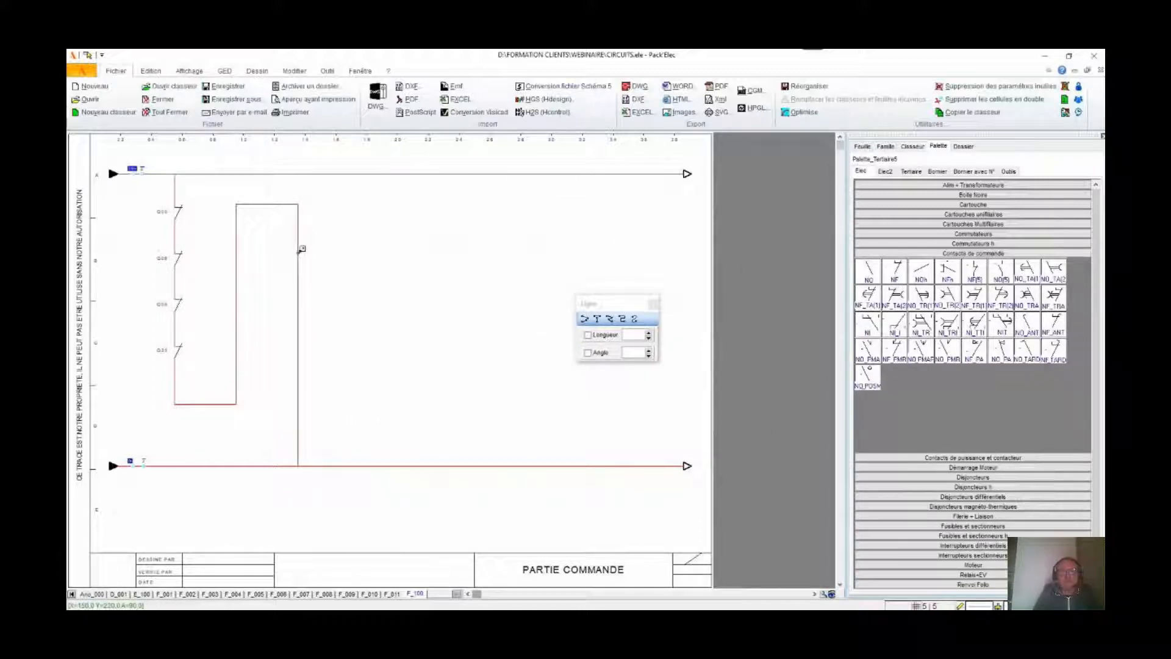
pyautogui.click(301, 249)
pyautogui.write('Q')
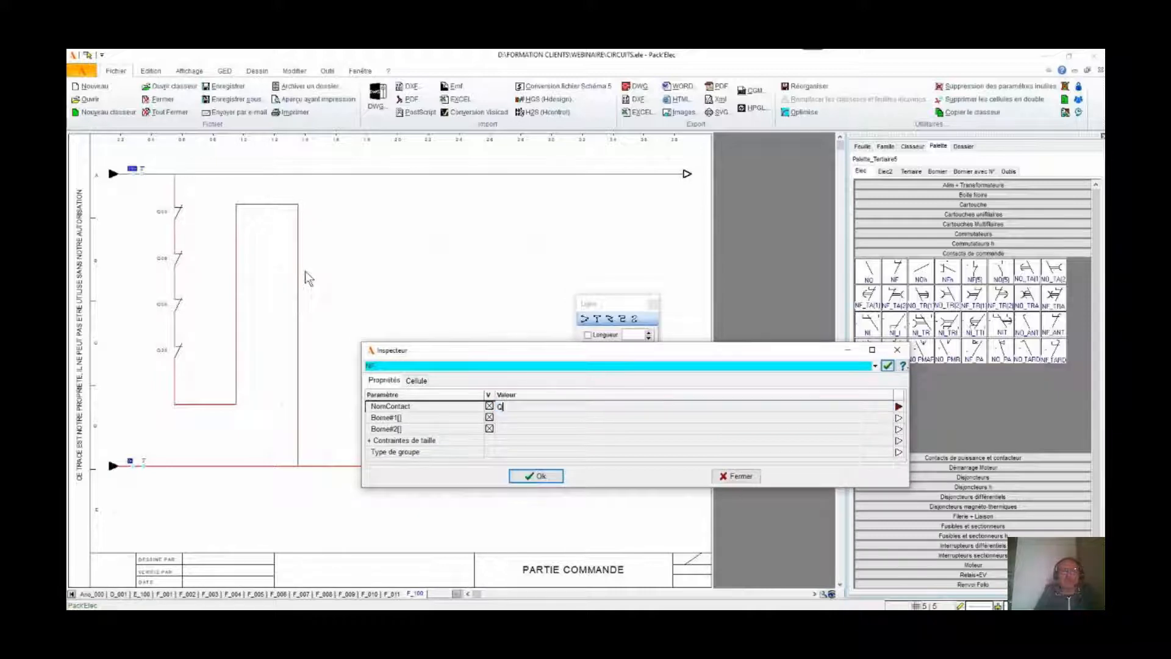
pyautogui.write('30')
pyautogui.press('Return')
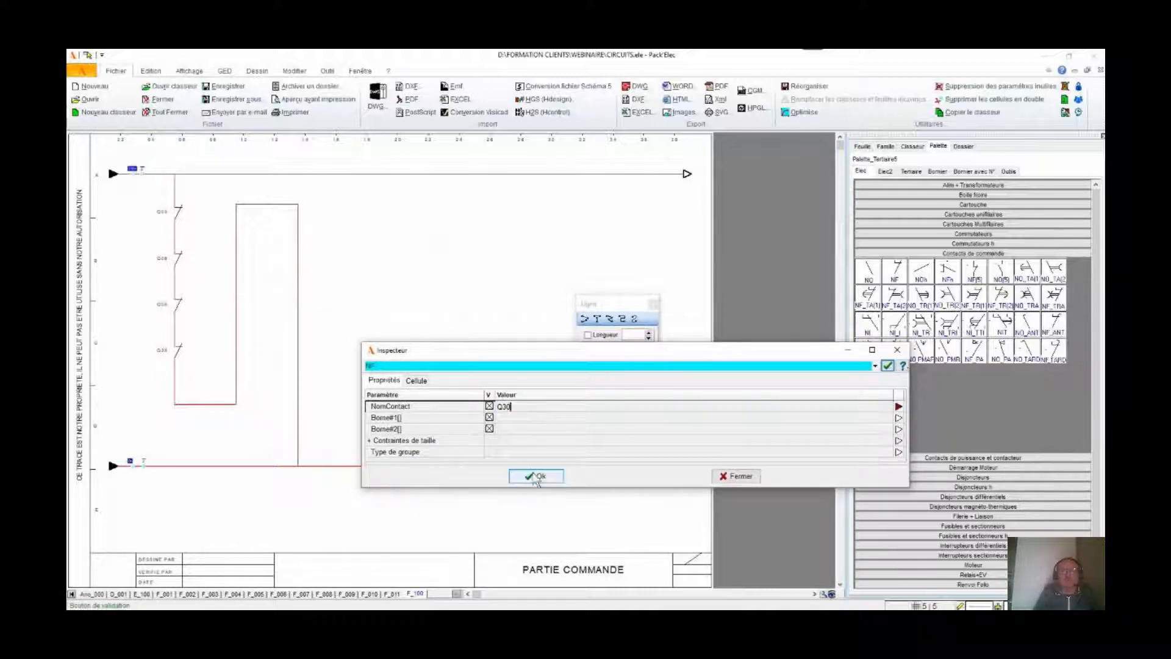
pyautogui.click(892, 273)
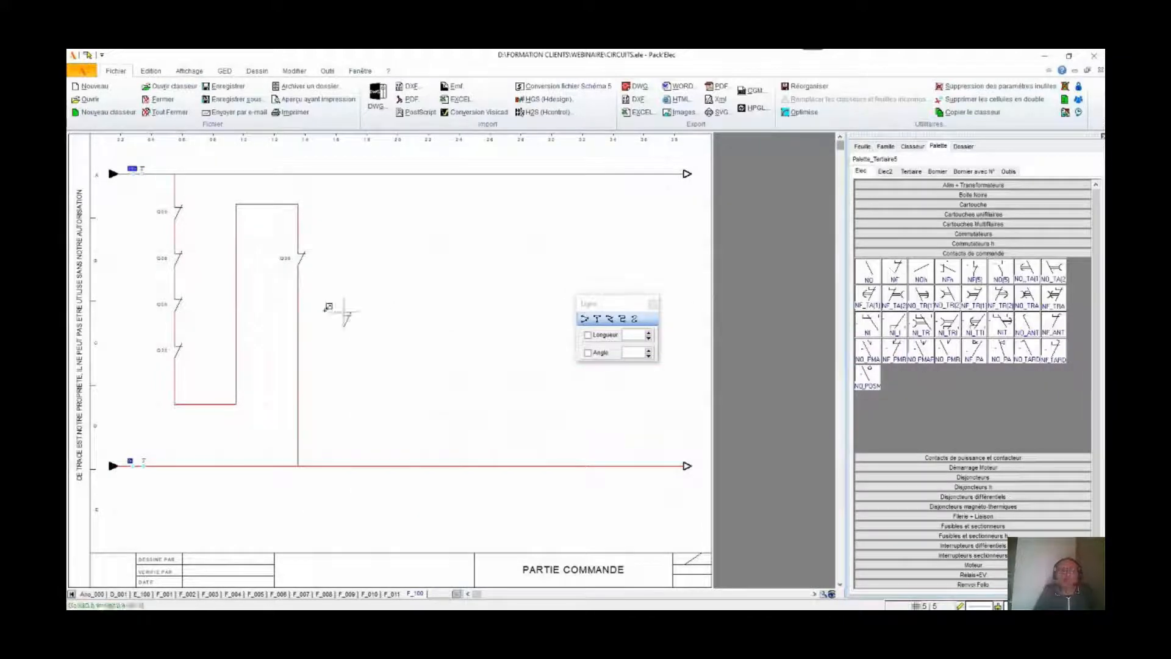
pyautogui.click(300, 296)
pyautogui.write('Q')
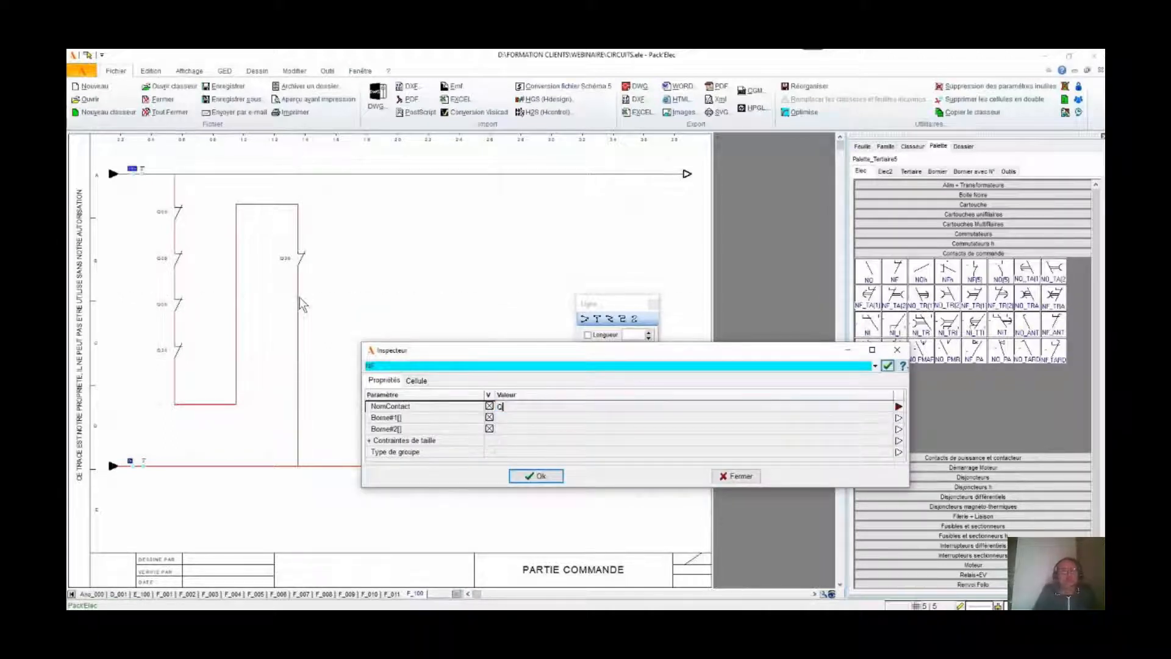
pyautogui.write('31')
pyautogui.press('Return')
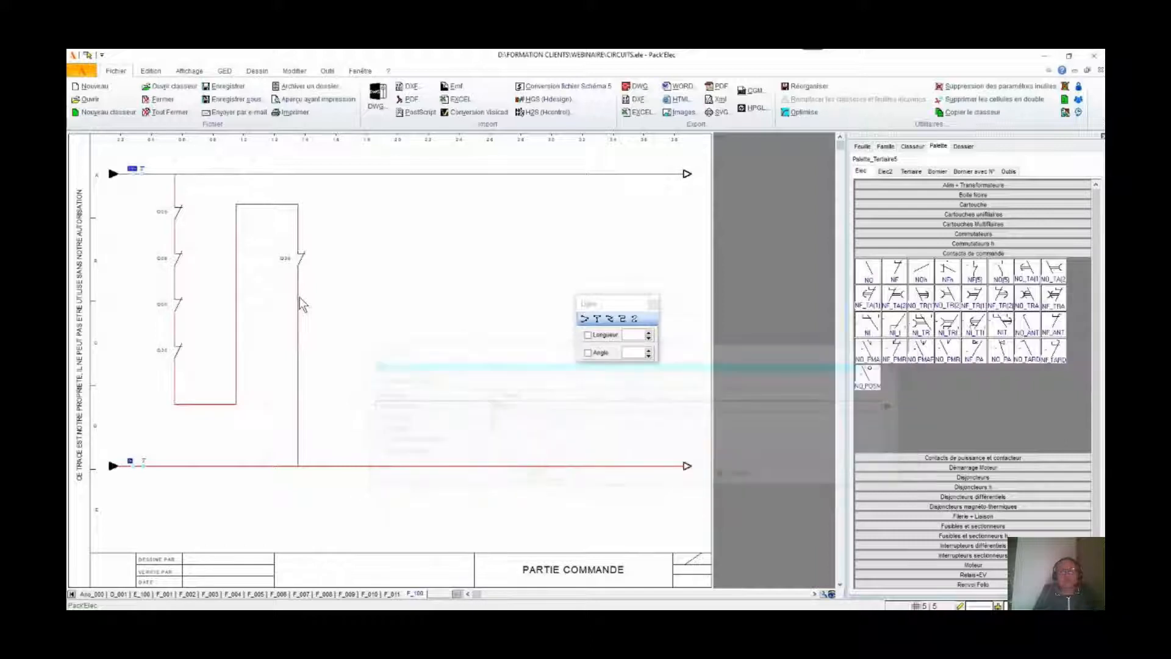
# Add NF contacts Q40.1 and Q50 below Q31 on the second descending branch.
pyautogui.click(895, 276)
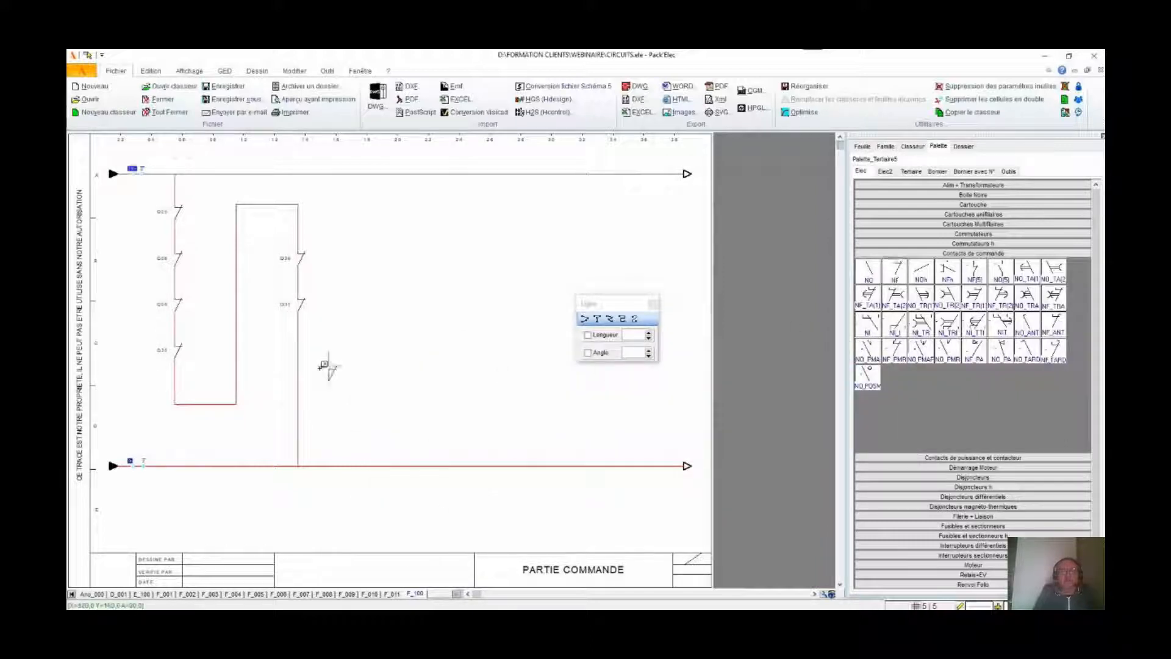
pyautogui.click(300, 400)
pyautogui.write('Q40.1')
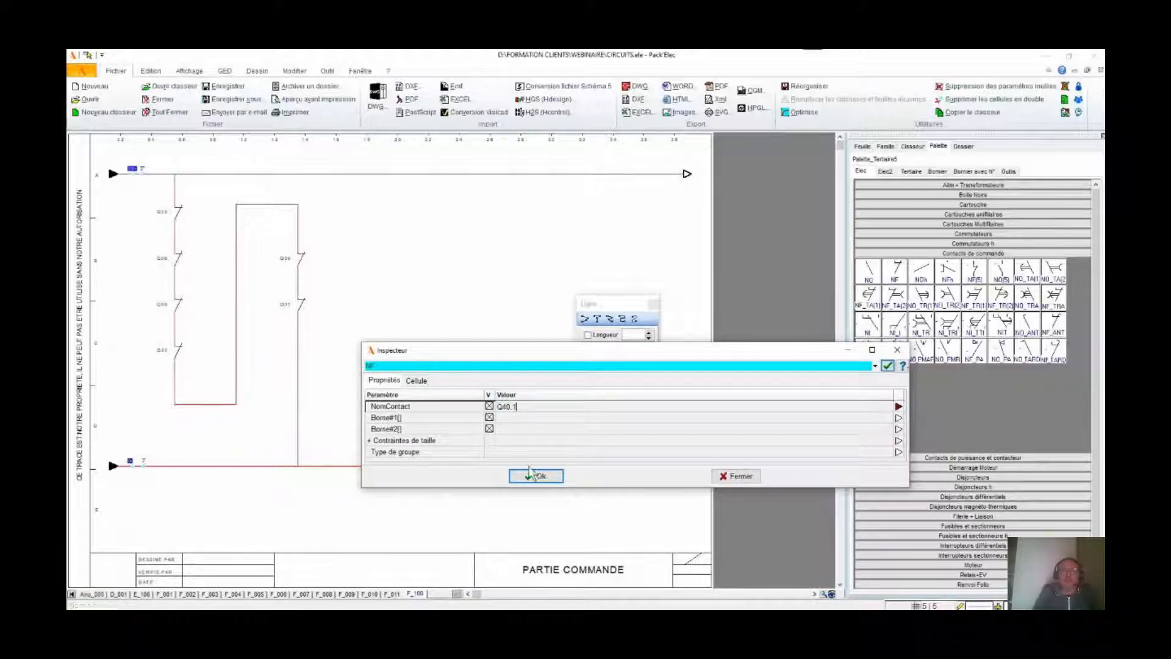
pyautogui.click(534, 475)
pyautogui.click(893, 273)
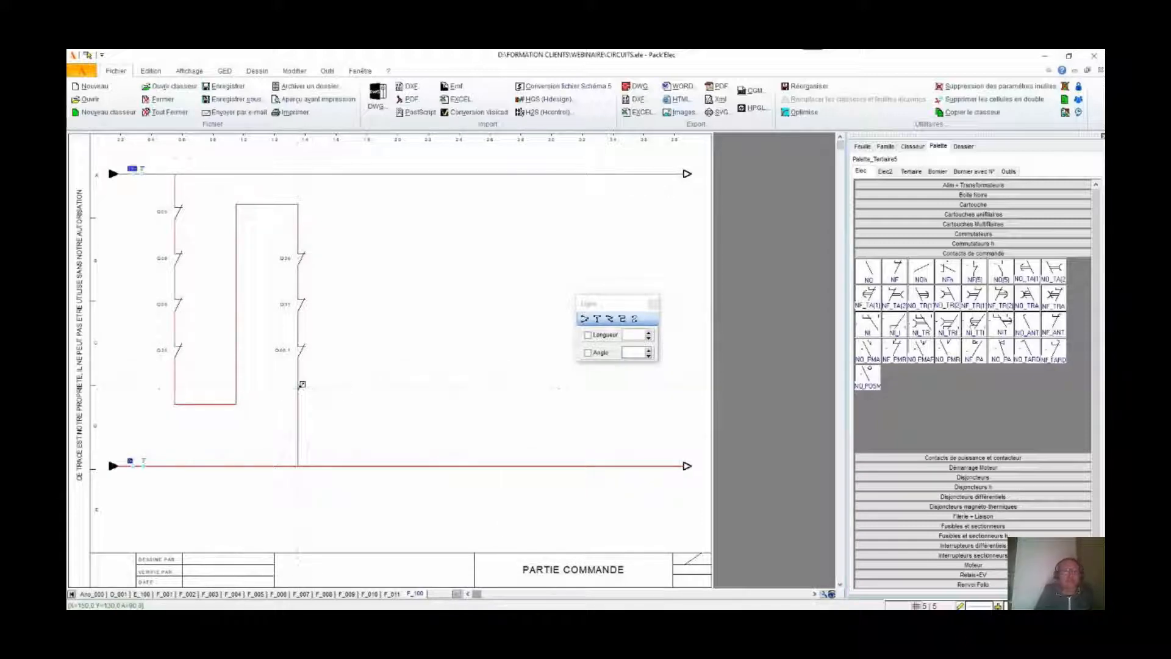
pyautogui.click(305, 400)
pyautogui.write('Q50')
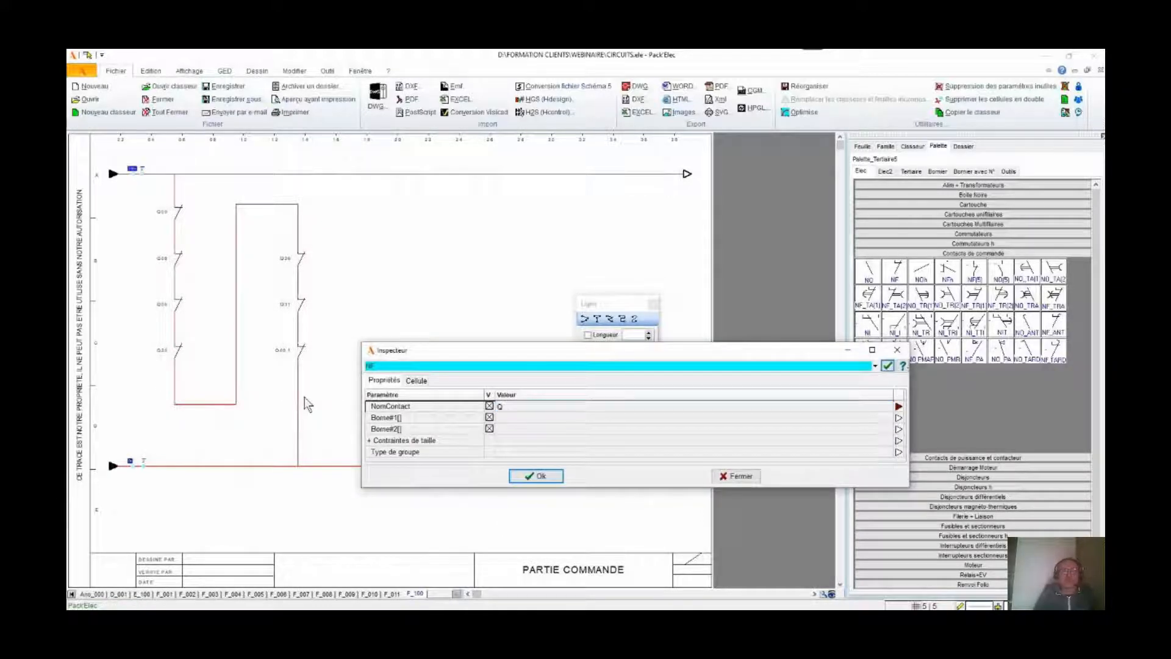
pyautogui.click(531, 476)
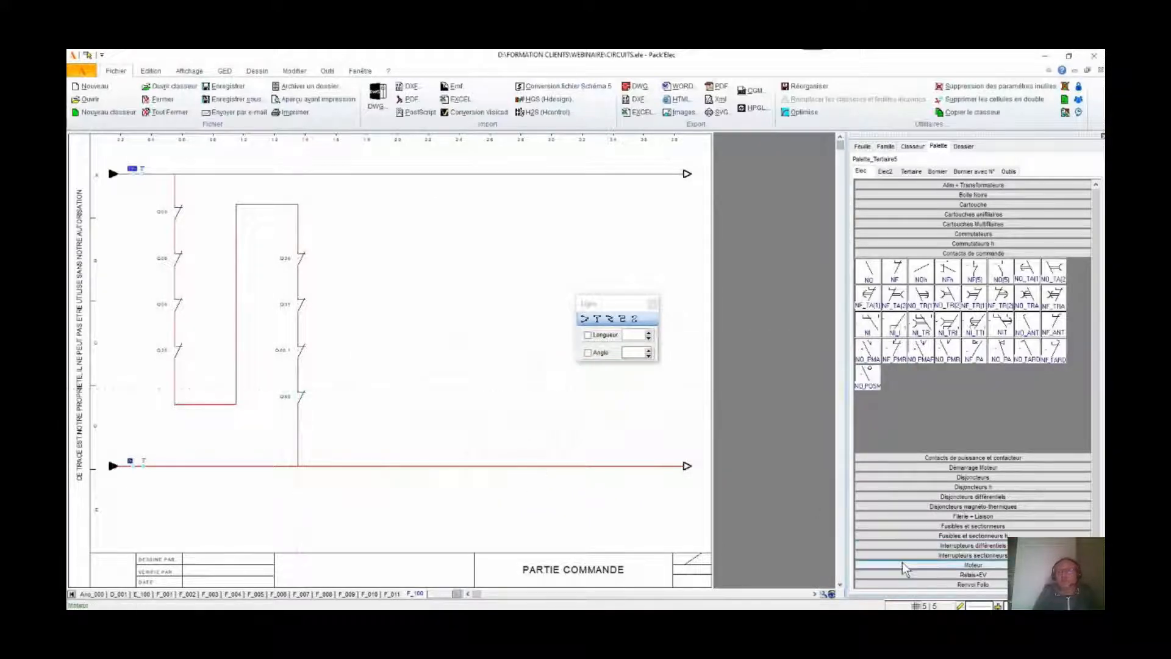
# Place a K relay coil named KD below contact Q50 on the second descending branch and close the line tool.
pyautogui.click(913, 574)
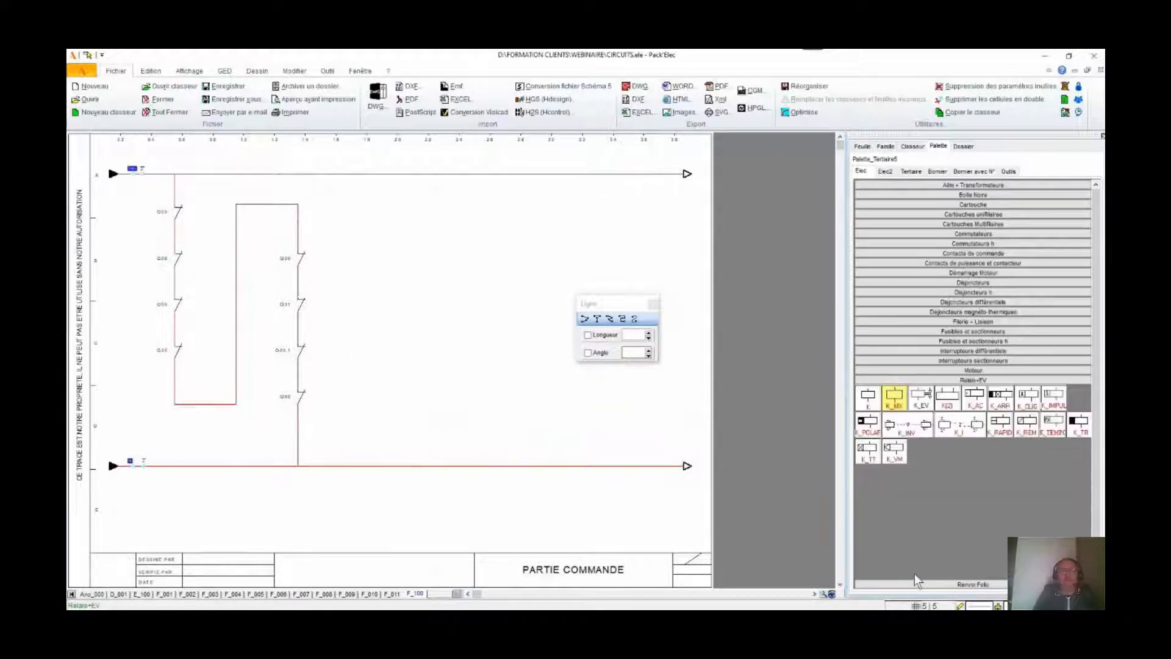
pyautogui.click(869, 400)
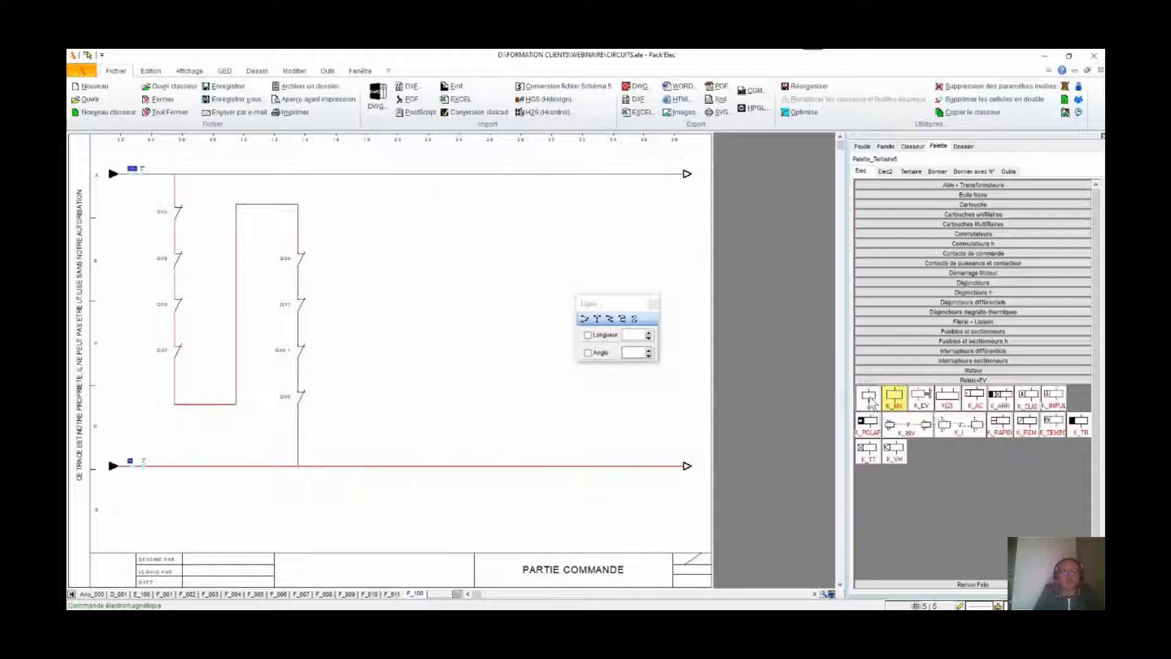
pyautogui.click(298, 430)
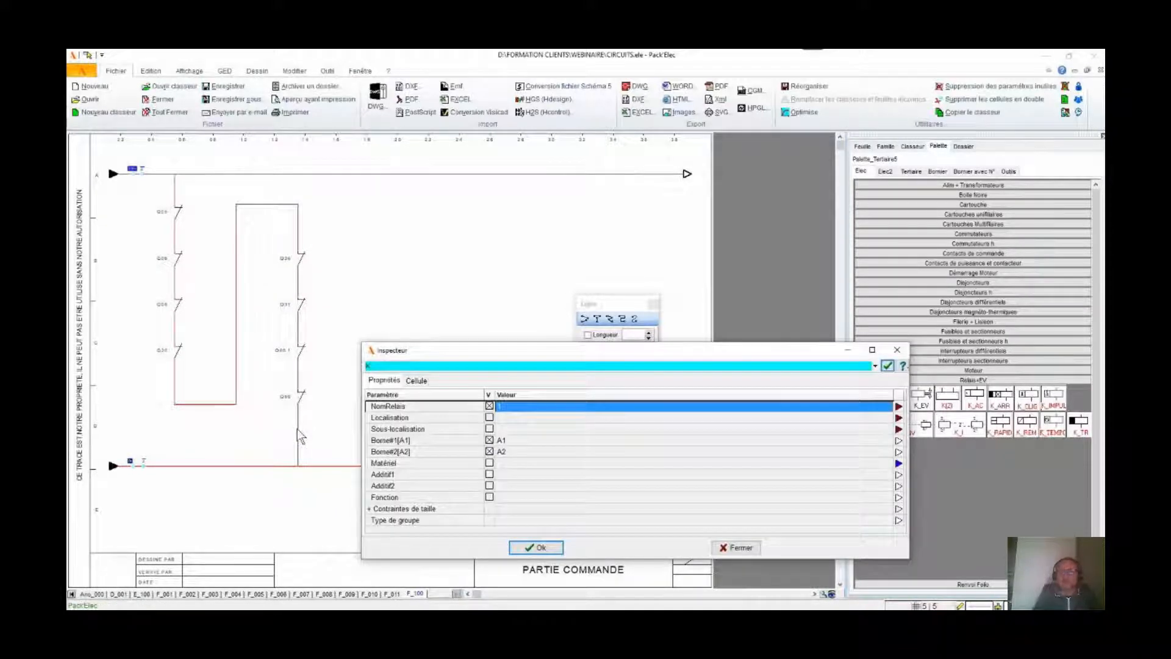
pyautogui.write('KD')
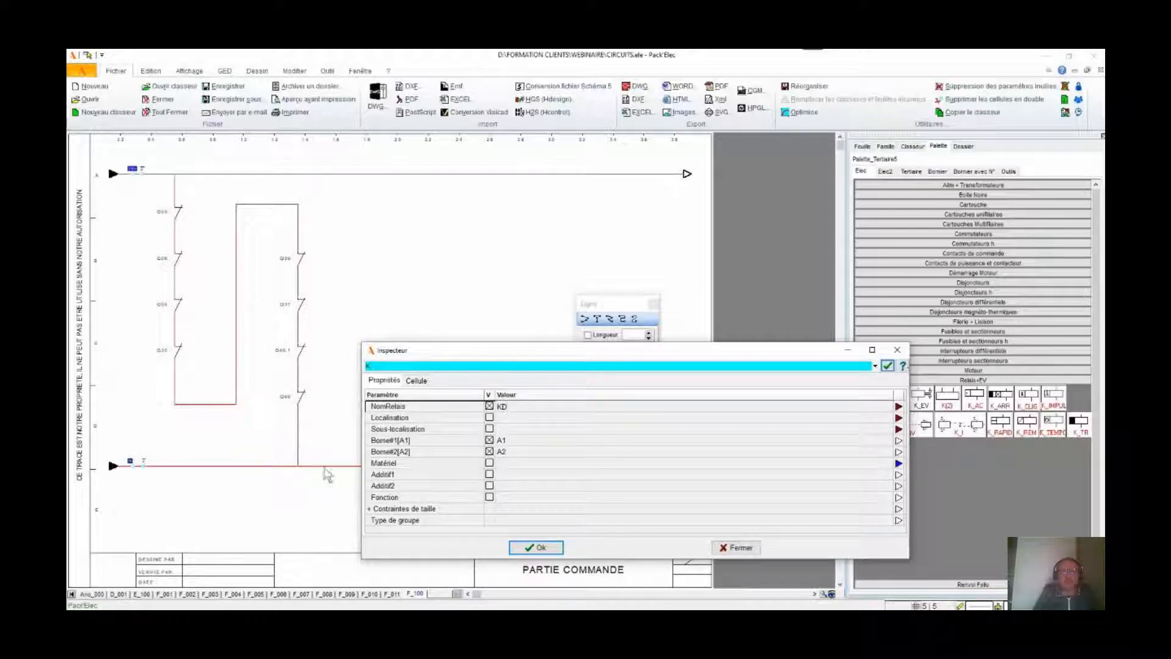
pyautogui.click(548, 547)
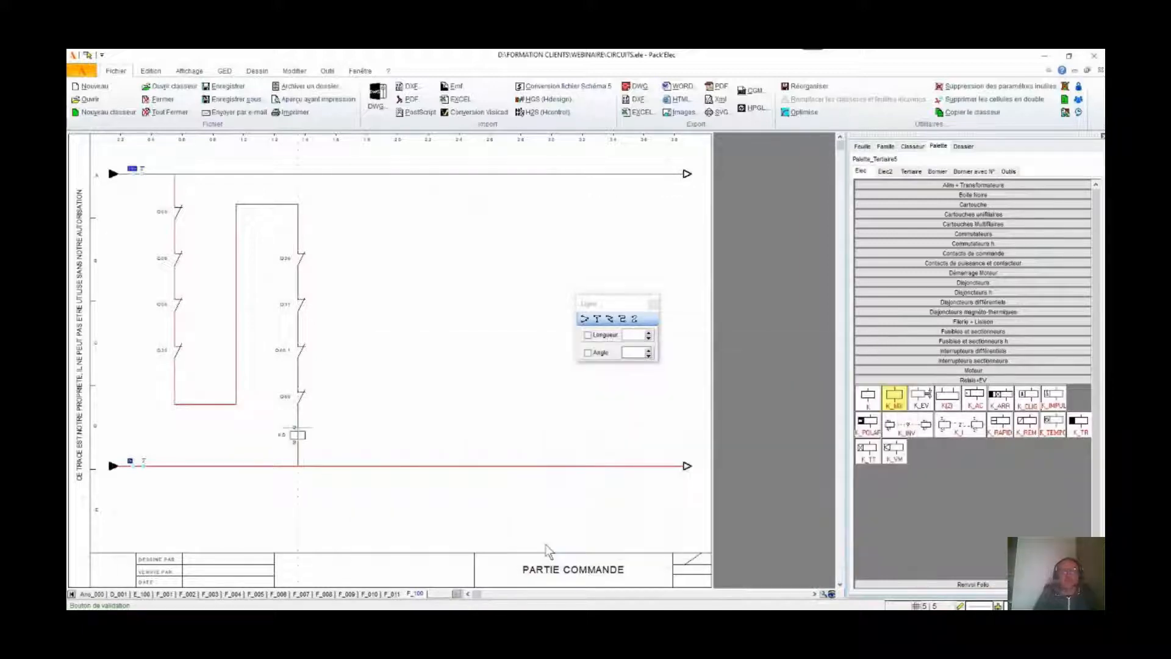
pyautogui.click(654, 303)
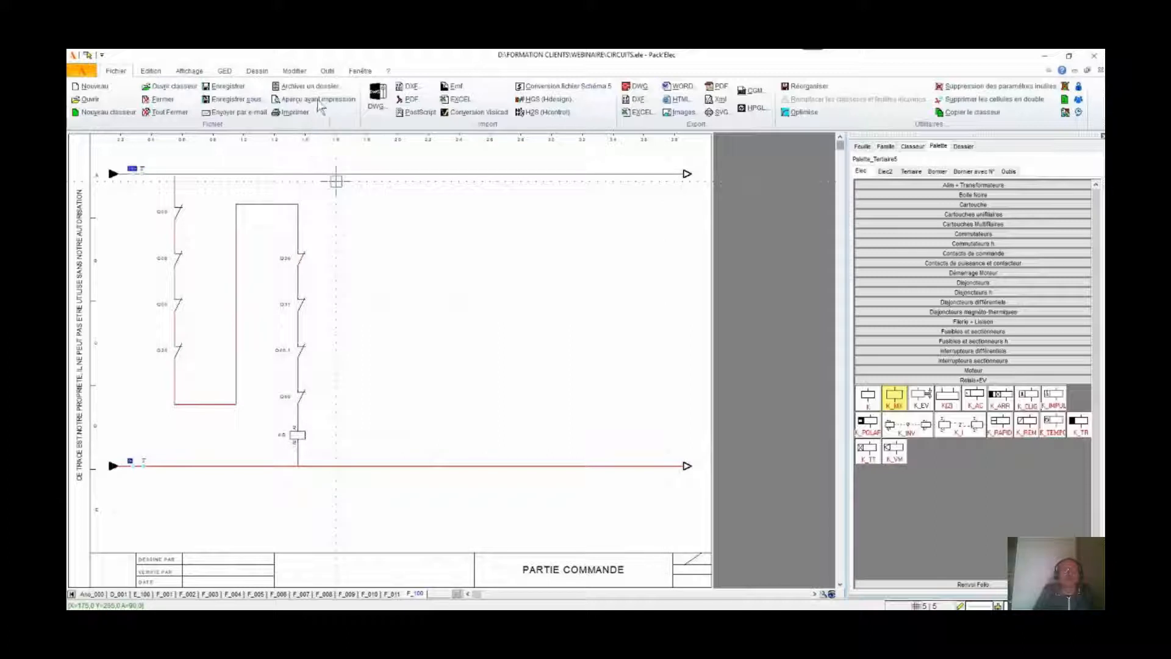
# Process the dossier with the general (Traitement Général) and wiring (Traitement Filerie) options.
pyautogui.click(328, 72)
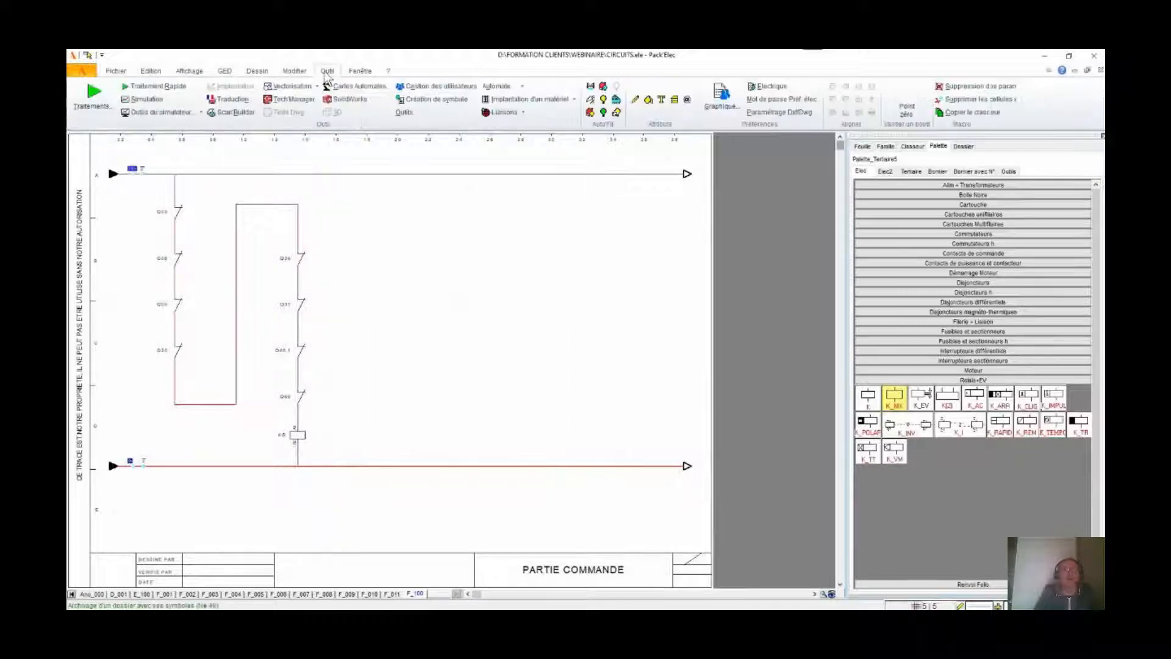
pyautogui.click(85, 109)
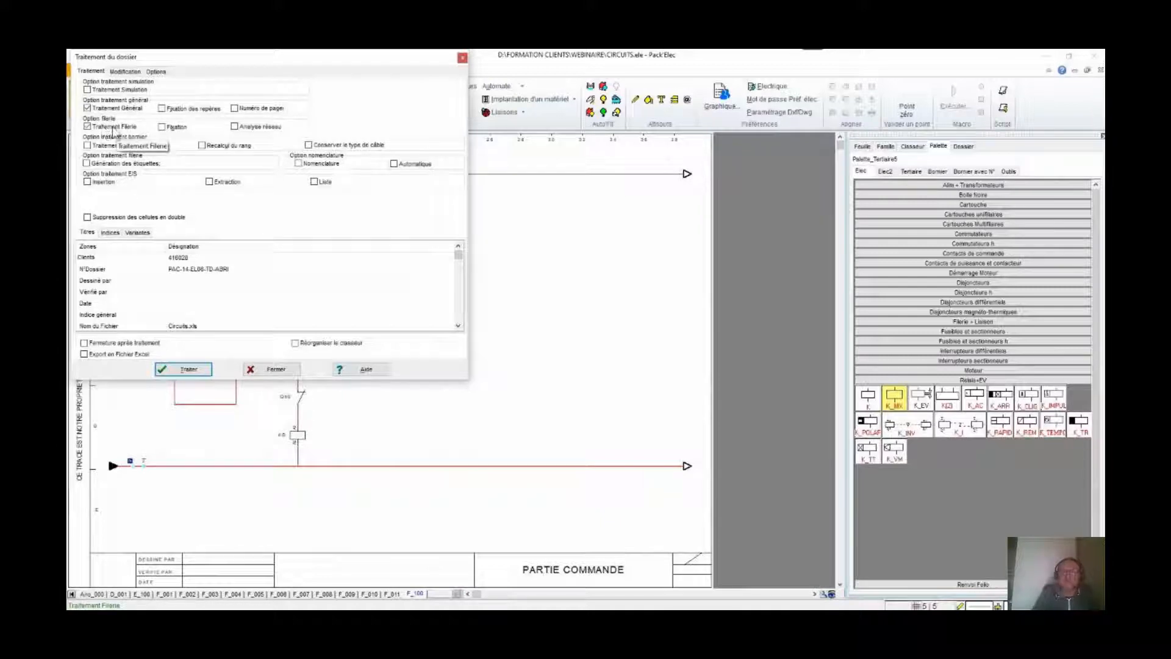
pyautogui.click(203, 370)
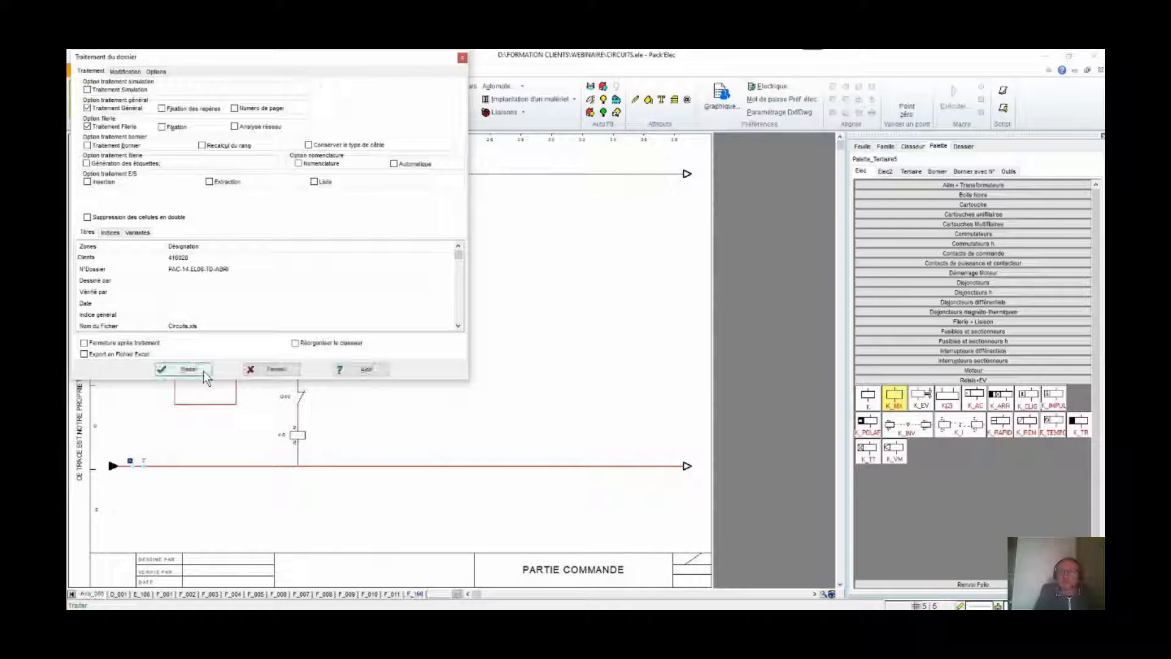
pyautogui.click(270, 370)
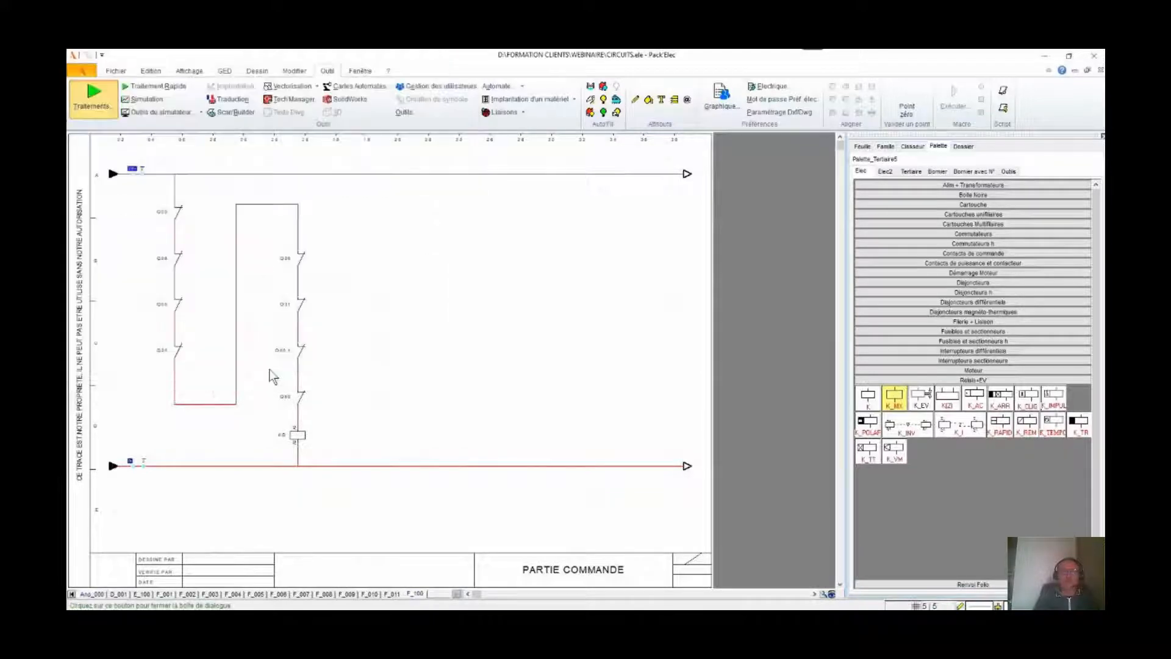
# Examine the contact cross-references and wire numbers on sheet F_100 and the matching supply references on sheet F_001.
pyautogui.scroll(3, 299, 369)
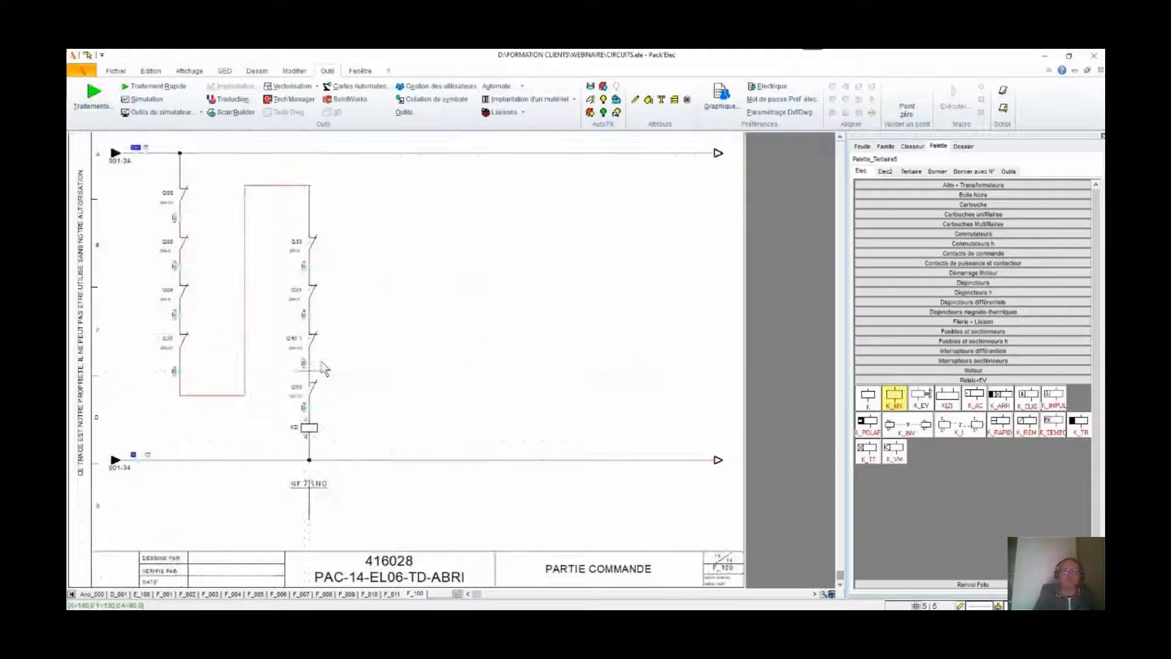
pyautogui.scroll(3, 391, 362)
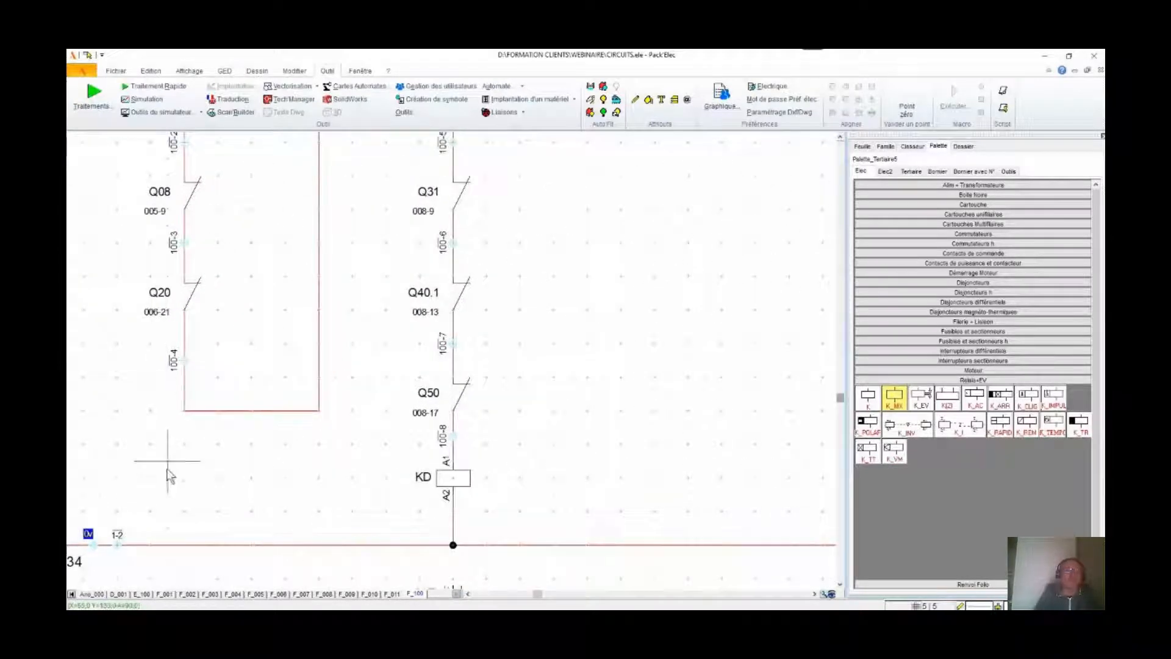
pyautogui.scroll(-3, 157, 510)
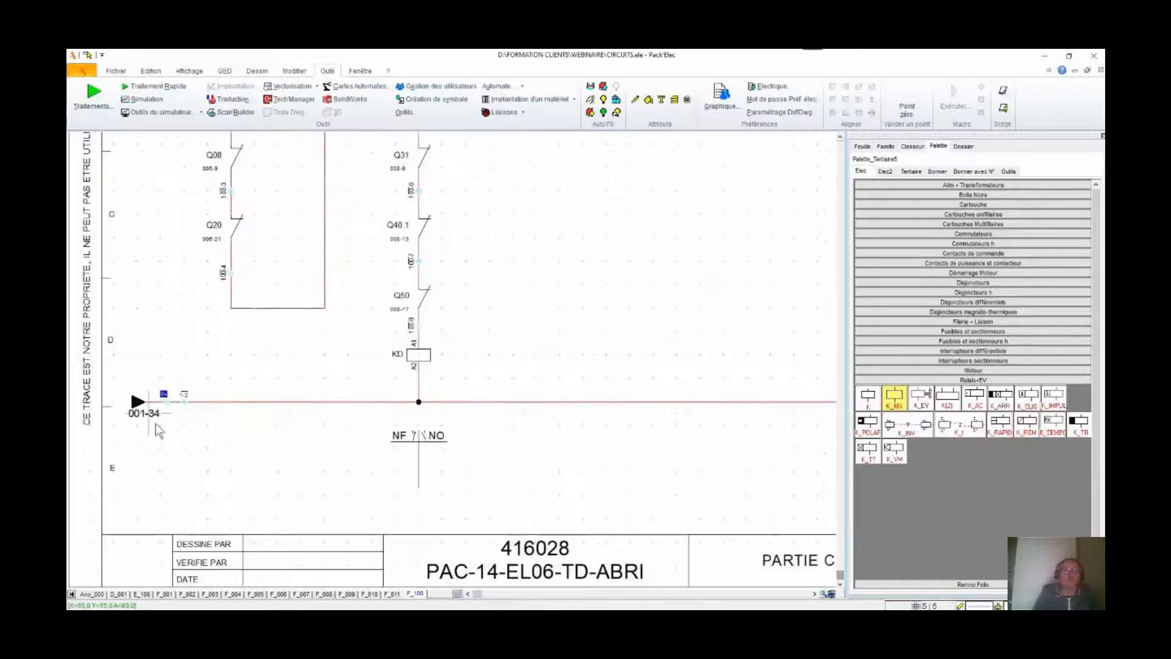
pyautogui.scroll(-3, 176, 349)
pyautogui.scroll(4, 203, 237)
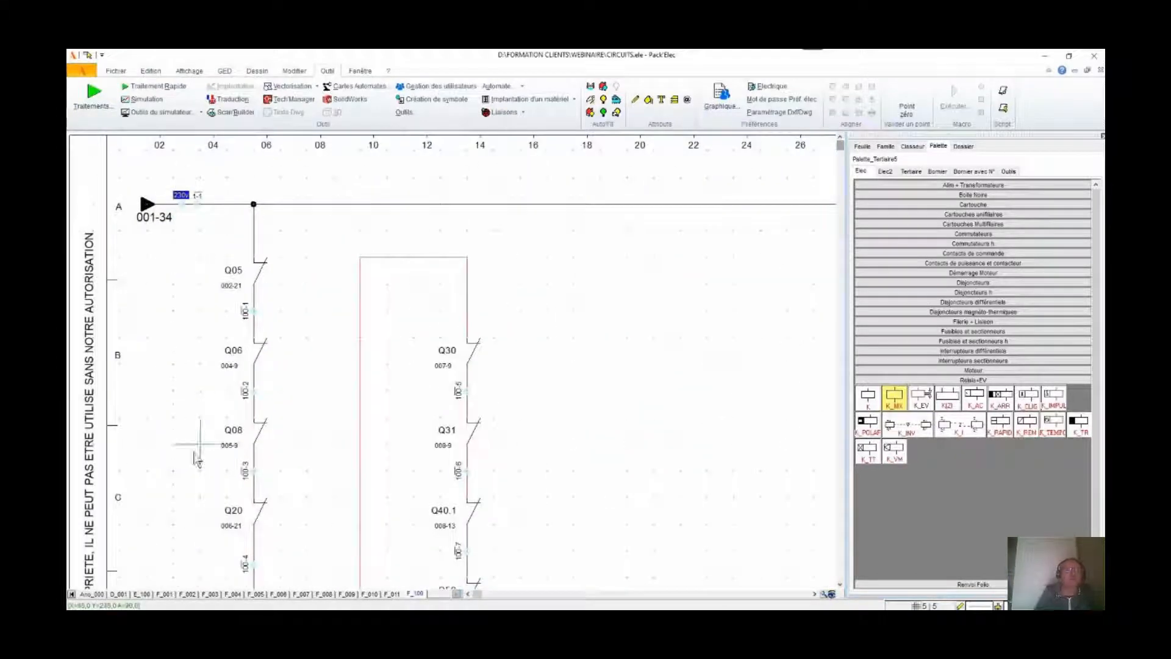
pyautogui.click(165, 593)
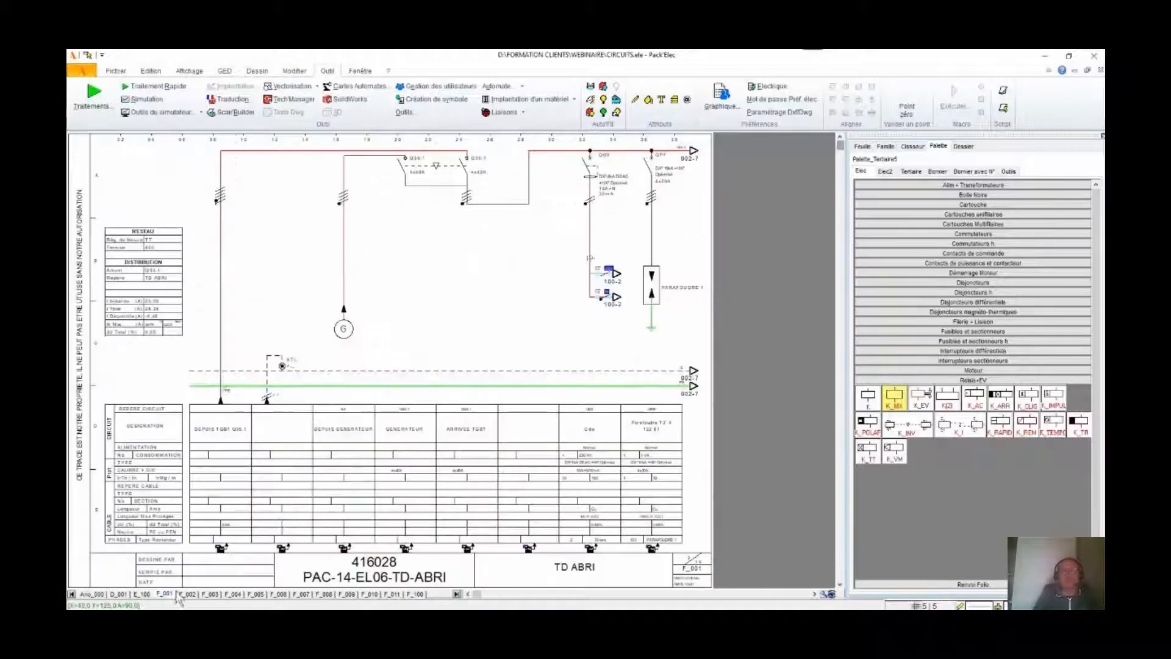
pyautogui.scroll(3, 629, 281)
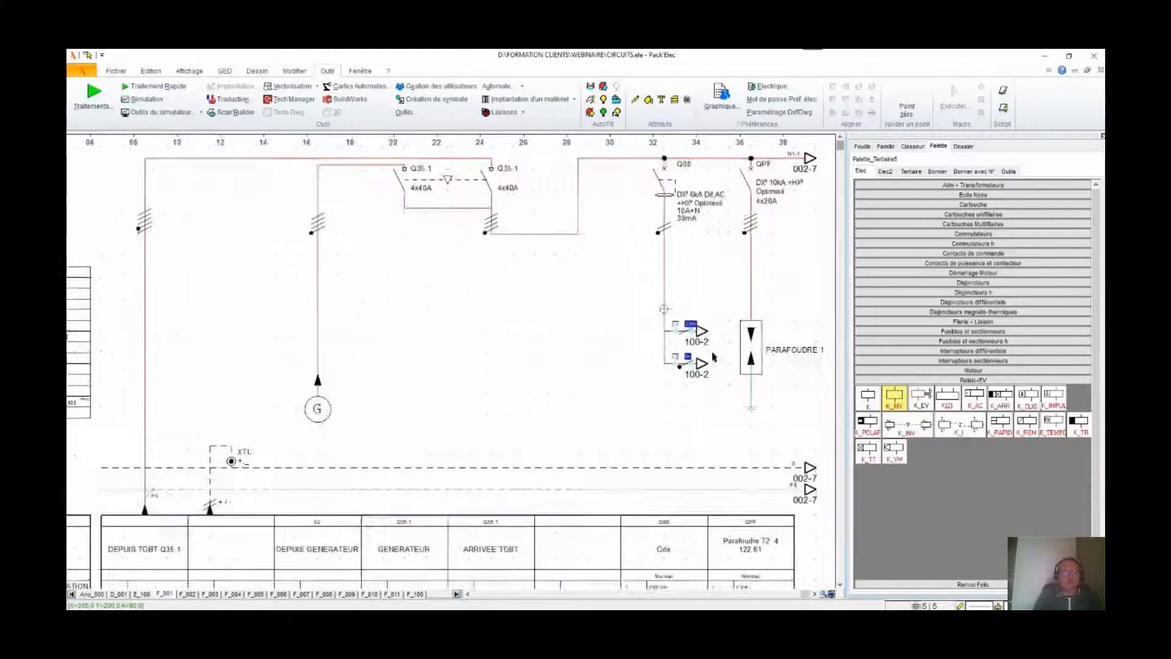
pyautogui.scroll(1, 694, 366)
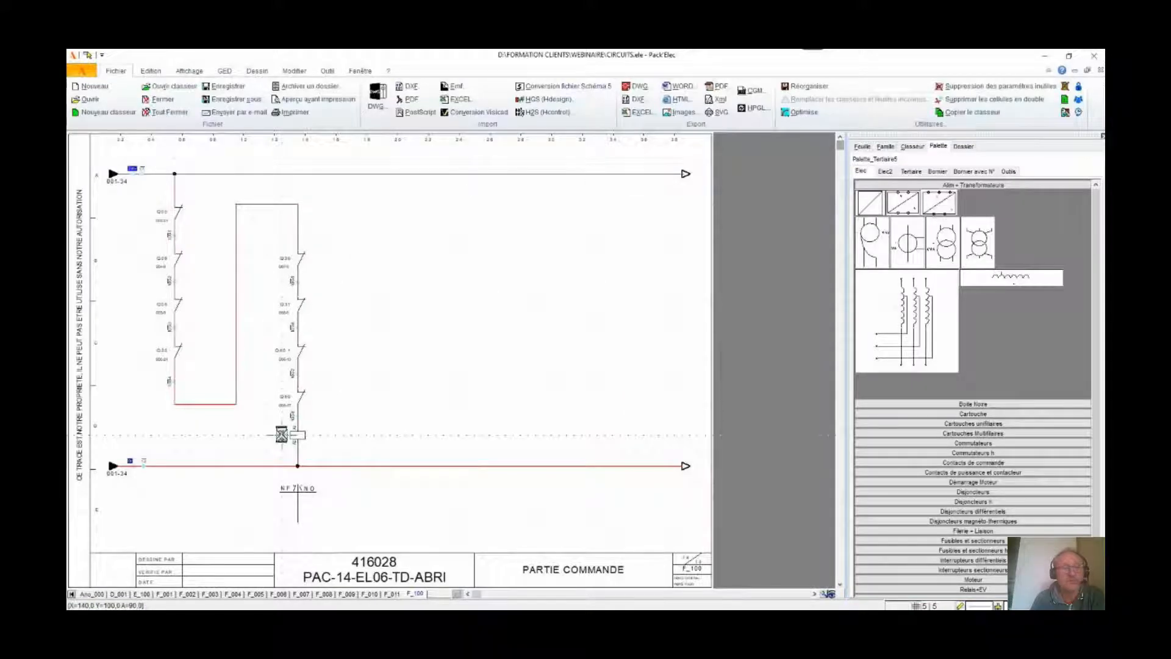
# Open the KD coil's material selection and assign relay reference RXG12P7 from the SCHNEIDER catalogue.
pyautogui.doubleClick(282, 438)
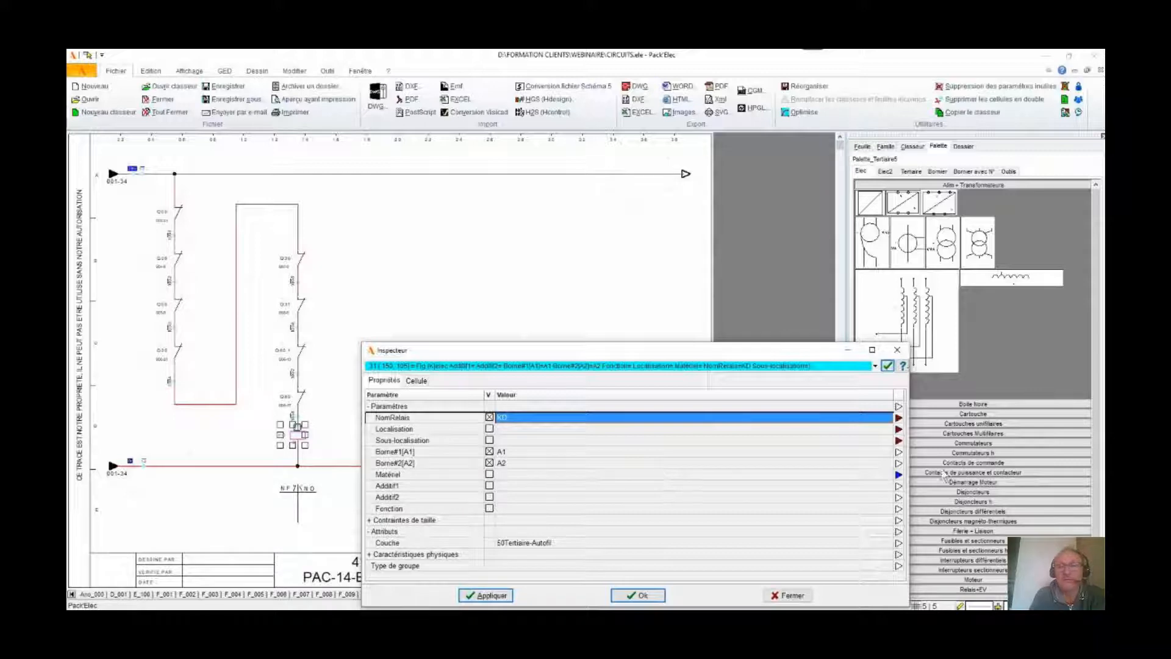
pyautogui.click(900, 476)
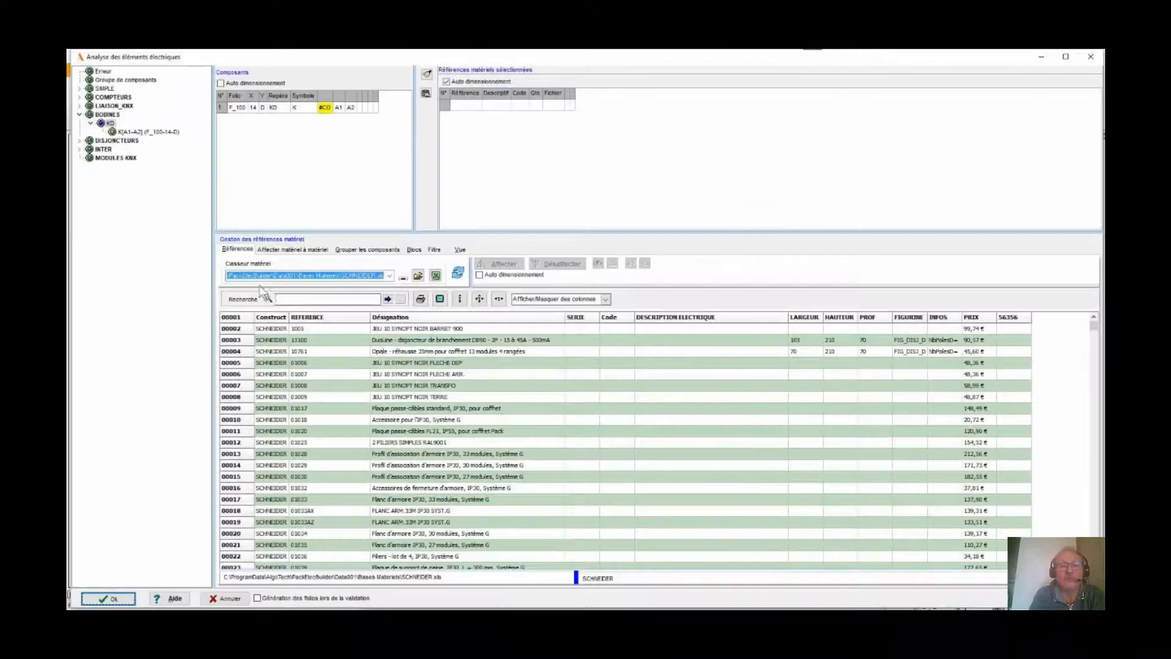
pyautogui.click(291, 299)
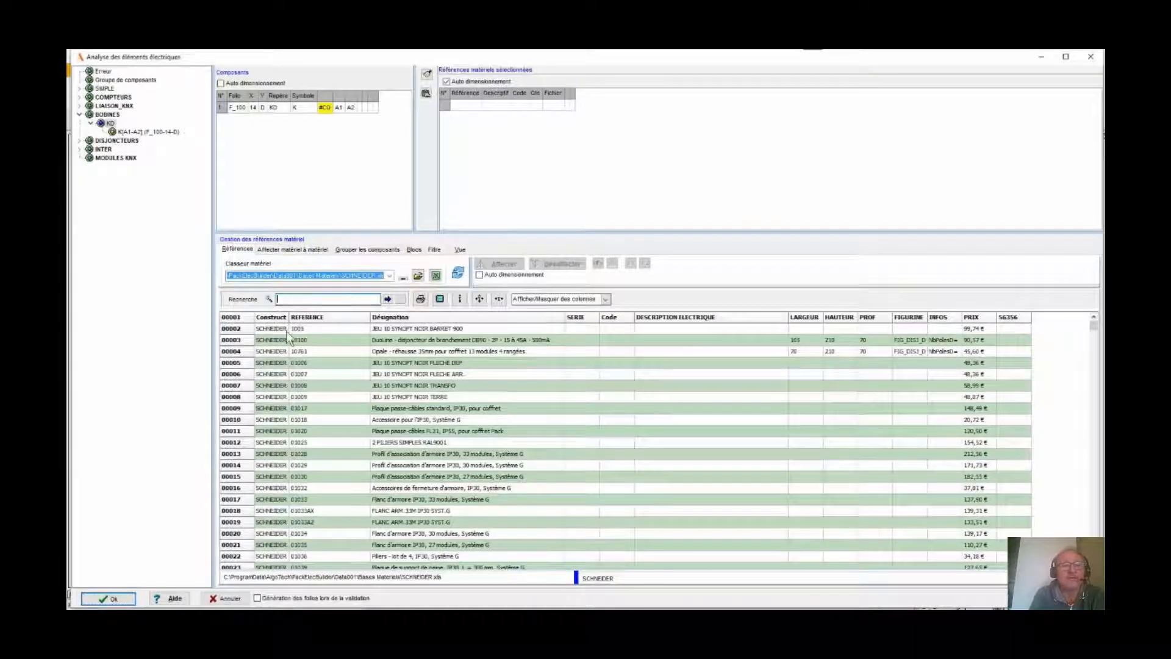
pyautogui.write('r')
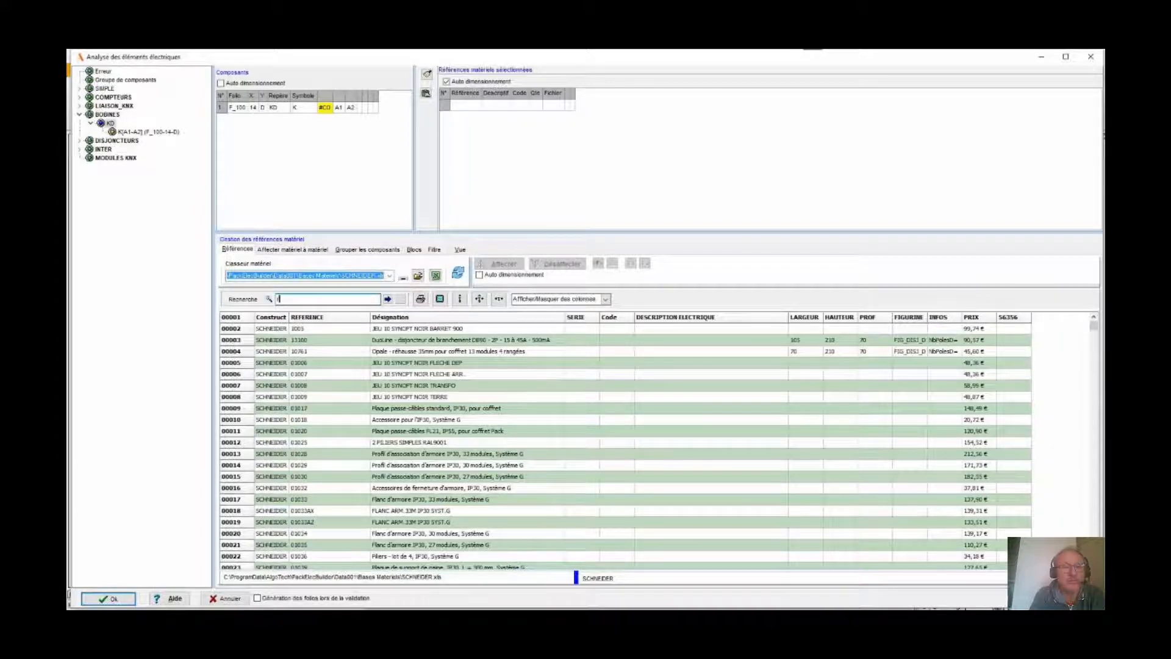
pyautogui.write('xg12')
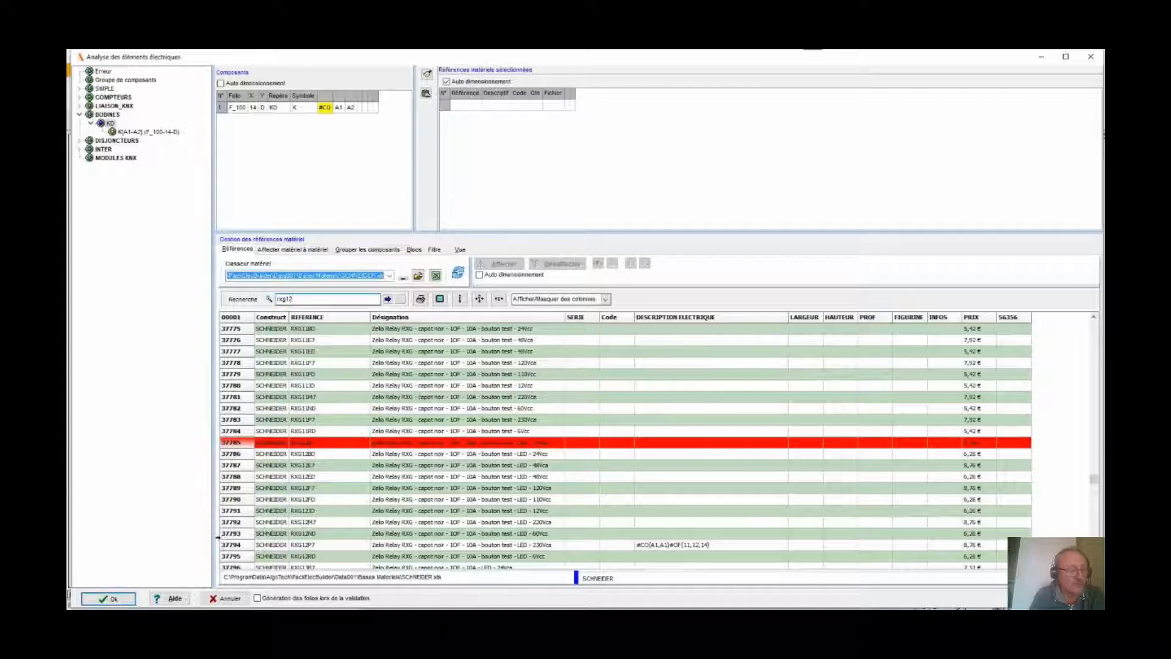
pyautogui.click(226, 546)
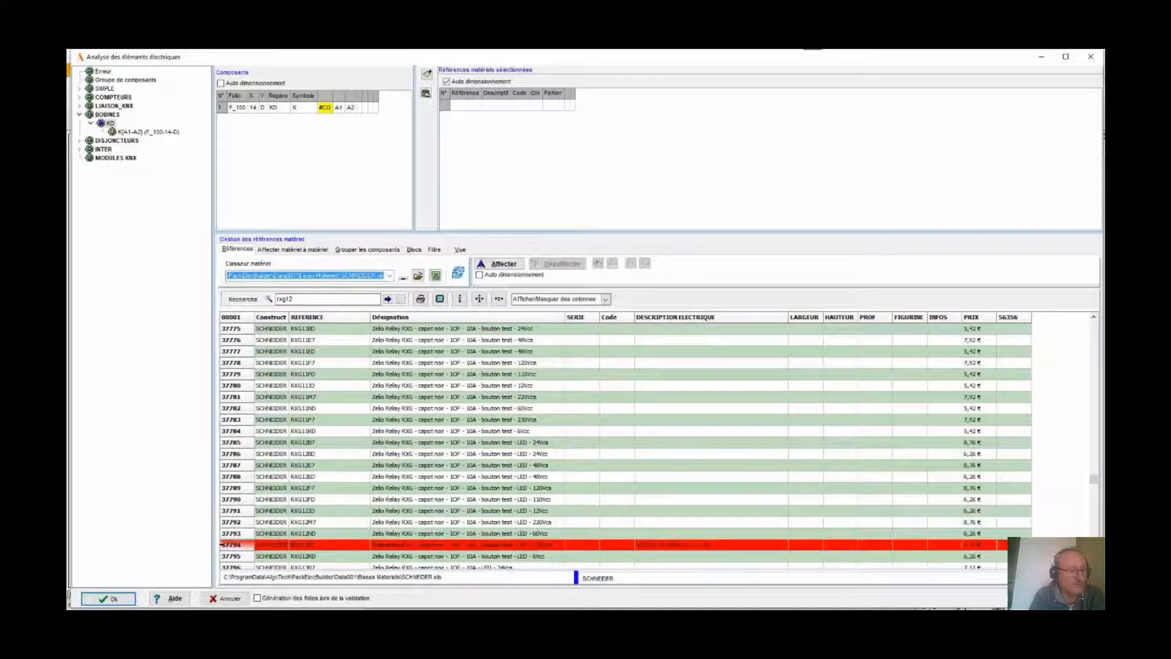
pyautogui.click(514, 266)
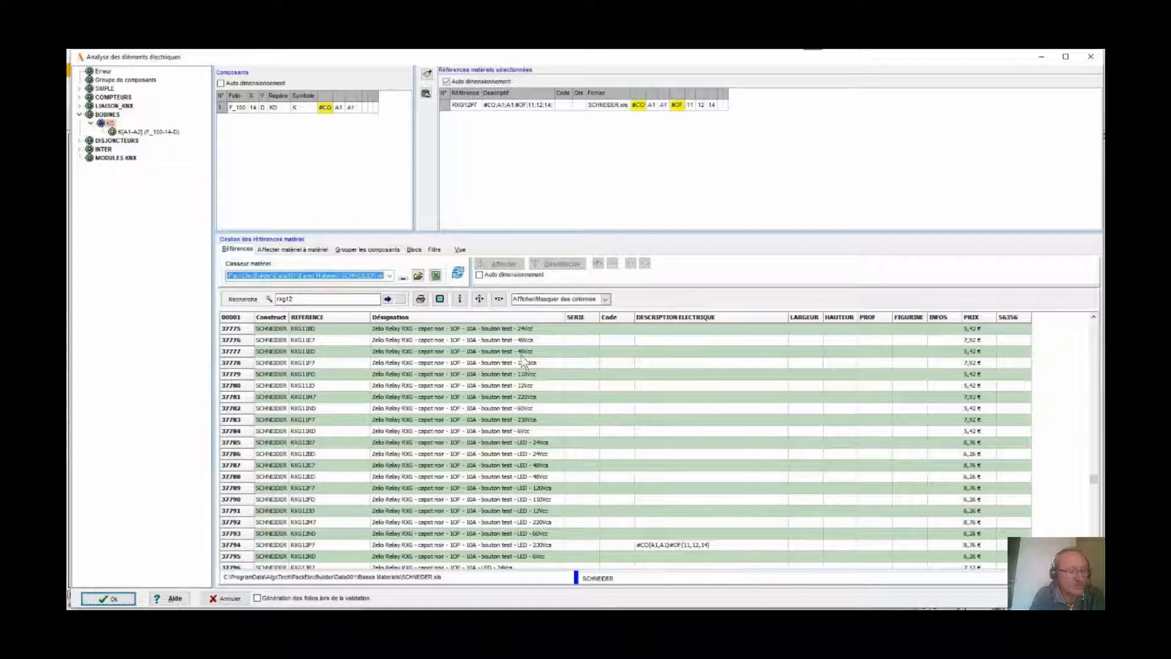
# Find reference RGZE1S35M in the SCHNEIDER catalogue and assign it to KD as well.
pyautogui.doubleClick(277, 300)
pyautogui.write('RGZE1535M')
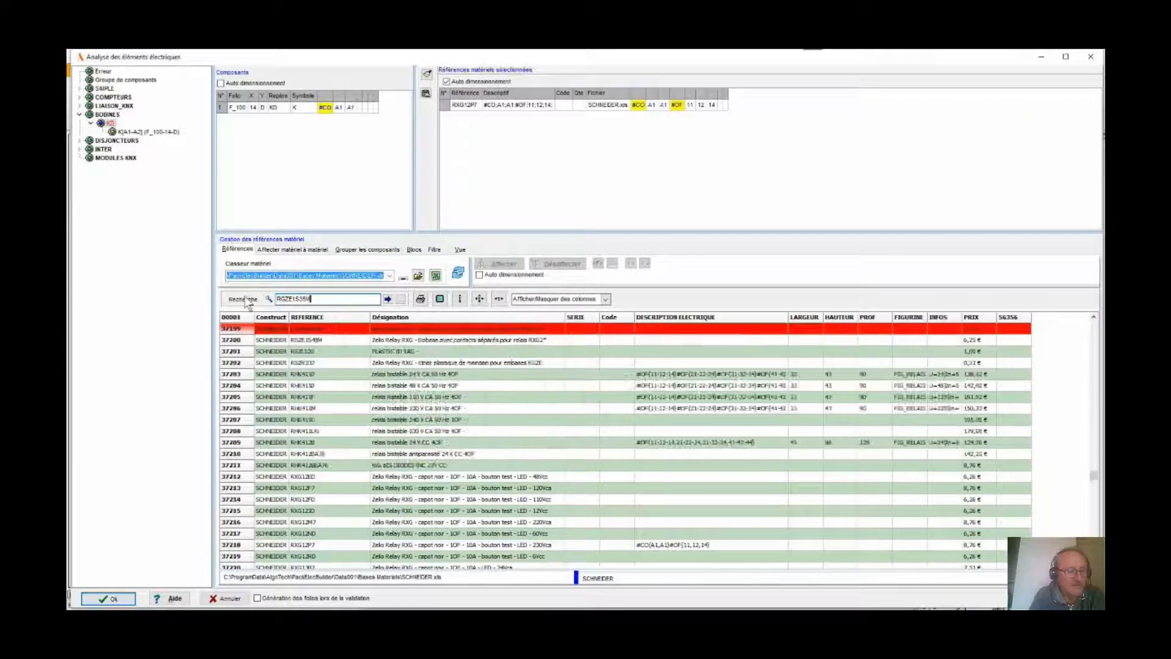
pyautogui.click(241, 444)
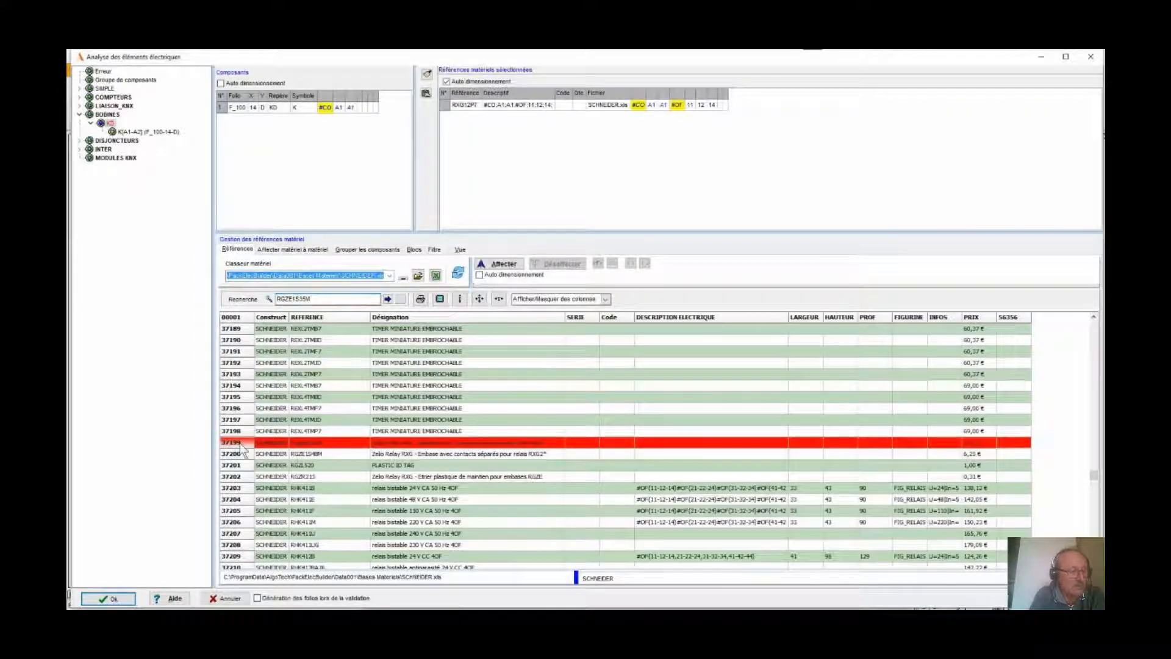
pyautogui.click(504, 265)
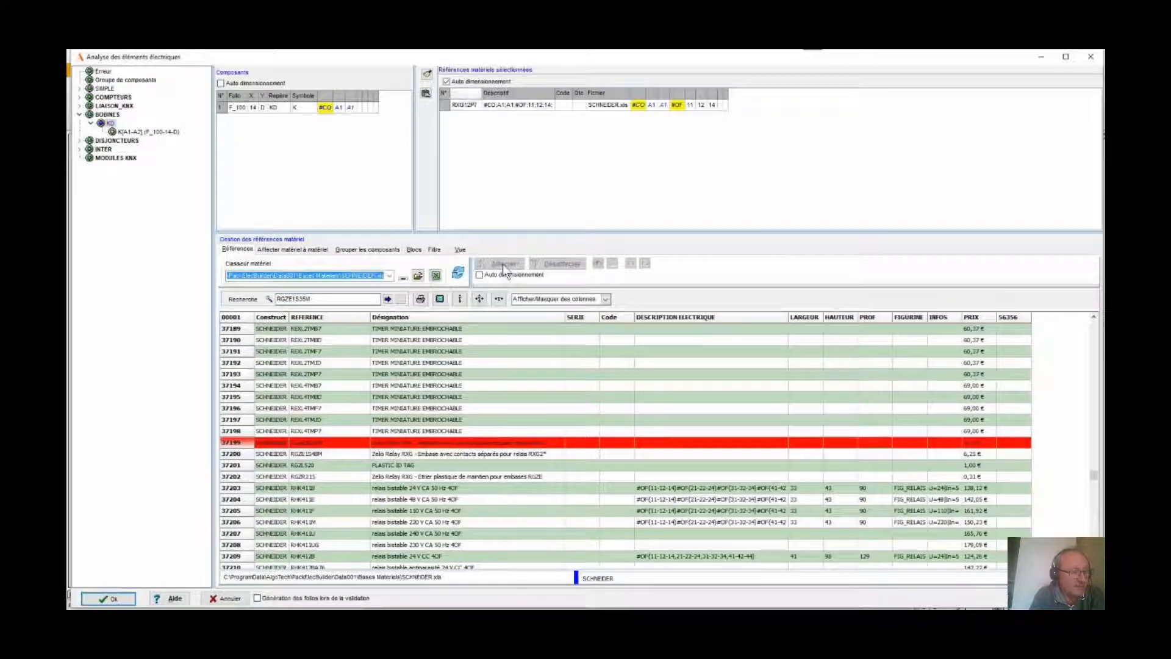
# Assign diode reference RZM031RB to KD and validate the material selection and the coil's properties.
pyautogui.moveTo(312, 299); pyautogui.dragTo(234, 299)
pyautogui.write('RZM031RB')
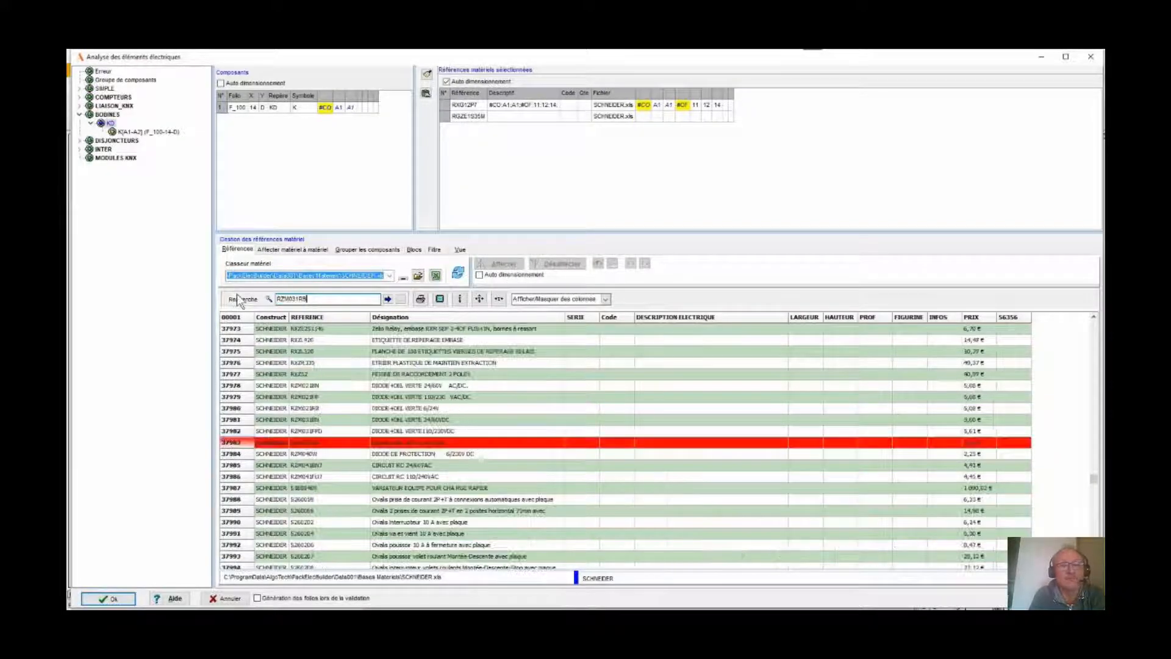
pyautogui.click(389, 301)
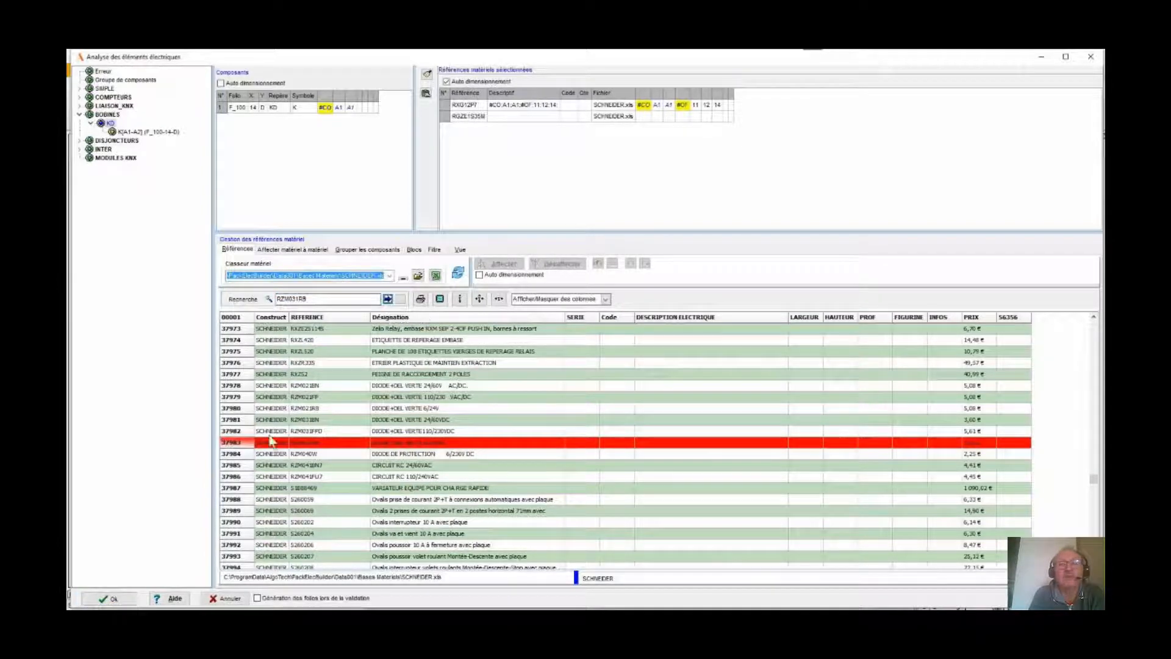
pyautogui.click(503, 264)
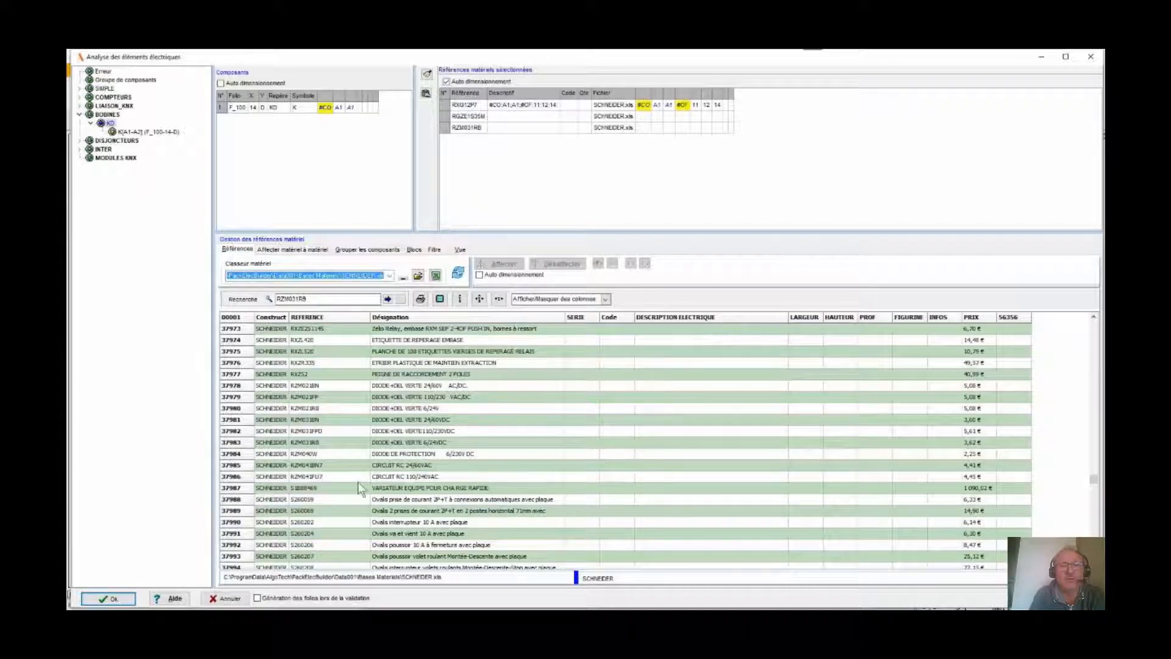
pyautogui.click(120, 603)
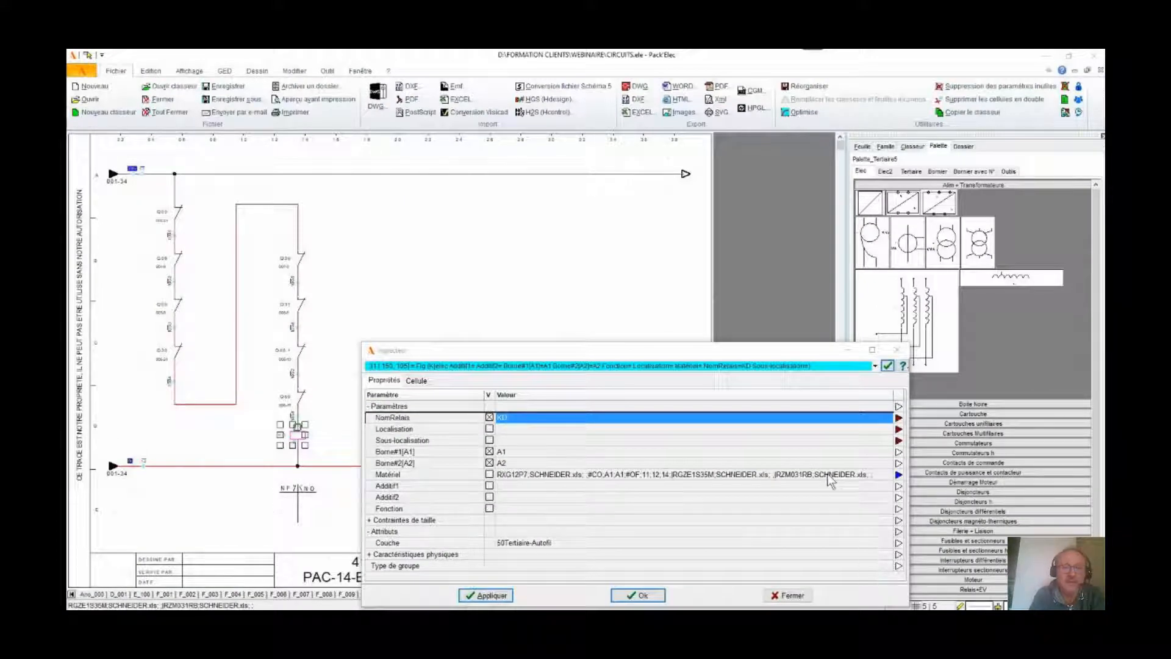
pyautogui.click(645, 596)
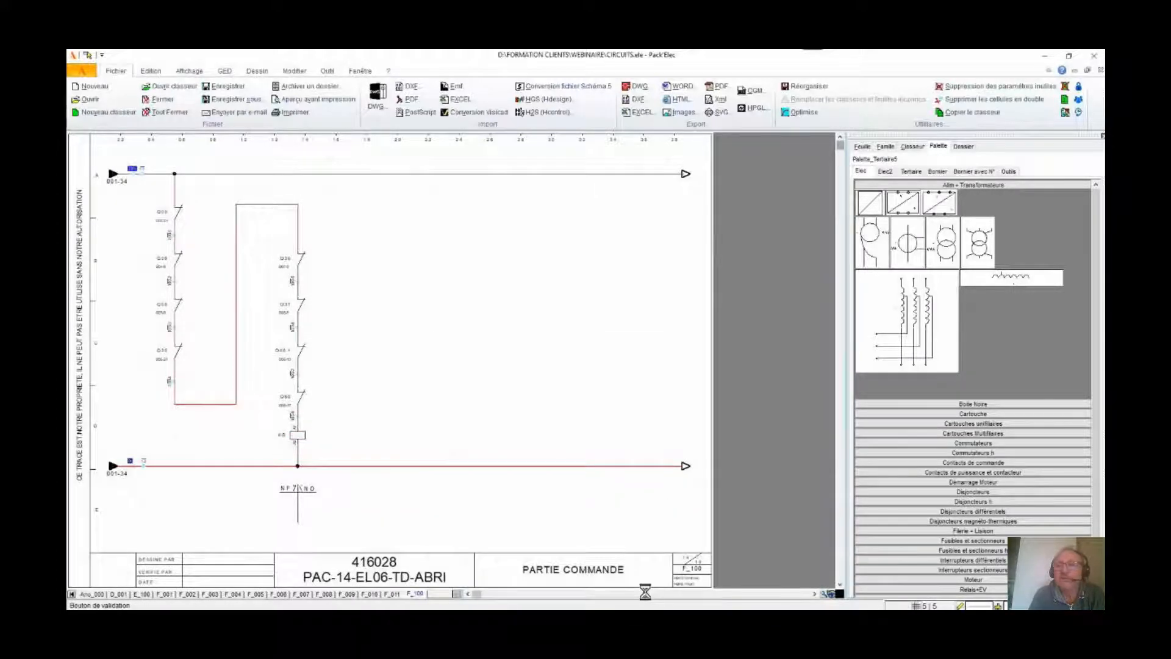
# Place KD's available changeover contact with terminals 11, 12 and 14 in the free area of sheet F_100 and validate its properties.
pyautogui.click(964, 148)
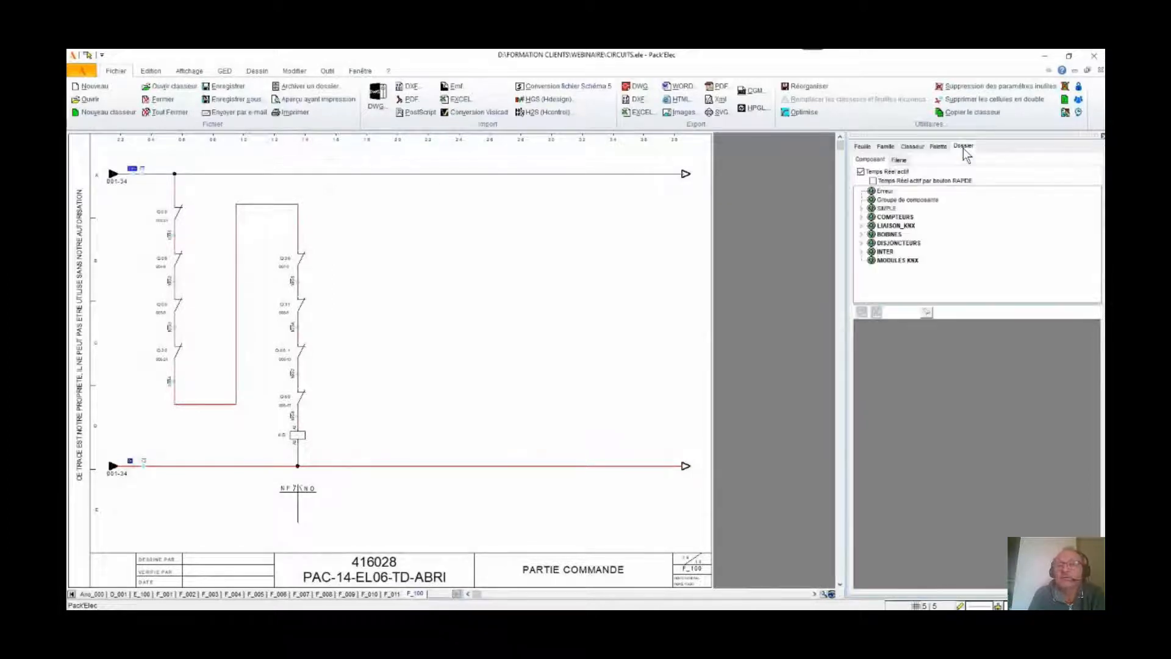
pyautogui.click(862, 235)
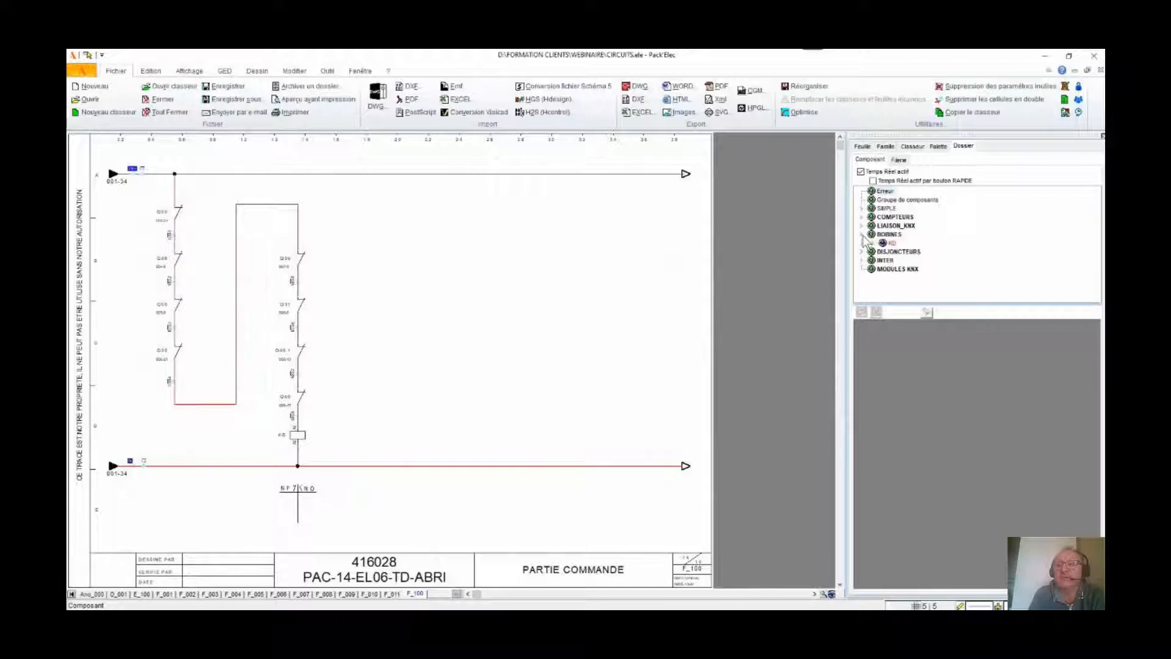
pyautogui.doubleClick(886, 245)
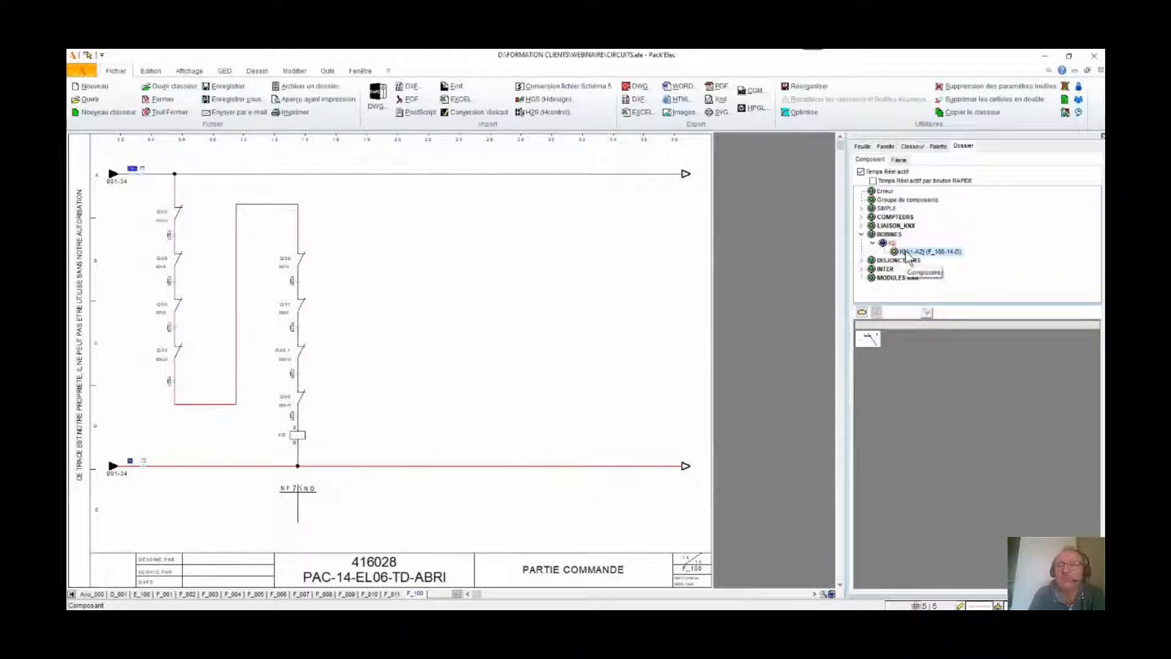
pyautogui.click(907, 252)
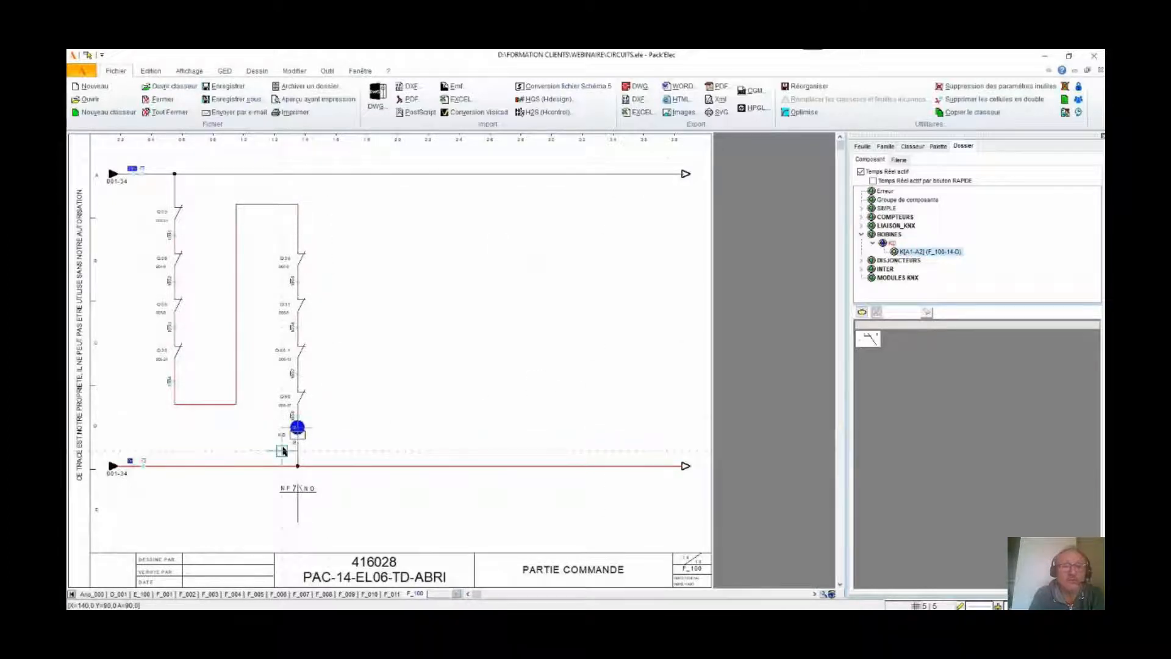
pyautogui.click(869, 345)
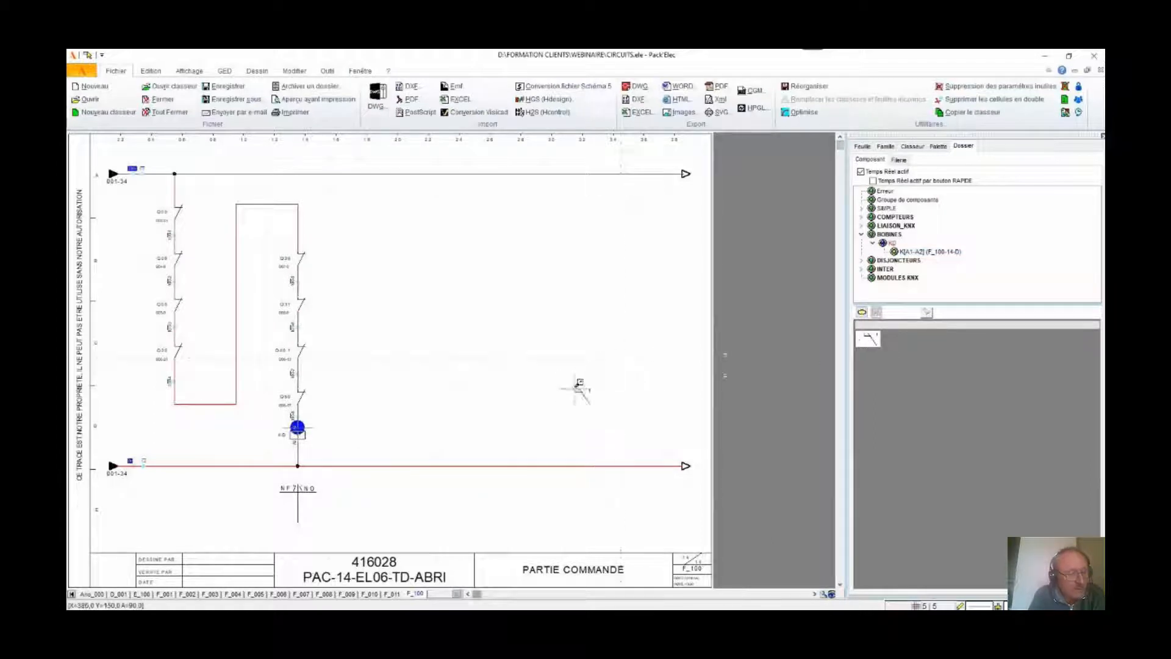
pyautogui.click(574, 374)
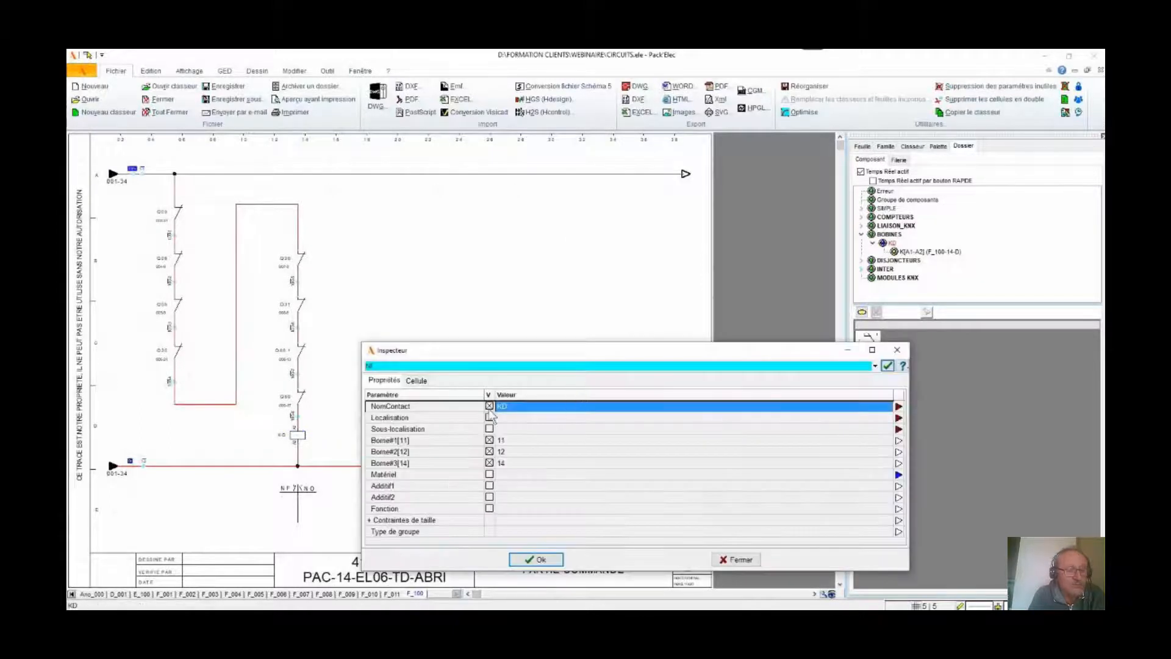
pyautogui.click(549, 559)
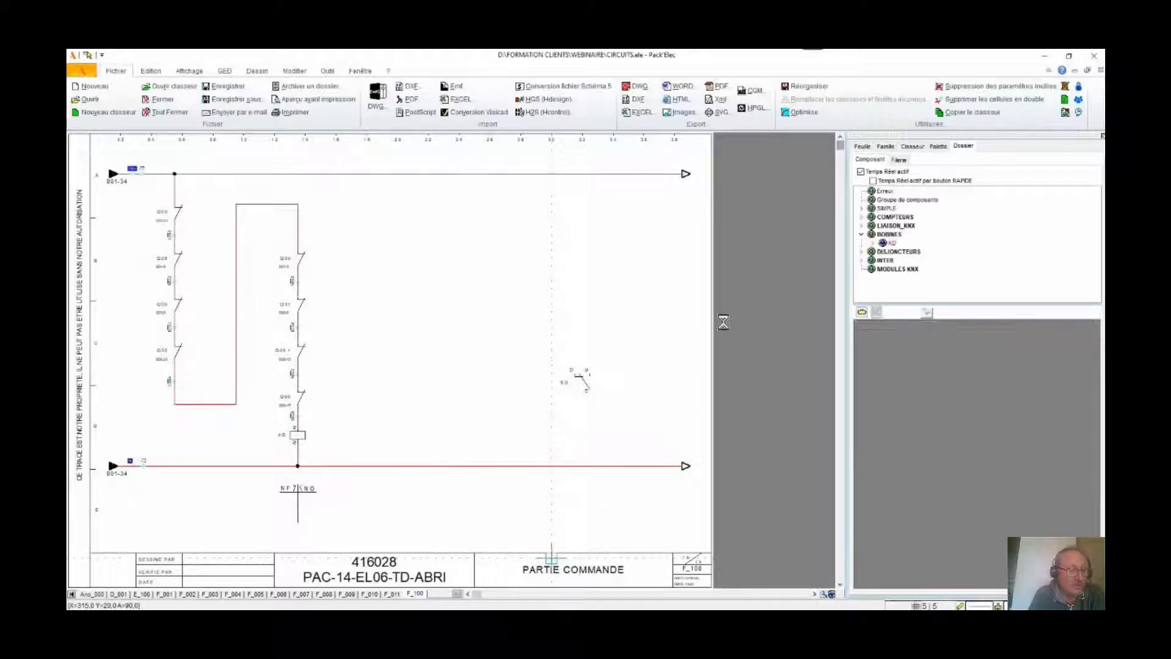
# Draw a red-style cabling line up through the KD contact, across, and back down parallel to it with a final leg 40 long.
pyautogui.click(939, 148)
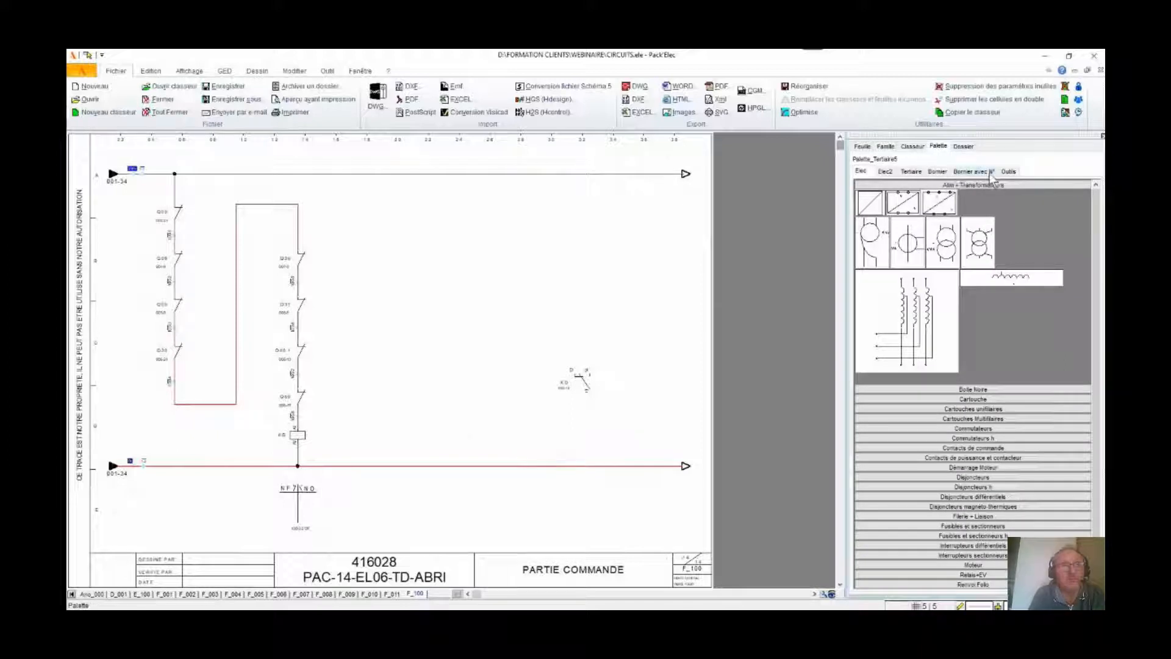
pyautogui.click(1008, 173)
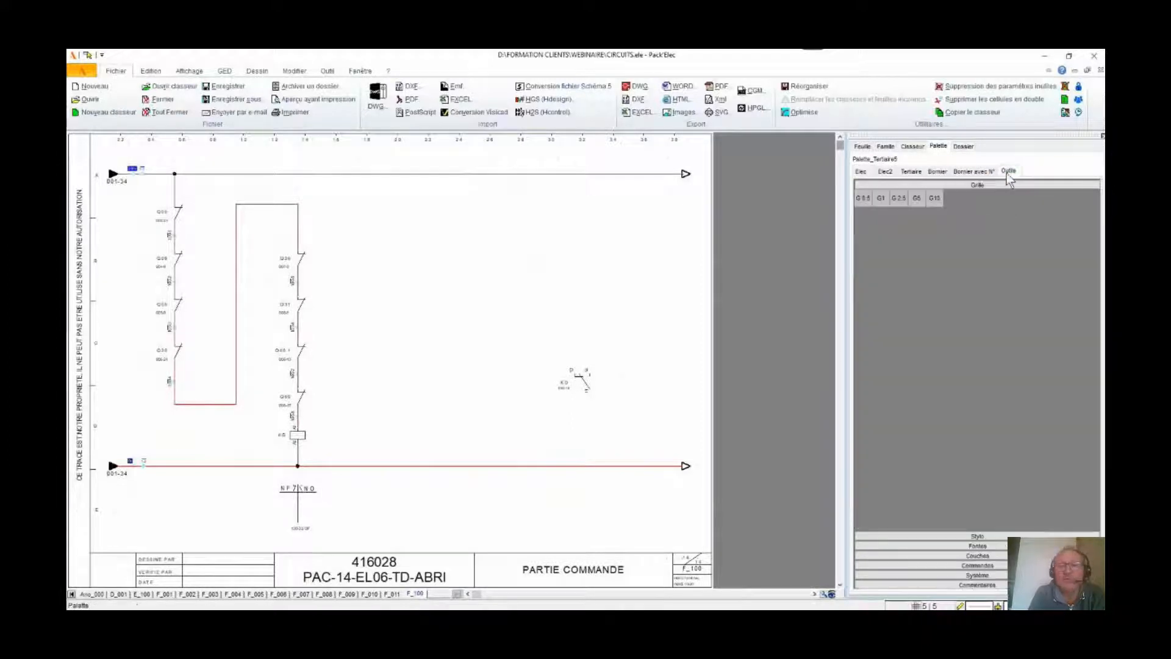
pyautogui.click(978, 536)
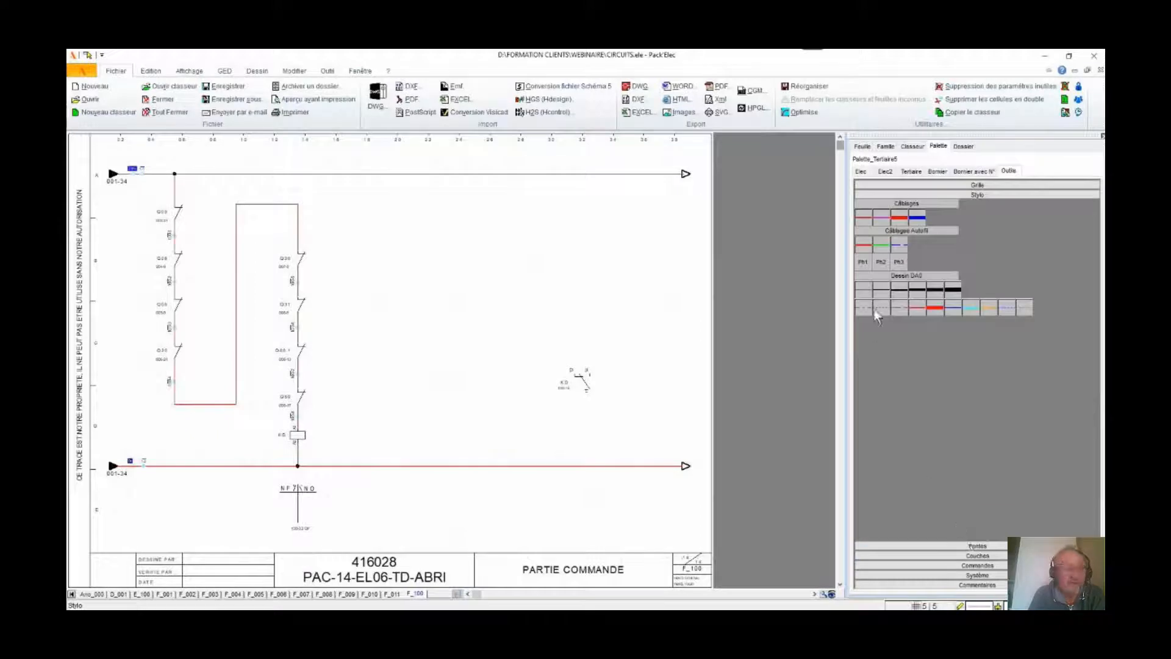
pyautogui.click(864, 218)
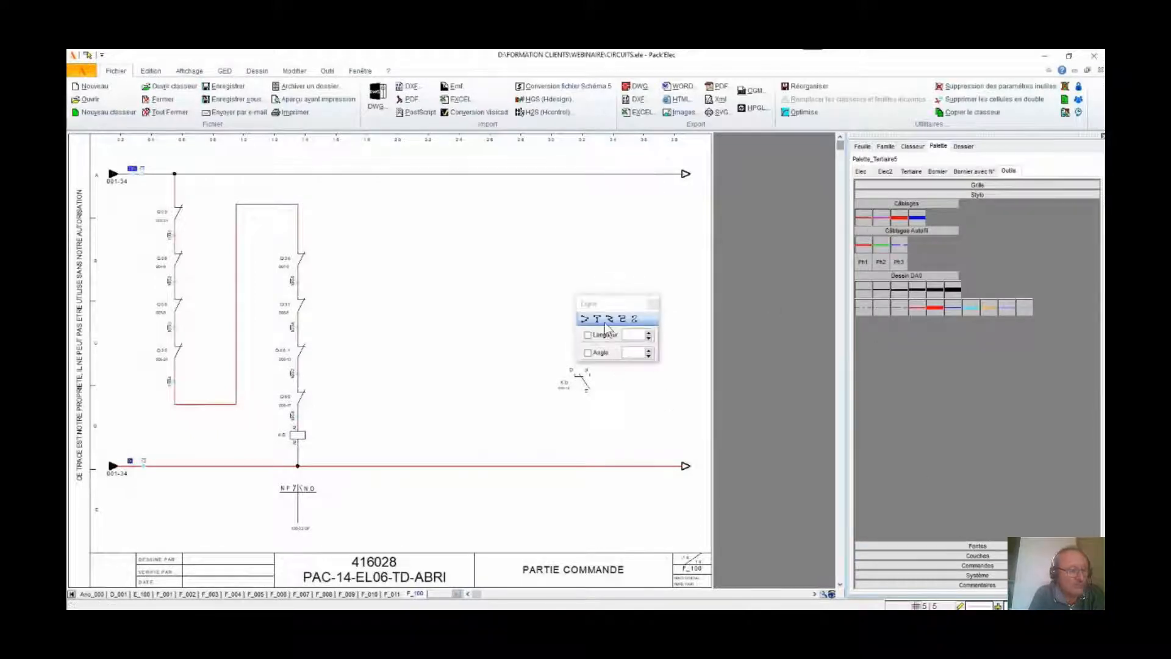
pyautogui.moveTo(619, 302); pyautogui.dragTo(619, 212)
pyautogui.click(589, 420)
pyautogui.click(589, 358)
pyautogui.click(636, 358)
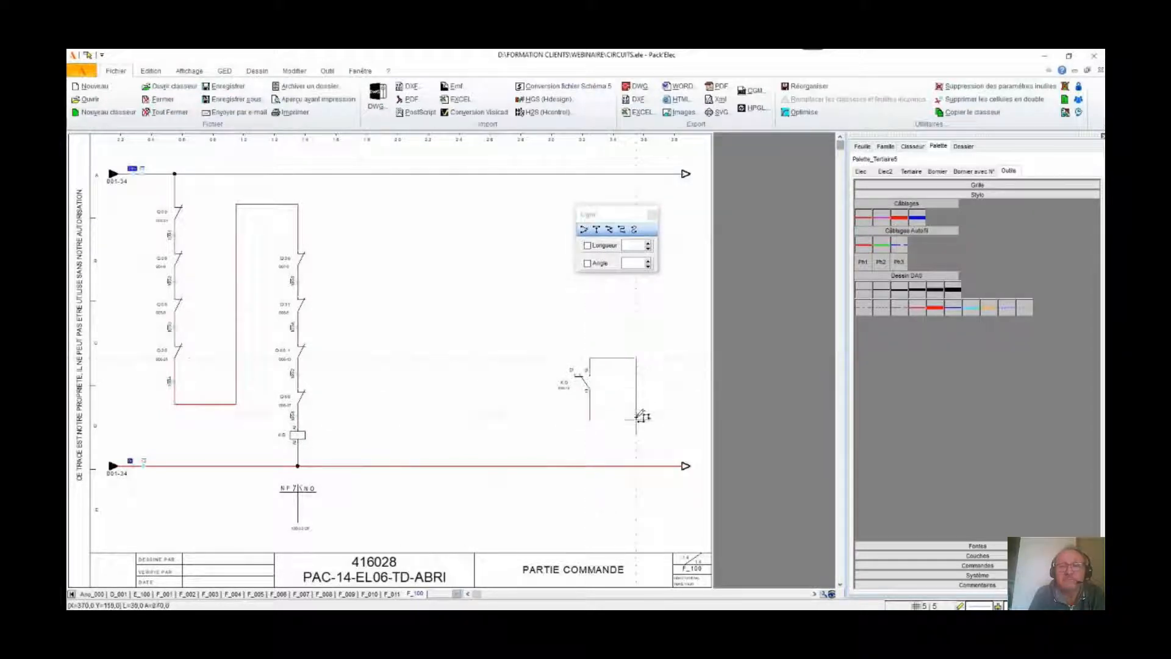
pyautogui.doubleClick(637, 419)
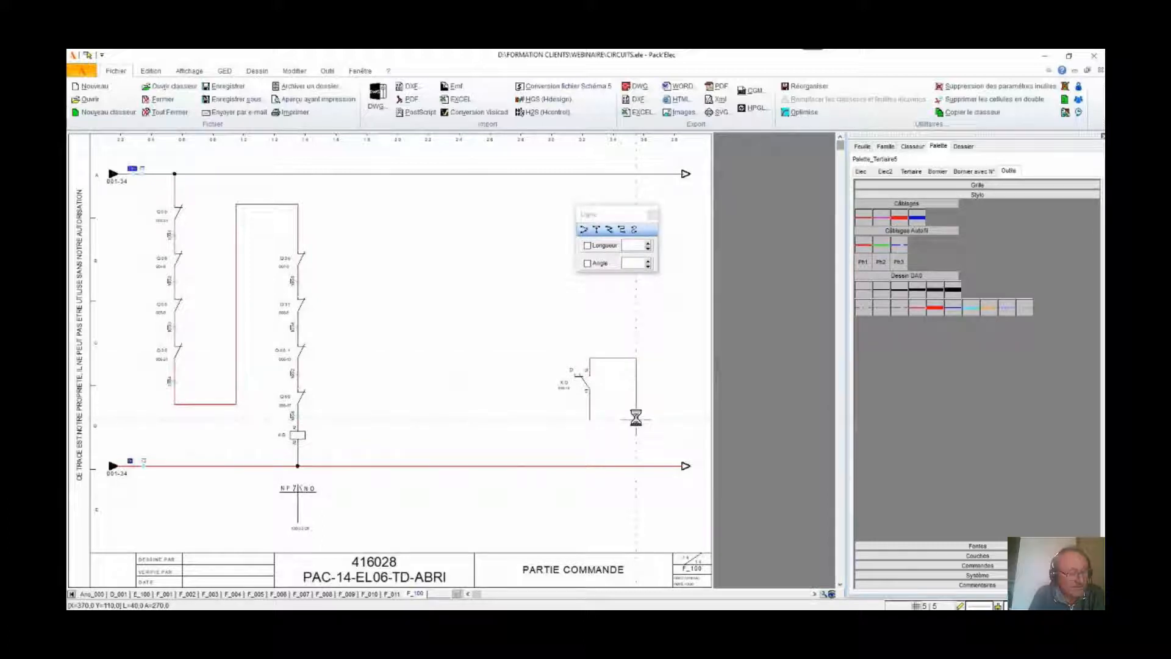
# Draw a terminal-strip zone line between the two lower wire ends of the KD contact circuit.
pyautogui.click(939, 173)
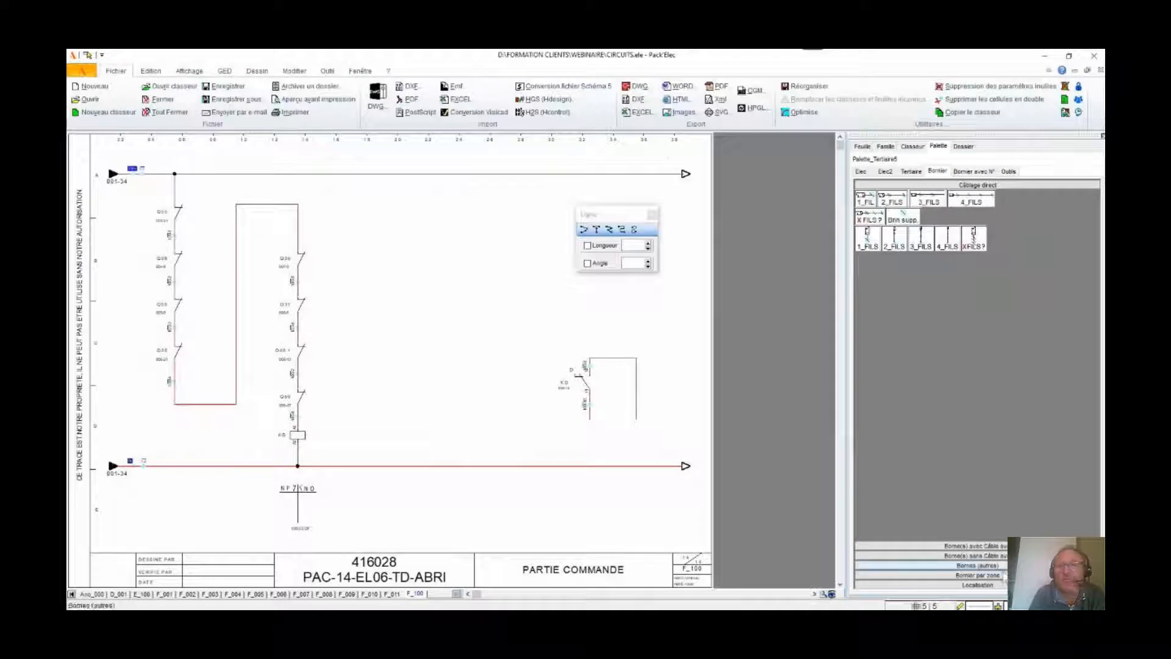
pyautogui.click(1001, 576)
pyautogui.click(955, 238)
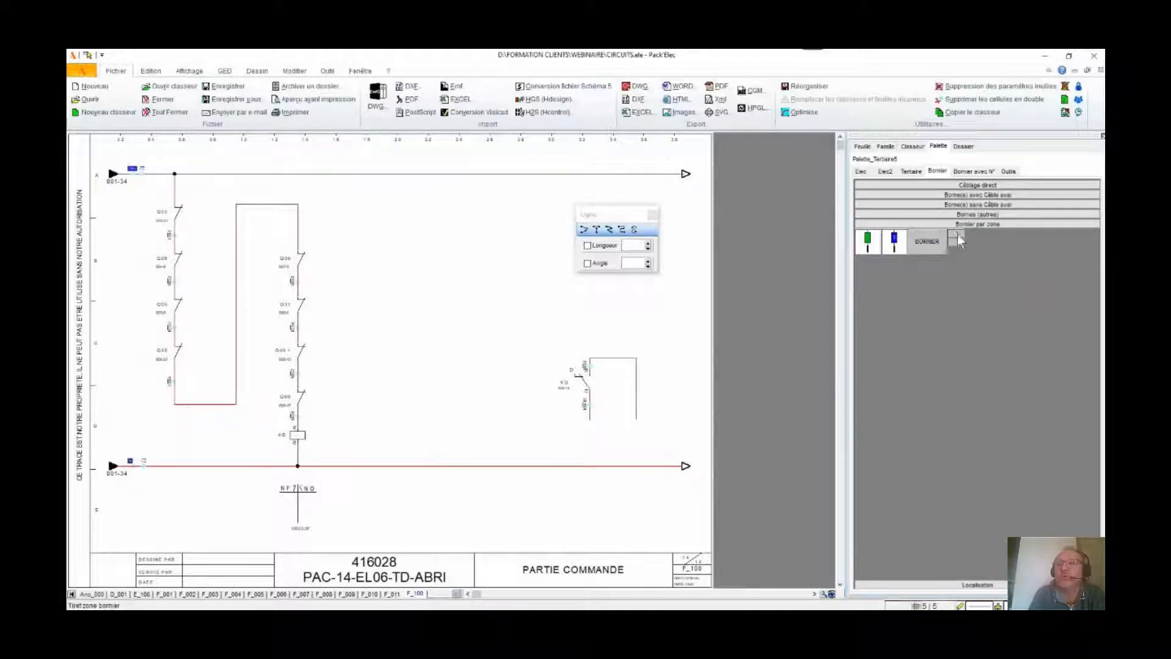
pyautogui.click(592, 419)
pyautogui.click(638, 420)
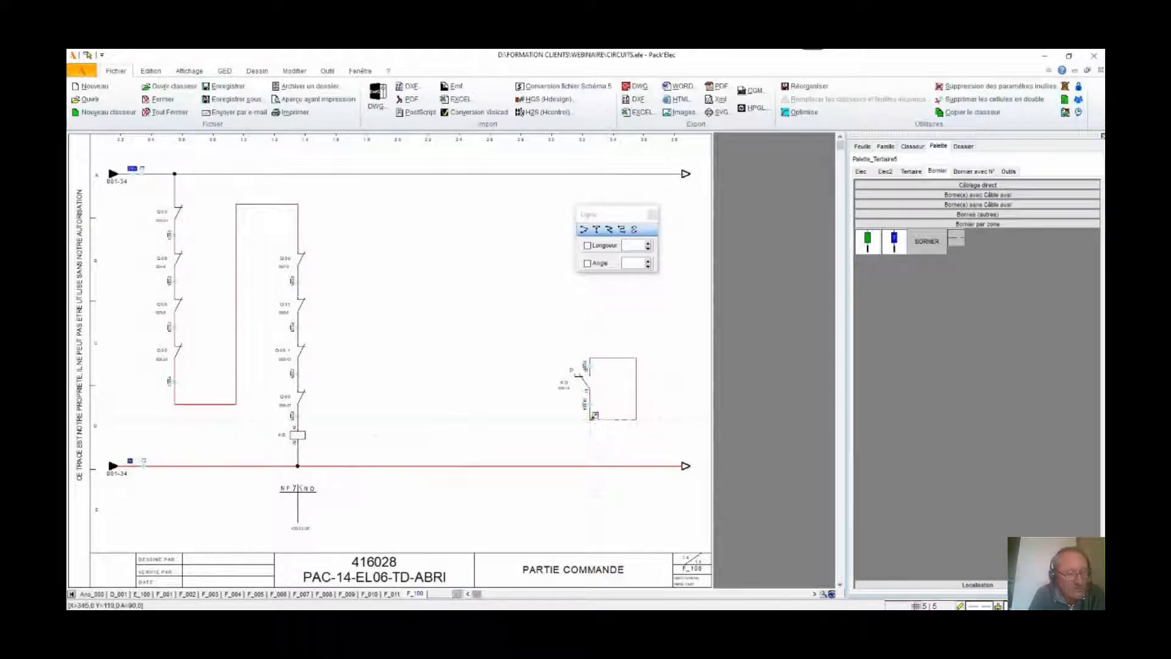
# Add the terminal-strip label to the zone line, with strip XGTC and cable WGTC.
pyautogui.doubleClick(594, 416)
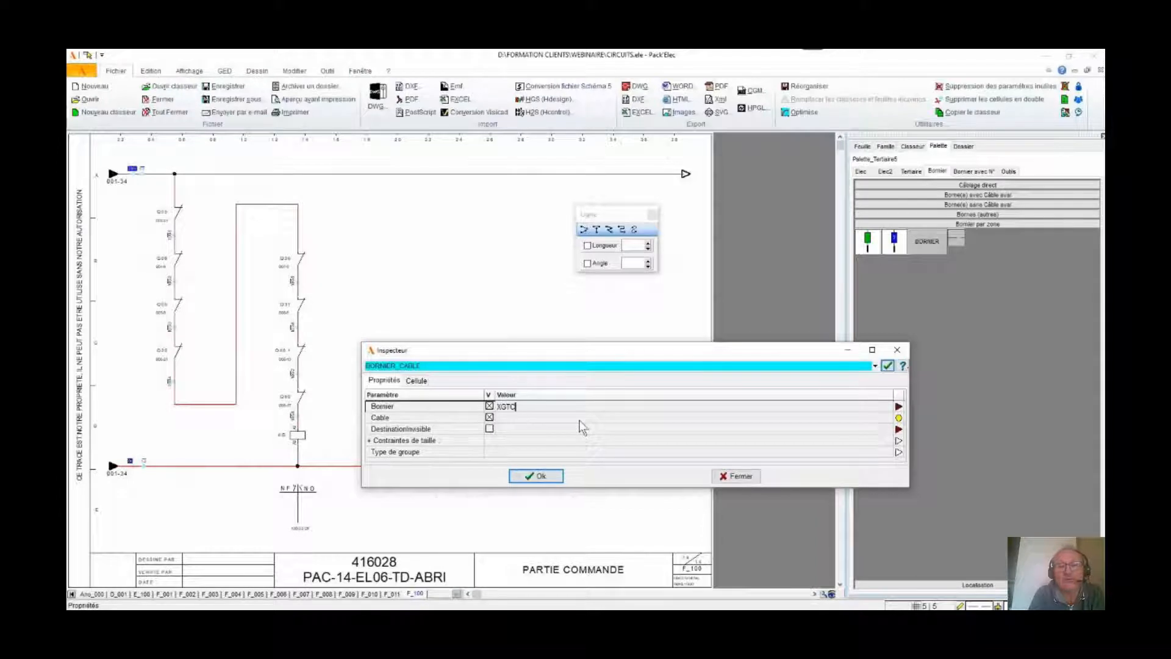
pyautogui.click(540, 418)
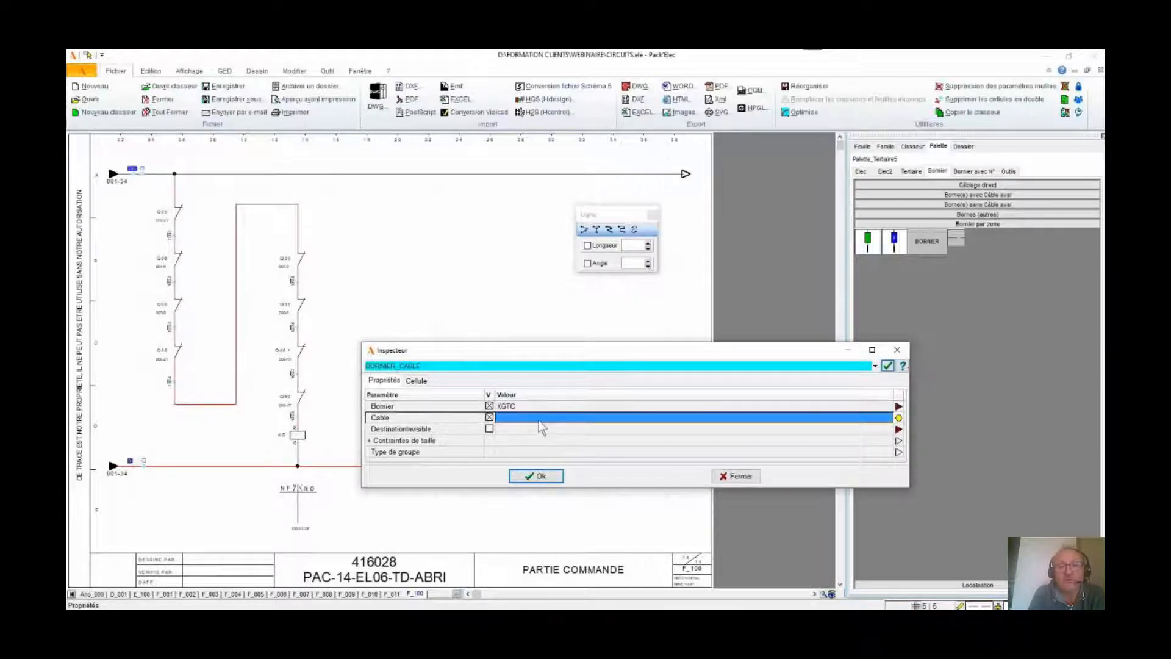
pyautogui.write('WGTC')
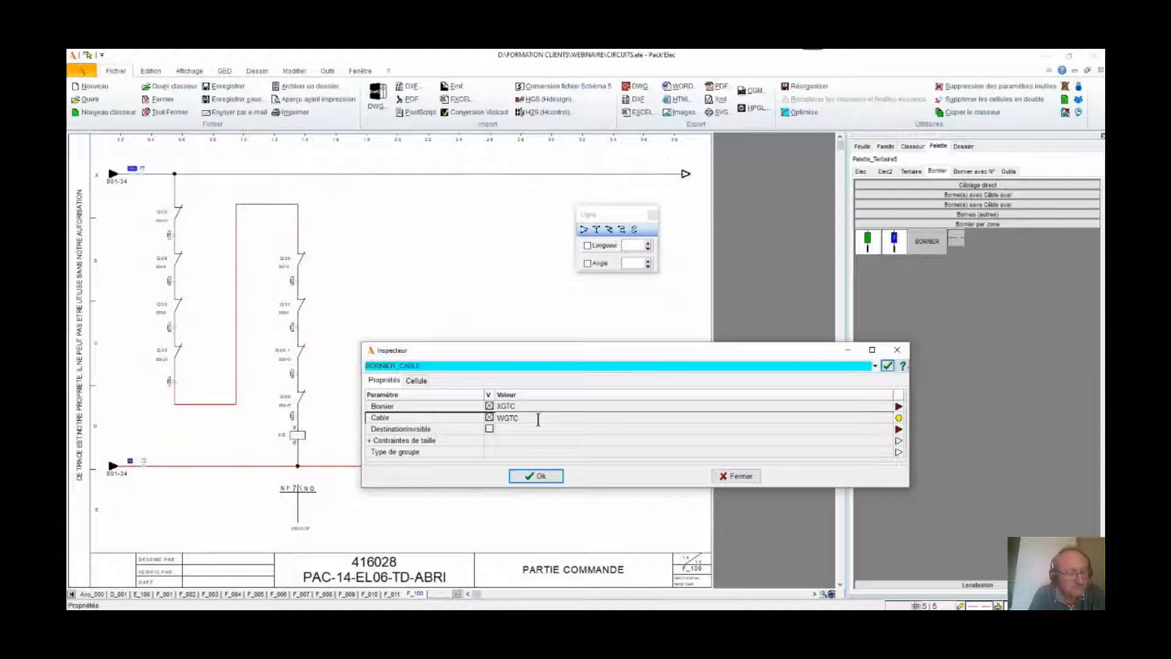
pyautogui.click(551, 474)
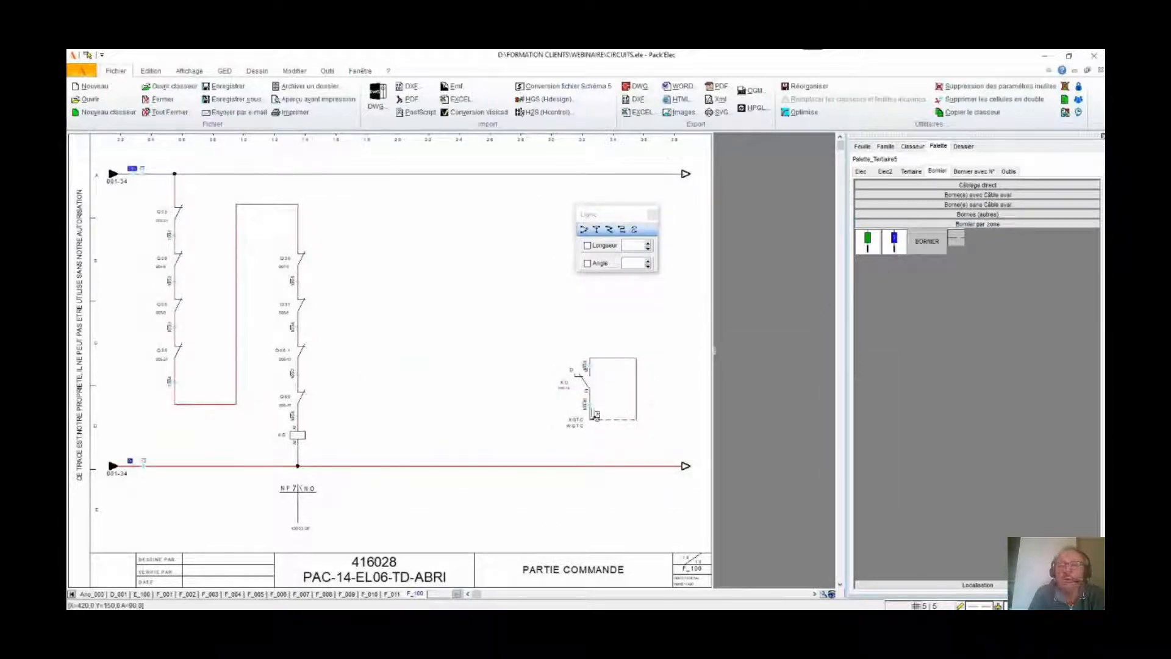
# Insert zone terminals at both wire ends of the KD contact circuit, with order numbers 1 and 2.
pyautogui.doubleClick(595, 416)
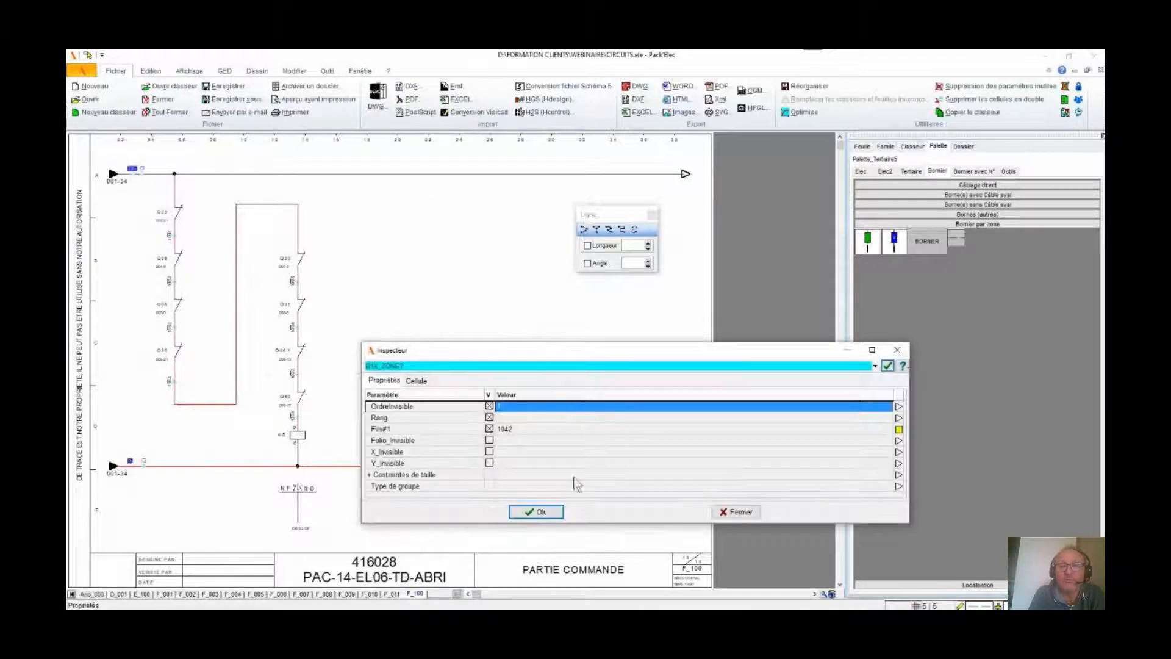
pyautogui.click(543, 513)
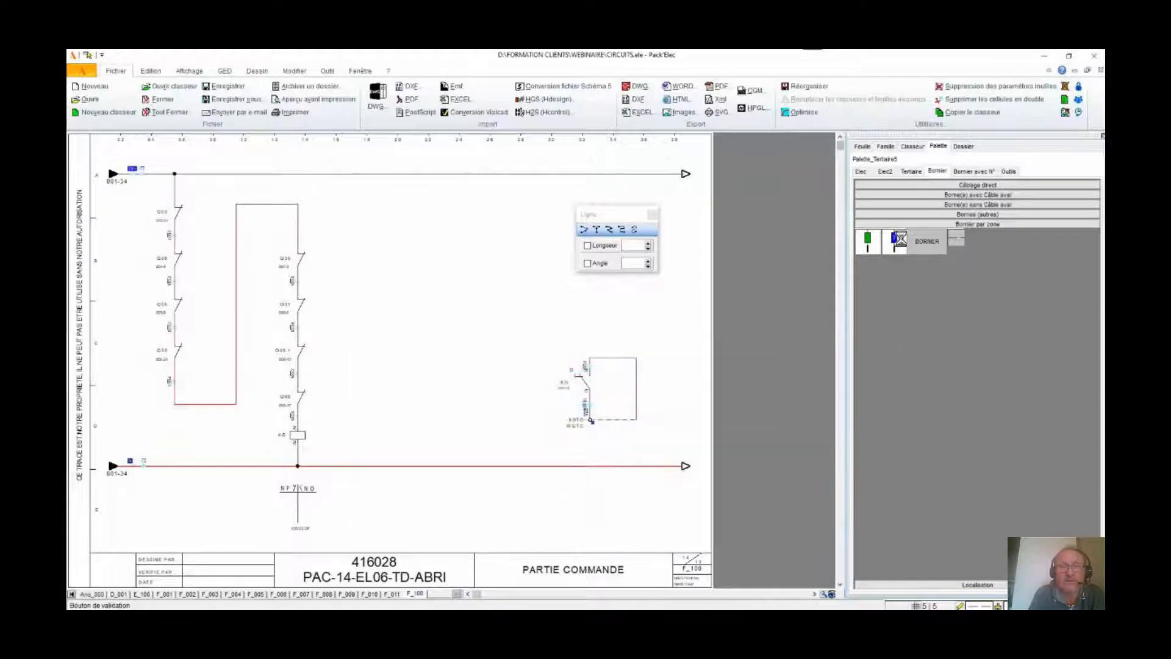
pyautogui.click(641, 430)
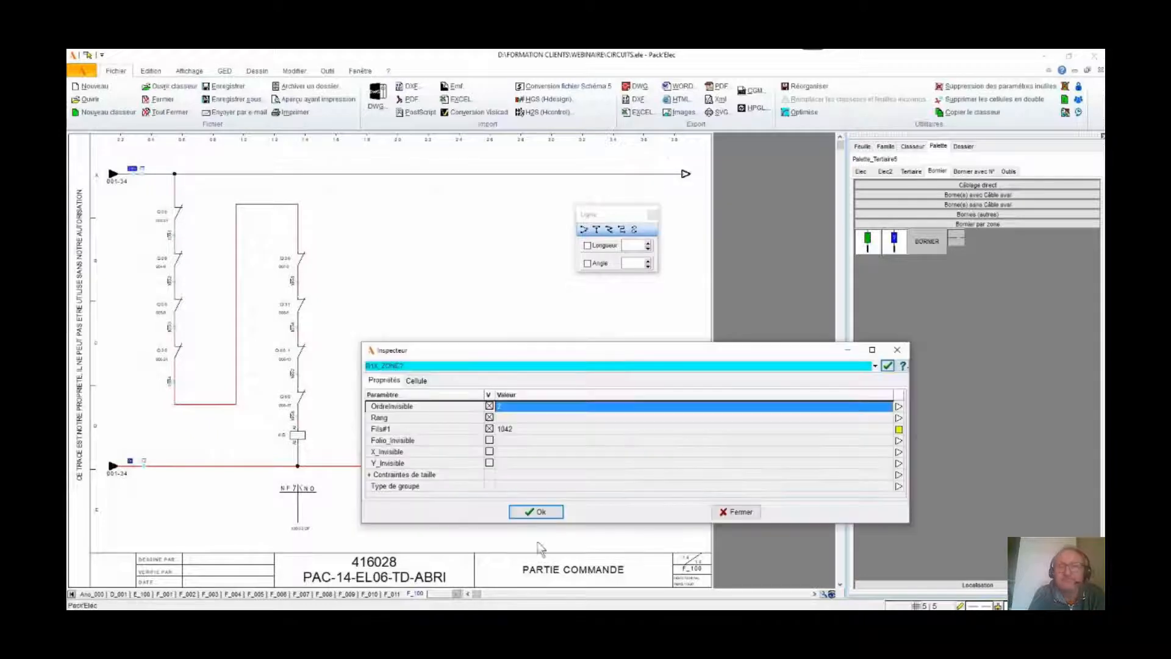
pyautogui.click(547, 515)
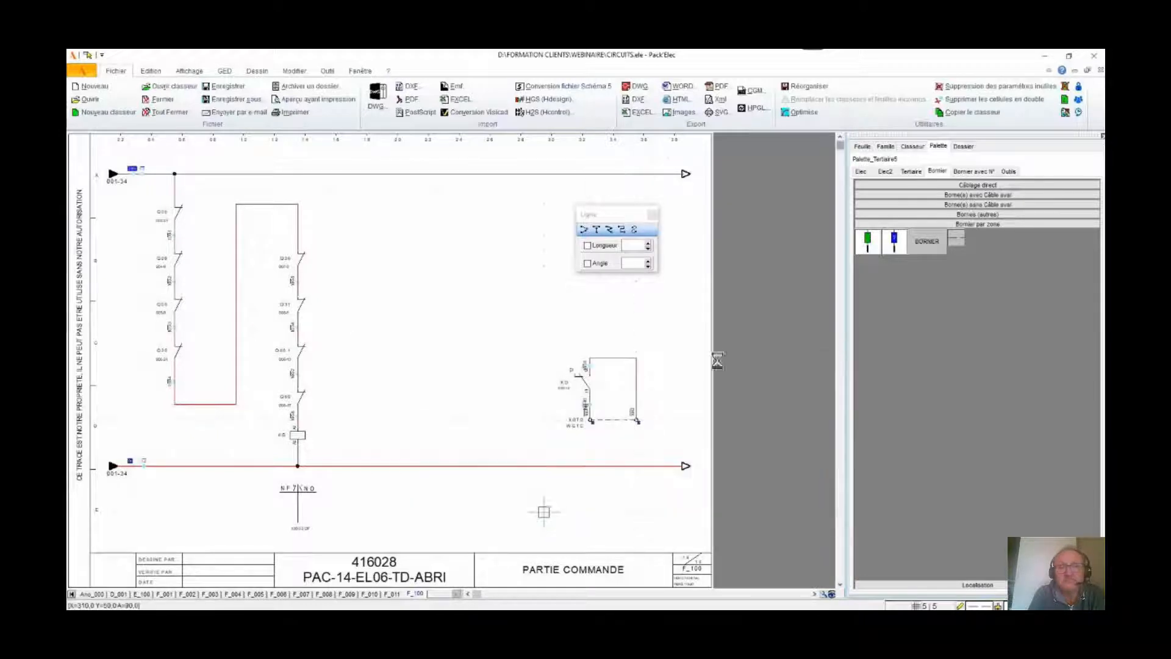
# Place a one-wire direct cable symbol at the XGTC terminals, naming the cable WGTC and its destination GTC.
pyautogui.click(950, 187)
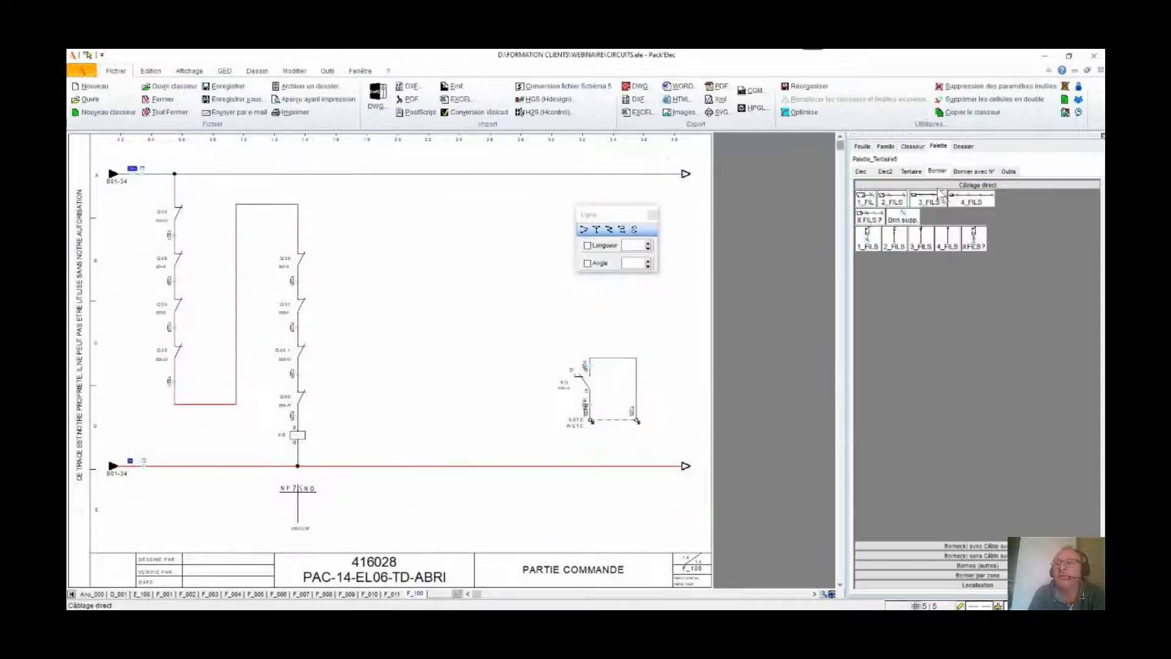
pyautogui.click(866, 203)
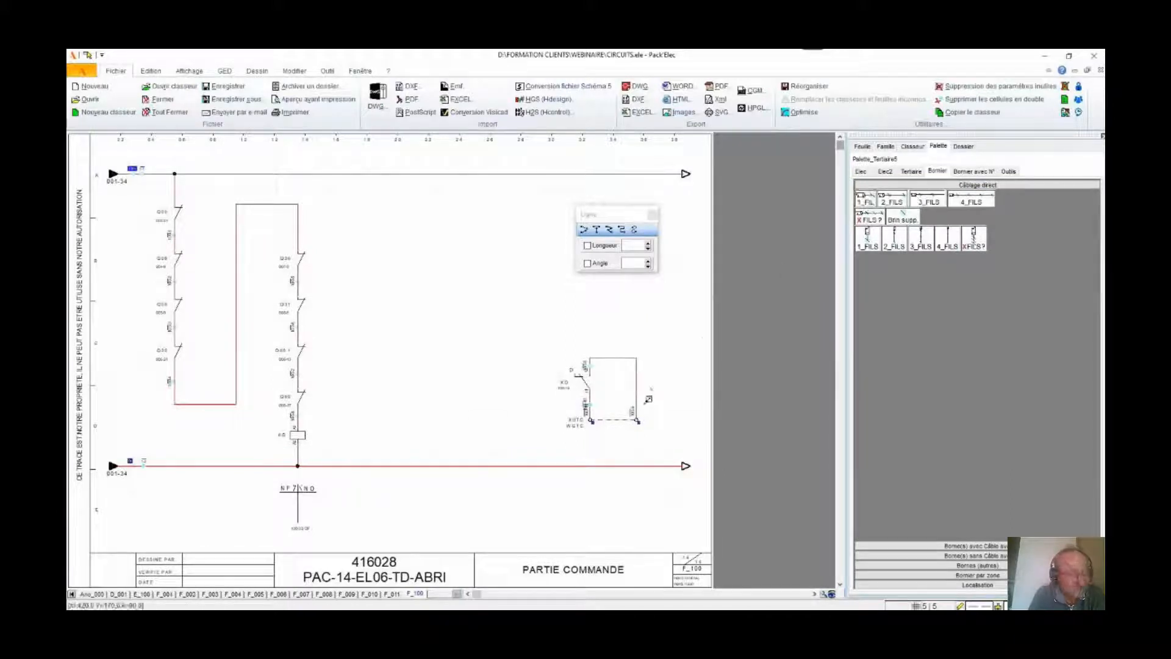
pyautogui.click(621, 427)
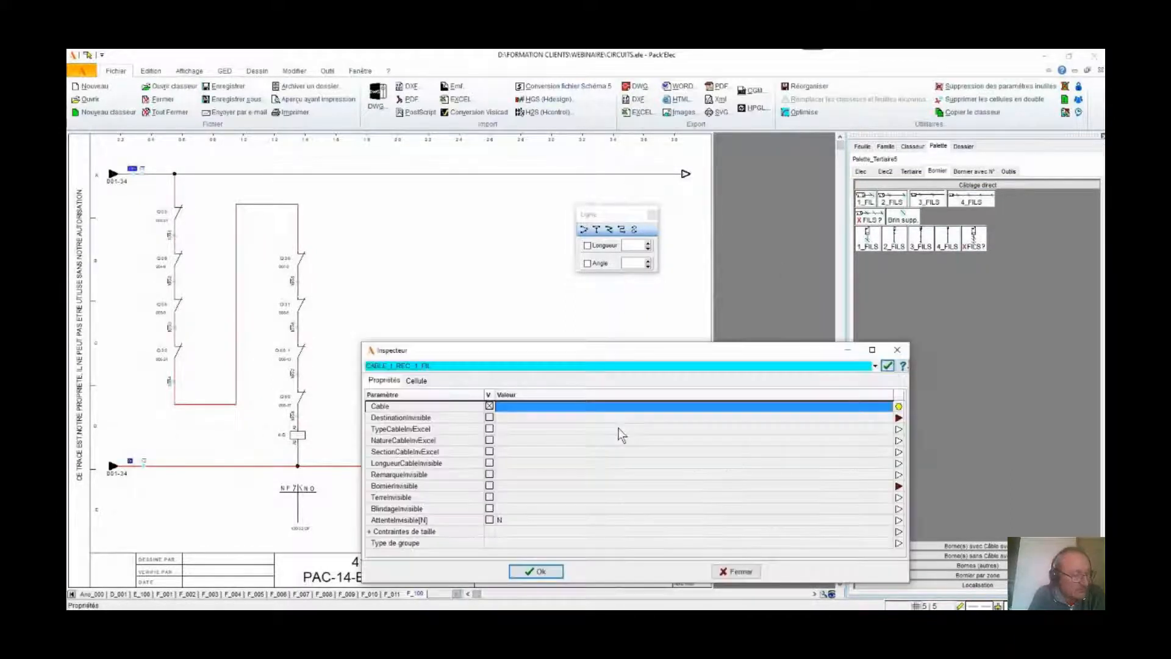
pyautogui.click(571, 407)
pyautogui.write('WGTC')
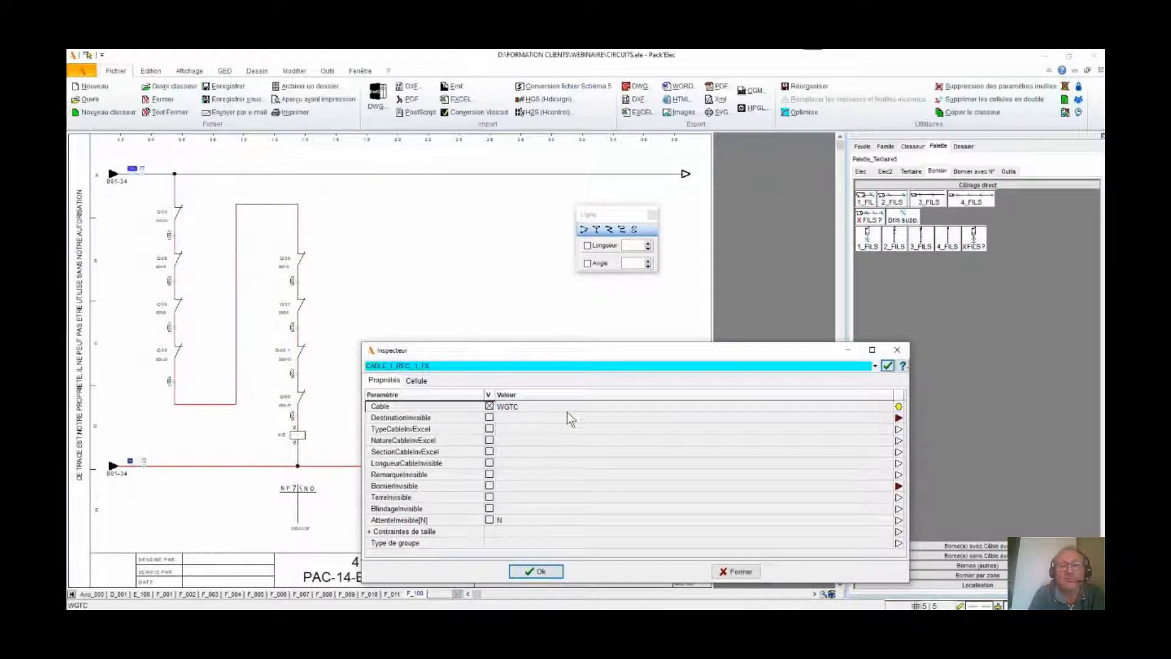
pyautogui.click(568, 420)
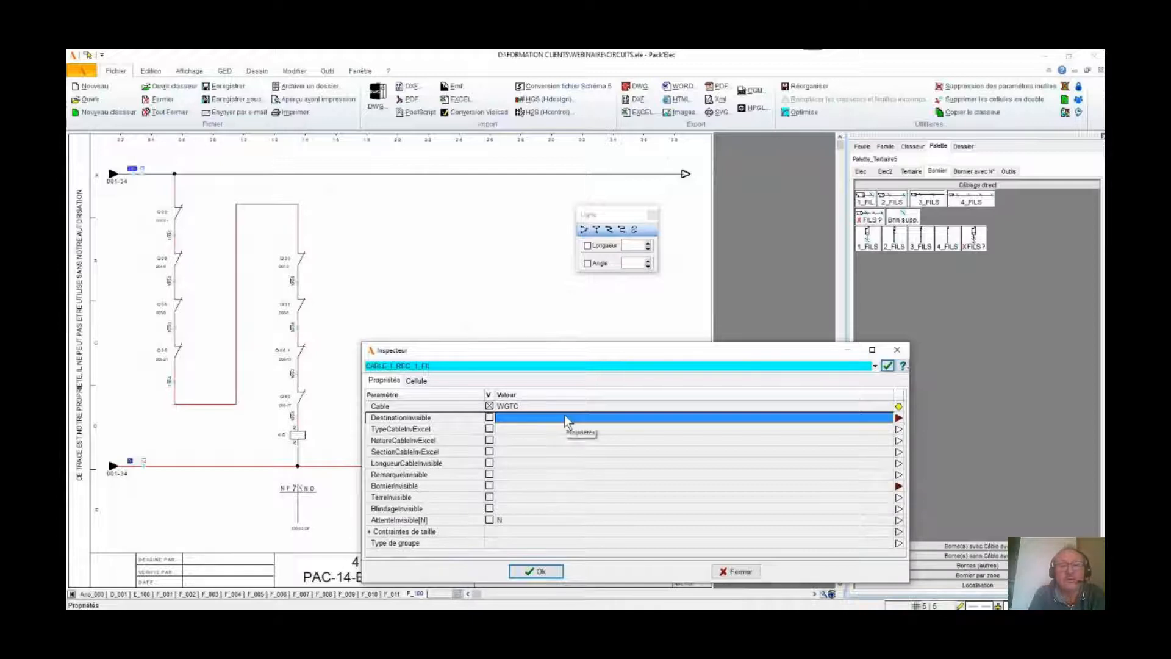
pyautogui.write('GTC')
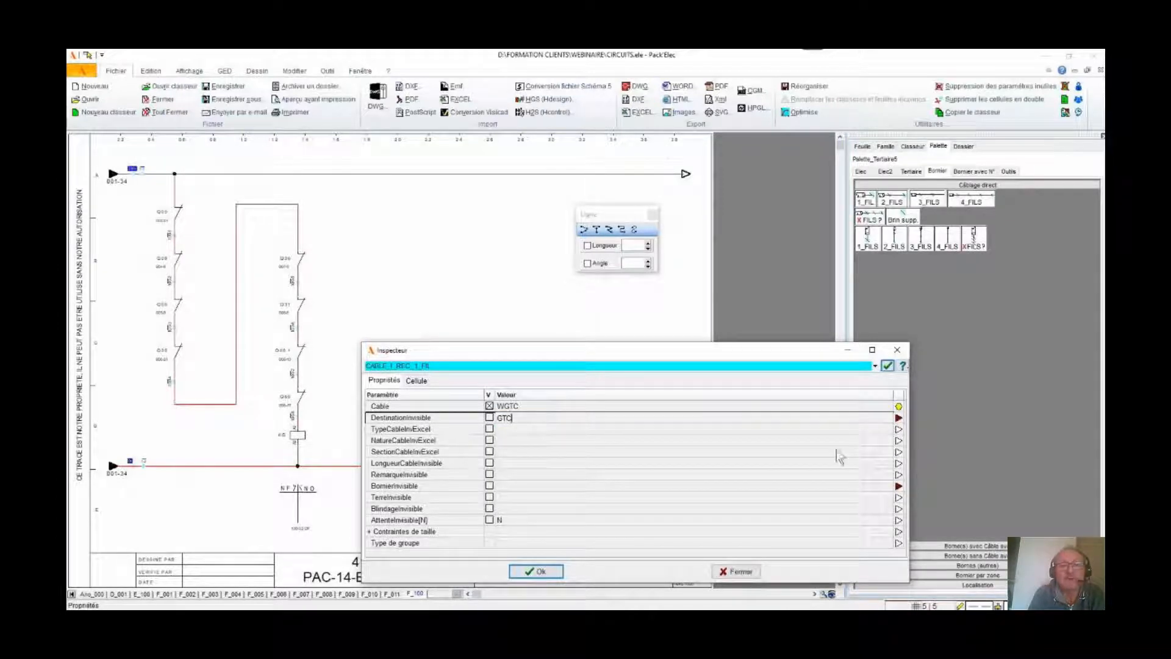
# Find the SYT1 cables in the cable list and assign type SYT1, nature 2P, section 0.9 to cable WGTC.
pyautogui.click(899, 431)
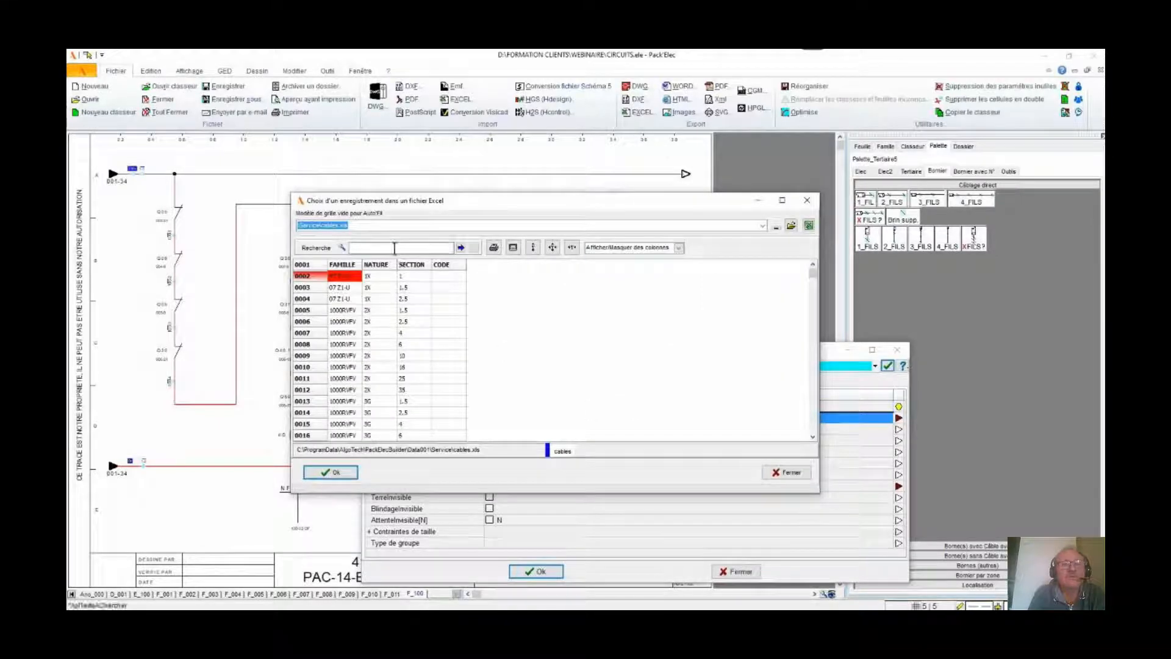
pyautogui.write('SYT')
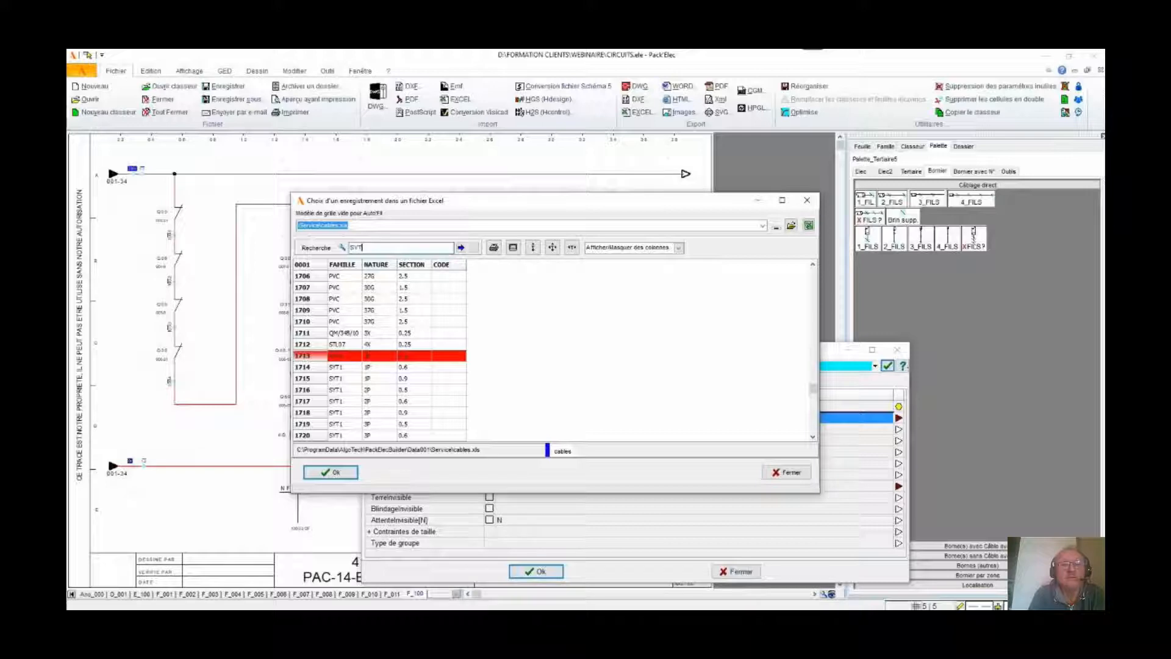
pyautogui.scroll(-1, 382, 357)
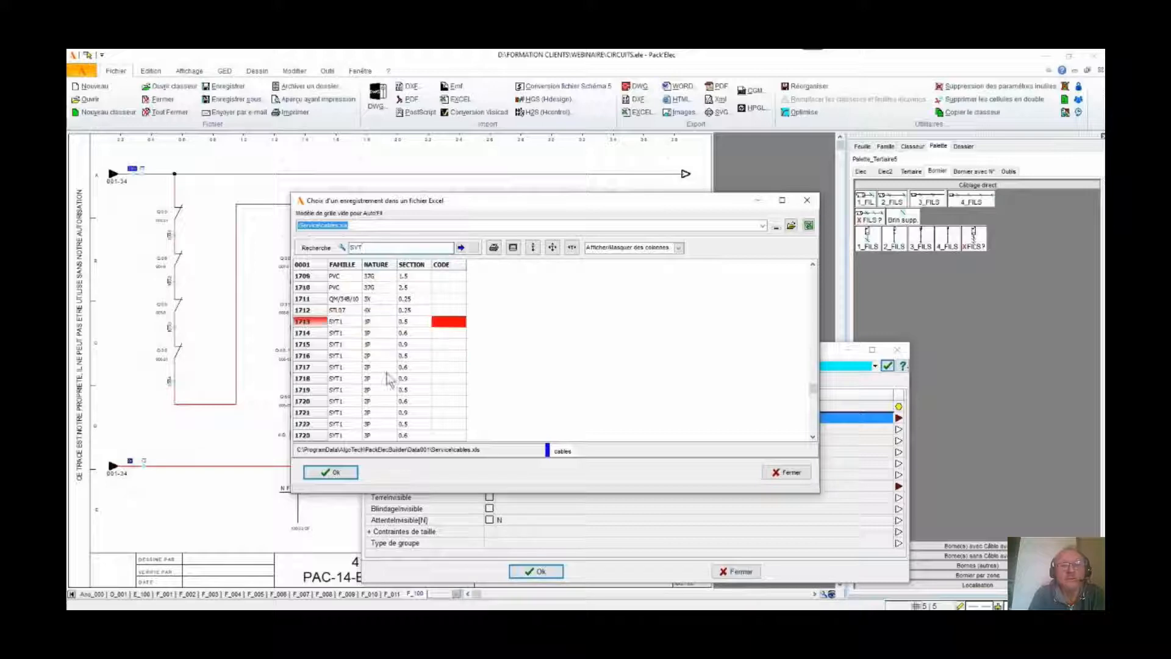
pyautogui.click(310, 377)
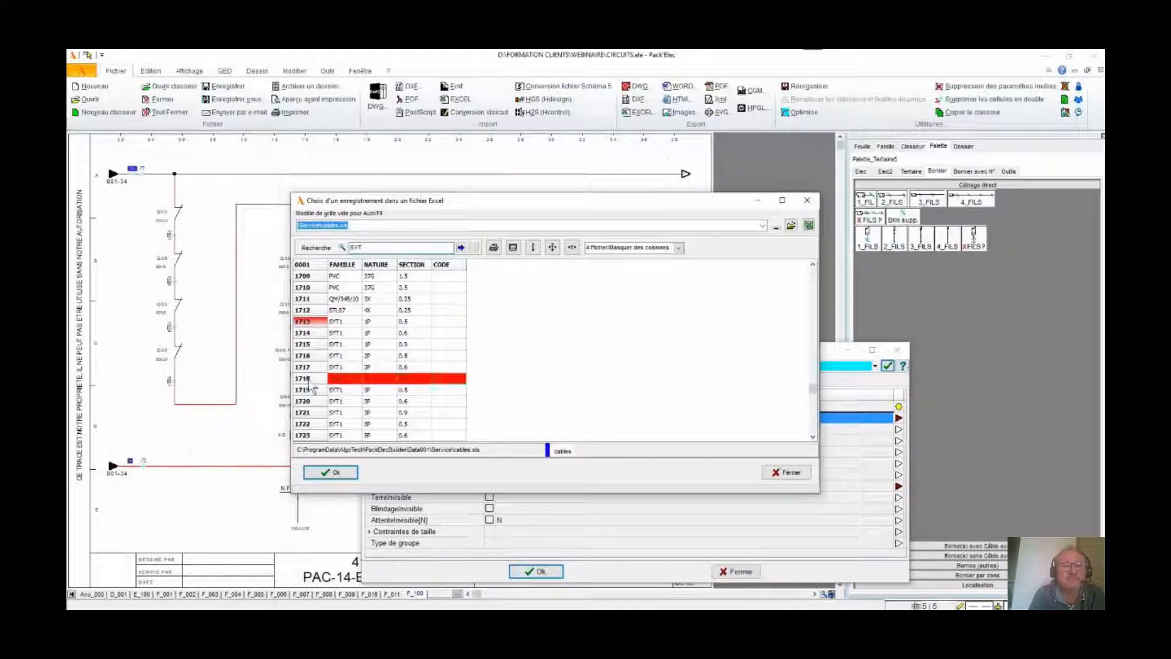
pyautogui.click(330, 472)
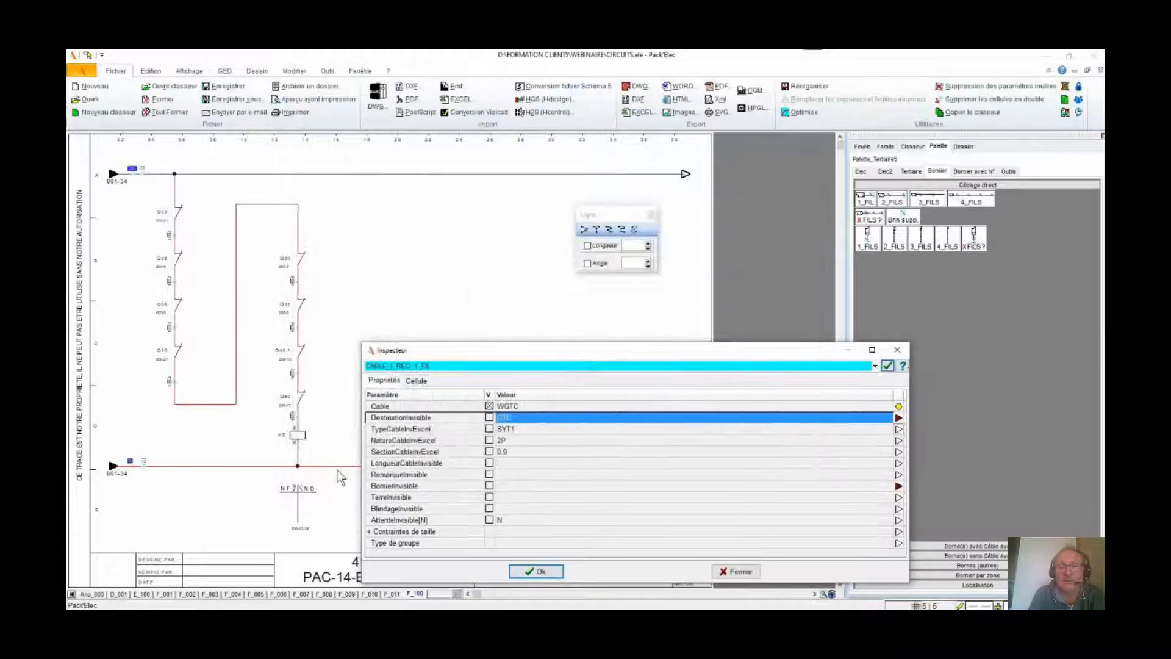
# Set cable WGTC's length to 15 and its AttenteInvisible option to O, and apply the properties.
pyautogui.click(510, 465)
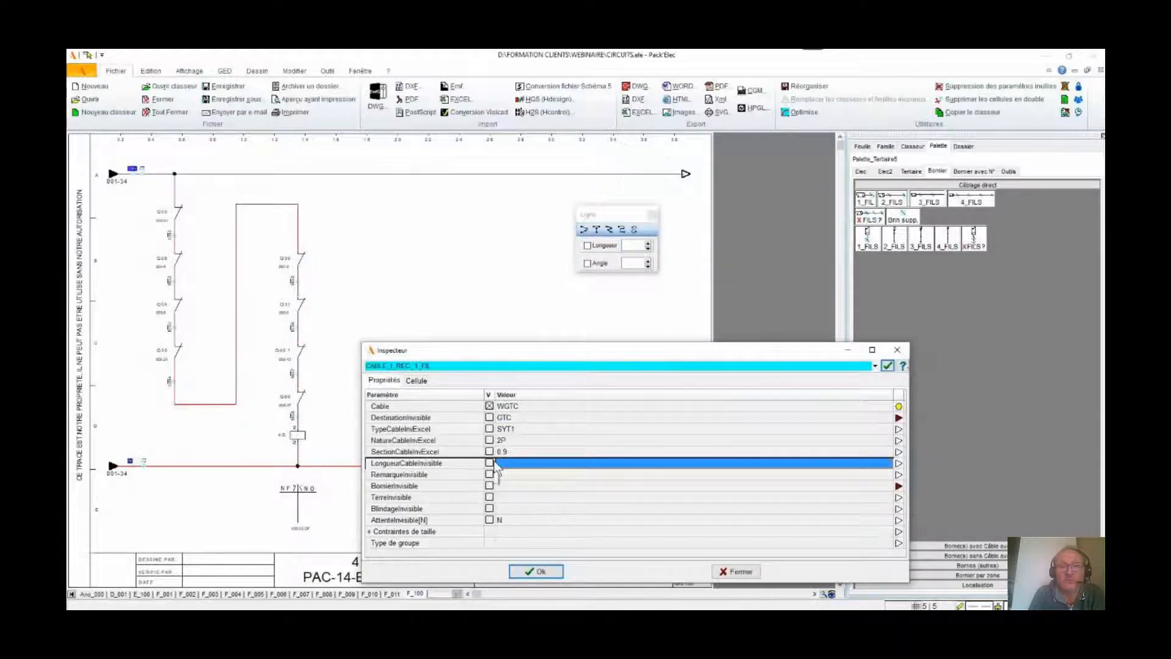
pyautogui.write('15')
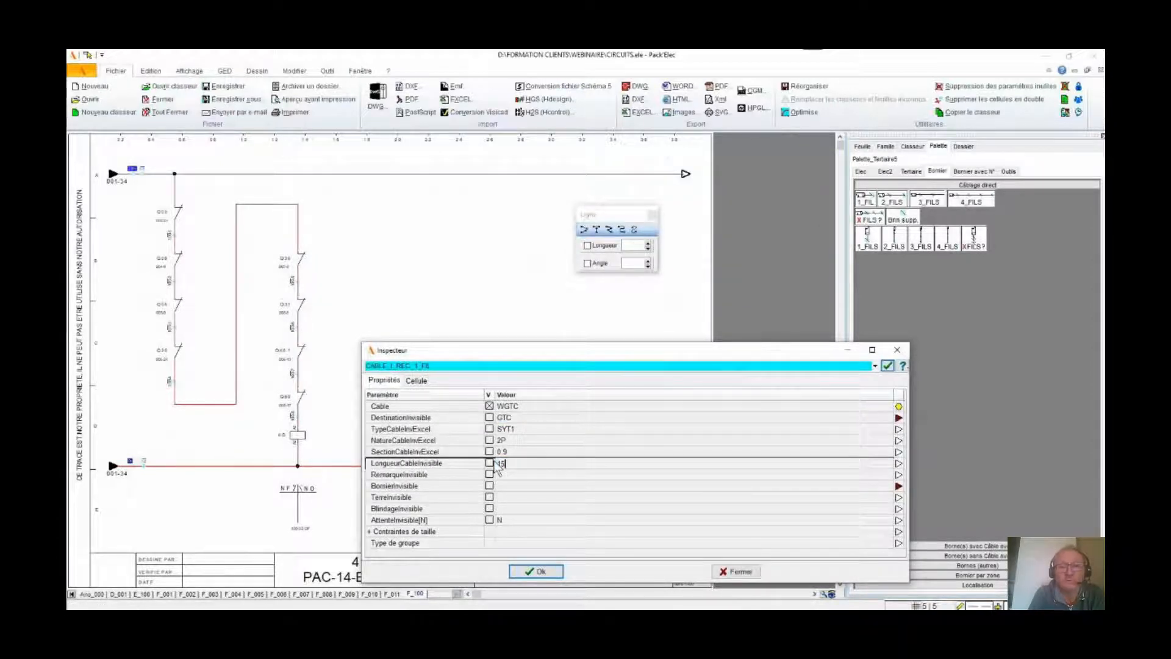
pyautogui.click(516, 521)
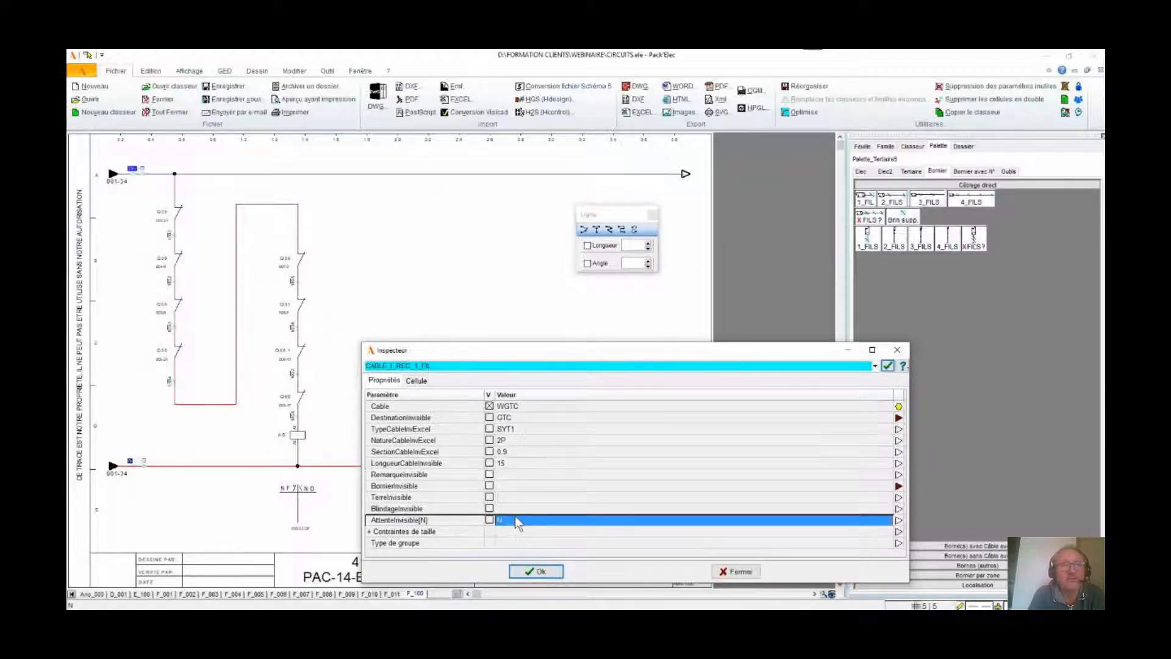
pyautogui.write('0')
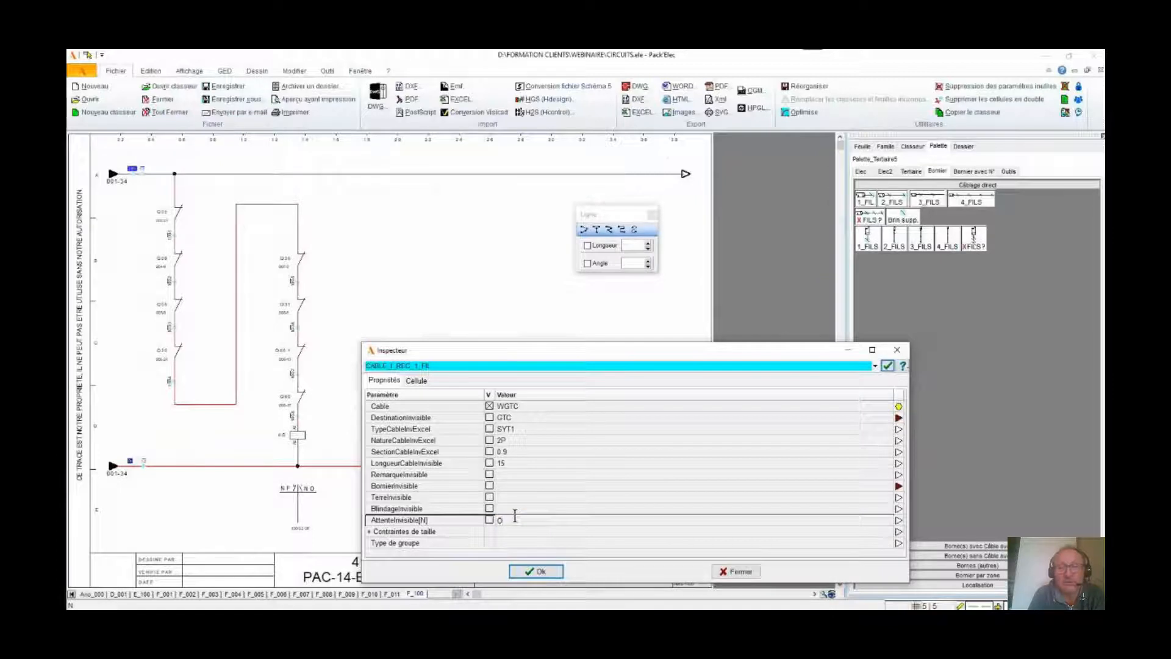
pyautogui.click(555, 574)
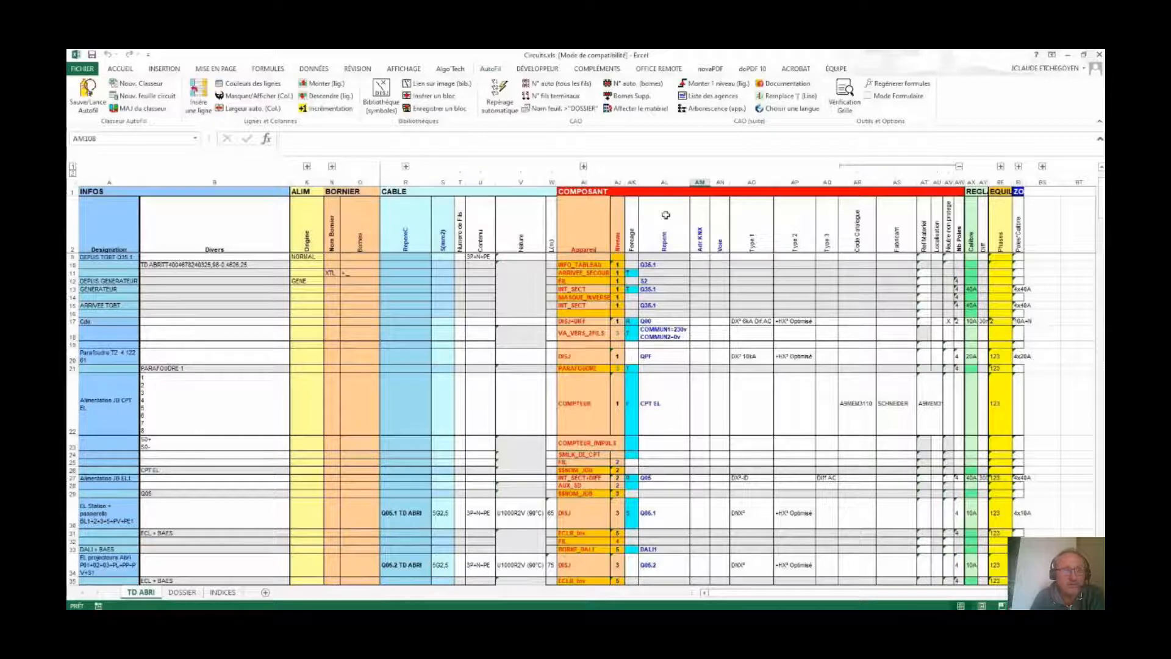
# In Excel, create terminals automatically on the TD ABRI sheet according to the cable, with strip label XP and without creating cable labels.
pyautogui.click(637, 86)
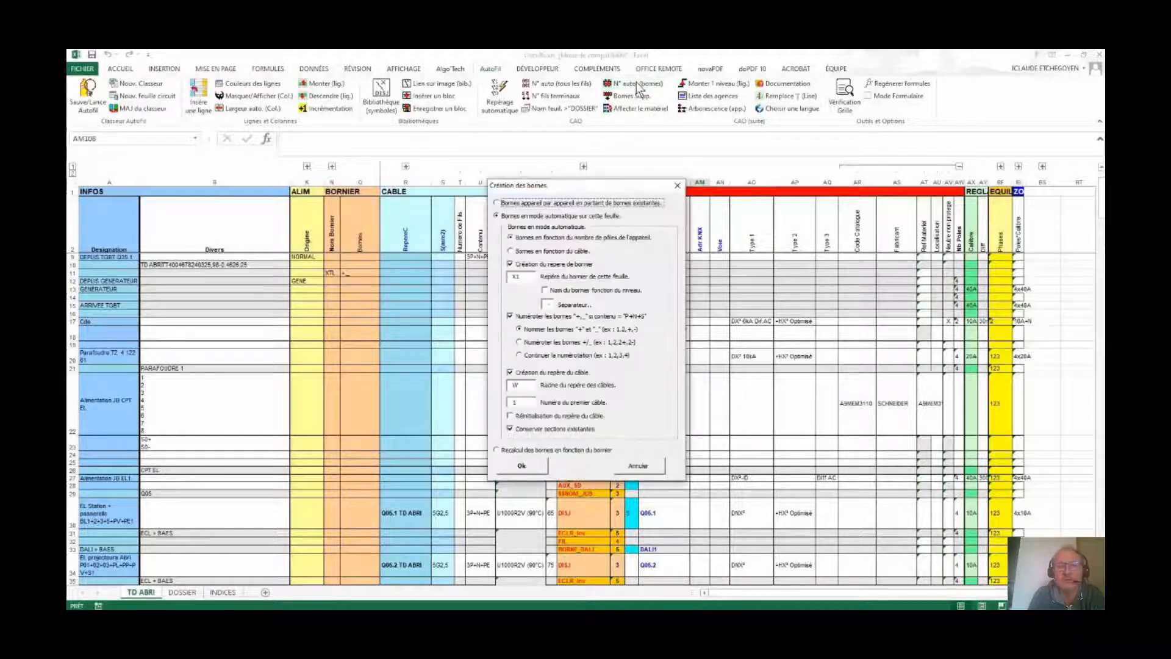
pyautogui.click(535, 276)
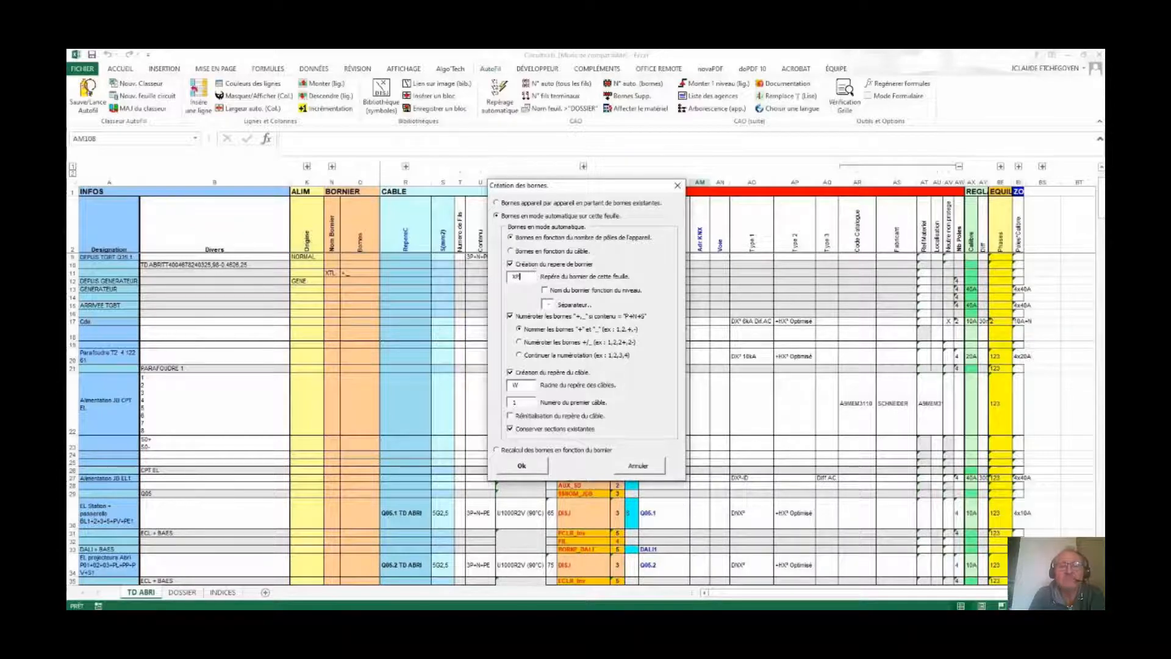
pyautogui.click(511, 252)
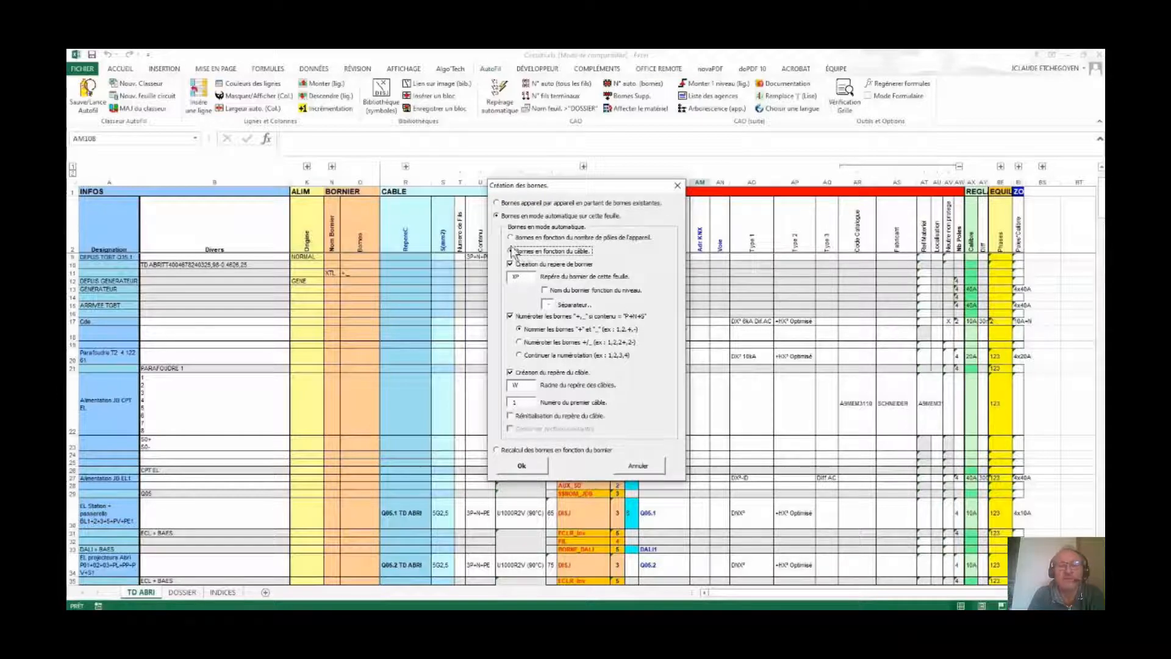
pyautogui.click(509, 263)
pyautogui.click(512, 374)
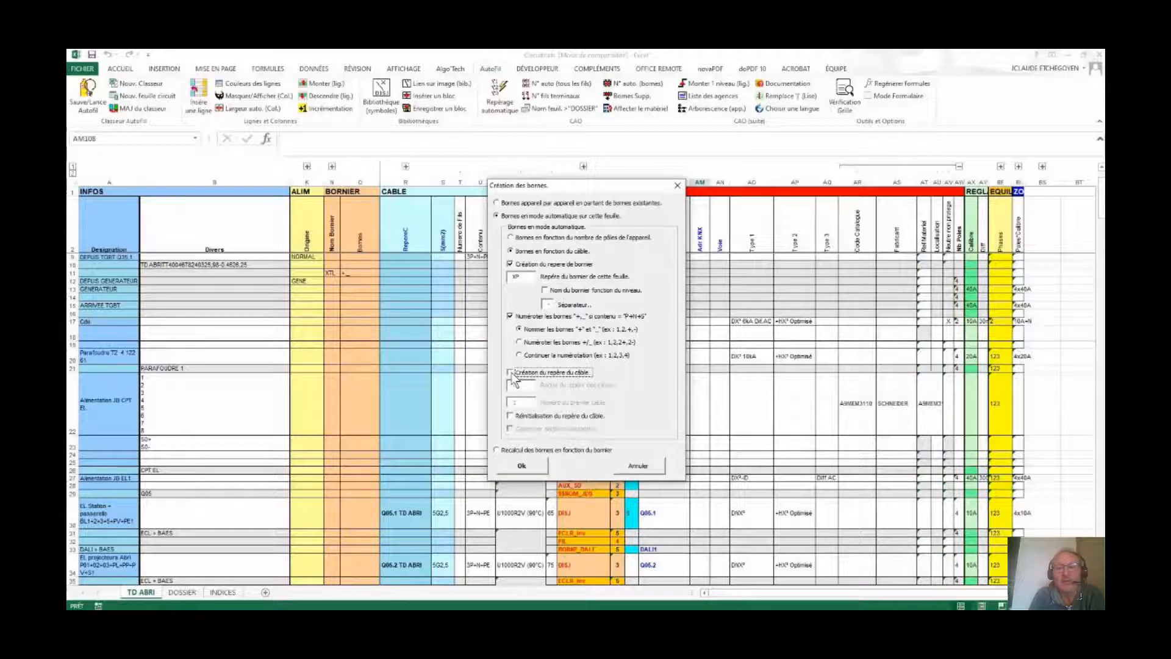
pyautogui.click(522, 466)
# Review the terminal-strip names and terminal numbers assigned to the cabled circuits throughout the TD ABRI sheet.
pyautogui.scroll(-7, 528, 461)
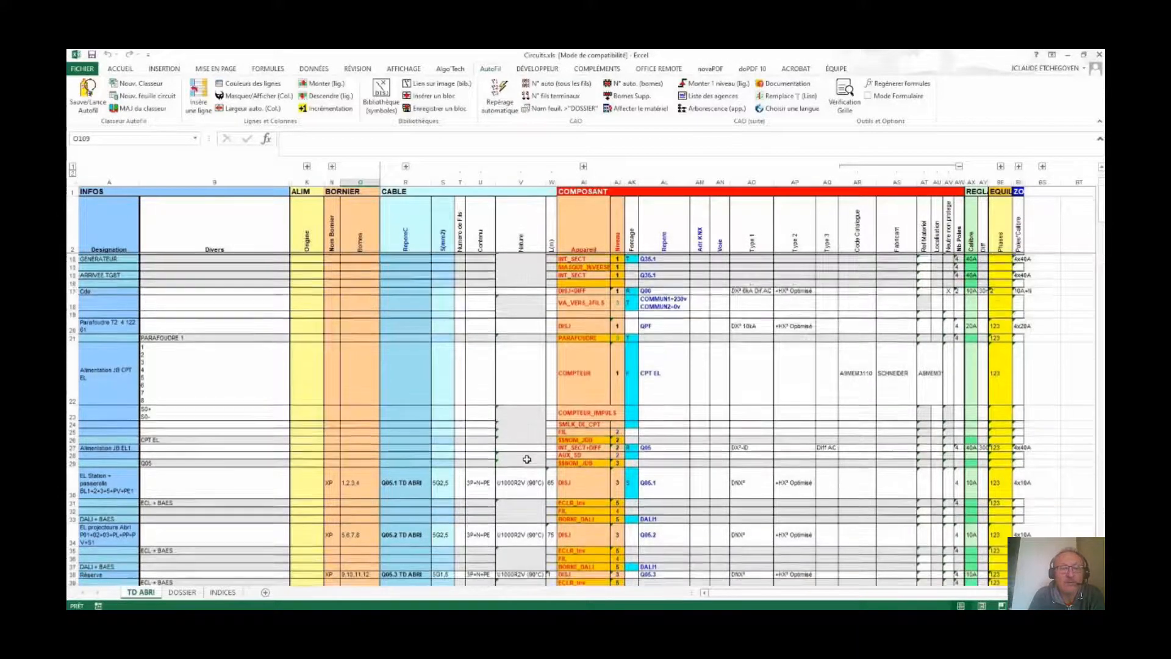
pyautogui.scroll(-7, 527, 455)
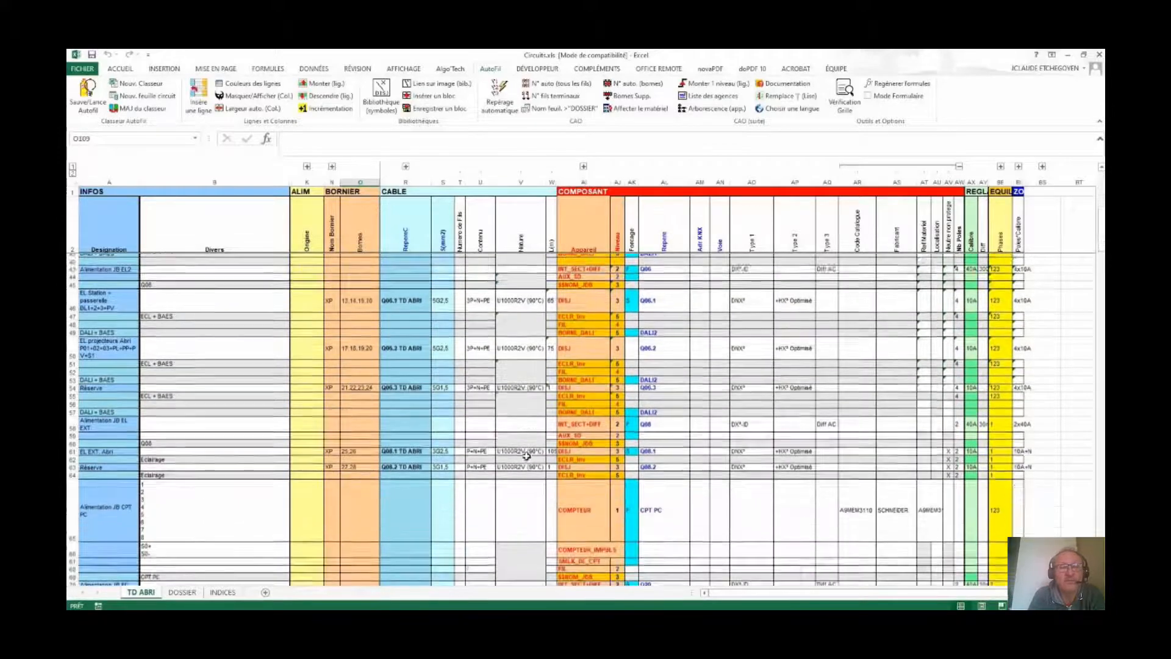
pyautogui.scroll(-9, 526, 456)
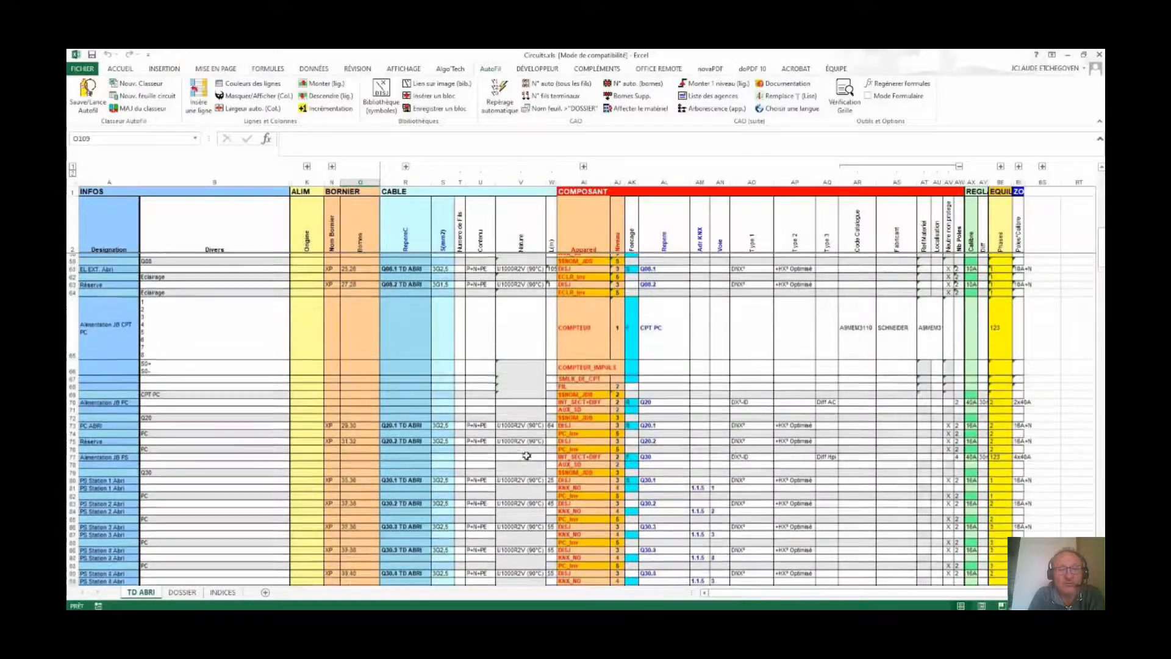
pyautogui.scroll(-5, 527, 455)
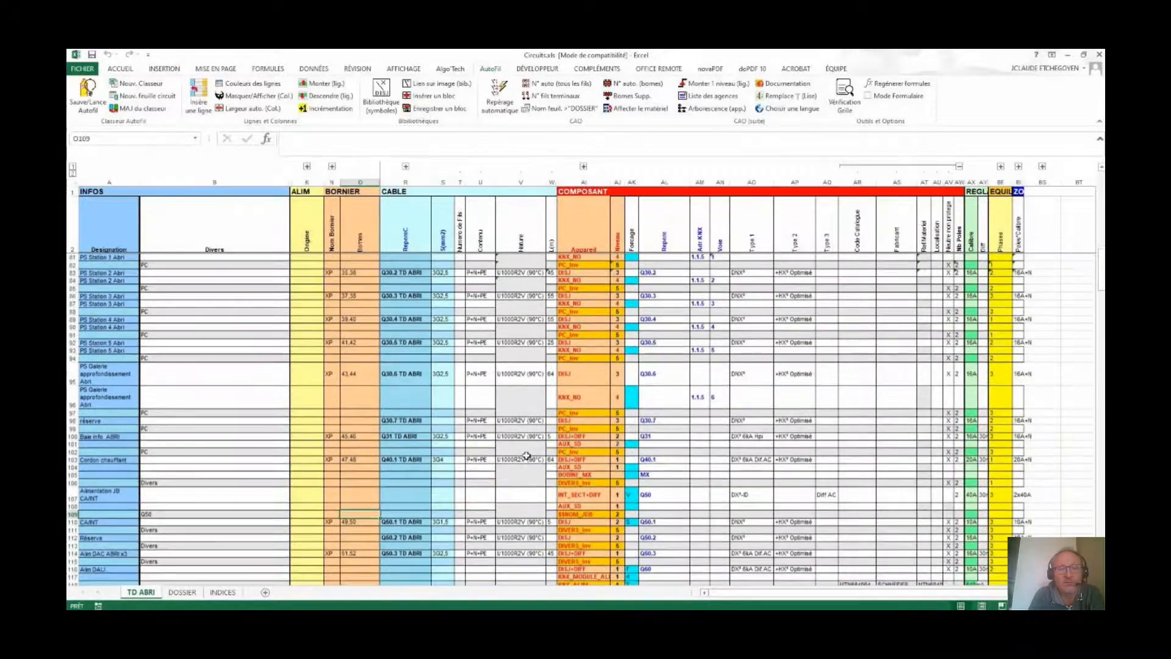
pyautogui.scroll(-1, 526, 455)
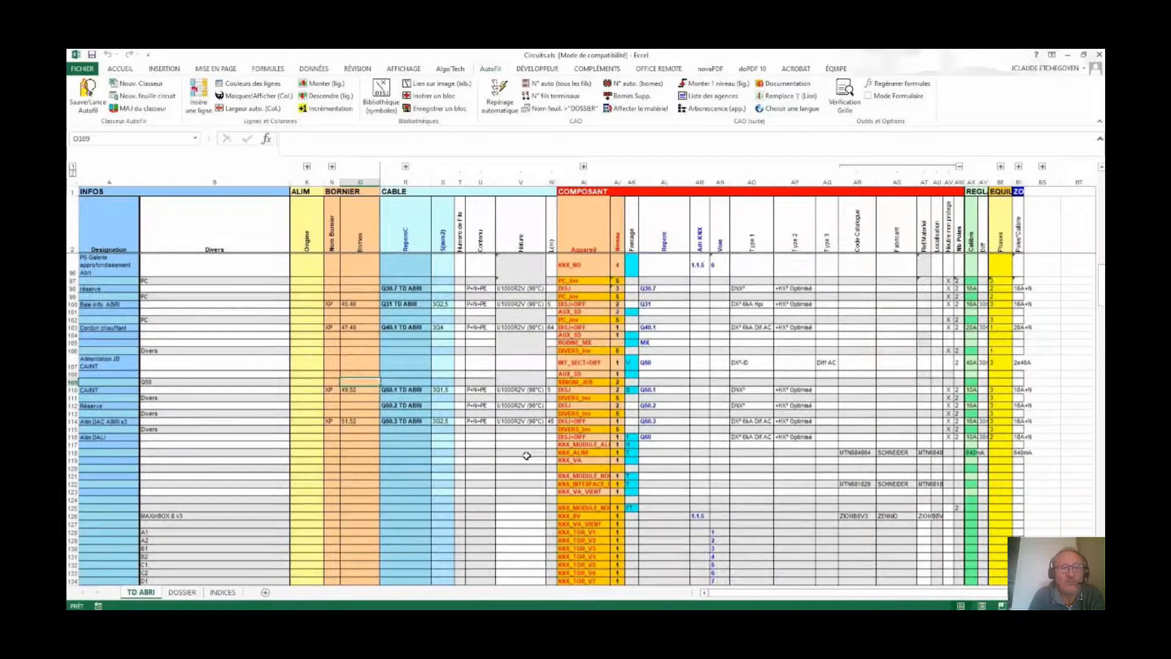
pyautogui.scroll(6, 525, 456)
pyautogui.scroll(15, 525, 455)
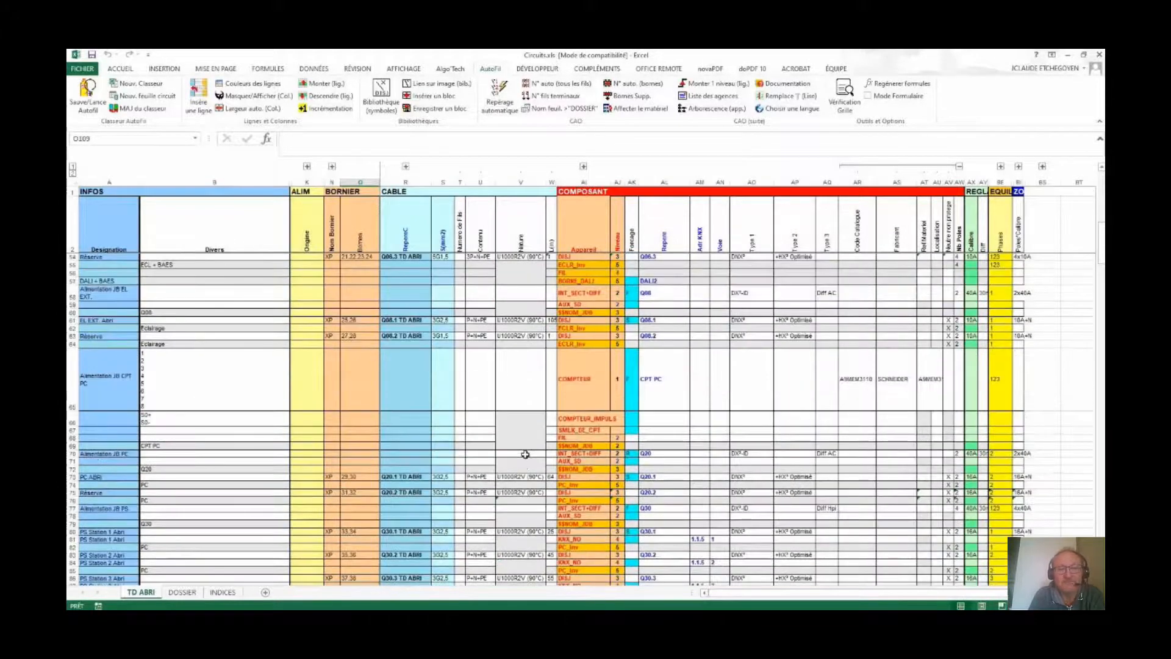
pyautogui.scroll(3, 525, 455)
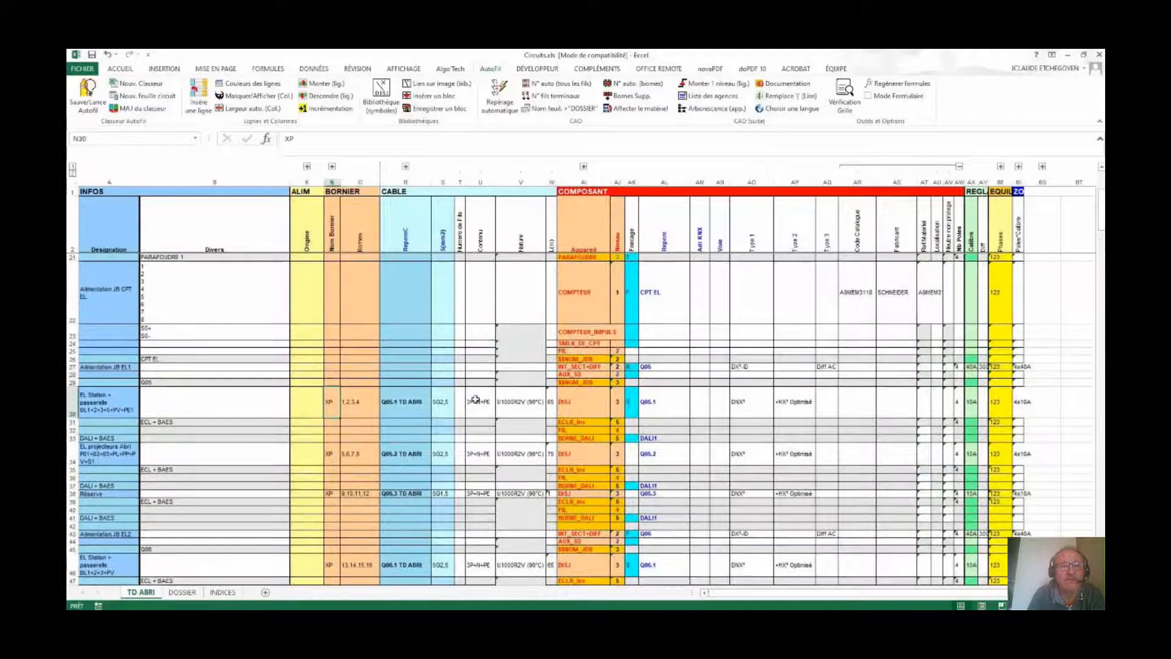
# Copy circuit Q05.1's strip and cable data to its DALI + BAES row, with terminals D1+,D1_,+,_ and cable Q05.1 TD BAES.
pyautogui.moveTo(330, 403); pyautogui.dragTo(537, 404)
pyautogui.hotkey('ctrl', 'c')
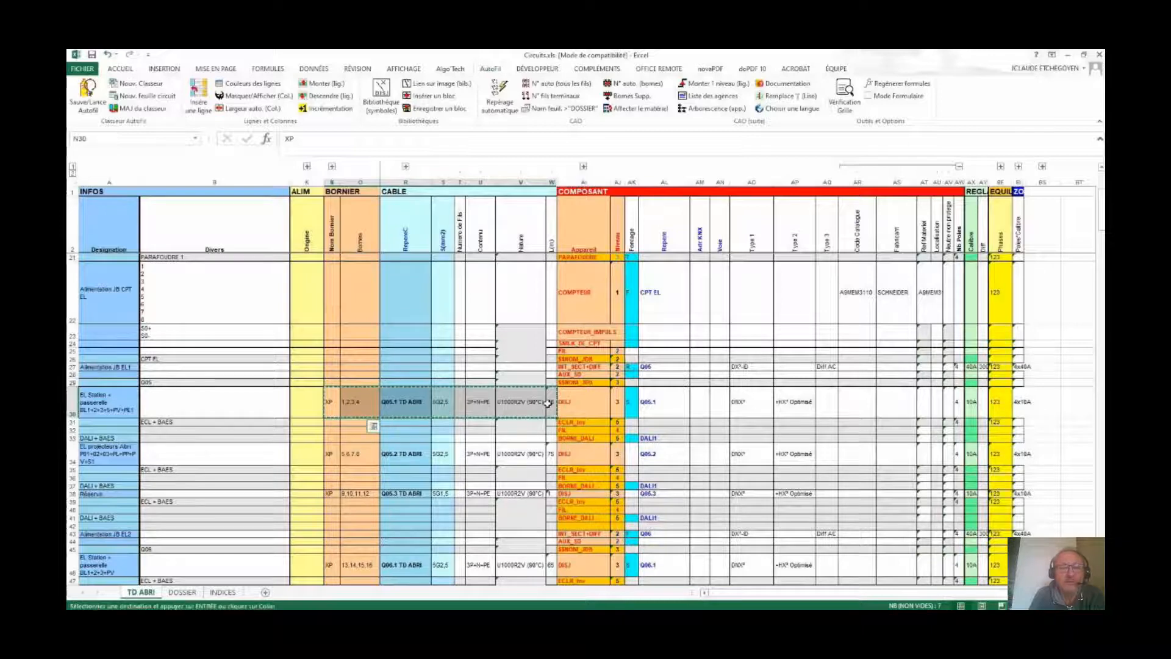
pyautogui.click(334, 438)
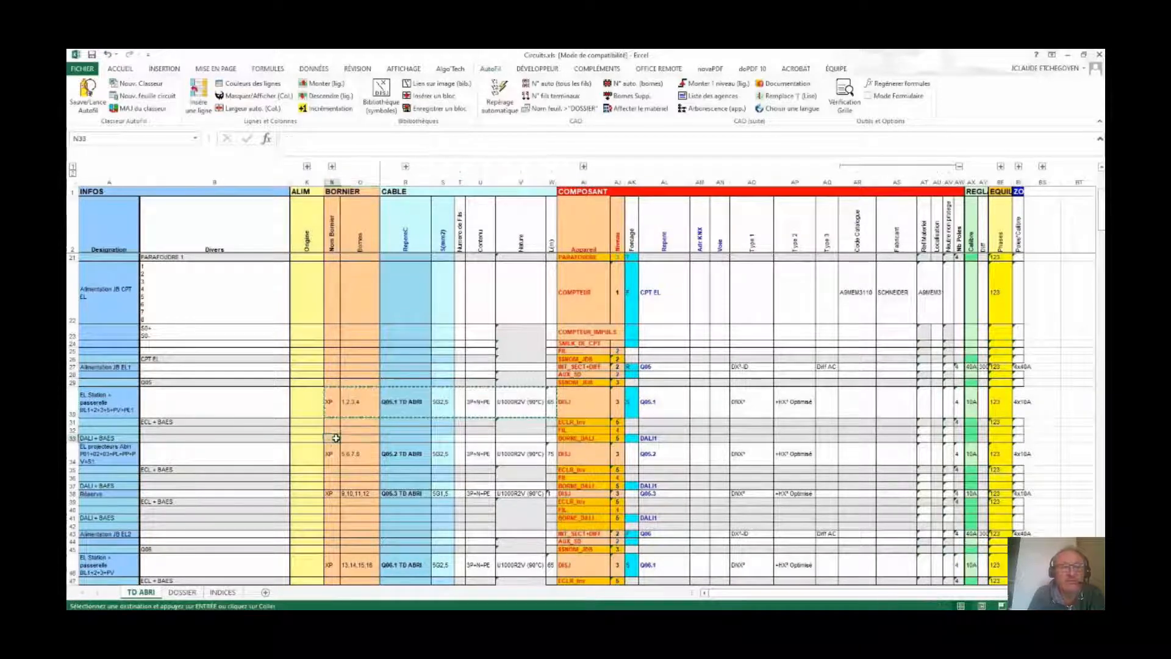
pyautogui.hotkey('ctrl', 'v')
pyautogui.click(354, 438)
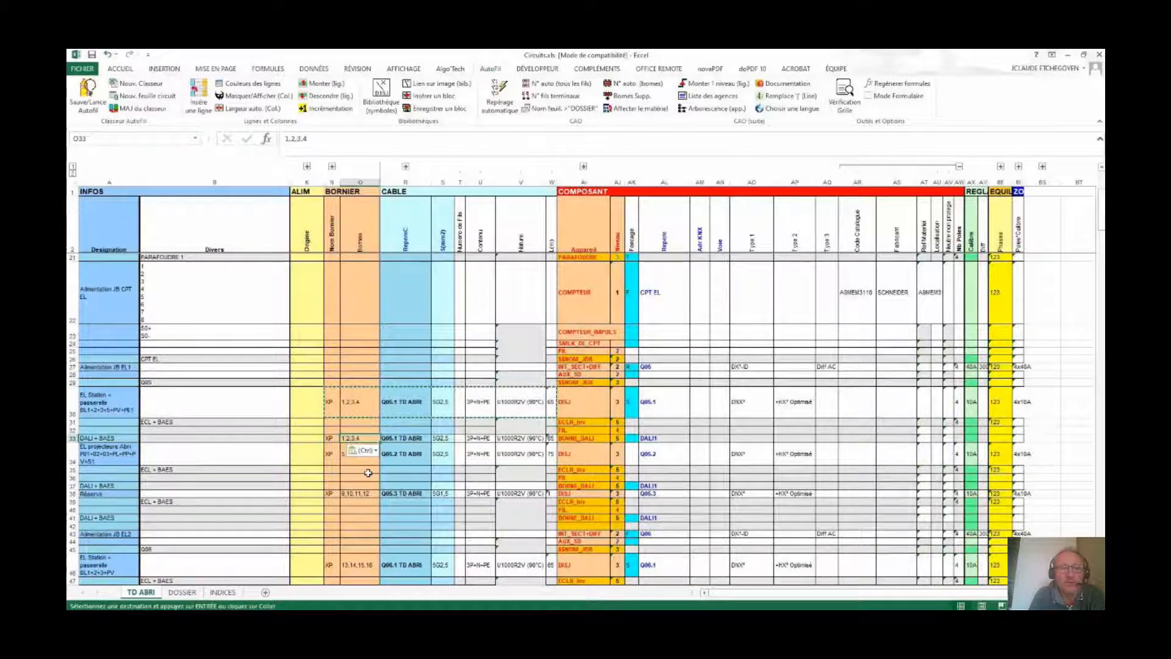
pyautogui.write('D1+')
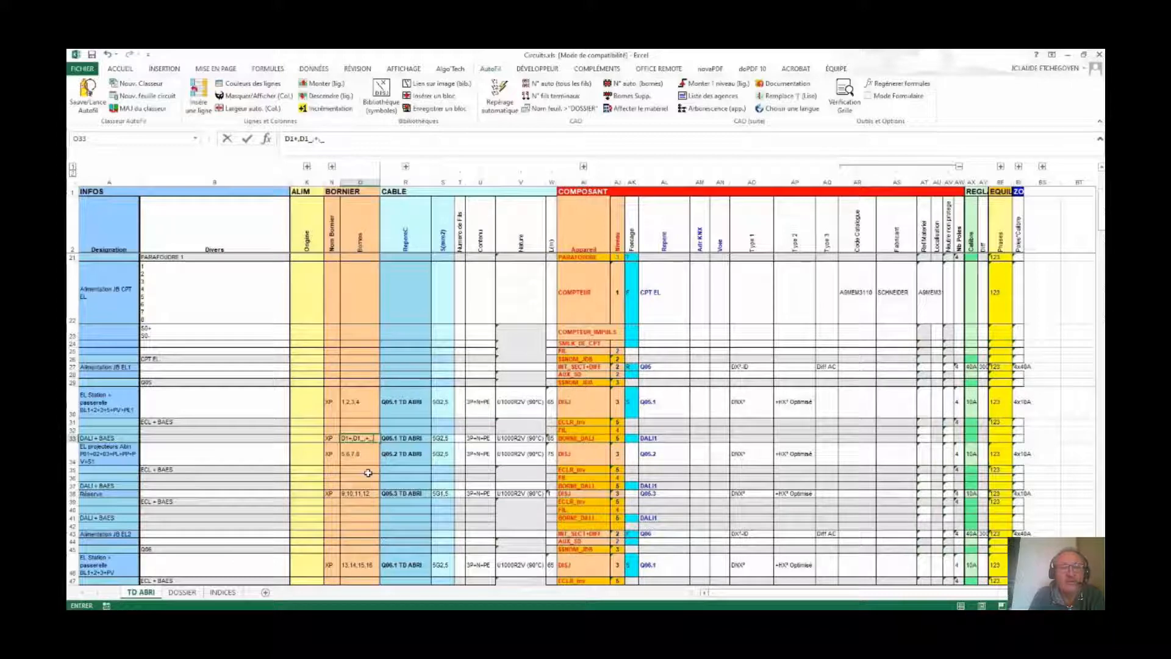
pyautogui.click(406, 438)
pyautogui.doubleClick(324, 139)
pyautogui.write('BAES')
# Fill circuit Q05.2's DALI + BAES row with strip XP, terminals D1+,D1_,+,_ and cable Q05.2 TD BAES.
pyautogui.moveTo(551, 438); pyautogui.dragTo(332, 438)
pyautogui.hotkey('ctrl', 'c')
pyautogui.click(335, 486)
pyautogui.hotkey('ctrl', 'v')
pyautogui.click(407, 486)
pyautogui.press('Escape')
pyautogui.click(552, 487)
# Copy the Q05.3 and Q06.1 strip and cable data to their DALI + BAES rows, using terminals D1+,D1_,+,_ and TD BAES cable names.
pyautogui.moveTo(332, 493); pyautogui.dragTo(551, 493)
pyautogui.hotkey('ctrl', 'c')
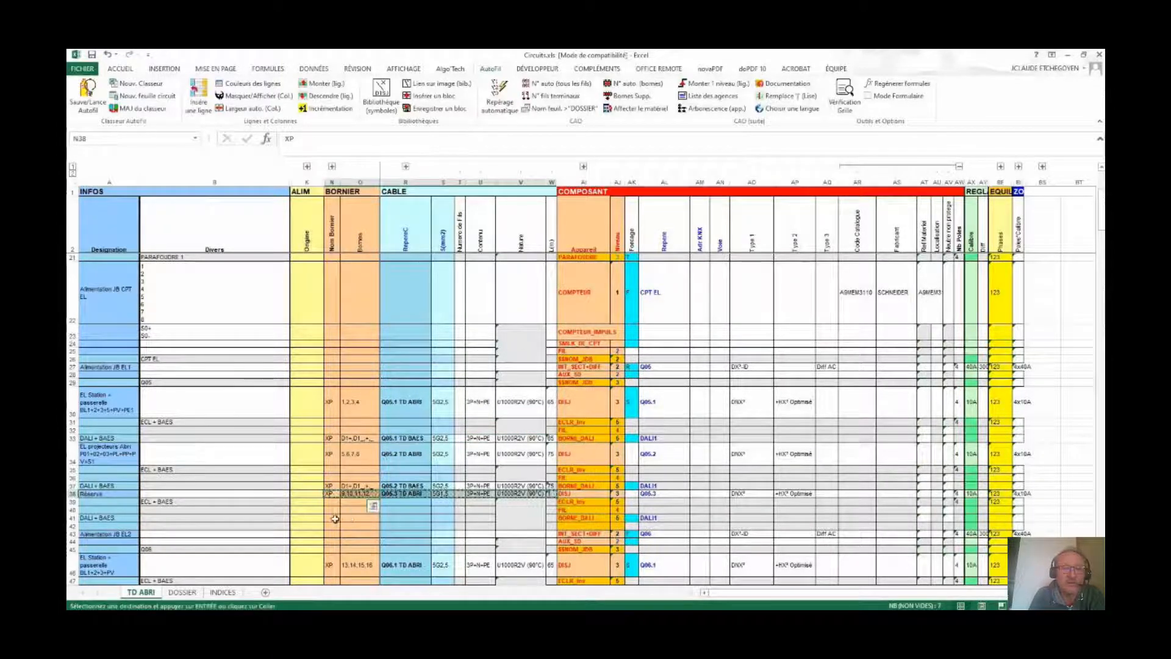
pyautogui.click(335, 518)
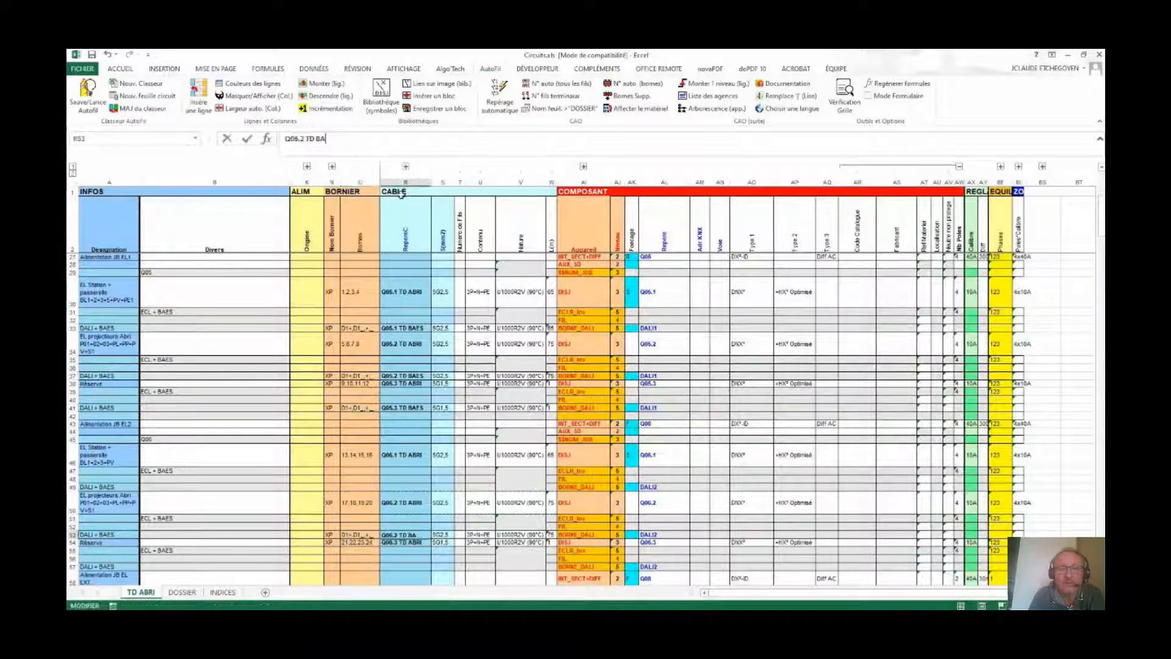
pyautogui.moveTo(332, 454); pyautogui.dragTo(552, 455)
pyautogui.hotkey('ctrl', 'c')
pyautogui.click(332, 487)
pyautogui.hotkey('ctrl', 'v')
pyautogui.click(360, 486)
pyautogui.click(405, 486)
pyautogui.doubleClick(323, 139)
pyautogui.write('BAES')
# Fill the remaining DALI + BAES rows of the Q06 circuits with XP terminals D1+,D1_,+,_ and cable names ending in TD BAES.
pyautogui.scroll(-3, 498, 498)
pyautogui.moveTo(331, 432); pyautogui.dragTo(547, 432)
pyautogui.hotkey('ctrl', 'c')
pyautogui.click(332, 456)
pyautogui.hotkey('ctrl', 'v')
pyautogui.click(360, 424)
pyautogui.click(405, 456)
pyautogui.click(416, 140)
pyautogui.write('BAES')
# Switch to Pack'Elec and examine the XP terminals on the circuit sheets from F_002 onward, including the DALI + BAES terminals on F_004.
pyautogui.click(520, 468)
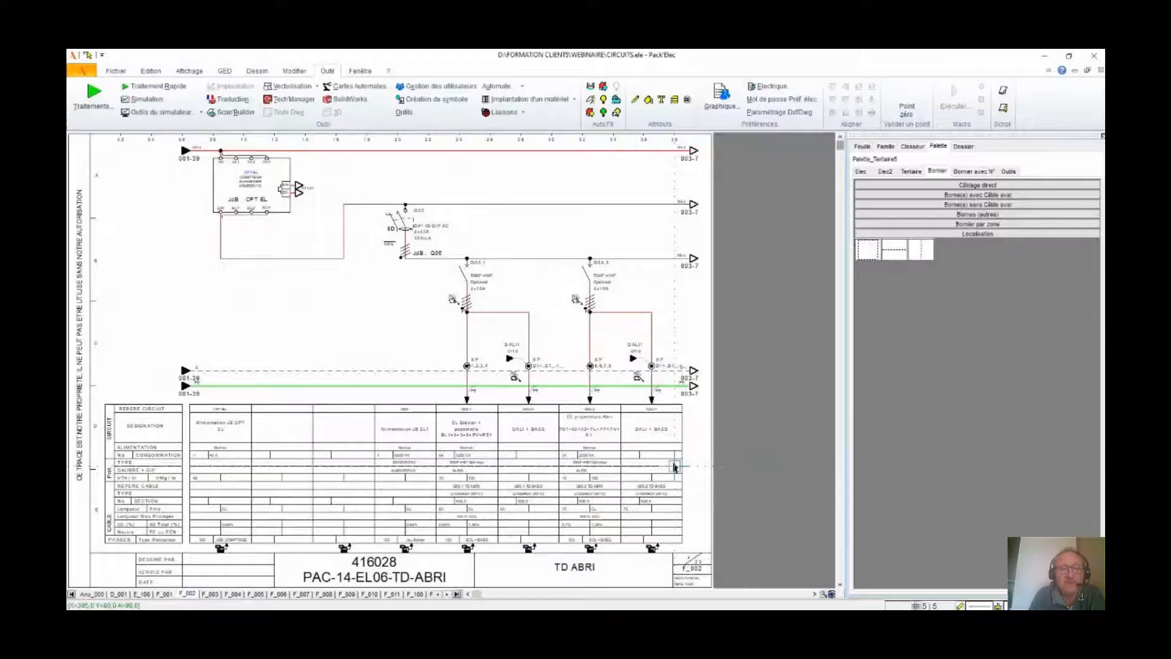
pyautogui.click(212, 594)
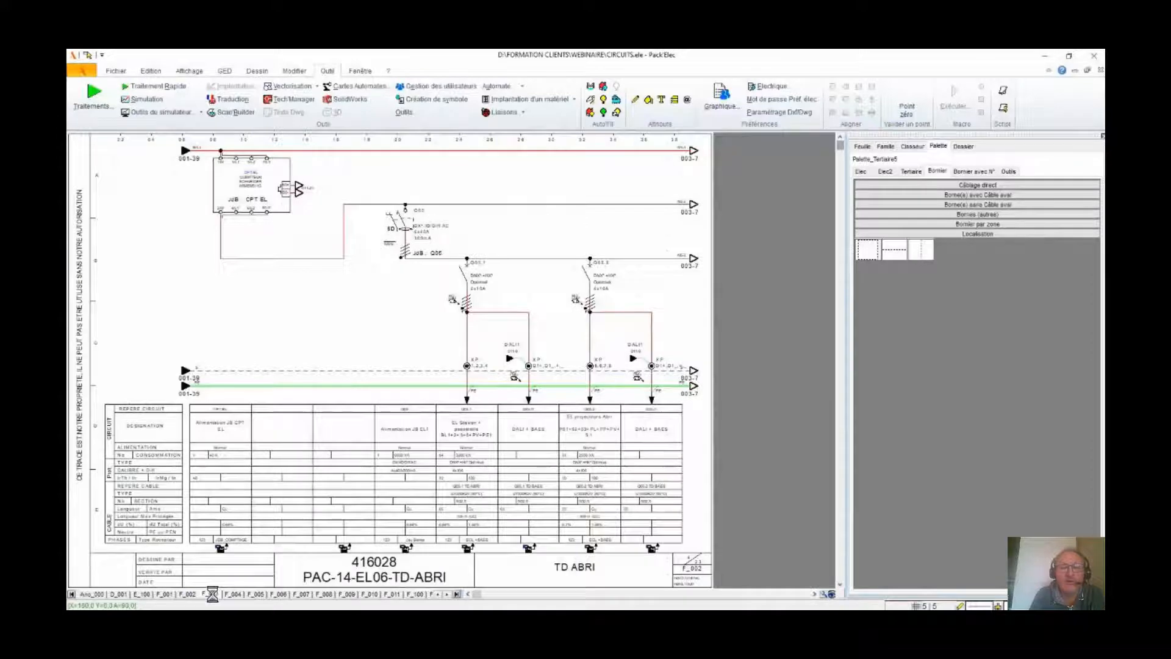
pyautogui.click(234, 594)
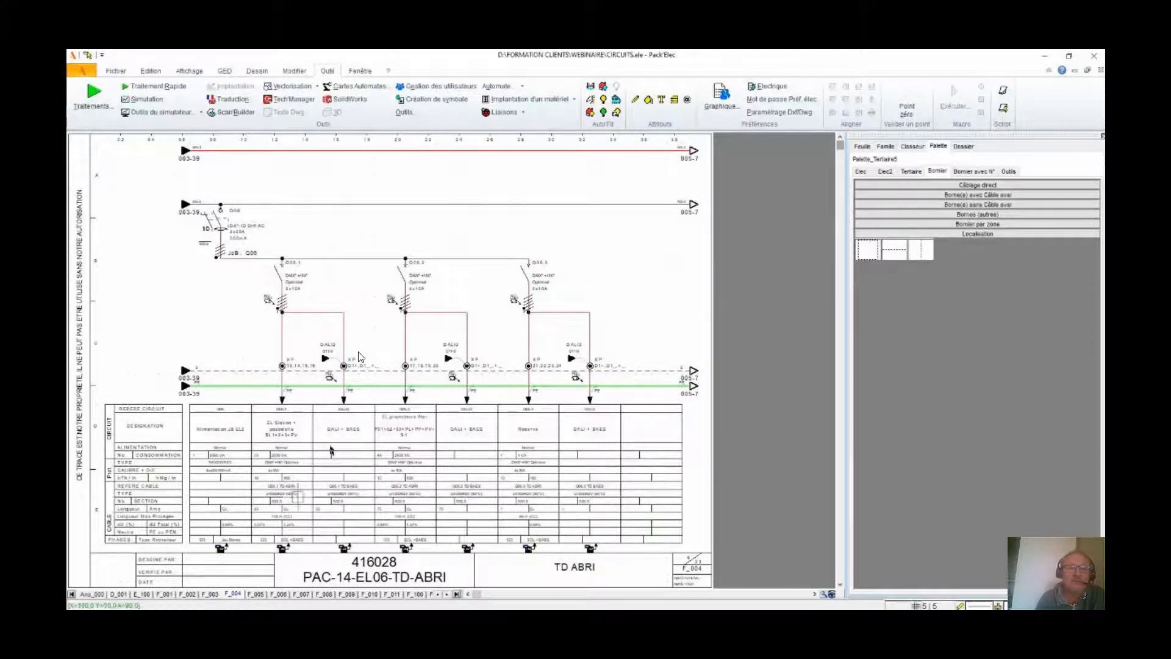
pyautogui.scroll(2, 452, 360)
pyautogui.scroll(2, 452, 360)
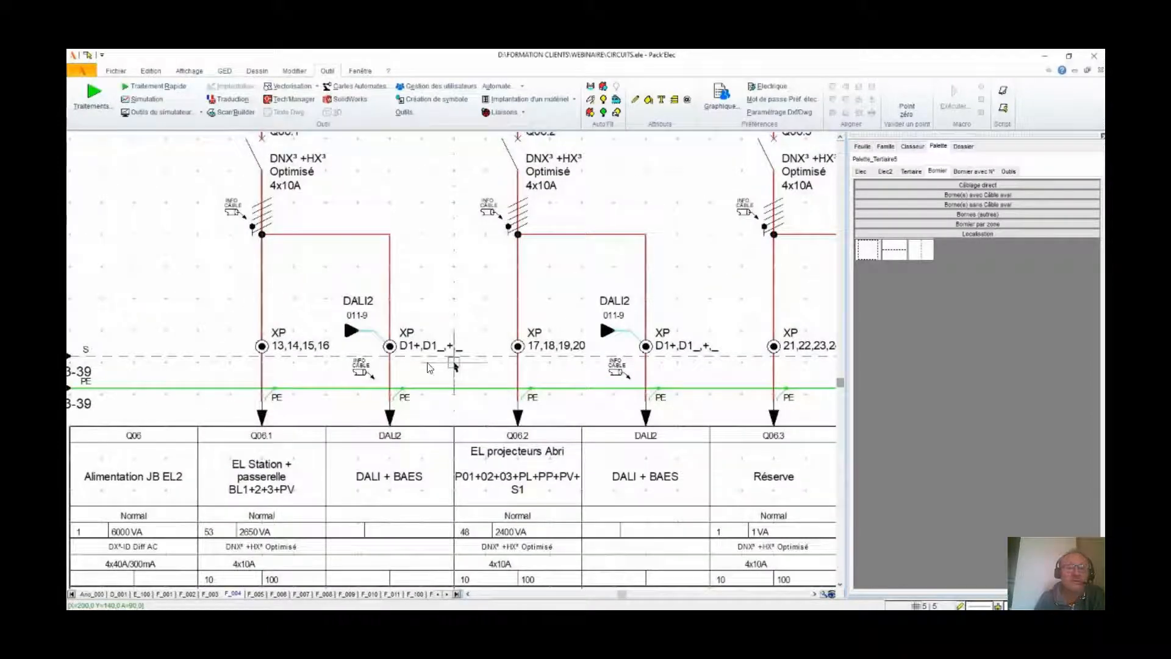
pyautogui.scroll(-2, 453, 363)
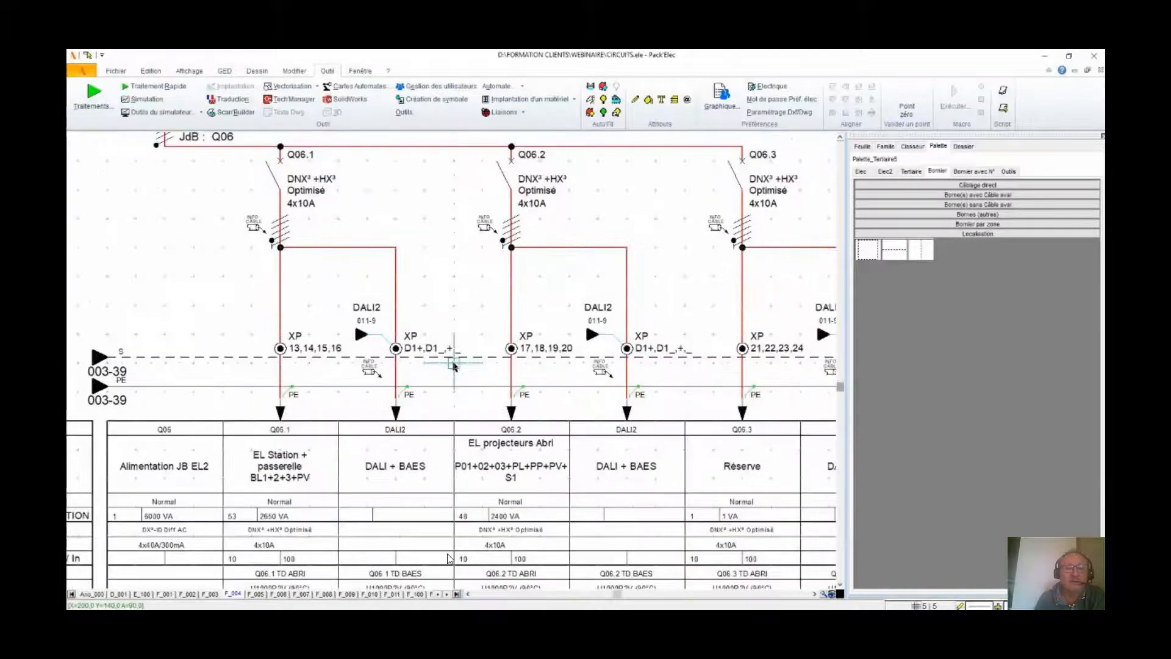
pyautogui.scroll(-5, 453, 363)
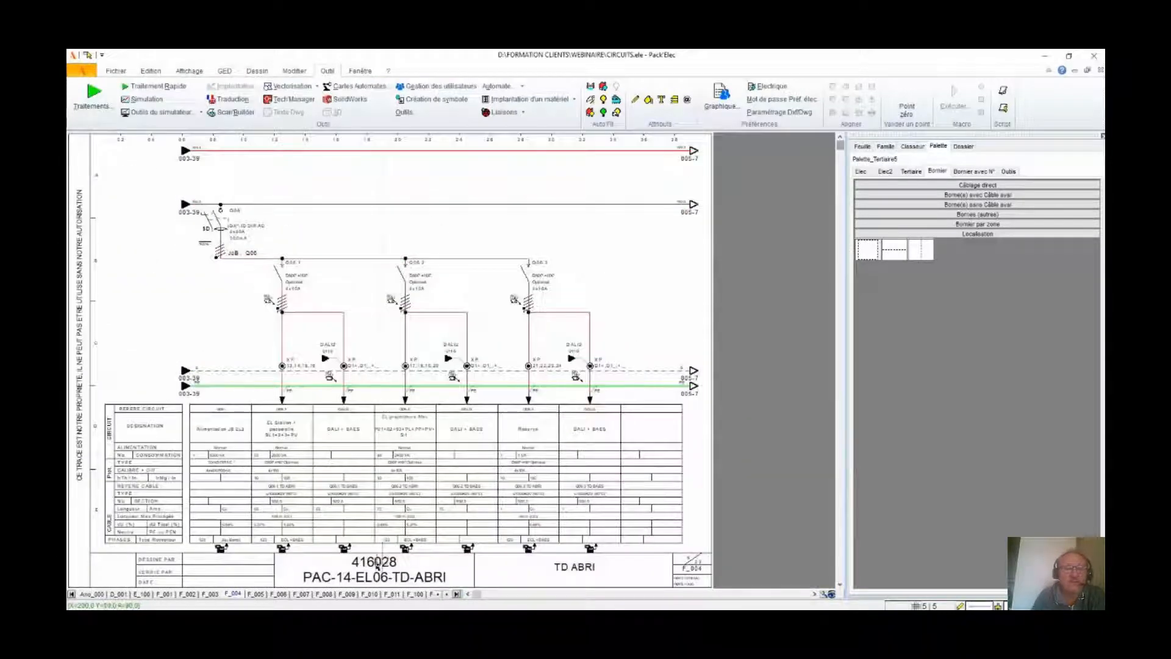
pyautogui.click(255, 594)
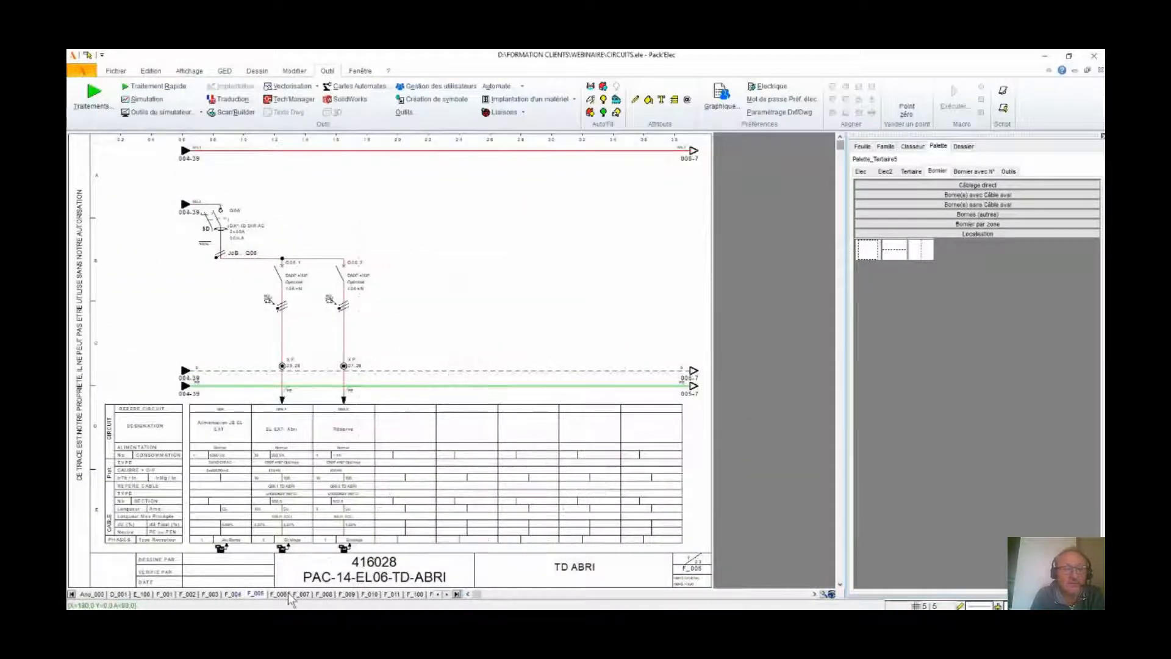
pyautogui.click(280, 594)
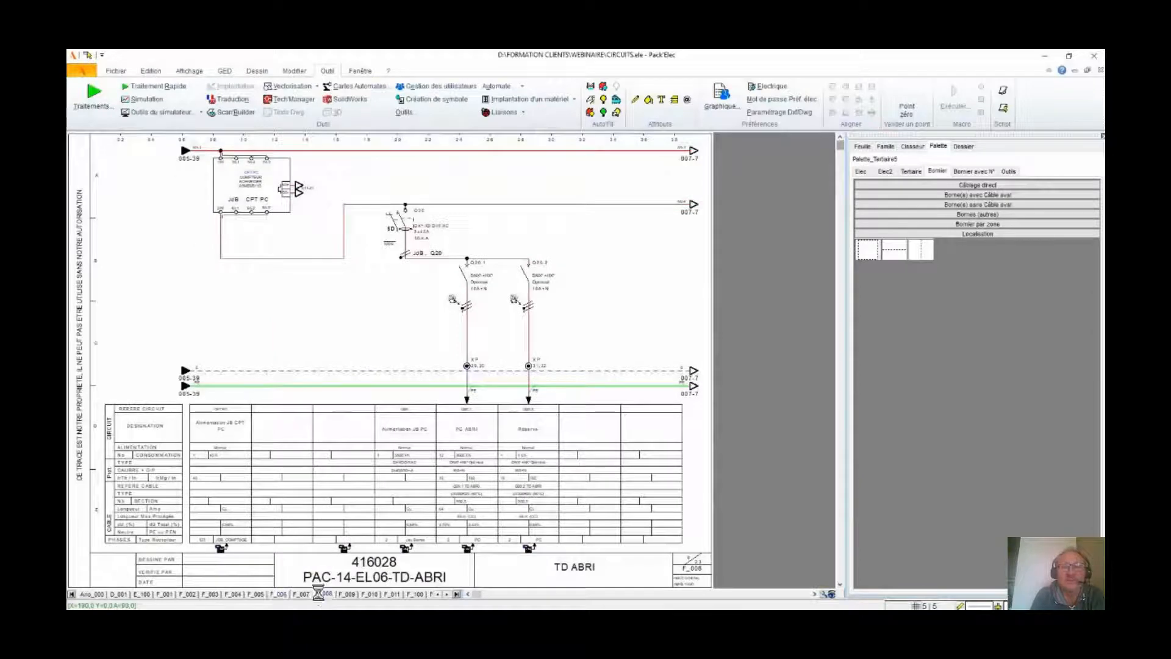
pyautogui.click(319, 594)
pyautogui.click(348, 594)
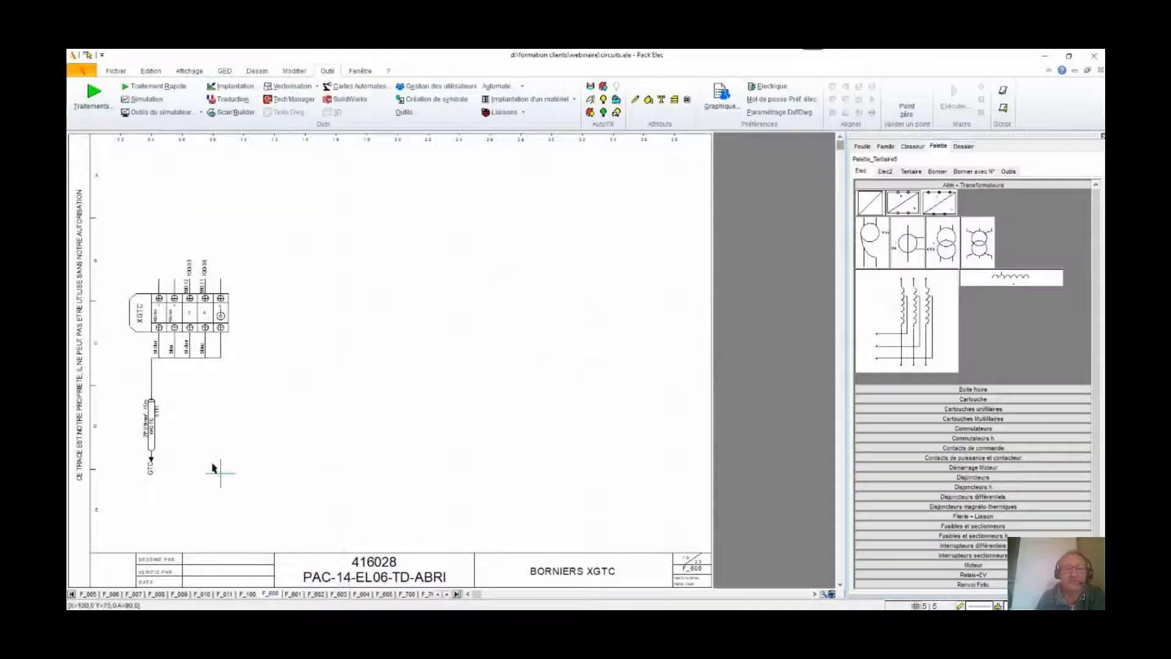
# Examine the XGTC terminal-strip drawing with cable WGTC on sheet F_600 and the XP strip drawing on F_601.
pyautogui.scroll(1, 183, 363)
pyautogui.scroll(4, 194, 365)
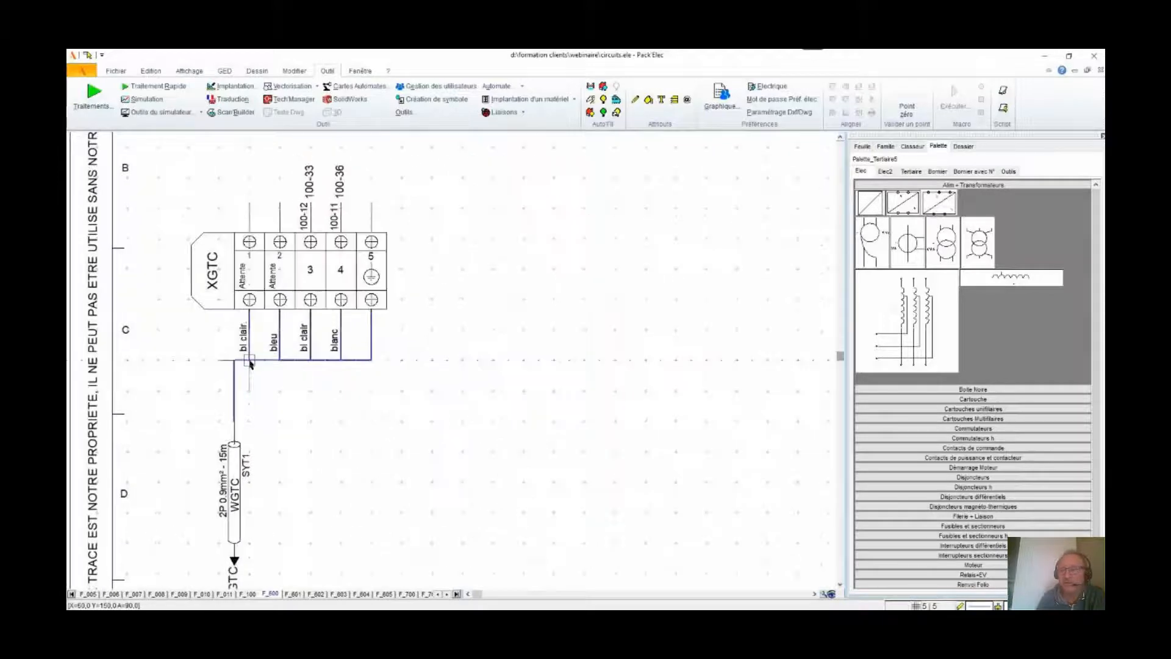
pyautogui.scroll(-4, 244, 378)
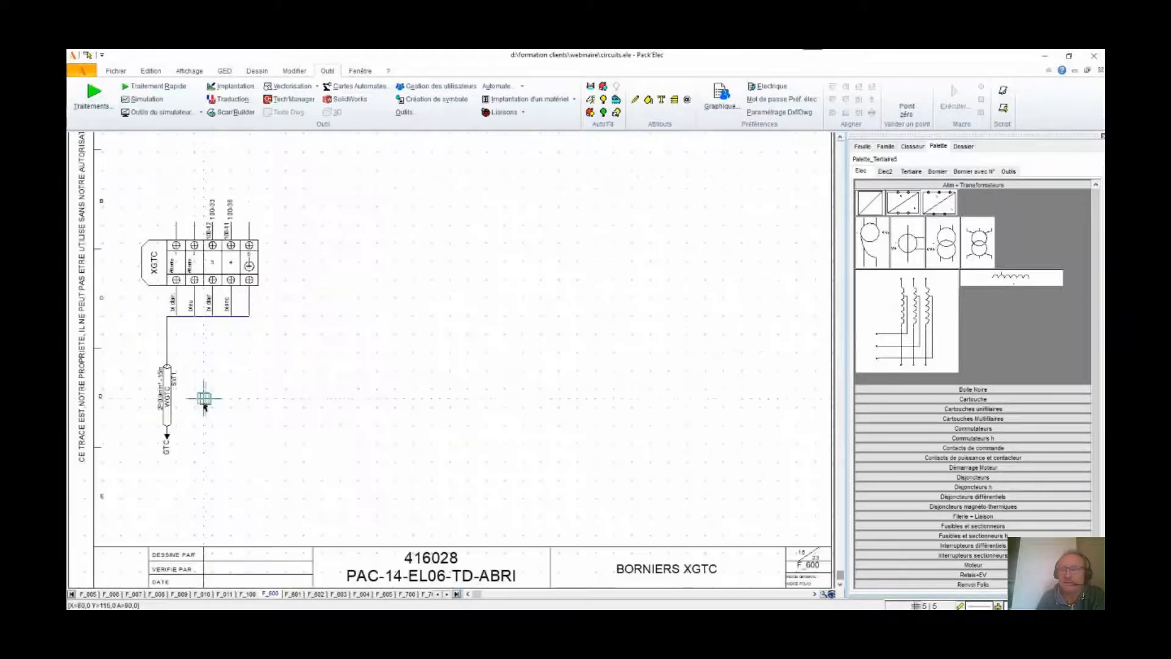
pyautogui.click(296, 596)
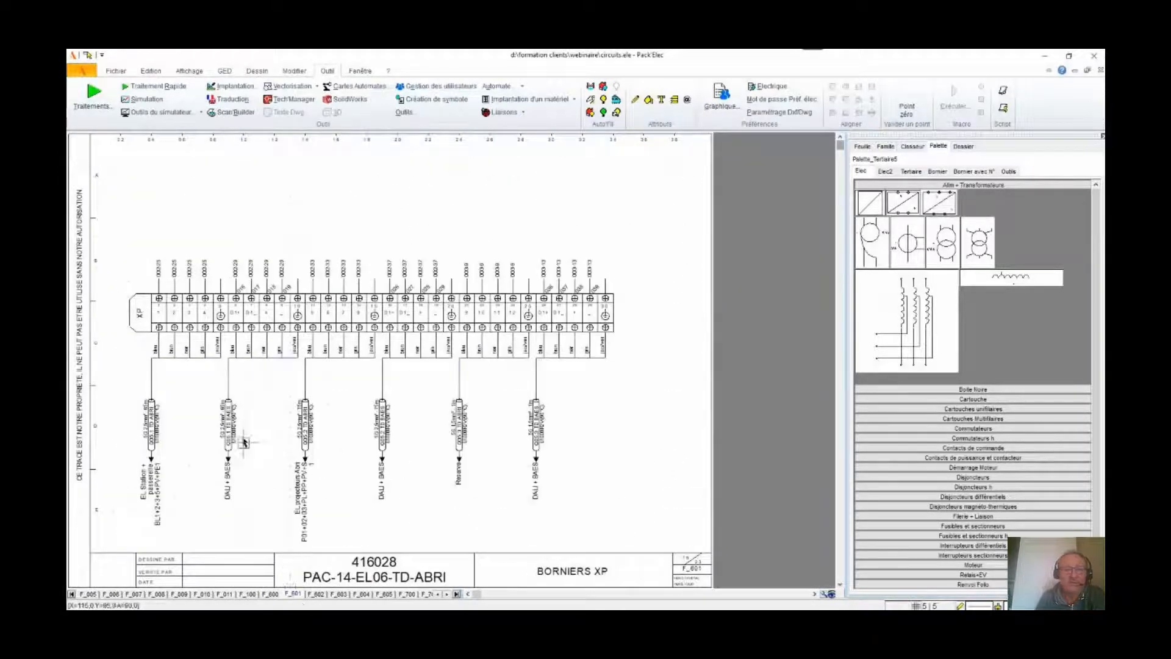
pyautogui.scroll(2, 348, 309)
pyautogui.scroll(2, 347, 310)
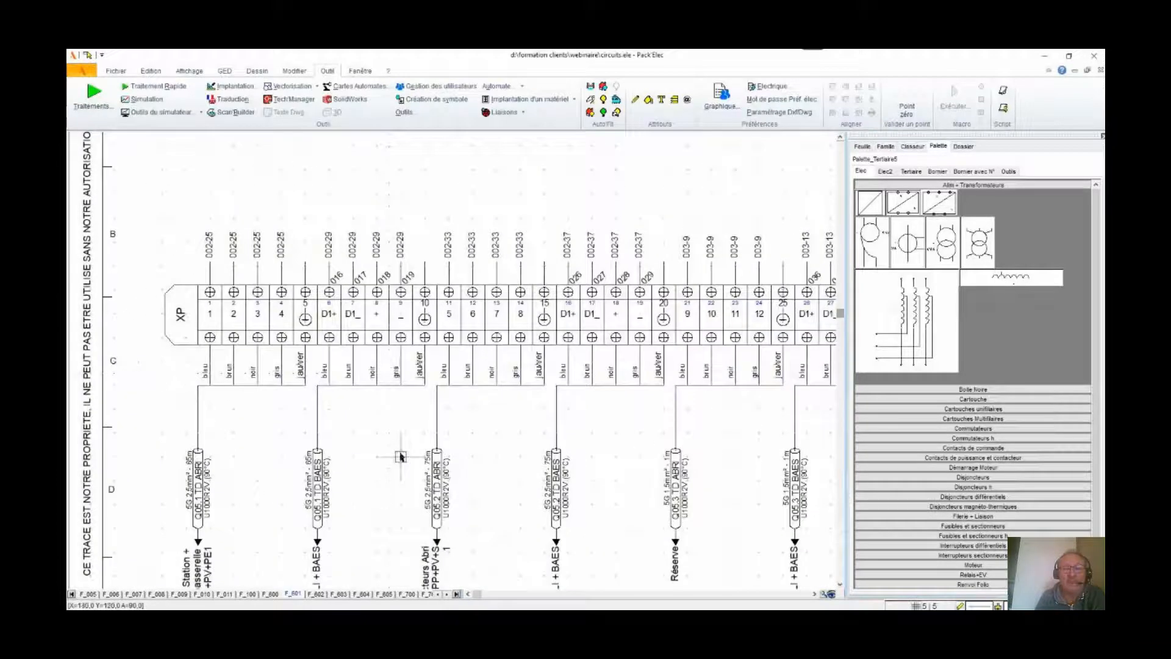
# Examine the XP and XTL terminal-strip drawings on sheets F_601 through F_605.
pyautogui.scroll(-3, 400, 456)
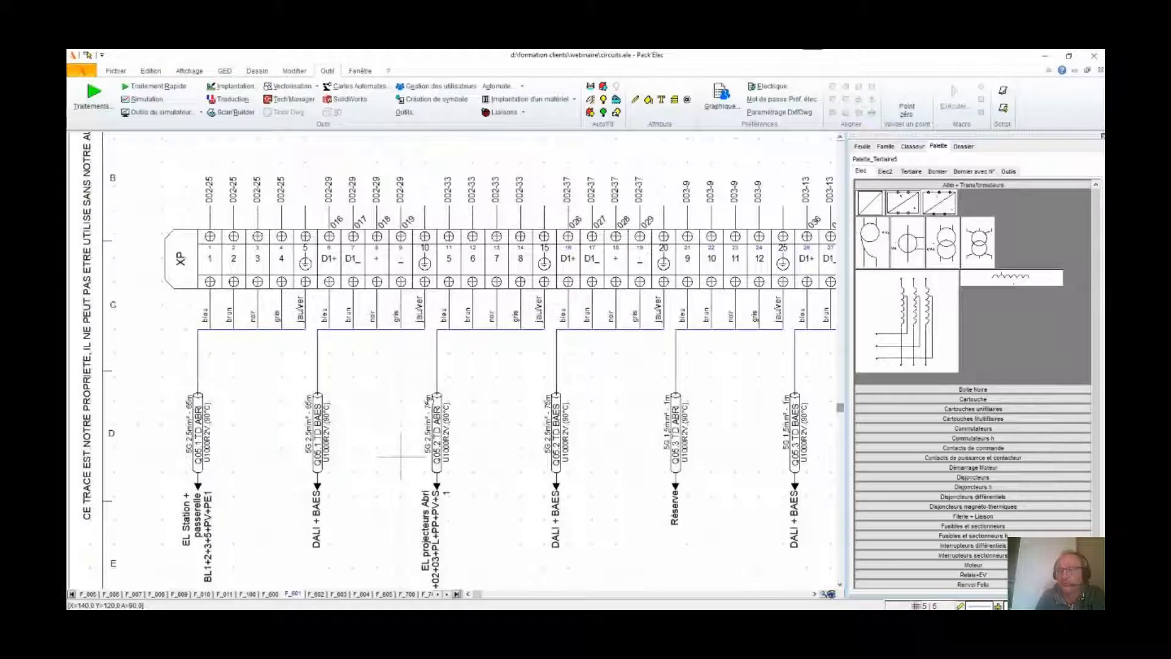
pyautogui.scroll(-3, 401, 456)
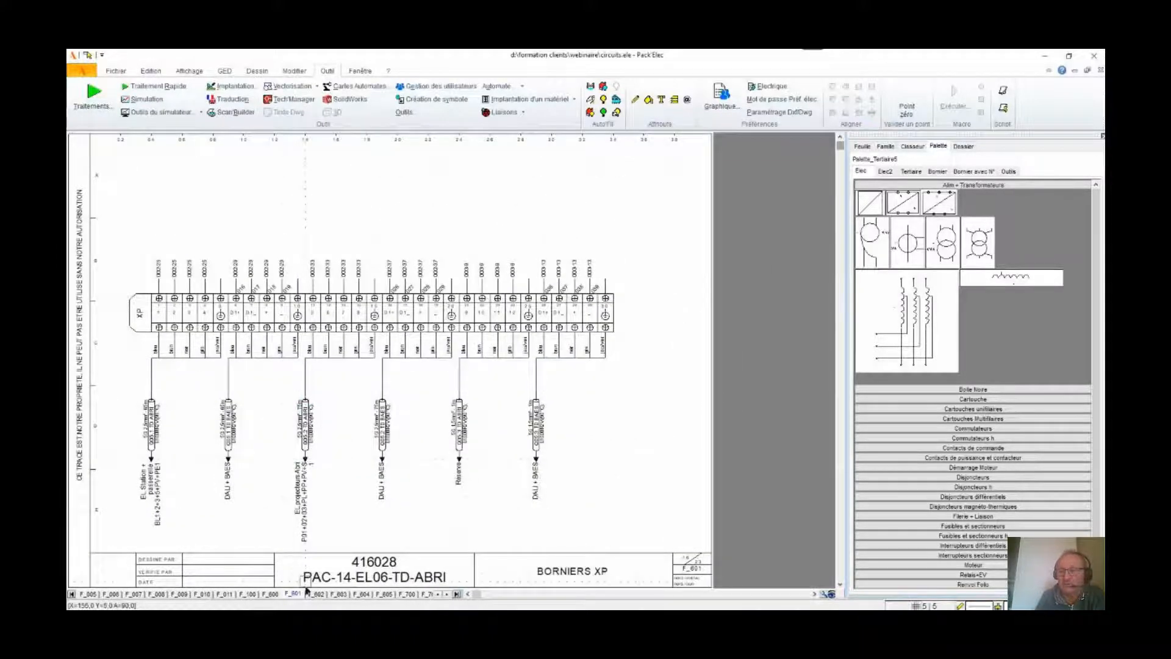
pyautogui.click(316, 594)
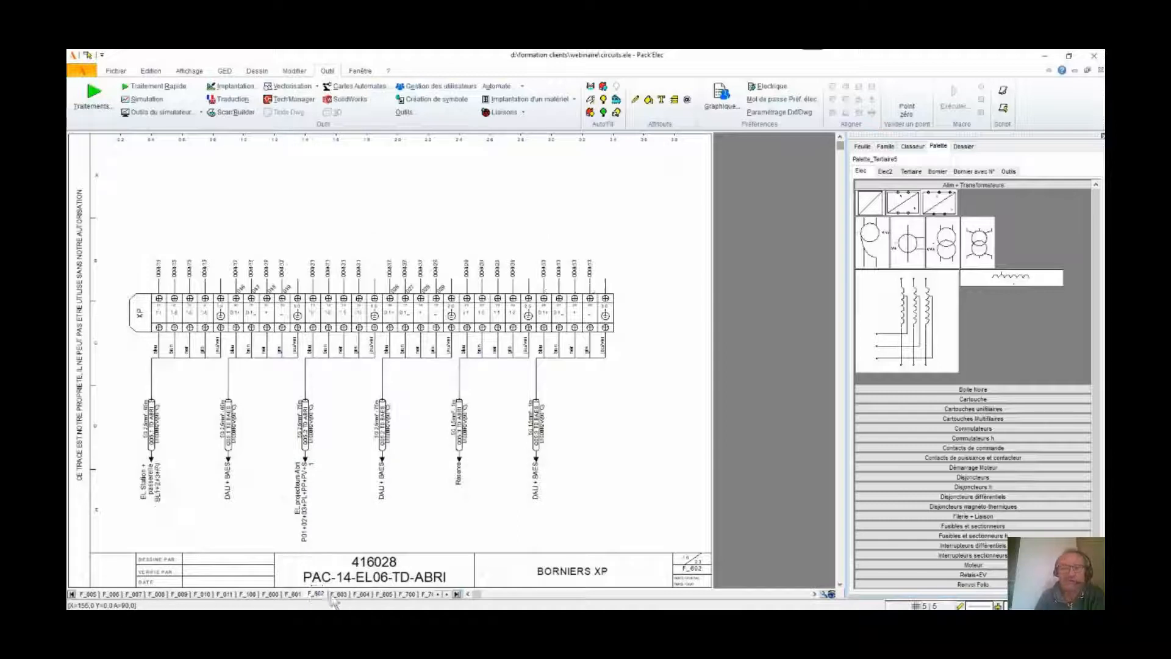
pyautogui.click(338, 594)
pyautogui.click(363, 595)
pyautogui.click(385, 594)
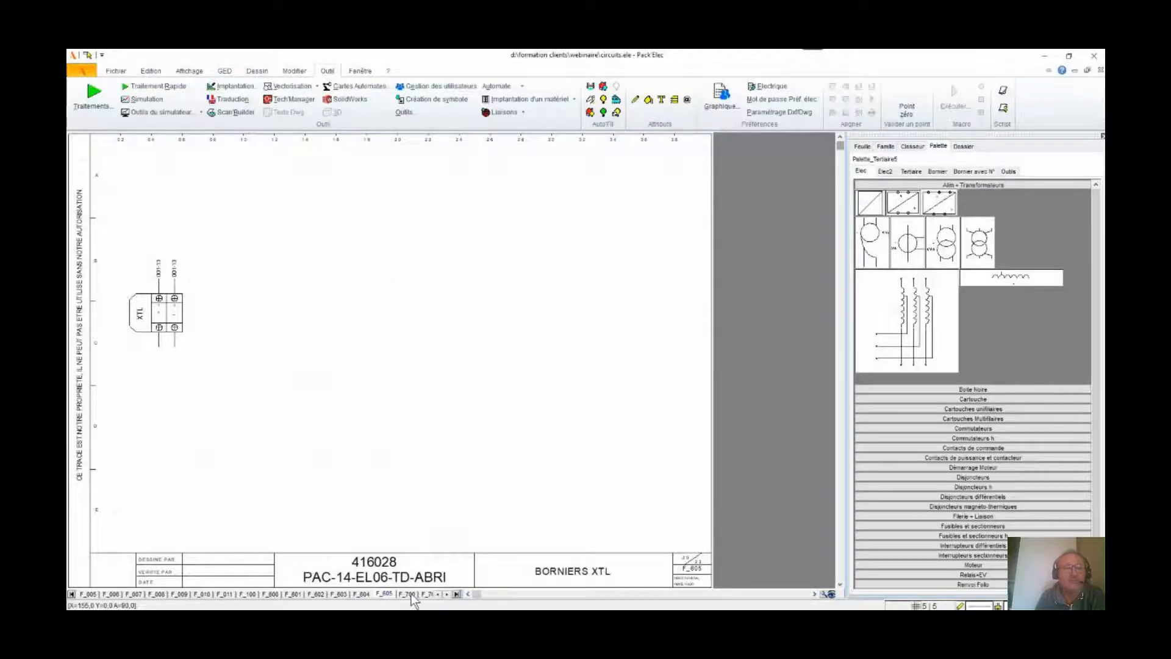
# Examine the cable schedule on sheets F_700 and F_701 and the terminal-strip list on the sheet after them.
pyautogui.click(407, 594)
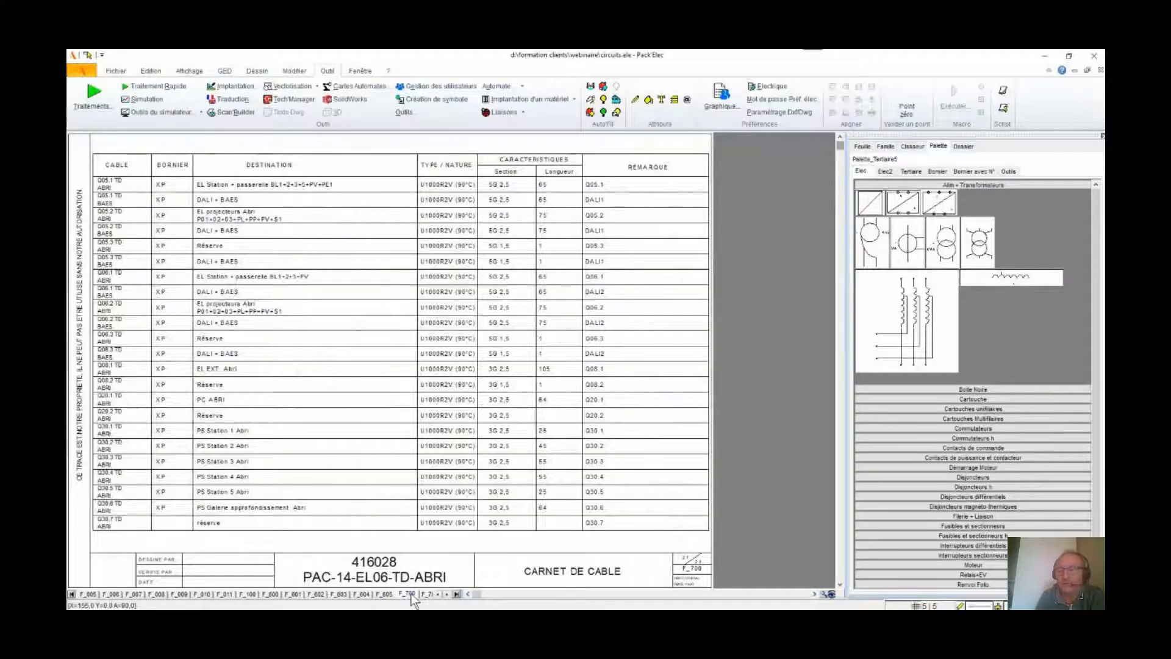
pyautogui.scroll(3, 421, 210)
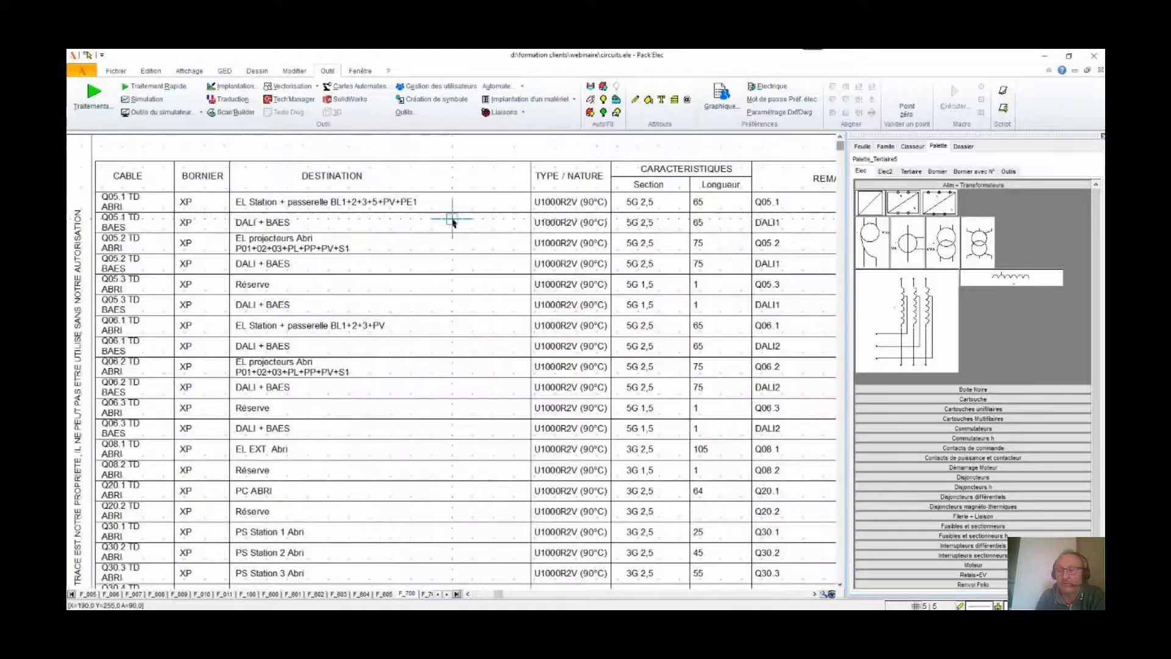
pyautogui.scroll(1, 453, 222)
pyautogui.scroll(1, 452, 227)
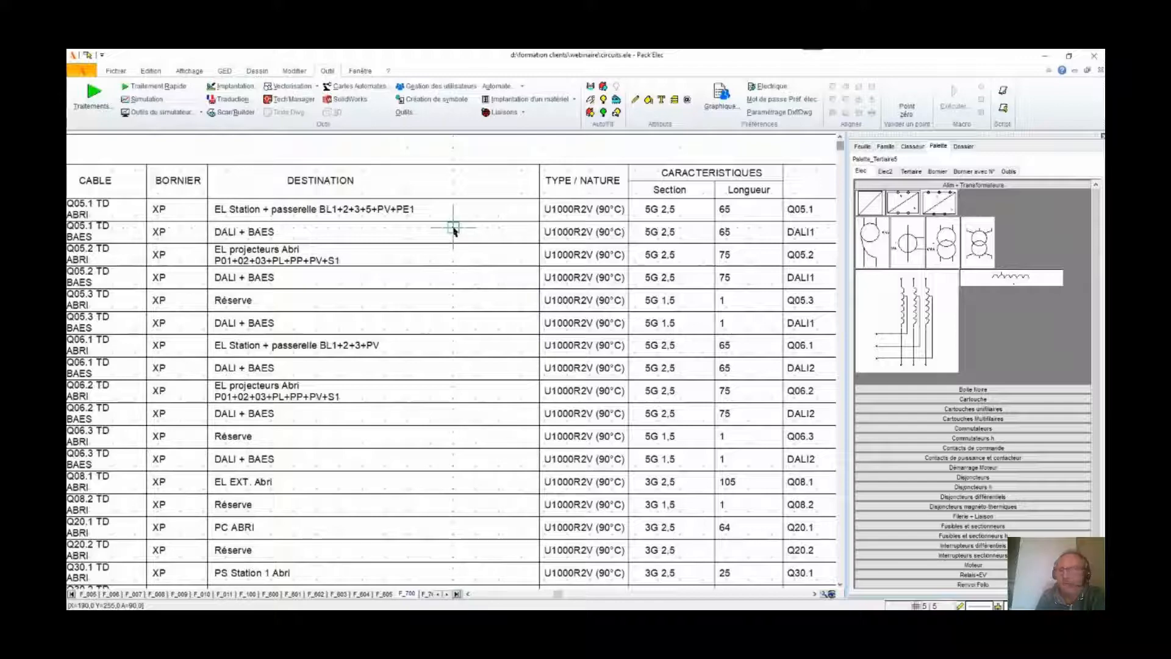
pyautogui.scroll(-4, 452, 230)
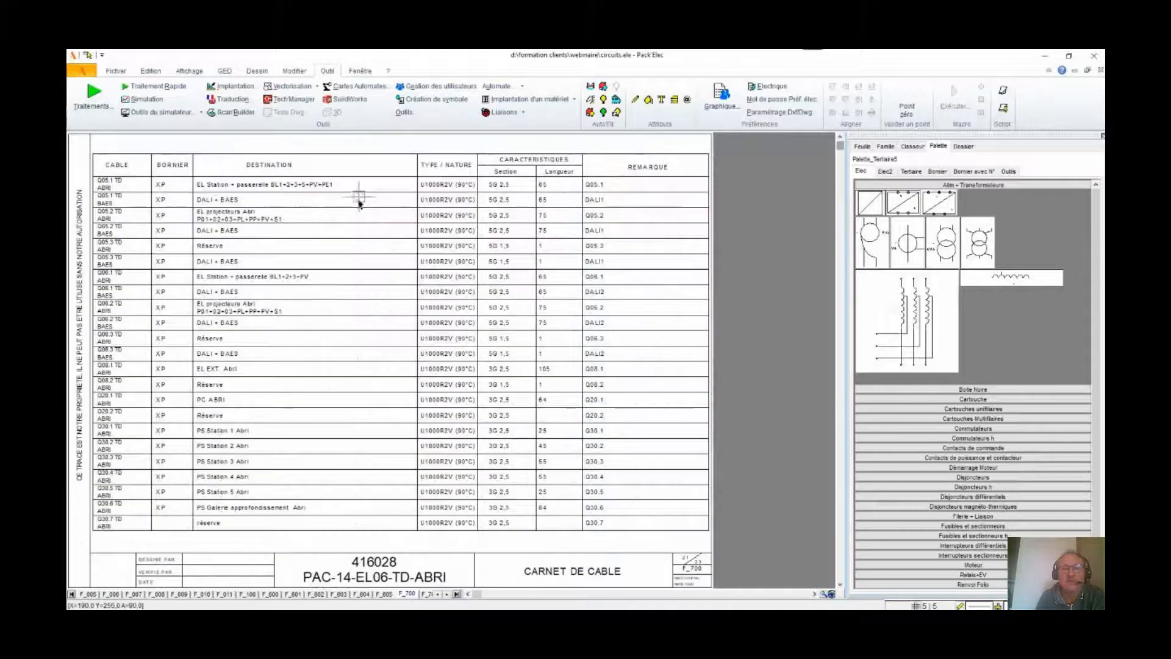
pyautogui.click(428, 595)
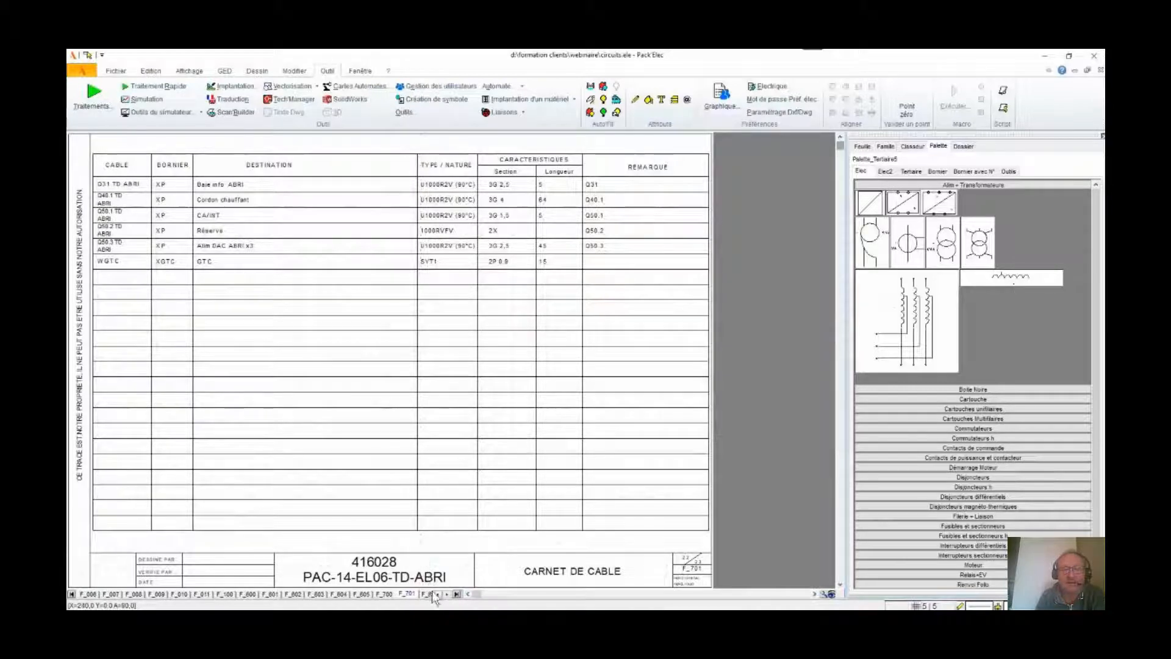
pyautogui.click(429, 595)
pyautogui.scroll(4, 317, 244)
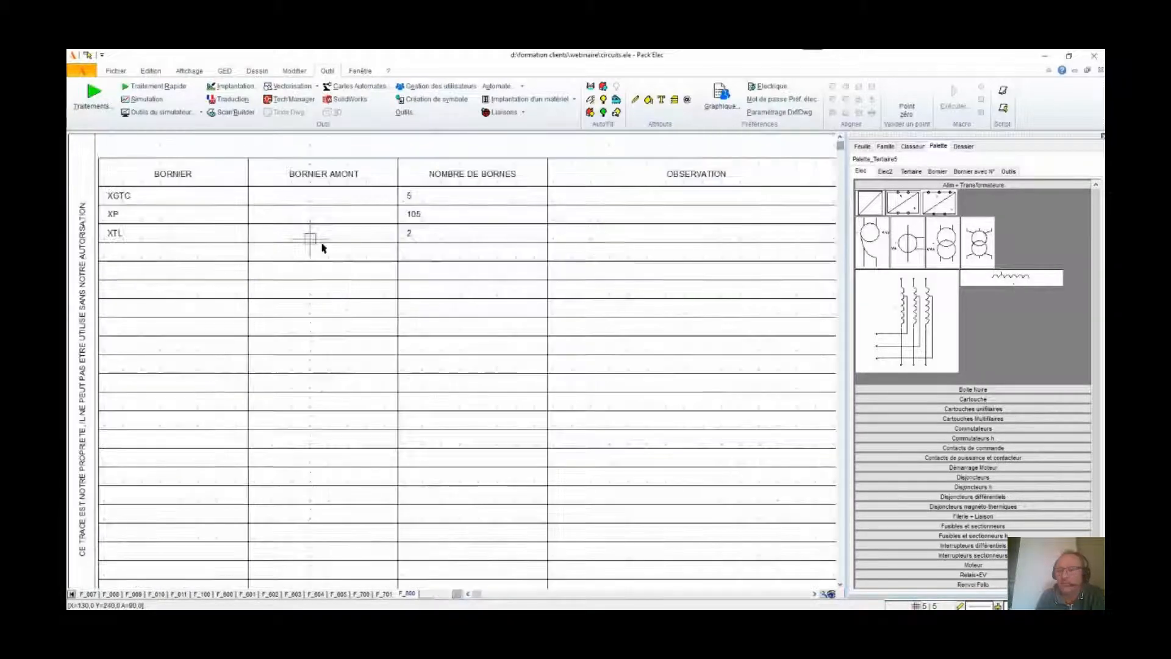
pyautogui.scroll(2, 335, 250)
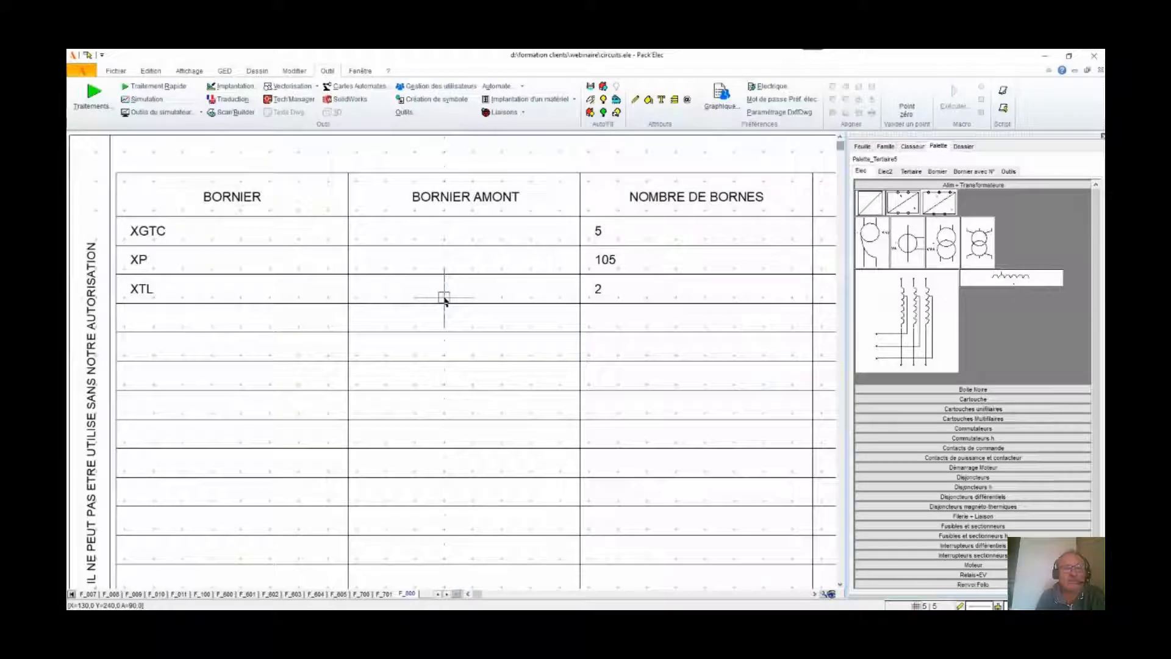
pyautogui.scroll(-5, 444, 299)
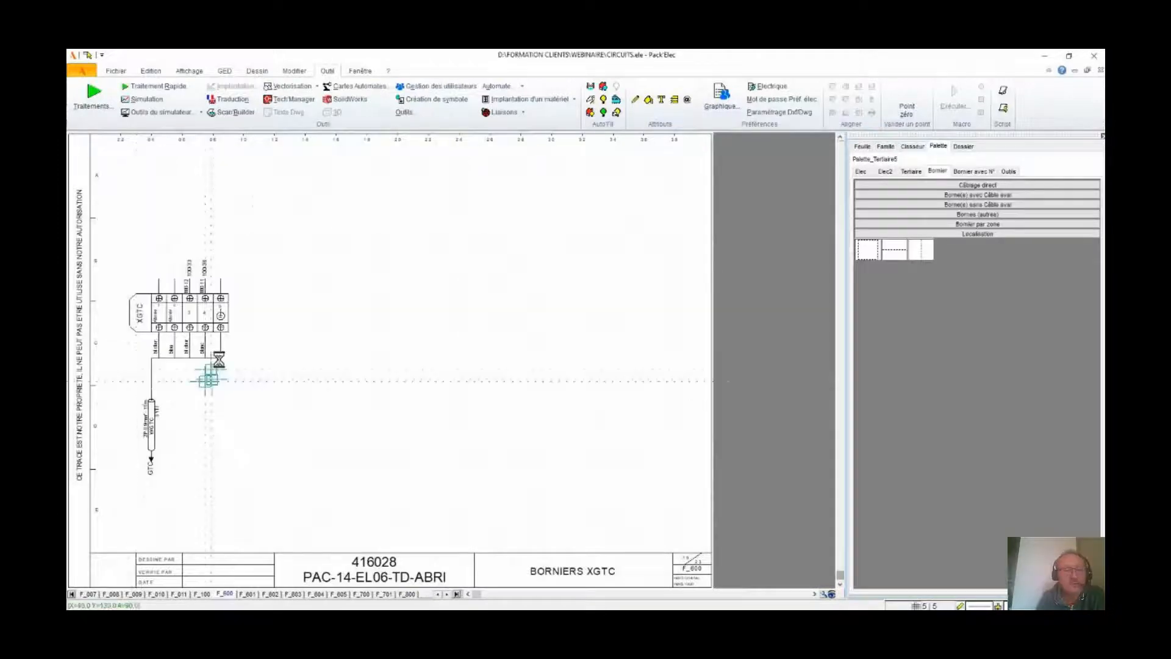
# Check the XGTC strip drawing on F_600 and process the dossier with the general, wiring and terminal-strip processing options.
pyautogui.scroll(2, 281, 365)
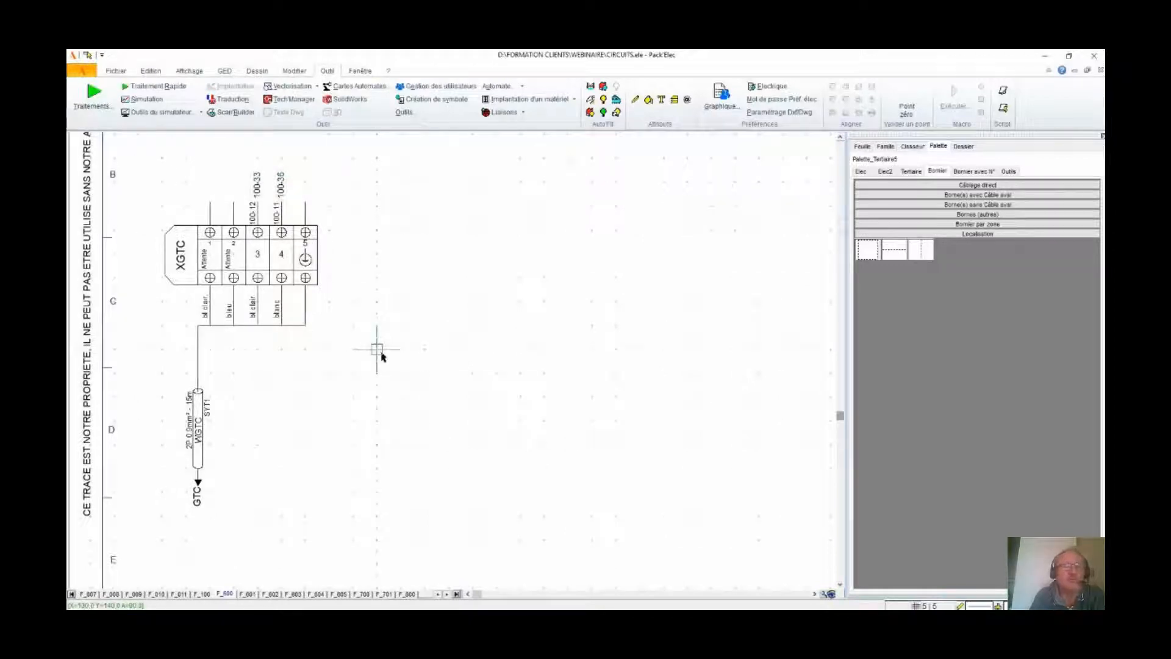
pyautogui.scroll(-3, 306, 361)
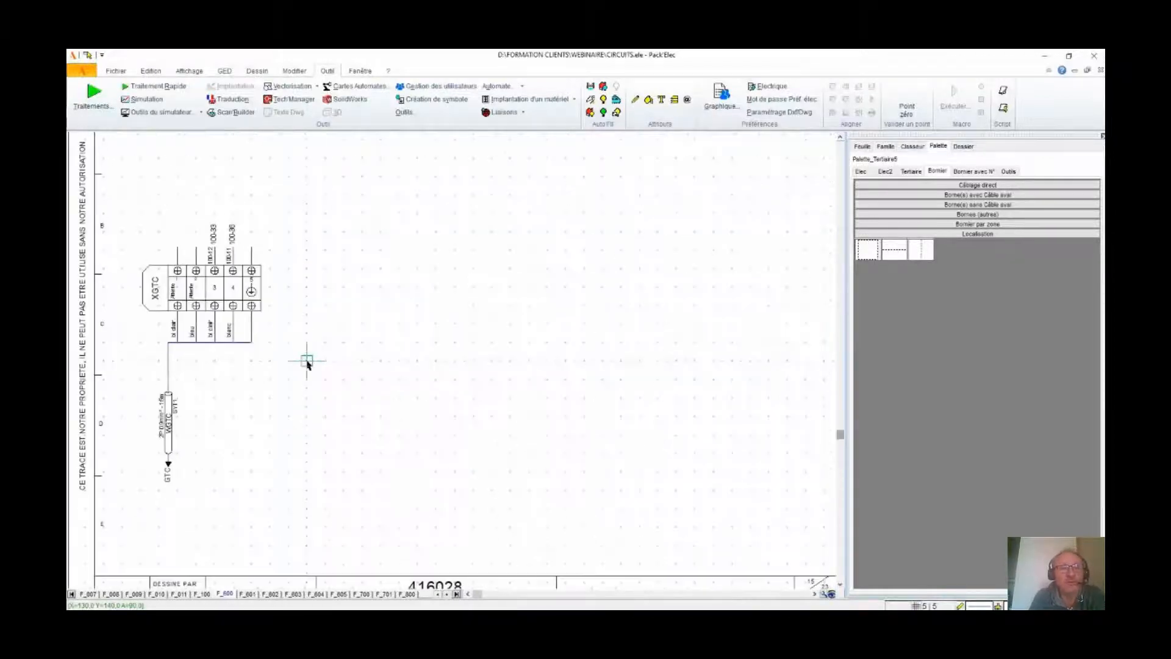
pyautogui.click(93, 98)
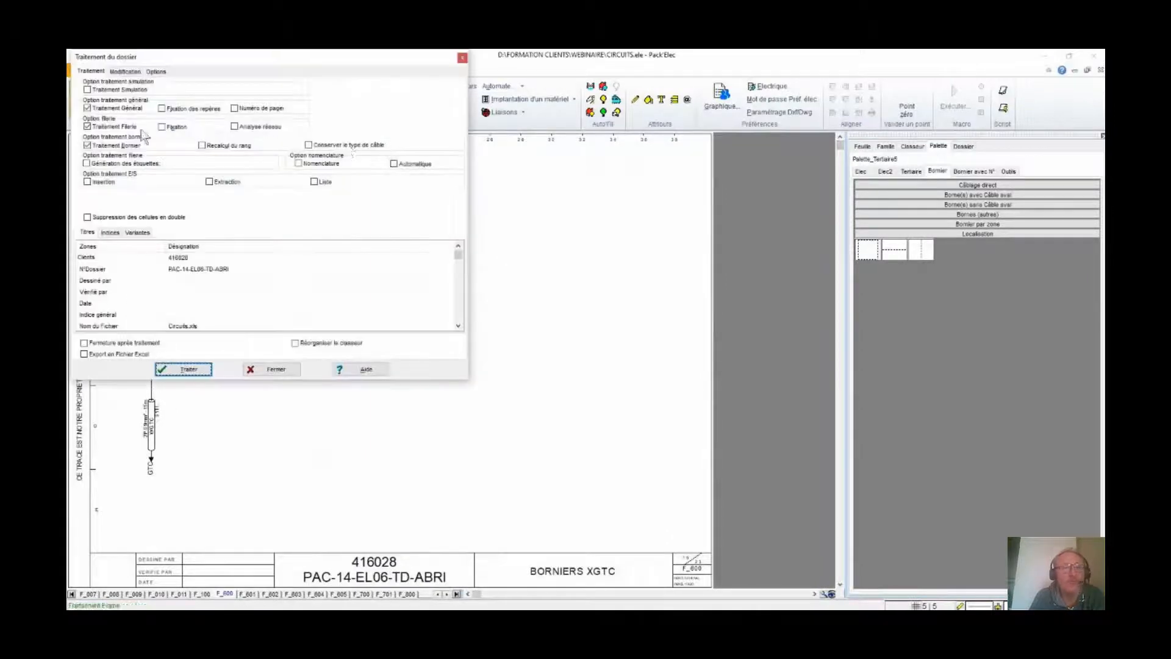
pyautogui.click(185, 369)
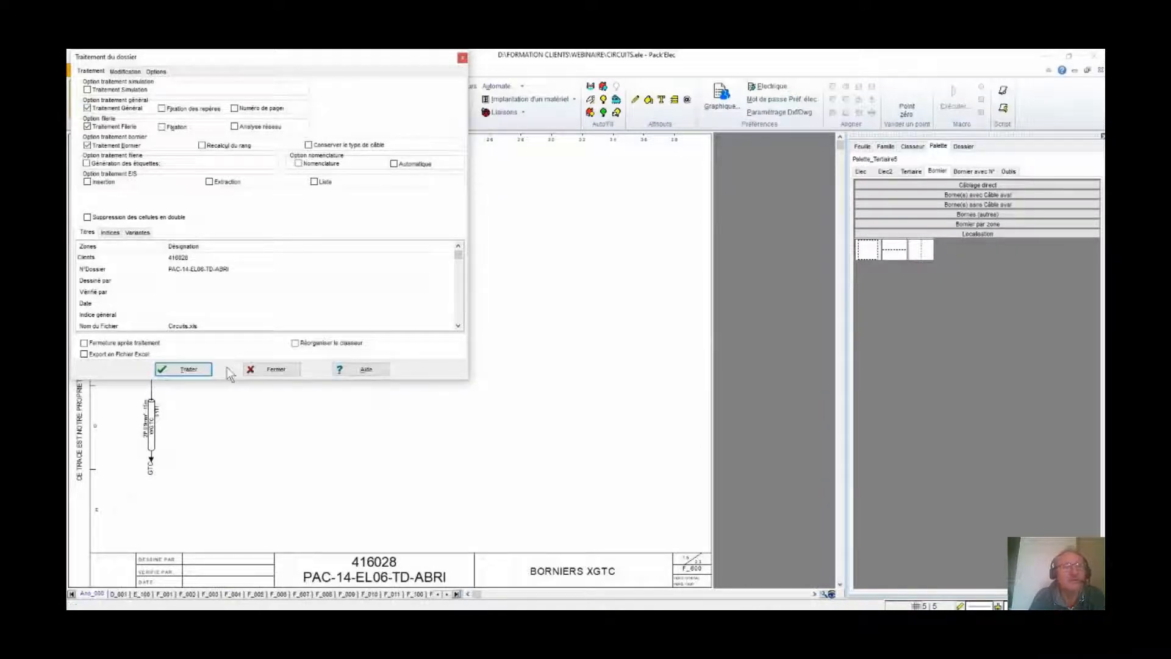
# In the terminal analysis, move XGTC terminals 1 and 2 below the 100-12 and 100-11 terminals, then apply the new order.
pyautogui.click(125, 72)
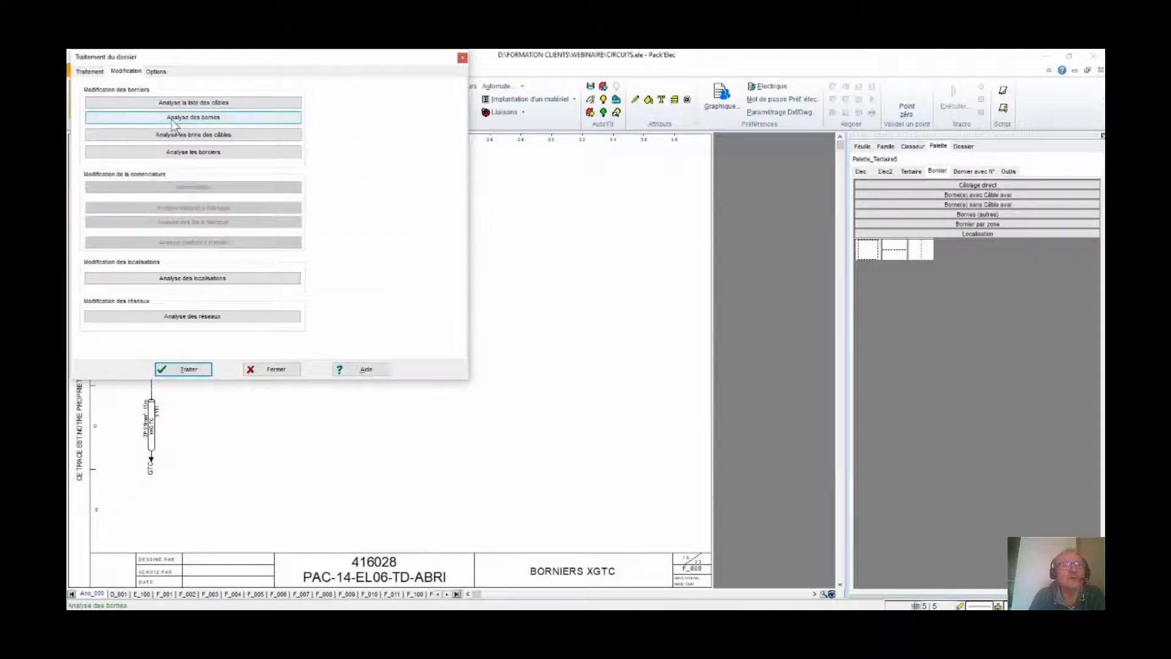
pyautogui.click(203, 118)
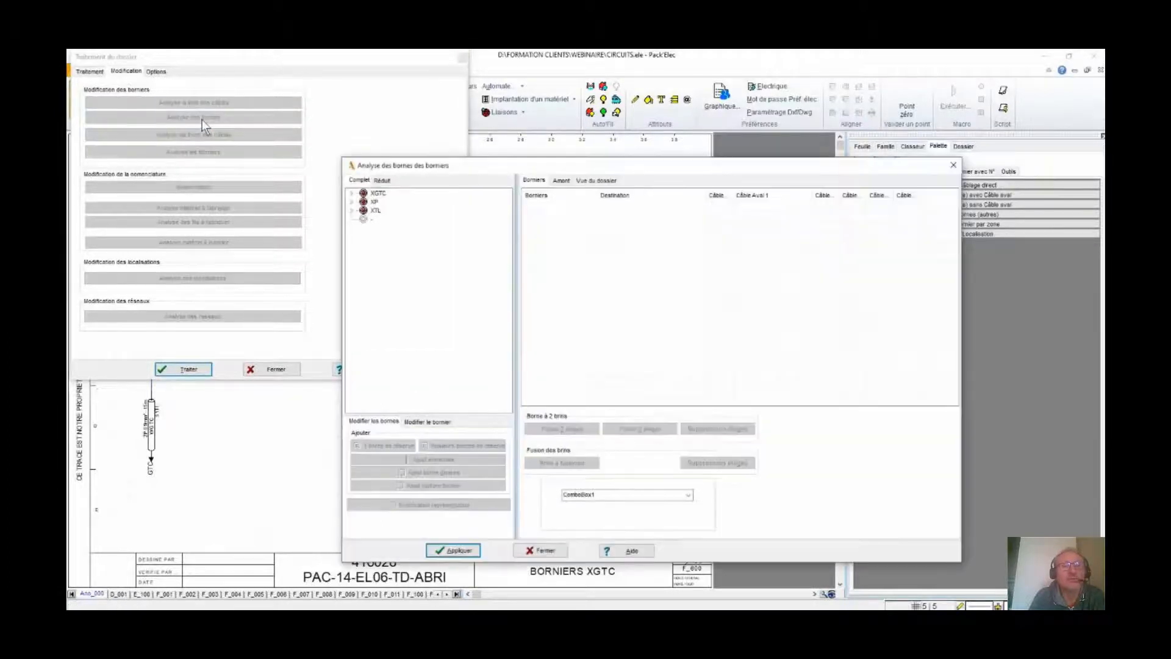
pyautogui.click(352, 194)
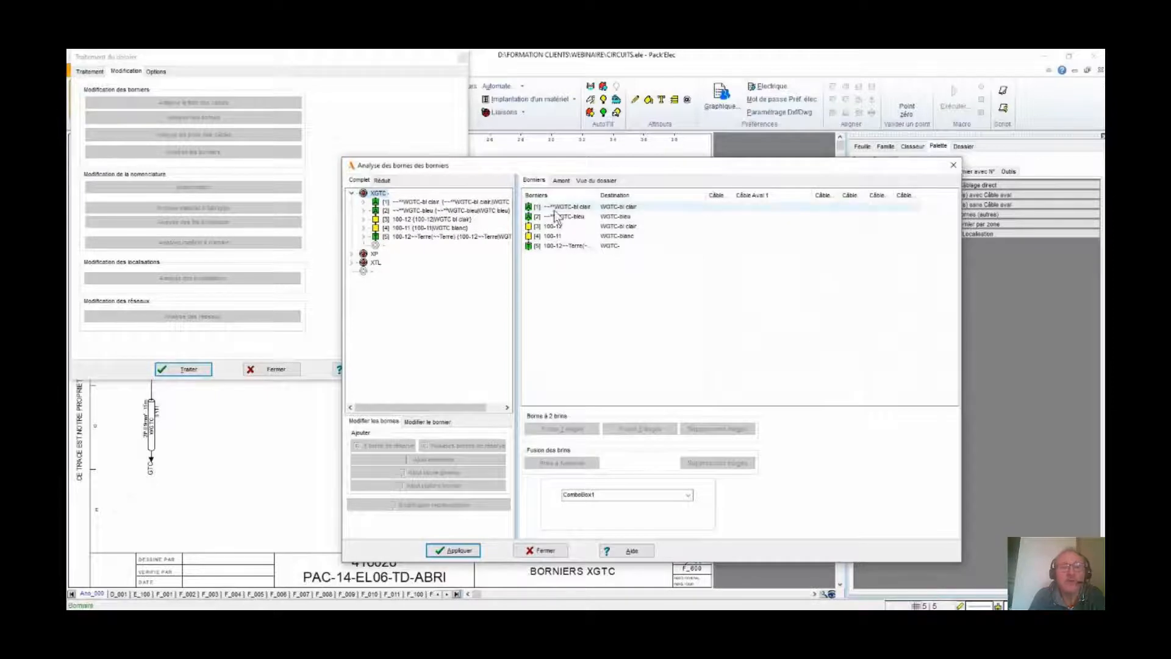
pyautogui.click(556, 208)
pyautogui.keyDown('shift'); pyautogui.click(557, 216); pyautogui.keyUp('shift')
pyautogui.moveTo(558, 220); pyautogui.dragTo(446, 242)
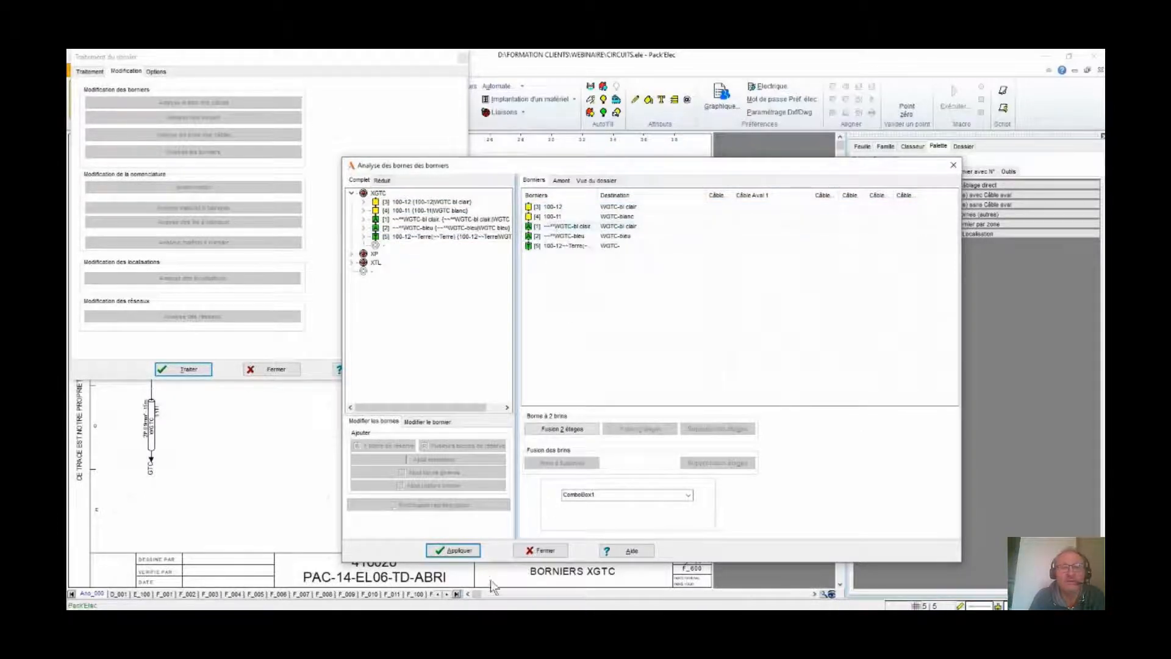
pyautogui.click(456, 551)
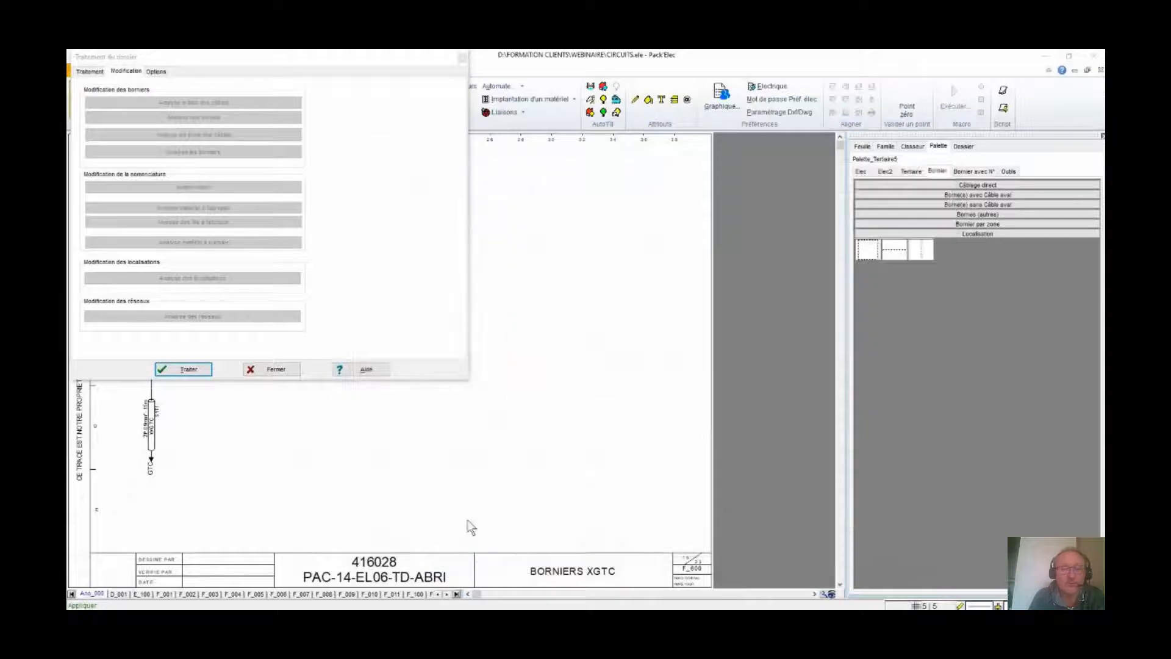
pyautogui.click(276, 371)
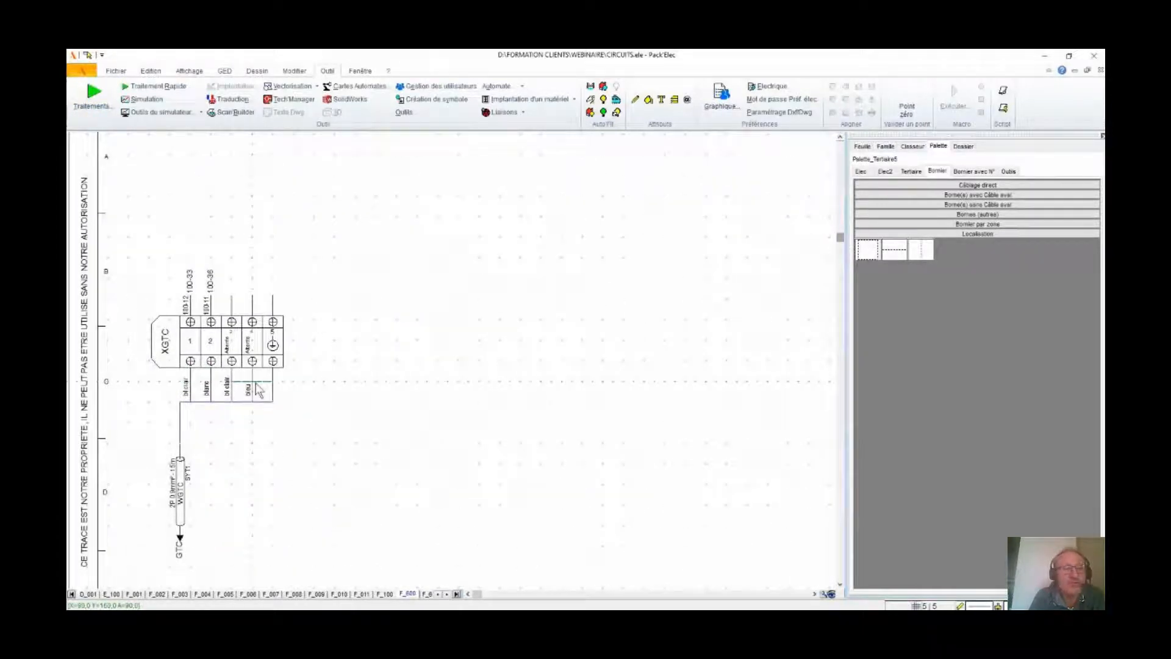
# Reprocess the dossier with the same options and open the analysis of the cable strands.
pyautogui.click(93, 101)
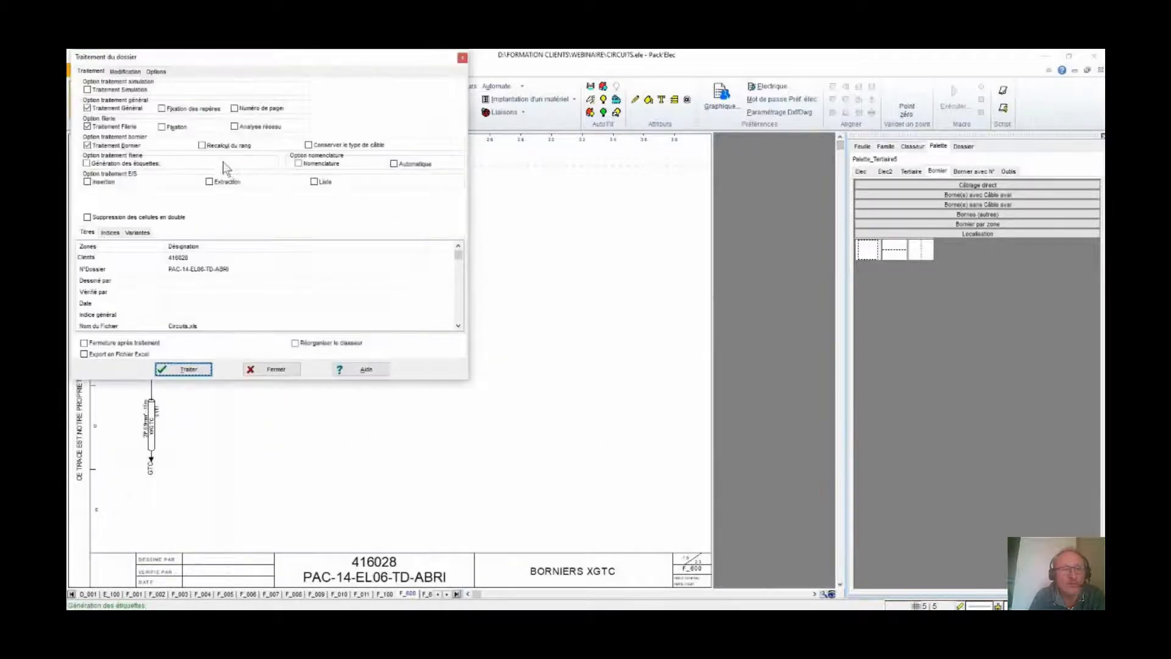
pyautogui.click(185, 369)
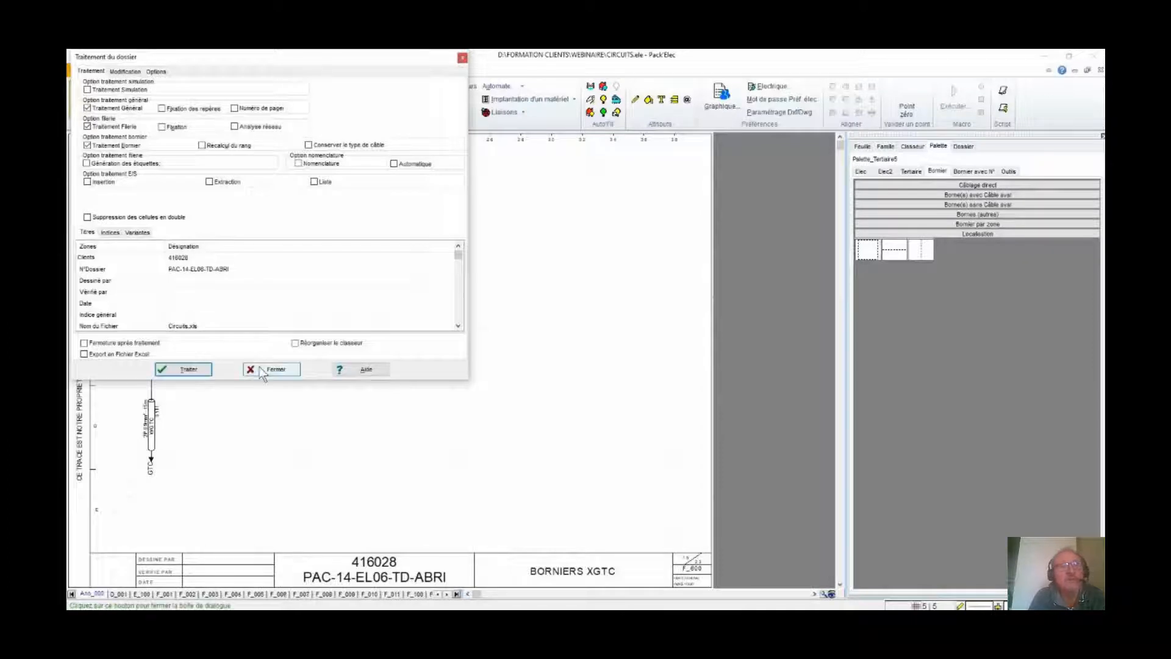
pyautogui.click(125, 71)
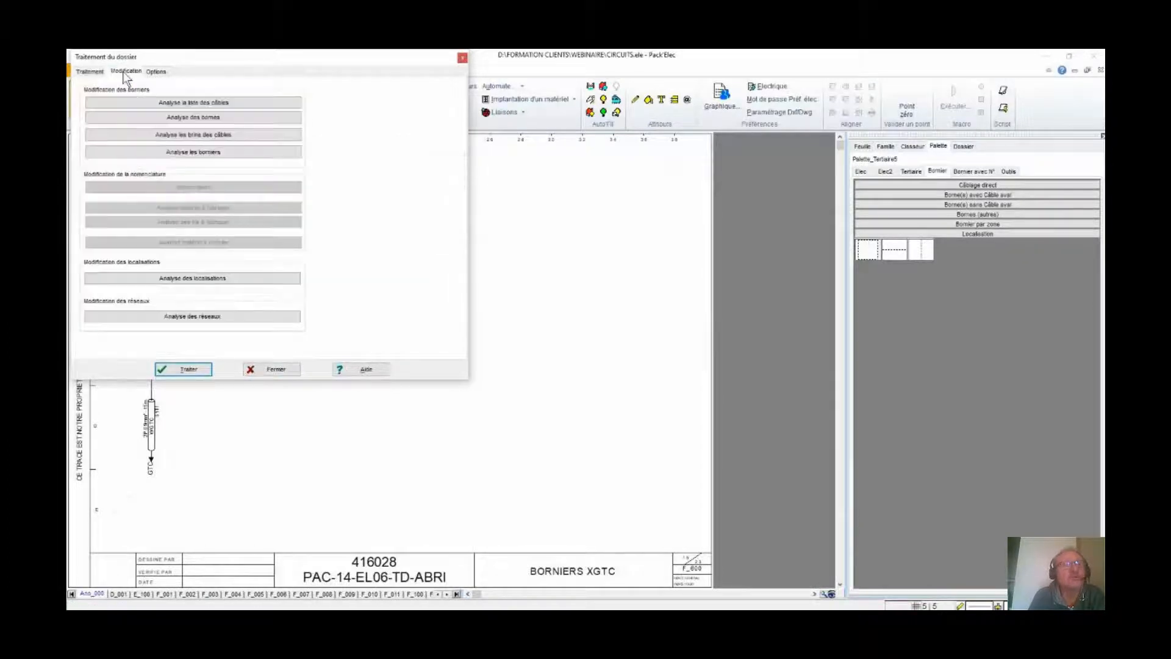
pyautogui.click(243, 136)
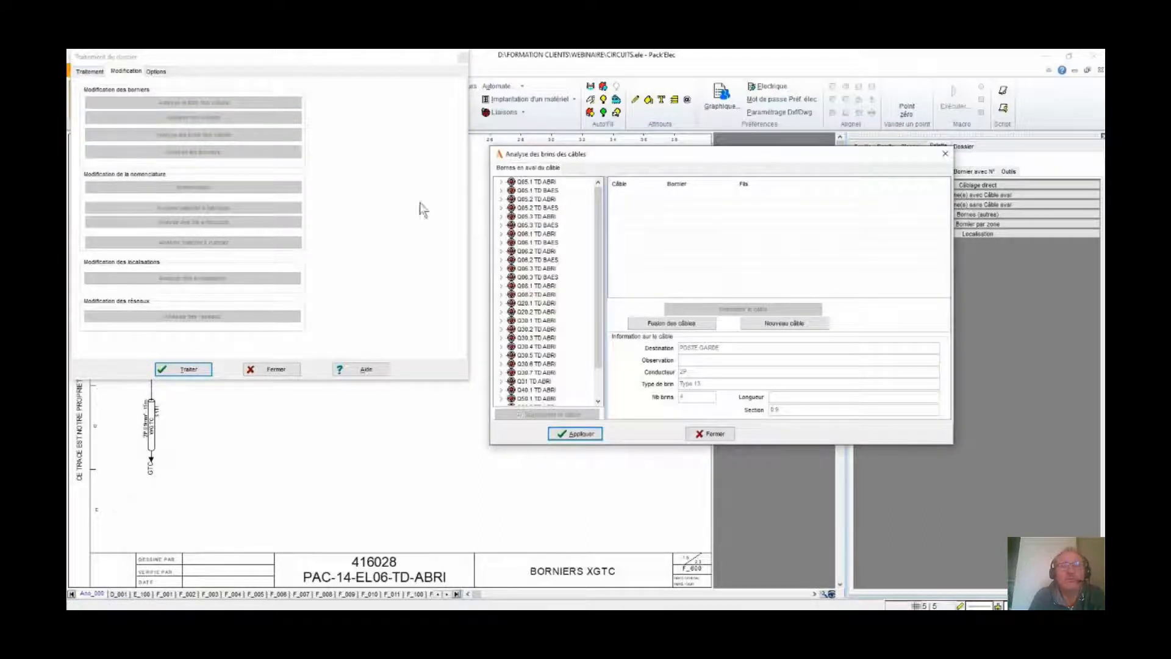
# Swap the blanc strand on XGTC-2 with the bl clair strand on XGTC-1 in cable WGTC and apply the change.
pyautogui.moveTo(598, 255); pyautogui.dragTo(598, 288)
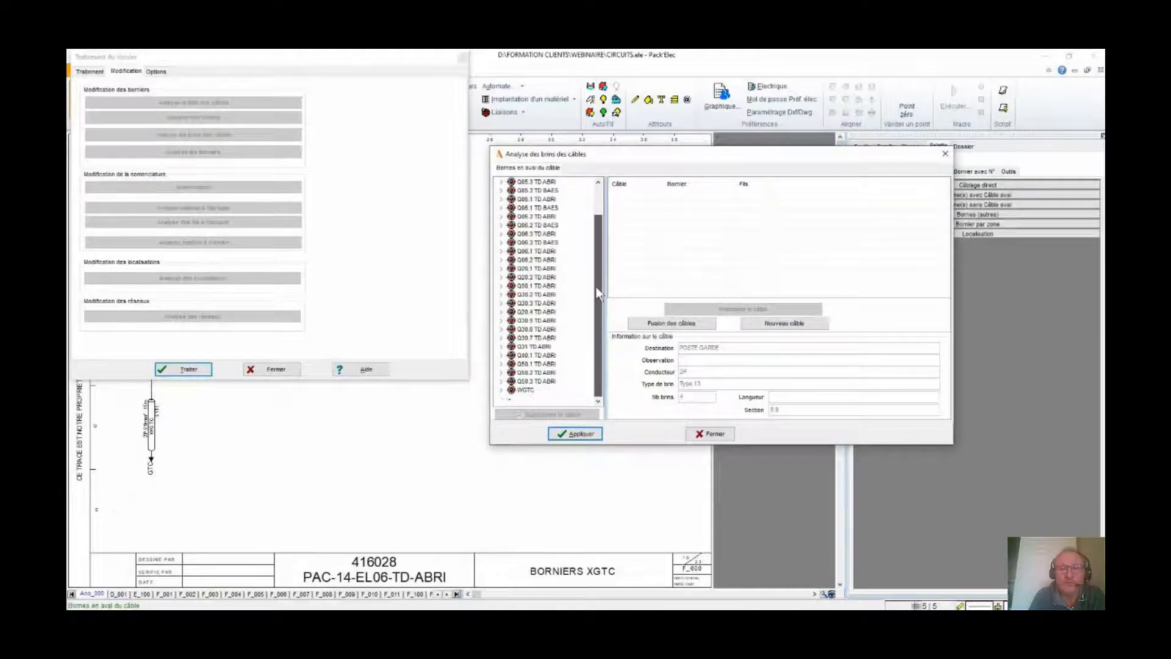
pyautogui.click(526, 391)
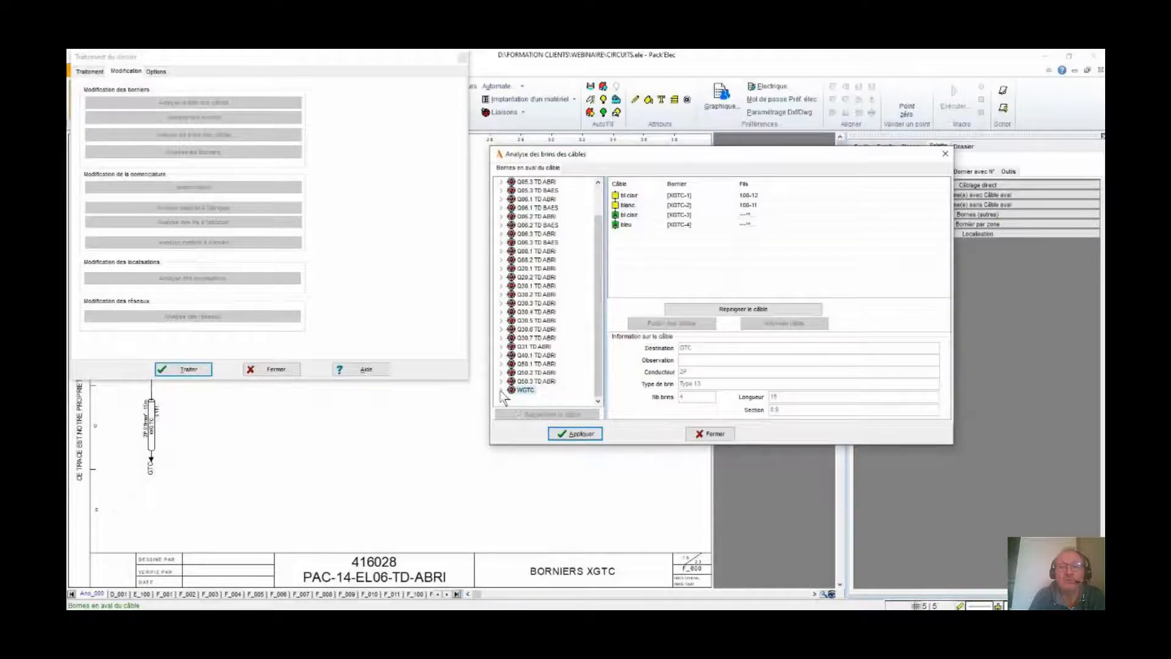
pyautogui.click(501, 391)
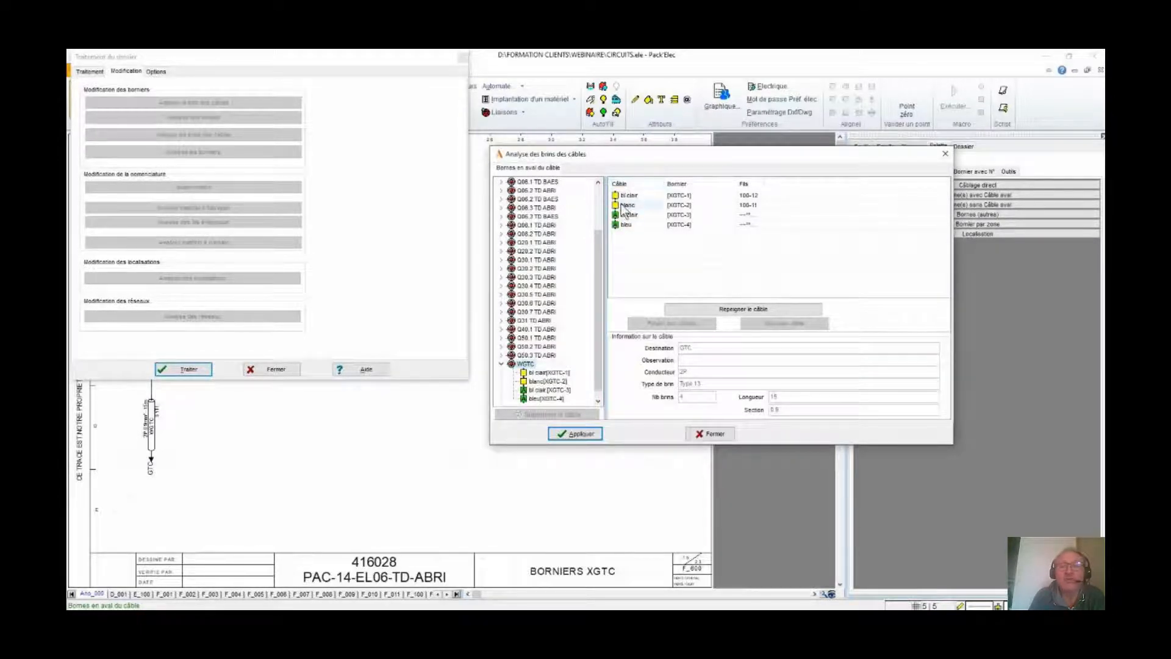
pyautogui.moveTo(628, 209); pyautogui.dragTo(623, 195)
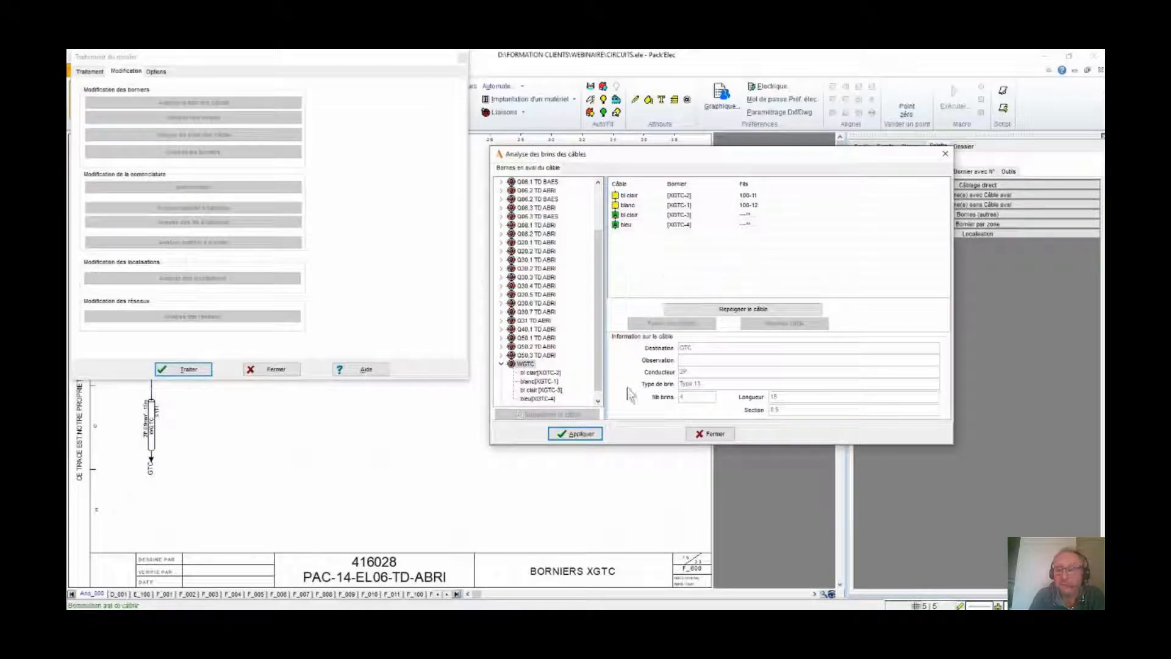
pyautogui.click(599, 431)
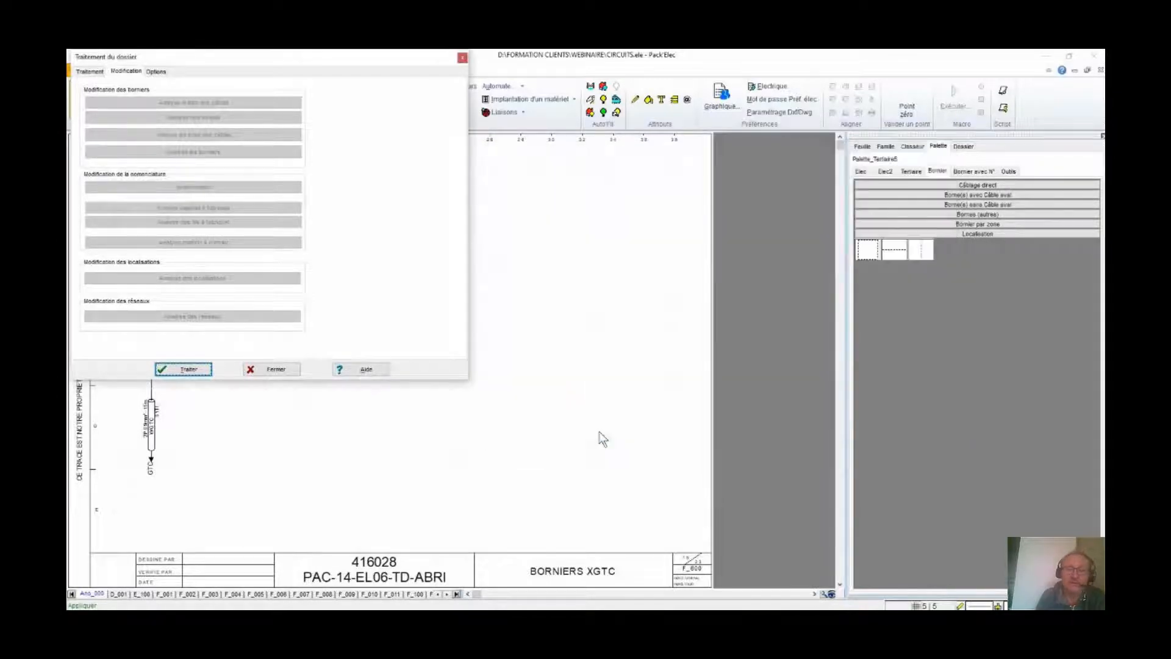
pyautogui.click(265, 368)
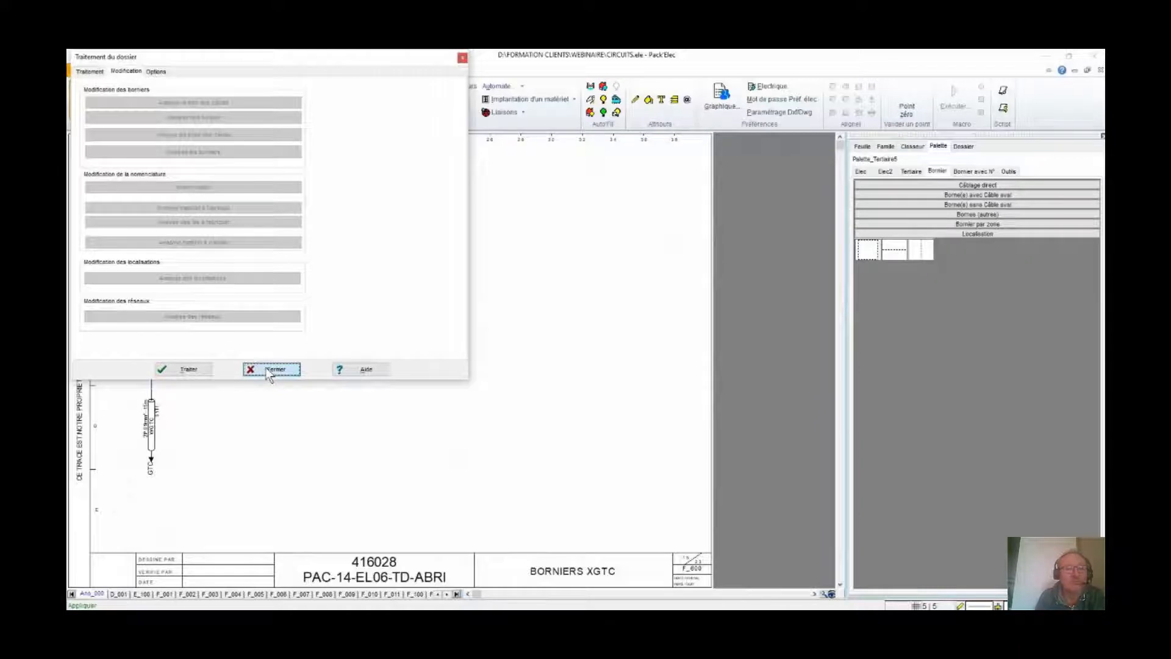
pyautogui.click(269, 370)
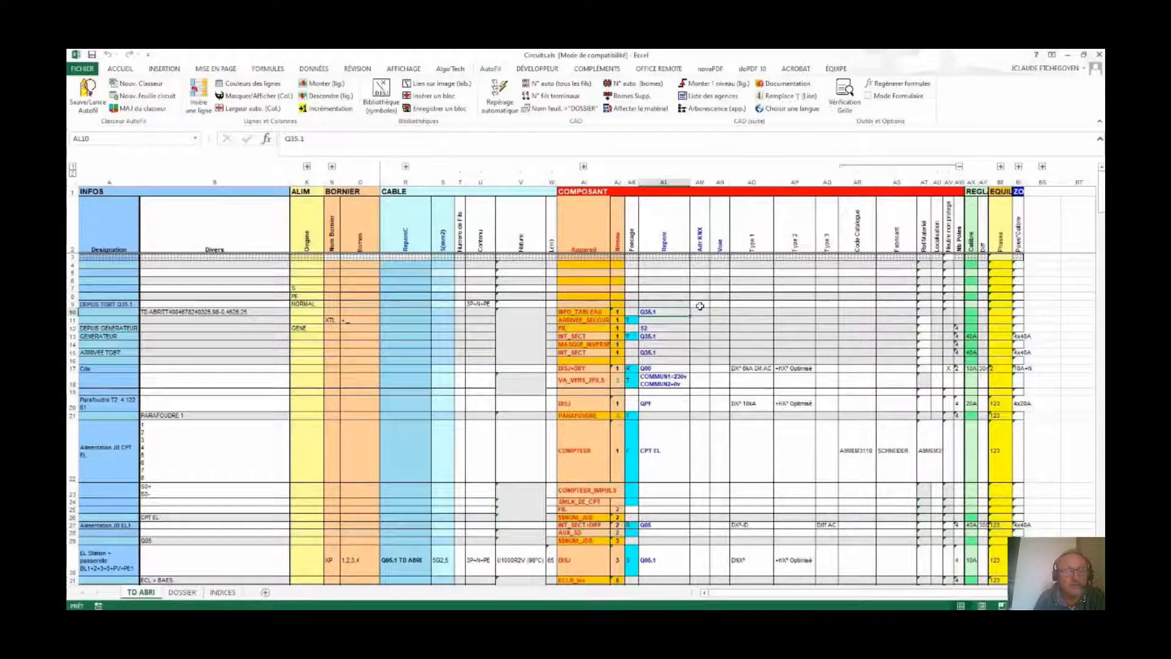
pyautogui.press('Down')
pyautogui.press('Right')
pyautogui.press('Right')
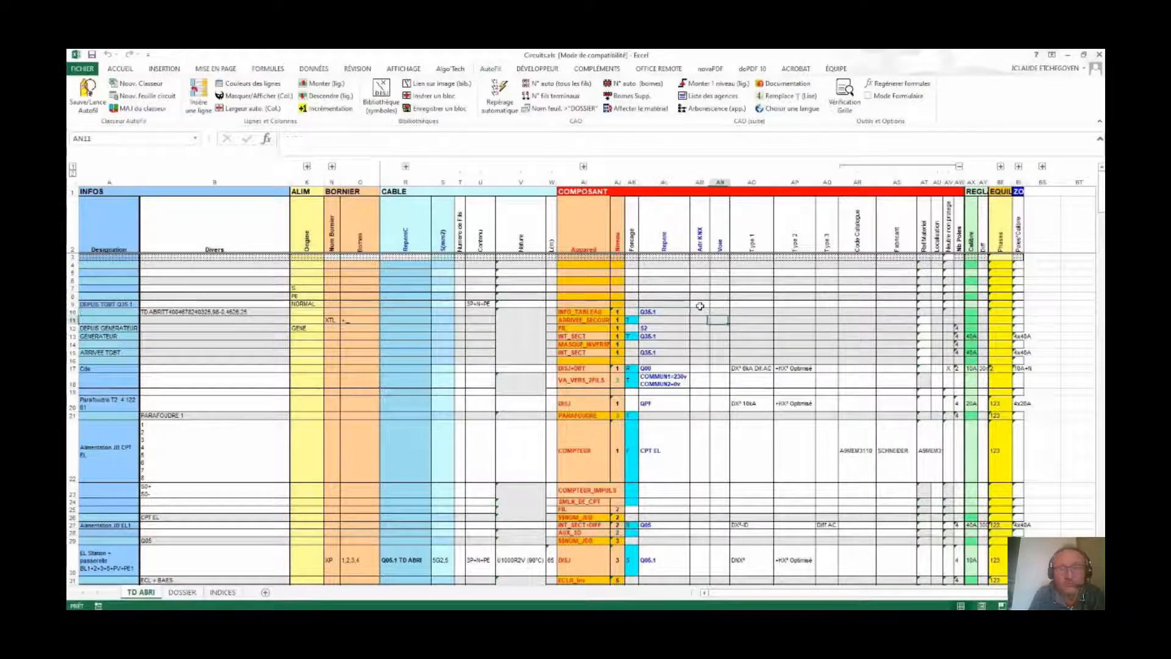
pyautogui.press('Down')
pyautogui.press('Down')
pyautogui.press('Right')
pyautogui.press('Right')
pyautogui.press('Right')
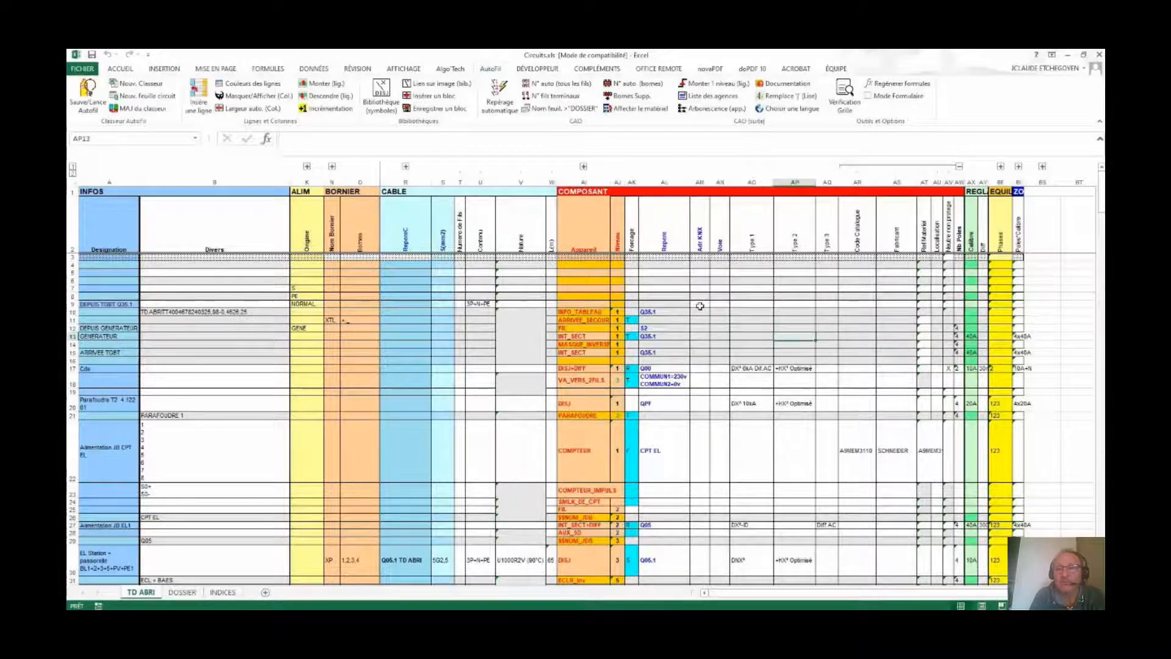
# Give the generator switch in row 13 catalogue code 406480 and manufacturer LEGRAND.
pyautogui.press('Right')
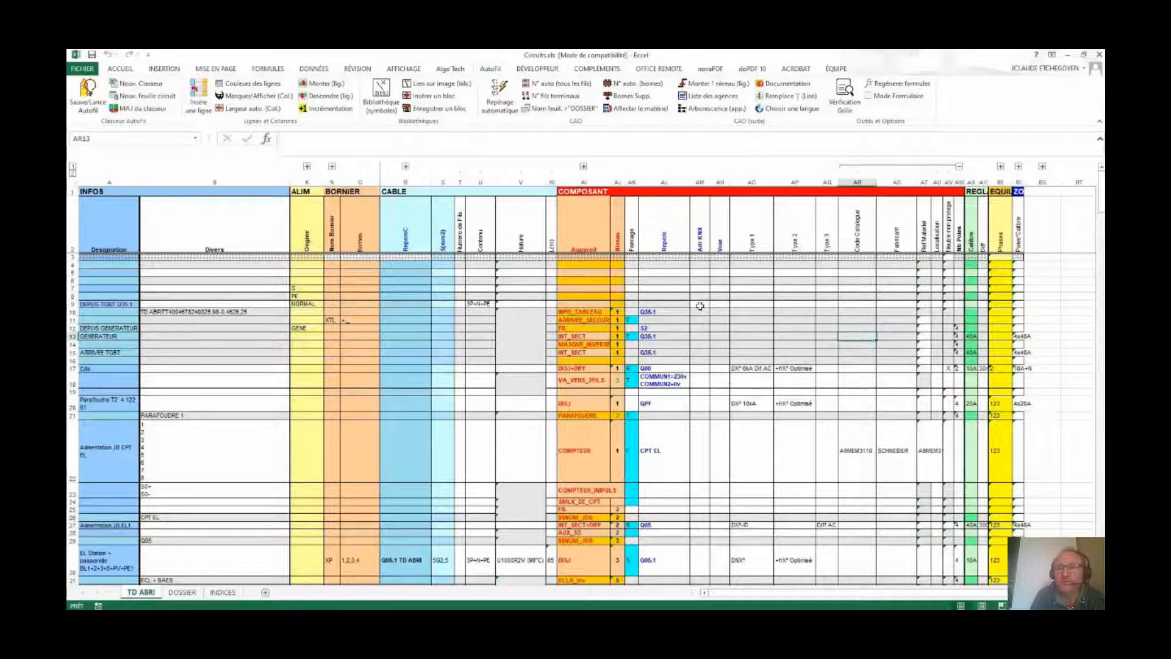
pyautogui.write('406480')
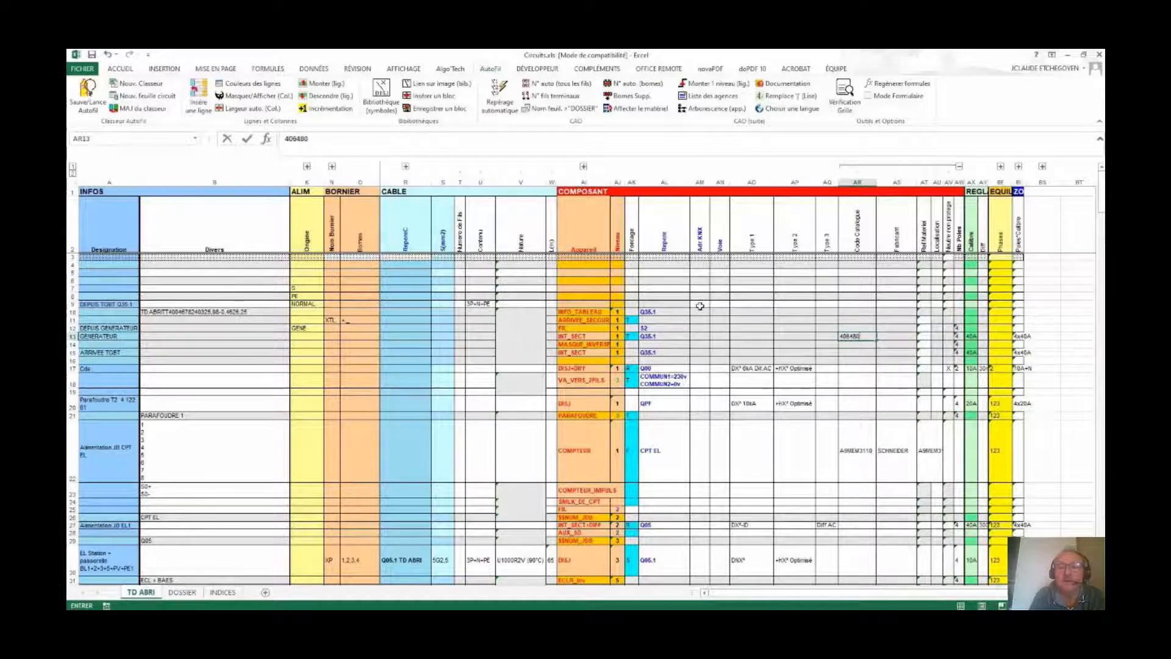
pyautogui.press('Right')
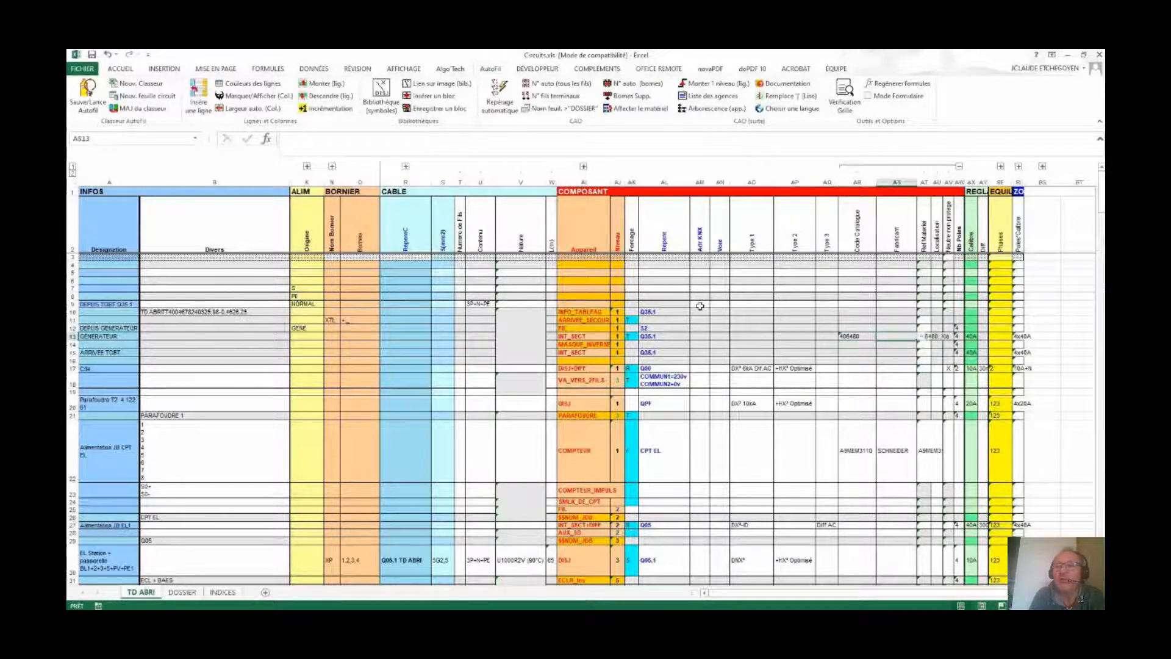
pyautogui.click(919, 336)
pyautogui.click(901, 349)
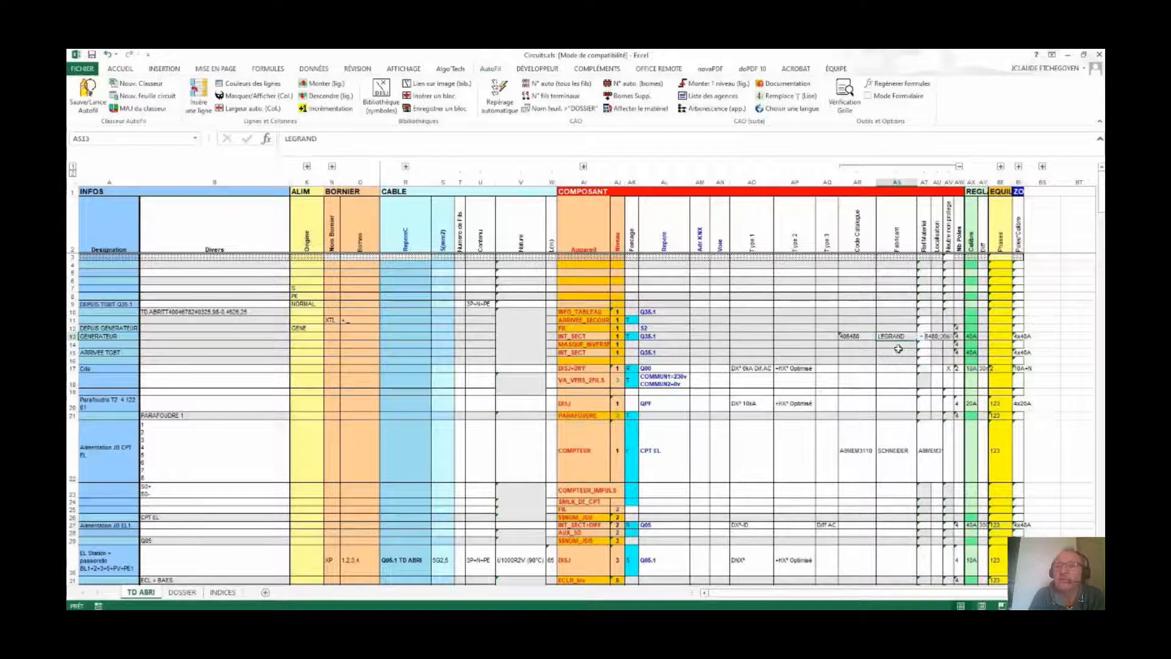
# Set the reference of the ARRIVEE TGBT switch in row 15 to Q35.1 gene and assign it catalogue code 406480 from LEGRAND.
pyautogui.moveTo(682, 358); pyautogui.dragTo(682, 358)
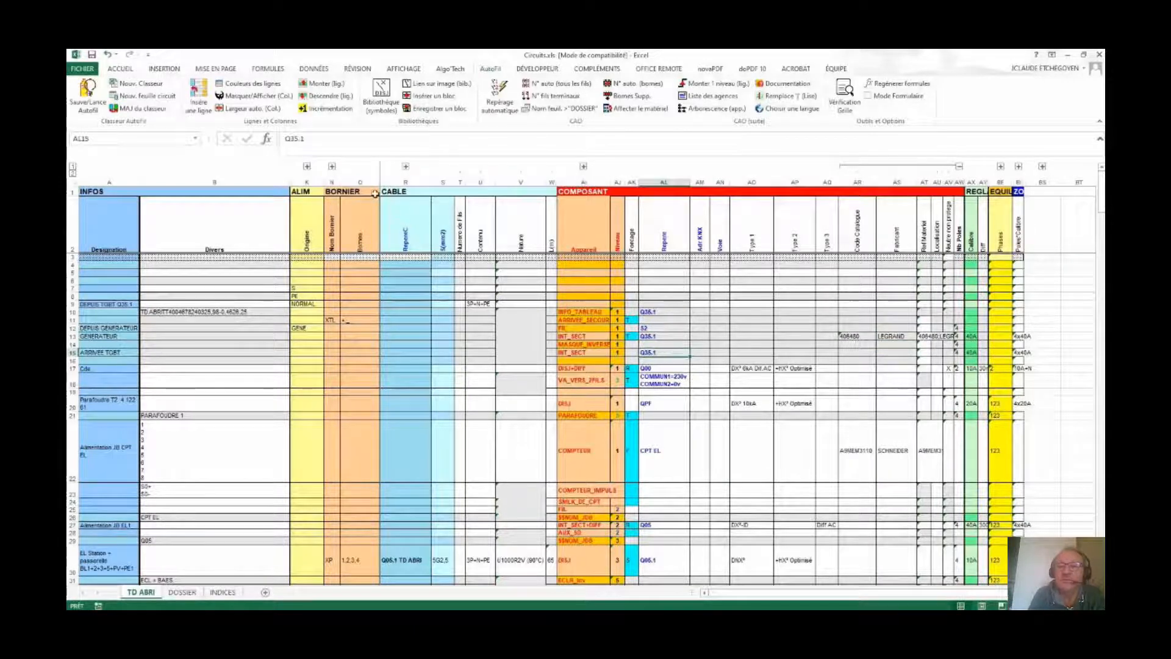
pyautogui.click(304, 135)
pyautogui.write('gene')
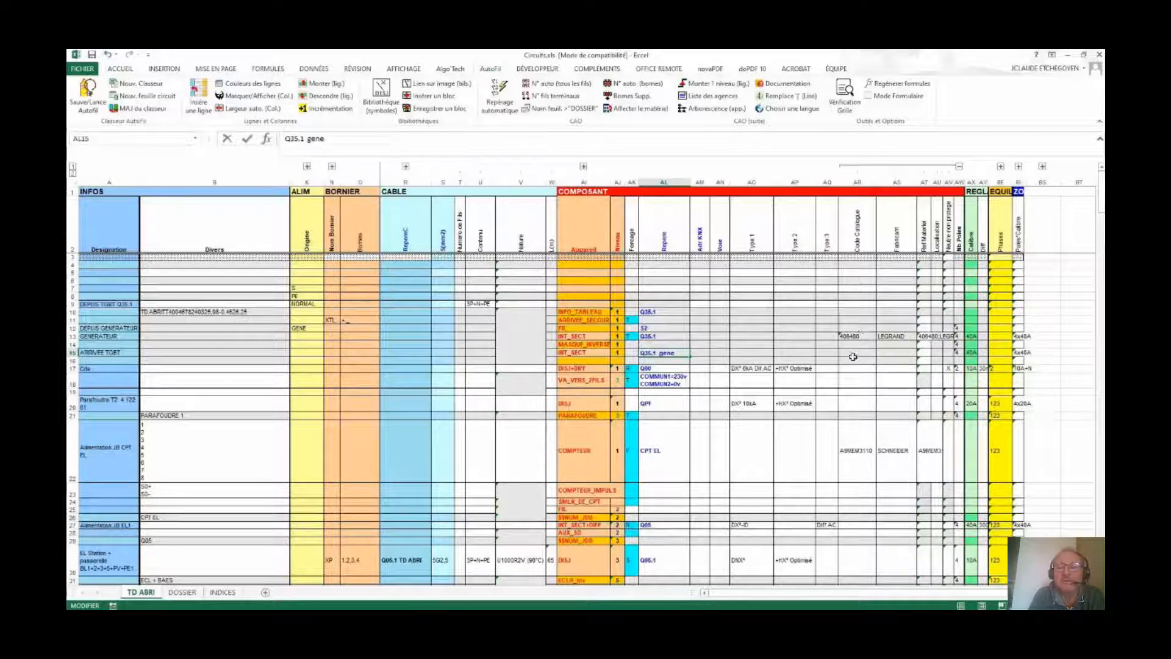
pyautogui.click(857, 354)
pyautogui.write('406480')
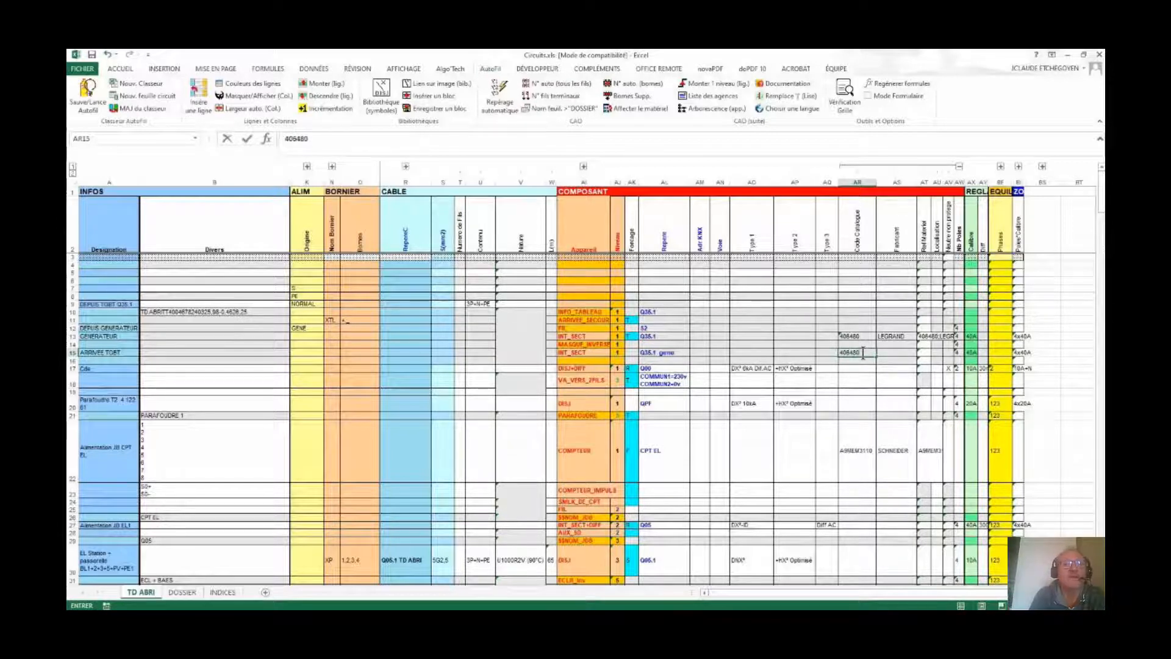
pyautogui.press('Tab')
pyautogui.write('l')
pyautogui.press('Return')
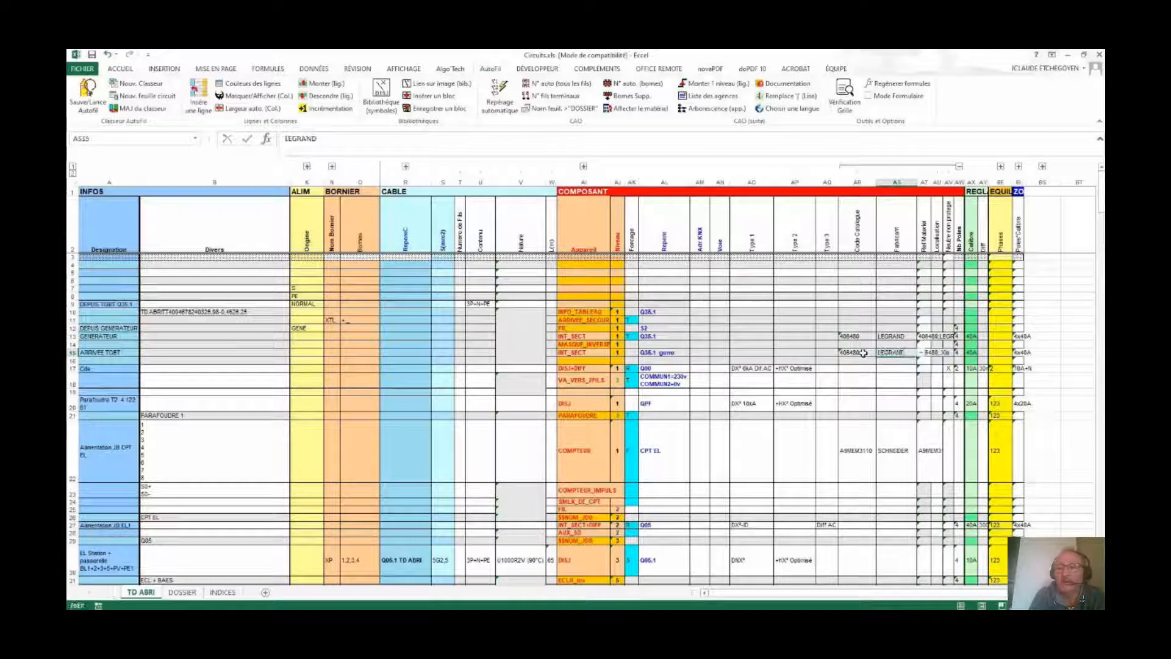
# Assign catalogue code 411157 and manufacturer LEGRAND to the DISJ+DIFF breaker in row 17.
pyautogui.press('Left')
pyautogui.press('Down')
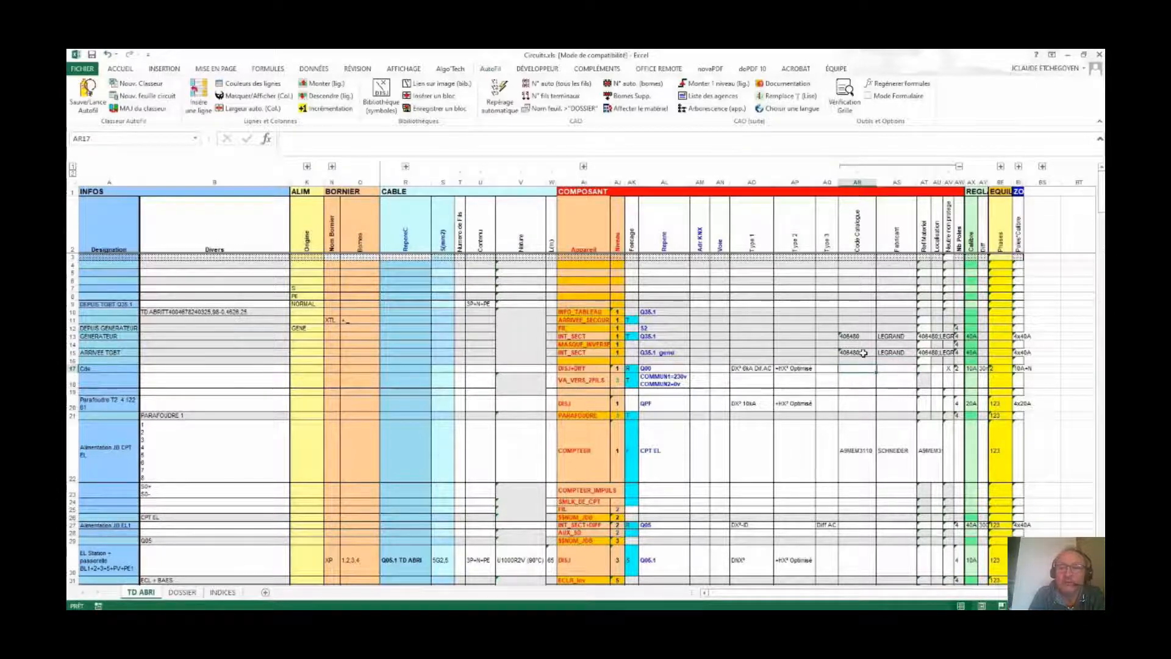
pyautogui.write('4')
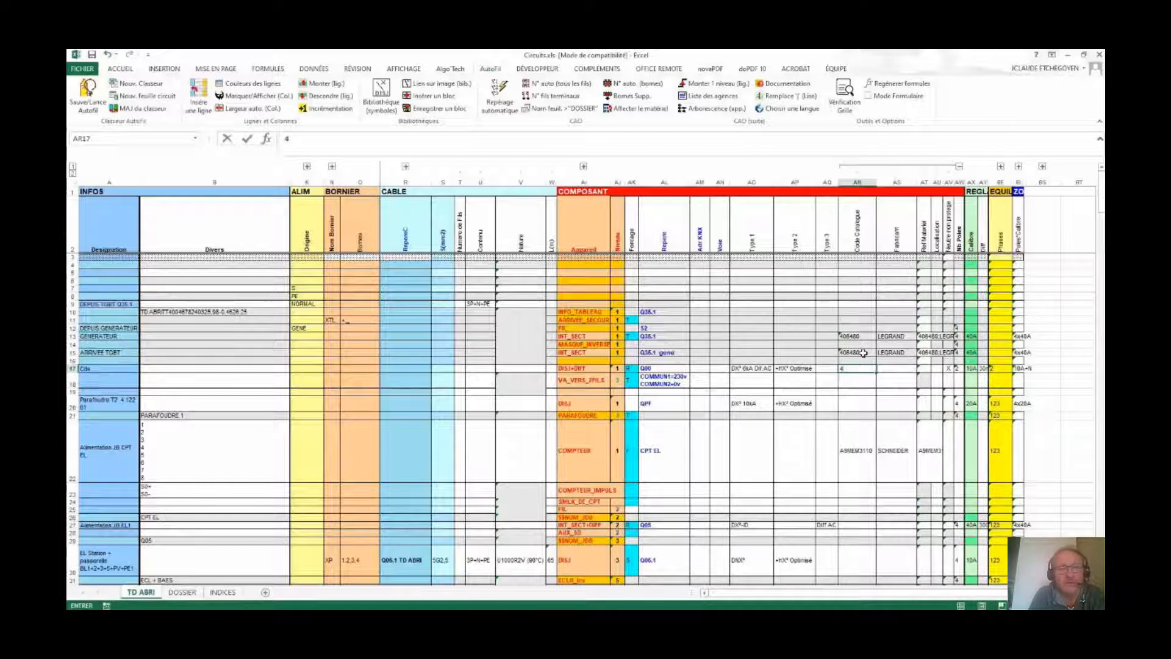
pyautogui.write('11157')
pyautogui.press('Tab')
pyautogui.write('L')
pyautogui.press('Return')
# Assign catalogue code 407899 and manufacturer LEGRAND to the QPF breaker in row 20.
pyautogui.press('Down')
pyautogui.press('Down')
pyautogui.press('Left')
pyautogui.write('407899')
pyautogui.press('Right')
pyautogui.write('LEGRAND')
pyautogui.press('Return')
# Assign catalogue code 412245 and manufacturer LEGRAND to the PARAFOUDRE in row 21.
pyautogui.press('Left')
pyautogui.write('412245')
pyautogui.press('Right')
pyautogui.write('LEGRAND')
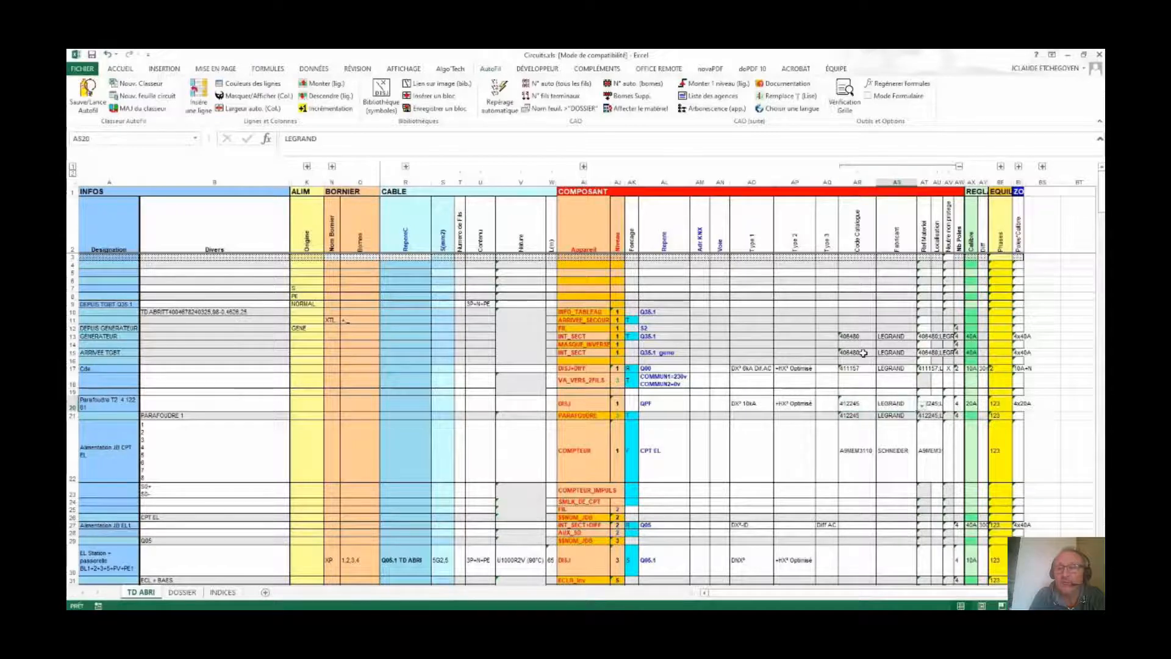
pyautogui.press('Return')
# Assign catalogue code 411665 and manufacturer LEGRAND to the Q05 INT_SECT+DIFF in row 27.
pyautogui.press('Left')
pyautogui.press('Down')
pyautogui.press('Down')
pyautogui.press('Down')
pyautogui.press('Down')
pyautogui.press('Down')
pyautogui.write('411665')
pyautogui.press('Right')
pyautogui.write('LEGRAND')
pyautogui.press('Return')
pyautogui.press('Left')
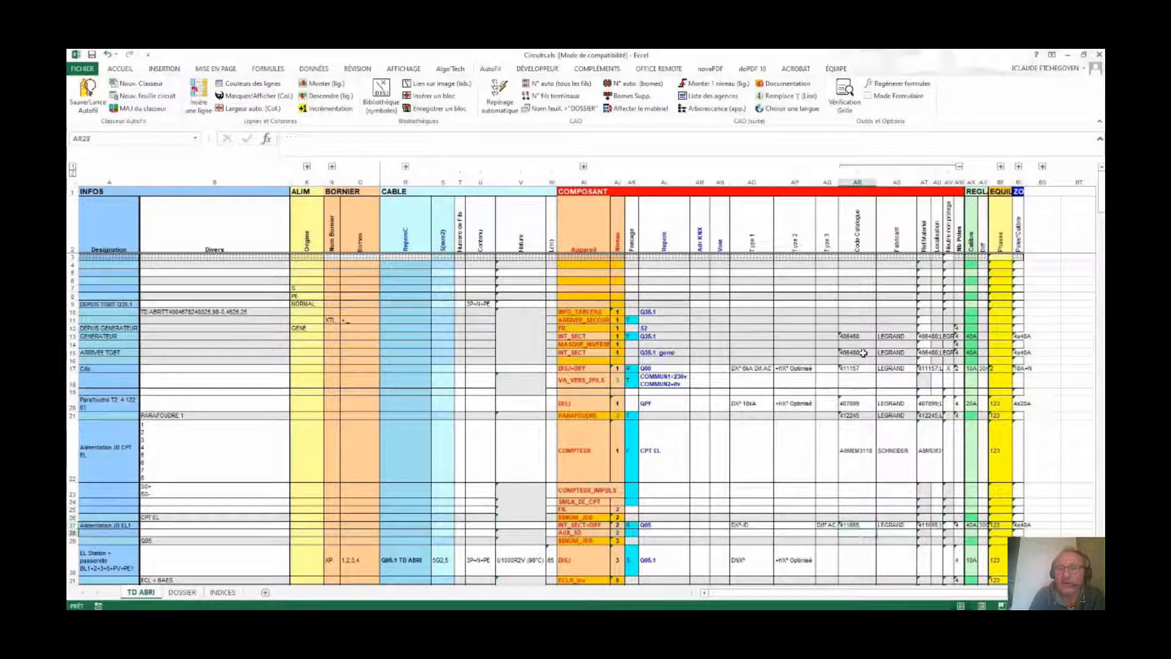
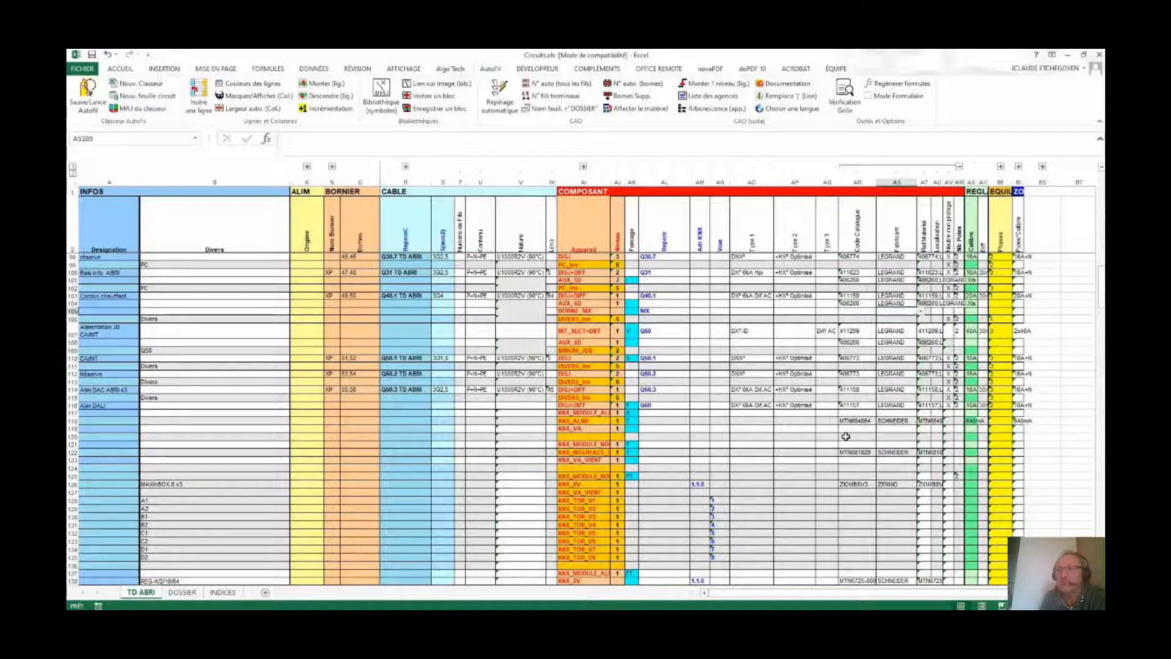
# Assign catalogue code 406278 and manufacturer LEGRAND to the MX component in row 105.
pyautogui.write('406278')
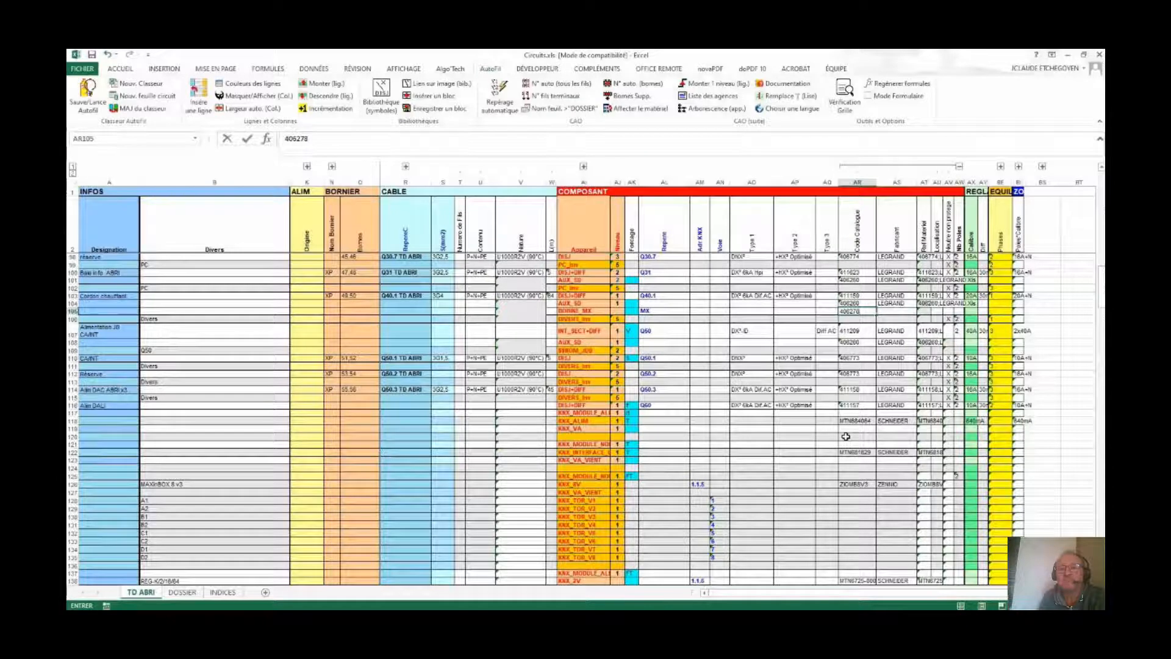
pyautogui.press('Tab')
pyautogui.write('LEGRAND')
pyautogui.press('Down')
pyautogui.press('Down')
pyautogui.press('Down')
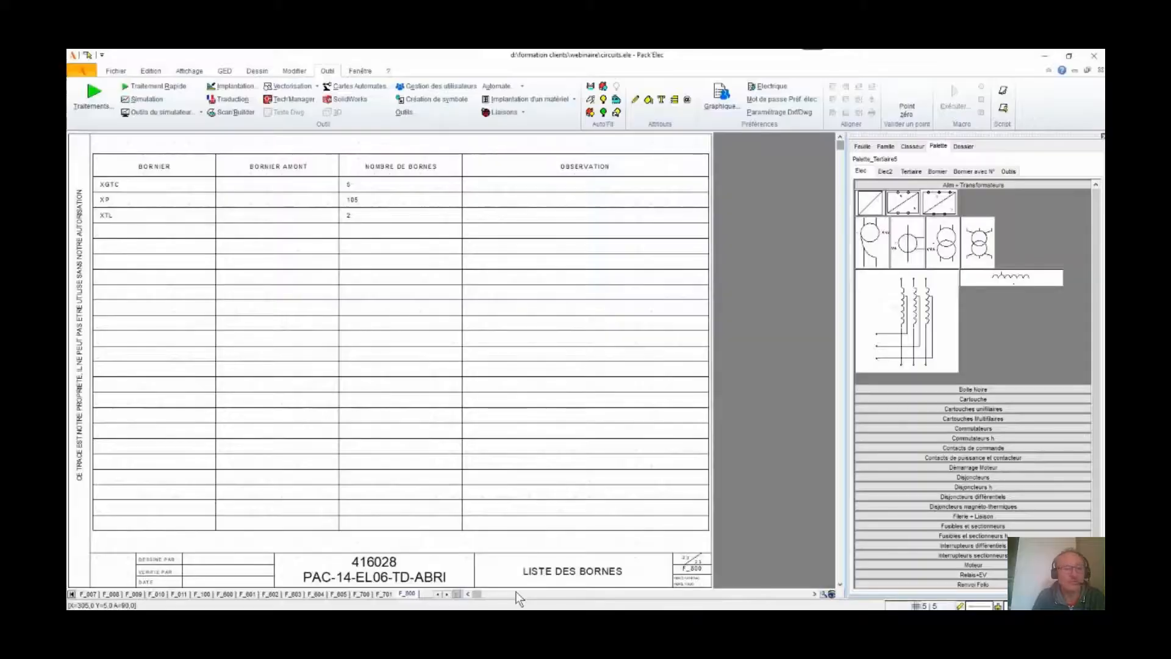
# In Pack'Elec, process the dossier with the Nomenclature and Automatique options added to the general, wiring and terminal-strip processing.
pyautogui.click(94, 95)
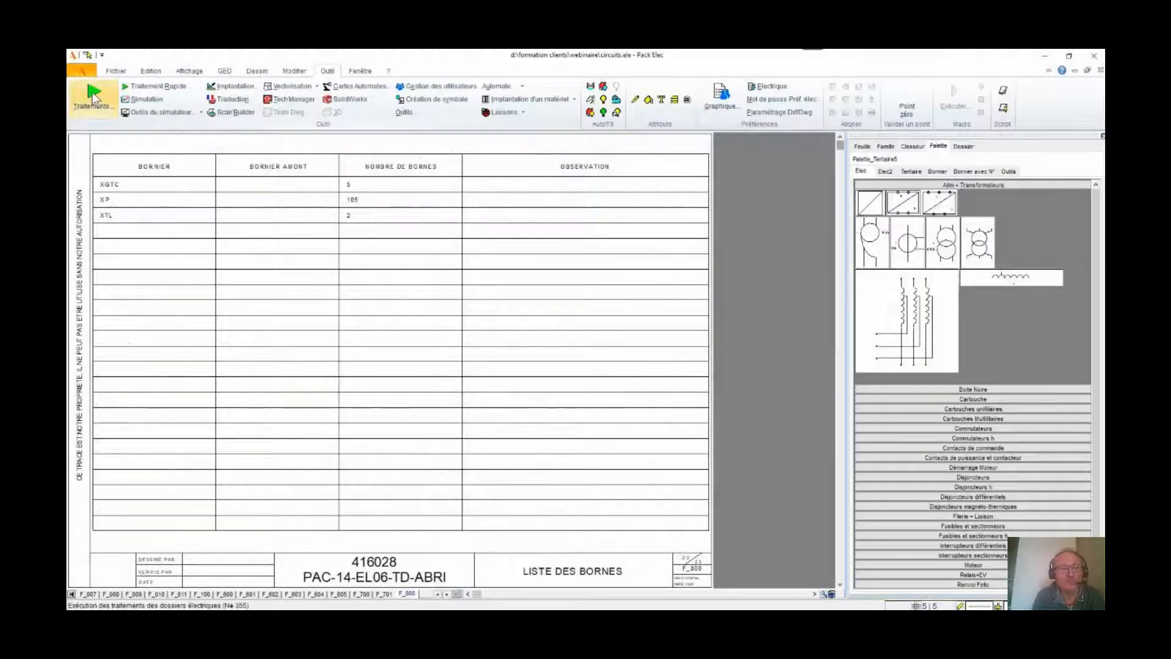
pyautogui.click(93, 98)
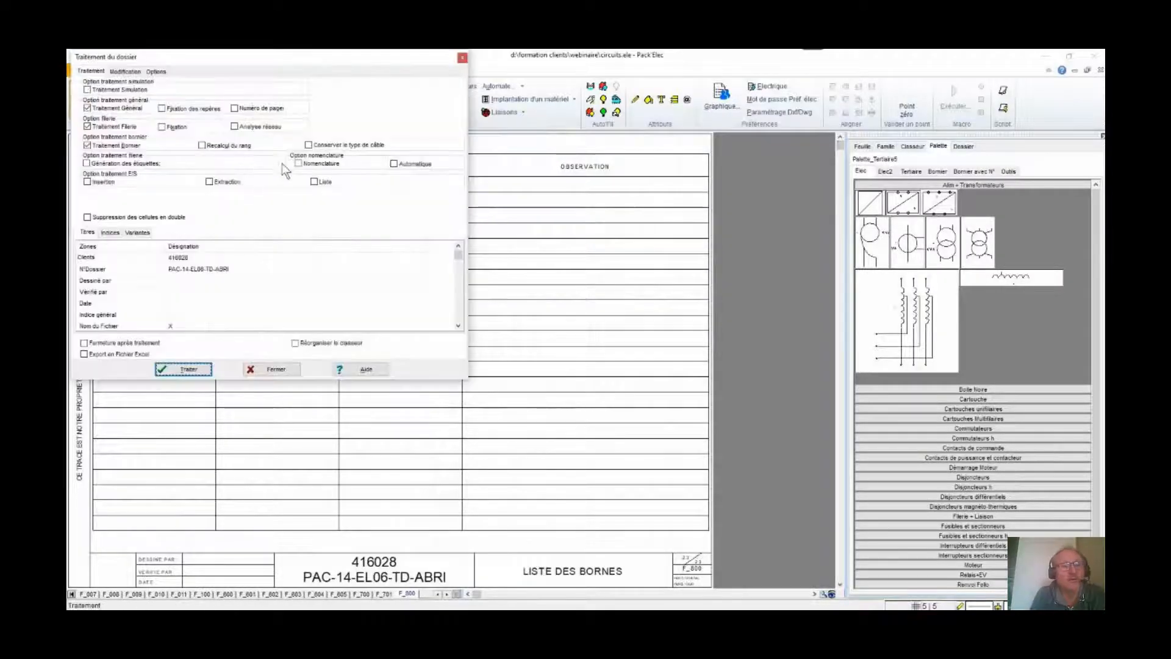
pyautogui.click(298, 164)
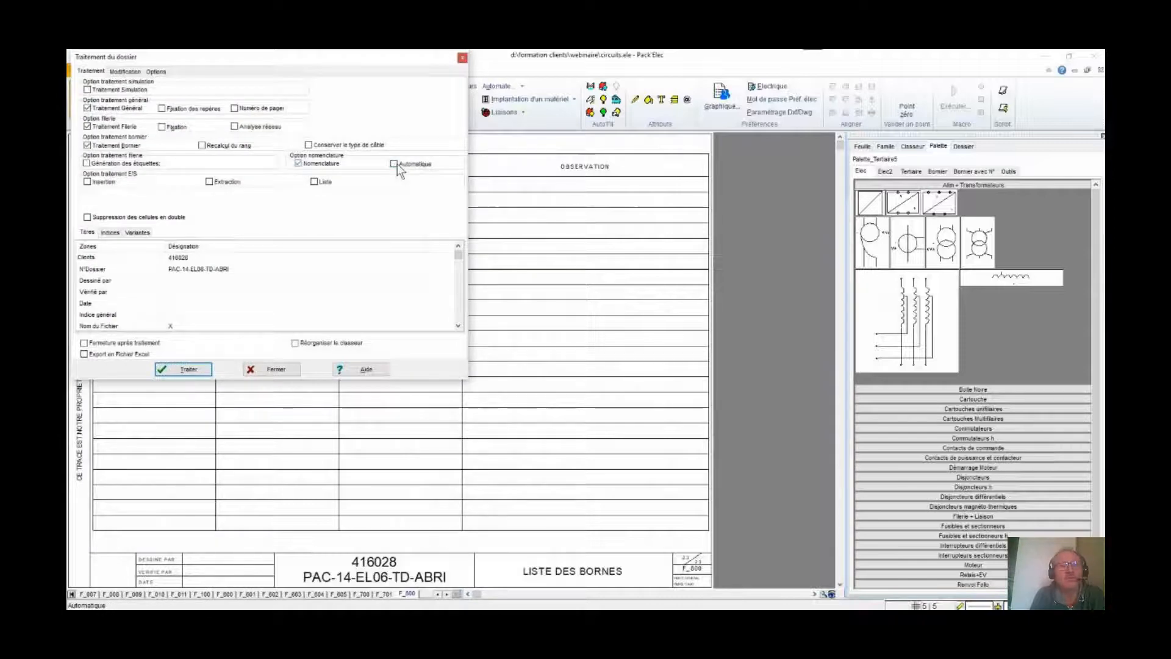
pyautogui.click(189, 370)
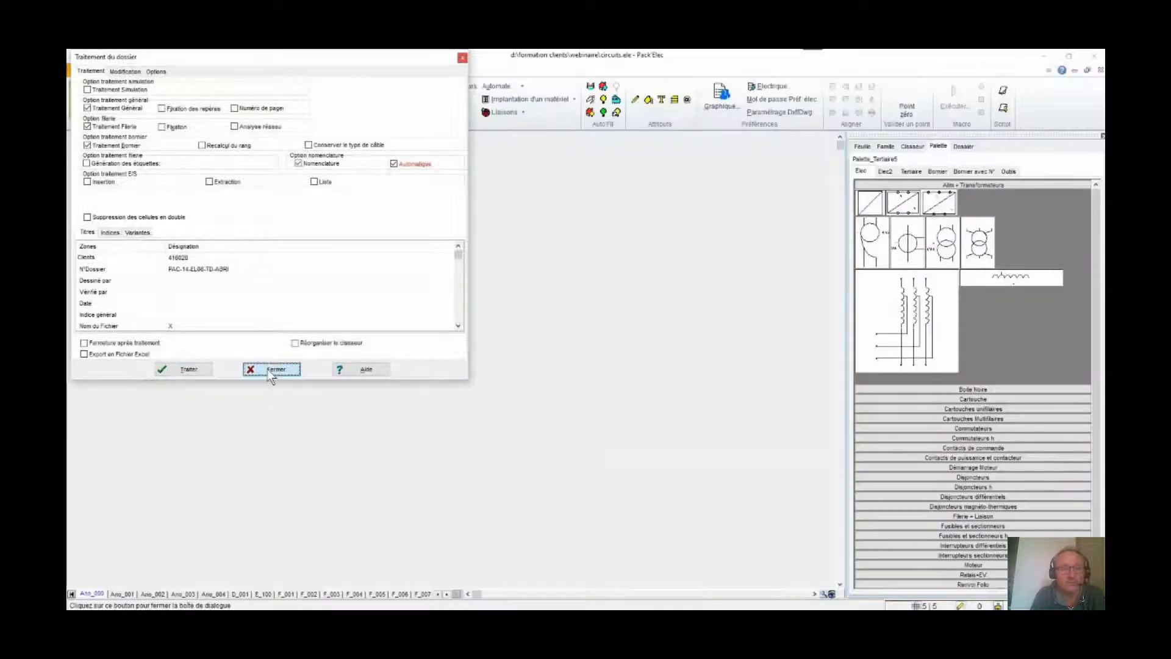
pyautogui.click(268, 369)
# Check the generated component lists for Armoire on F_900 and F_901 and for LOGE GARDIEN on F_902.
pyautogui.click(363, 594)
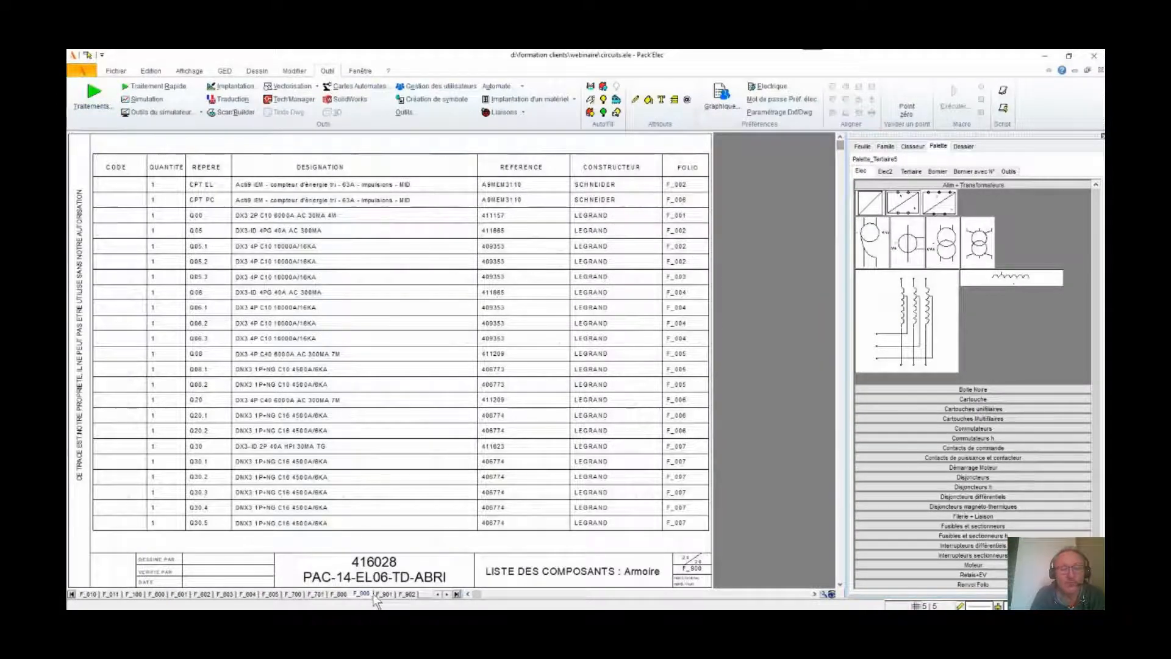
pyautogui.click(384, 595)
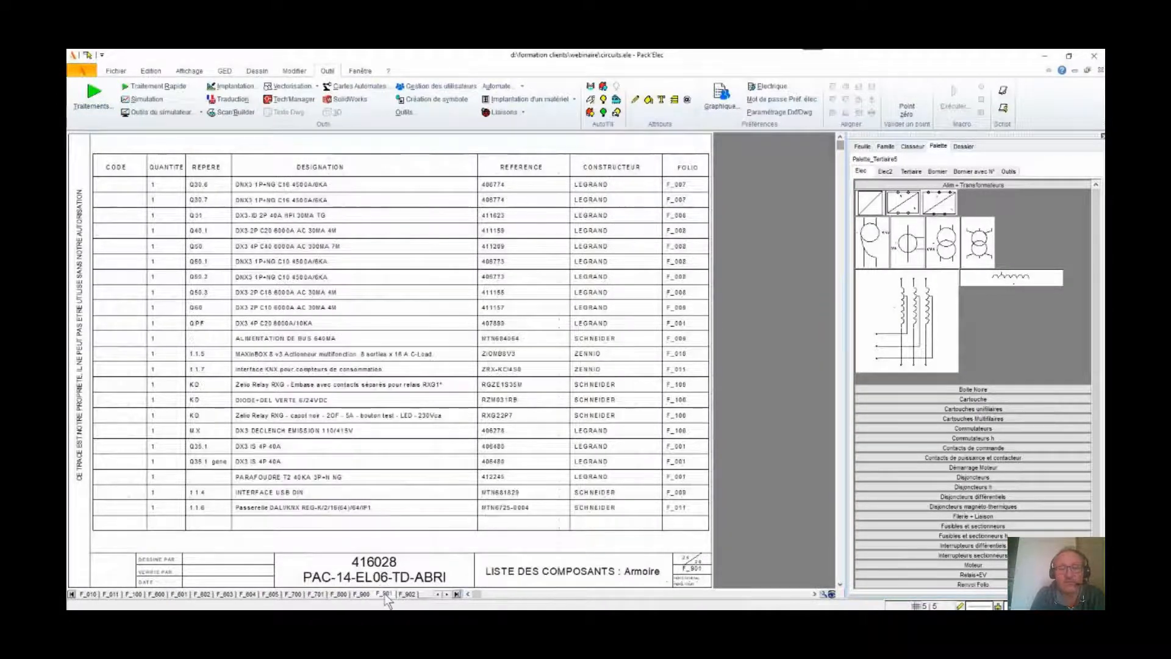
pyautogui.click(408, 594)
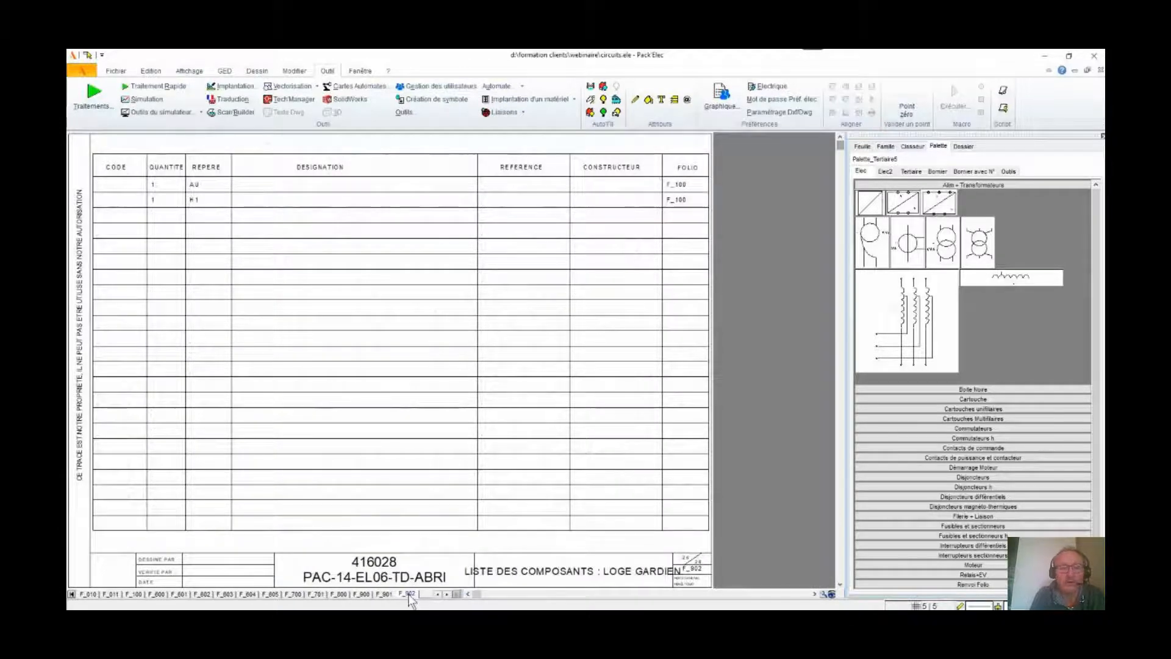
pyautogui.click(385, 595)
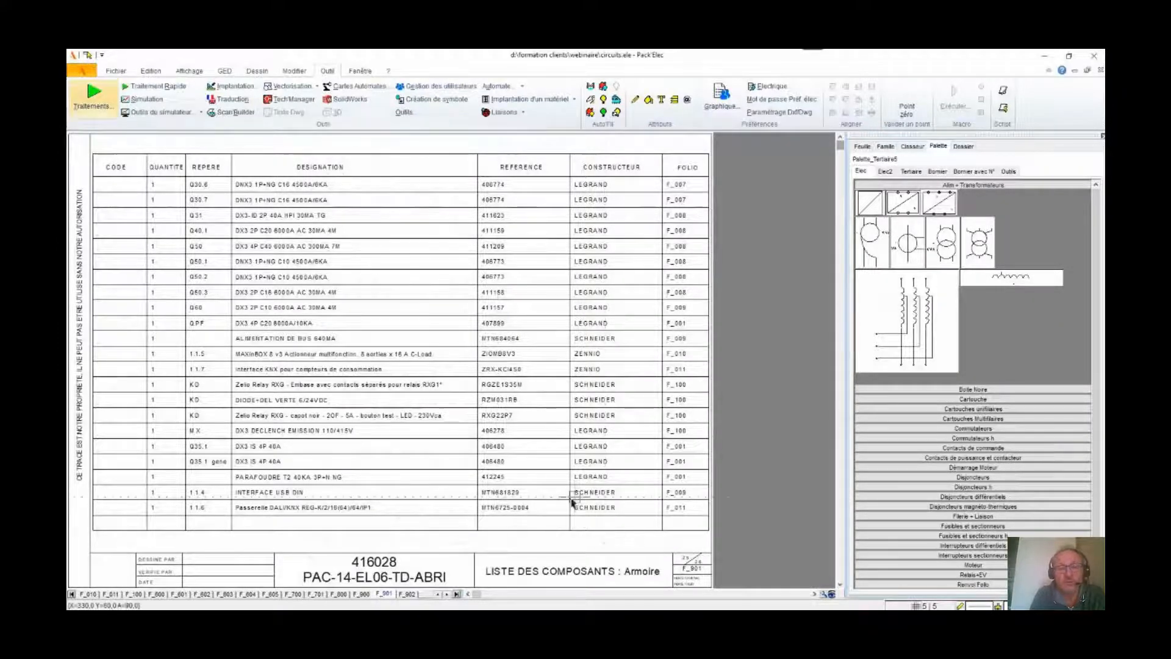
# Reprocess the dossier with the same options and open the nomenclature for modification.
pyautogui.click(98, 103)
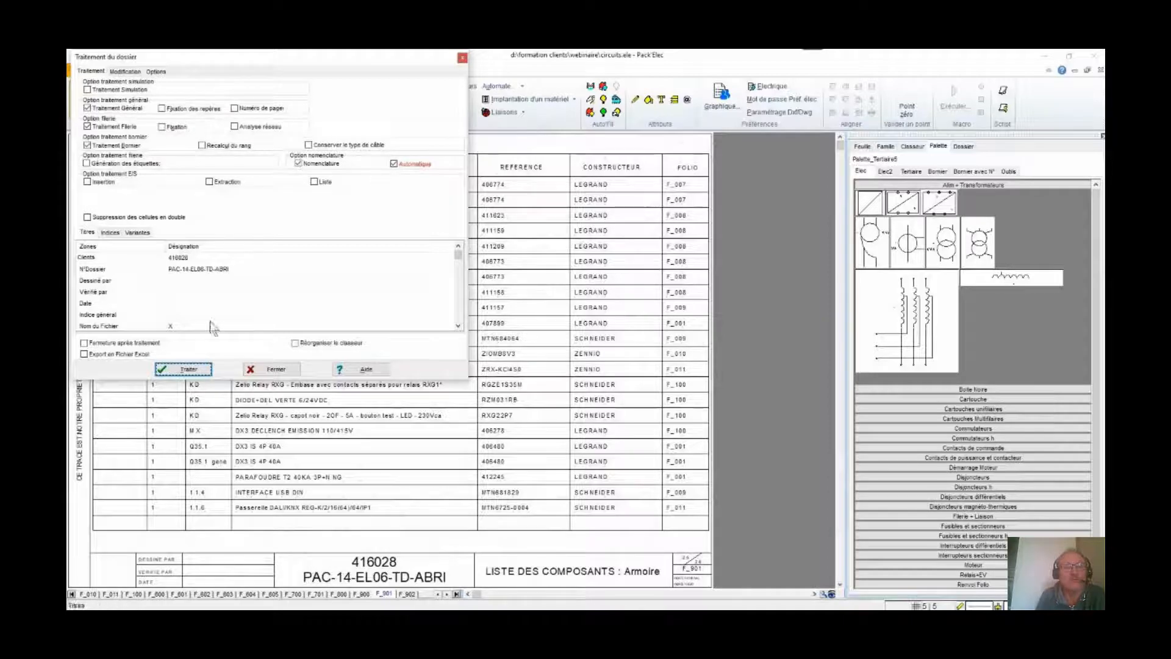
pyautogui.click(189, 369)
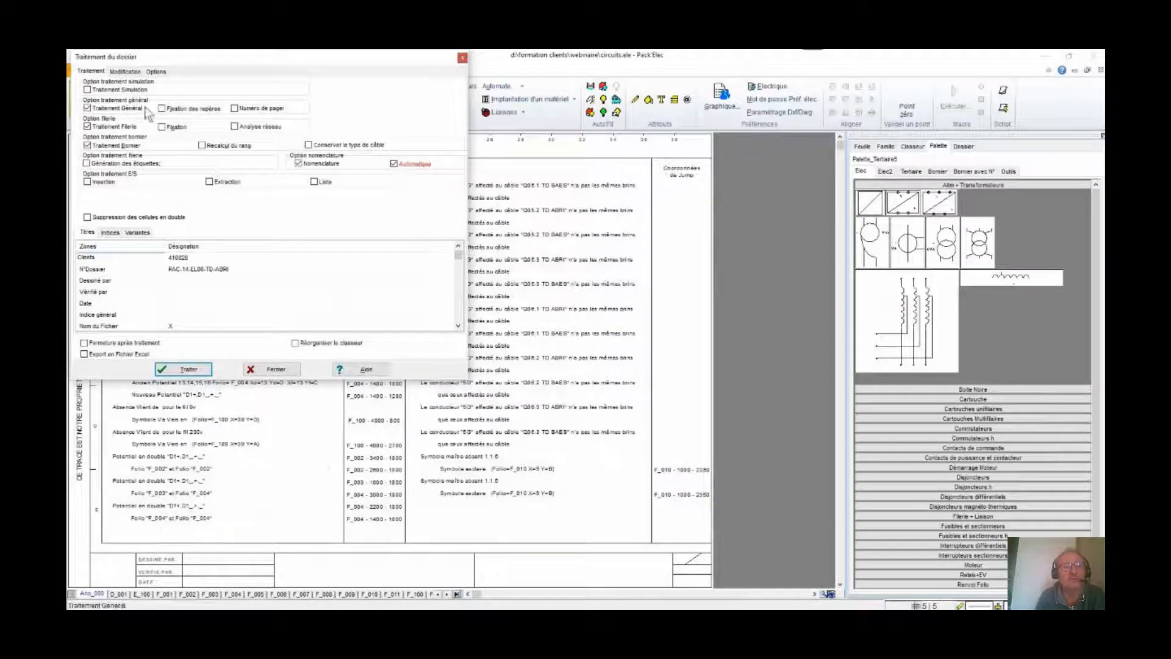
pyautogui.click(126, 72)
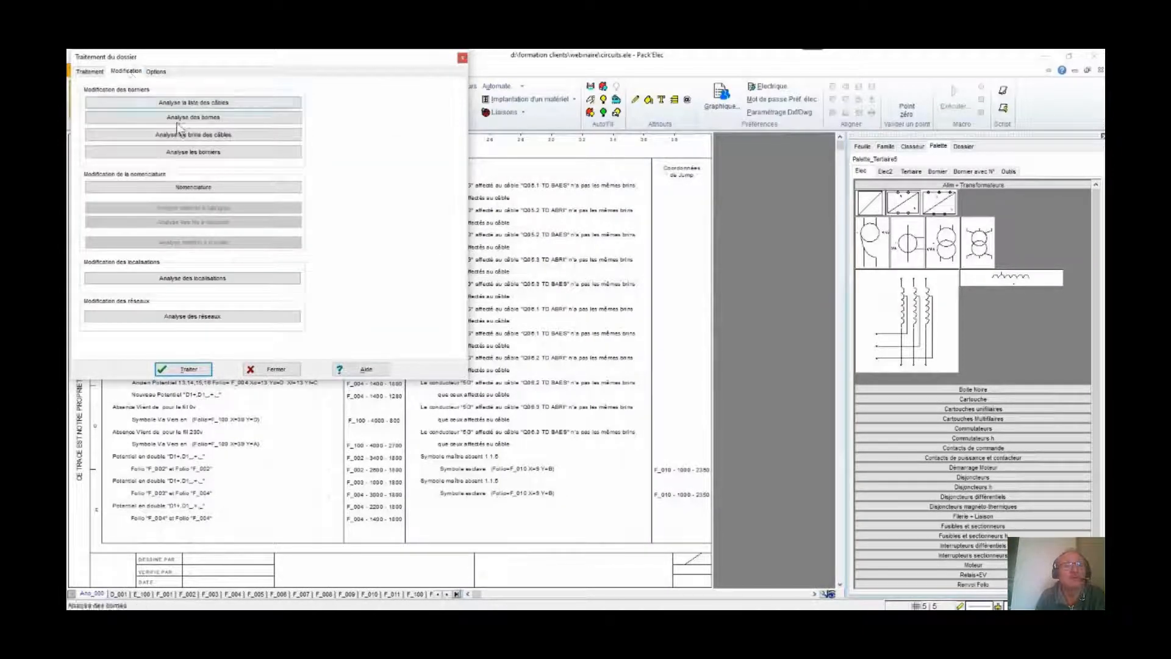
pyautogui.click(201, 189)
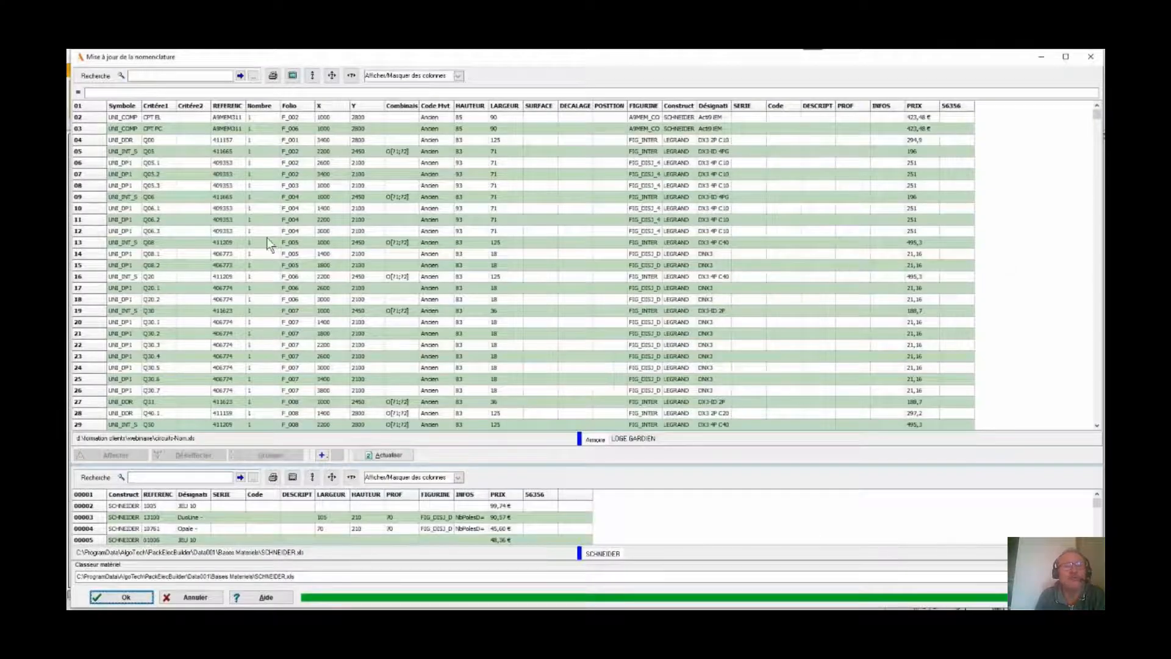
# Sort the nomenclature by Critère1 and finally by Folio, apply the order, and check the Armoire component lists on F_900 and F_901.
pyautogui.click(153, 106)
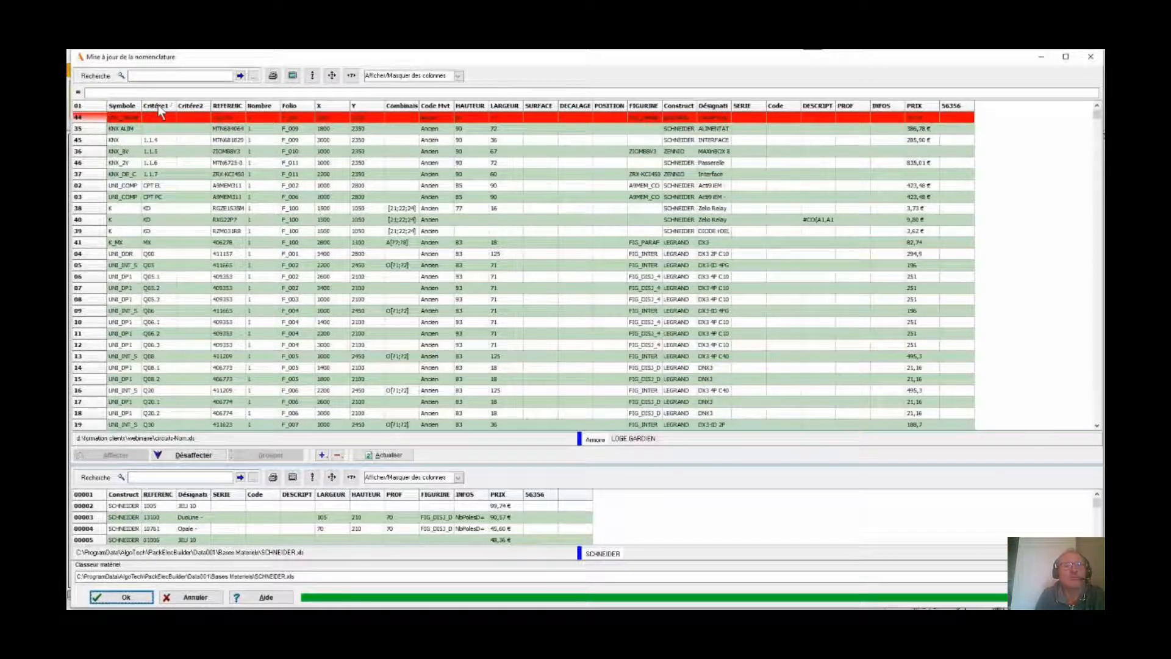
pyautogui.click(291, 106)
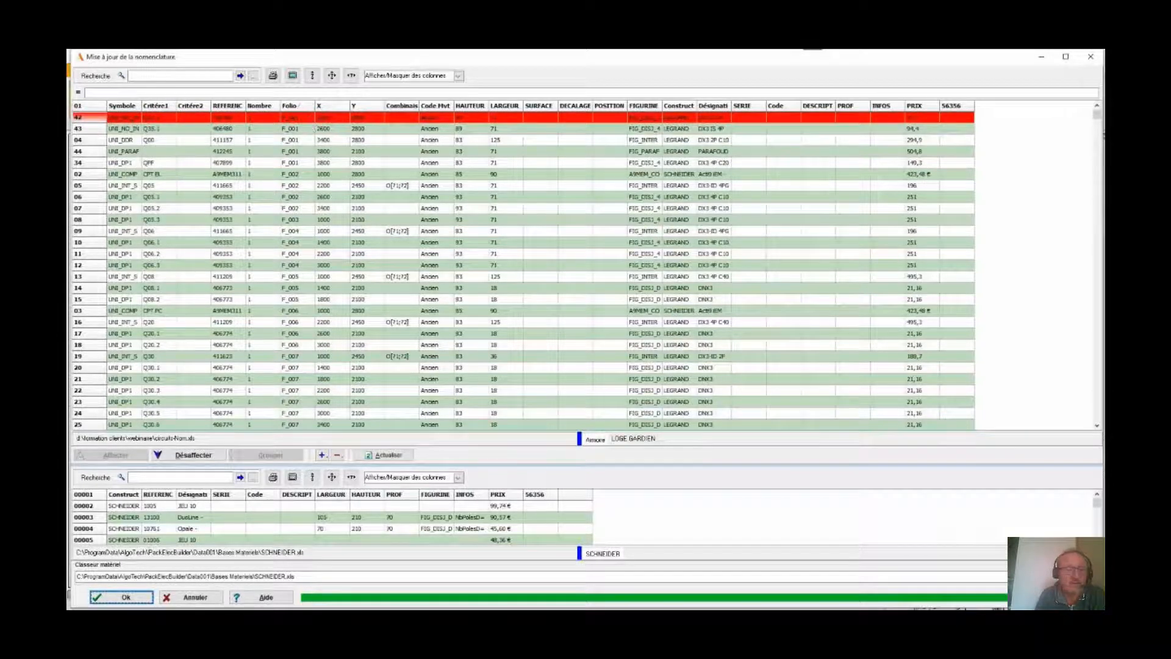
pyautogui.click(134, 598)
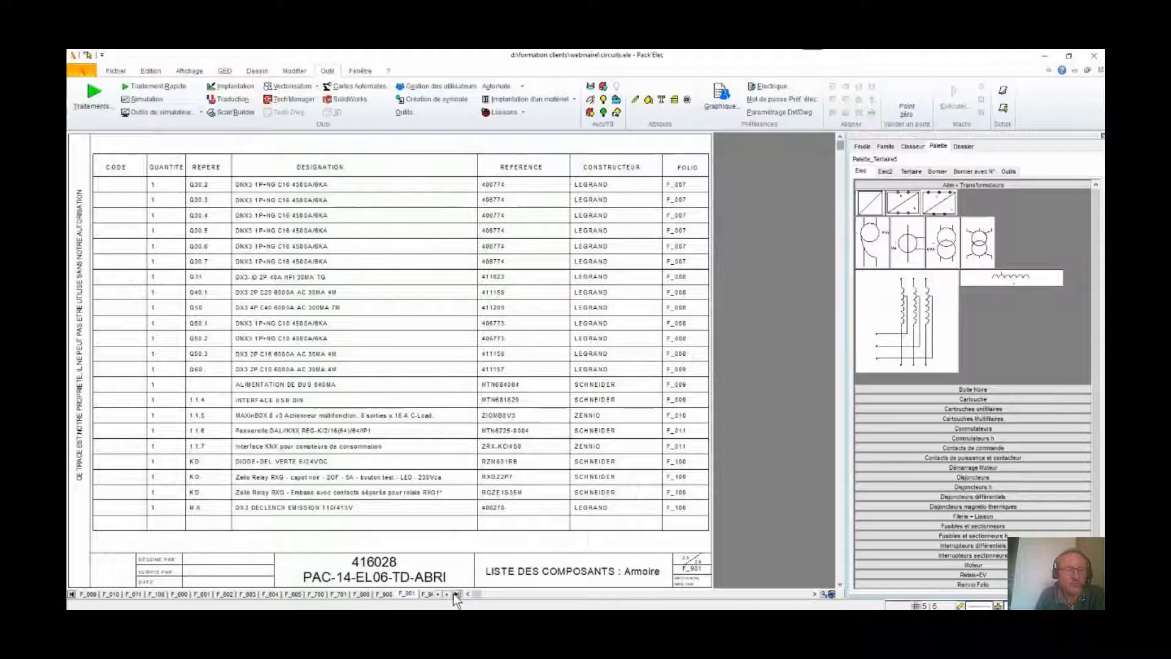
pyautogui.click(389, 594)
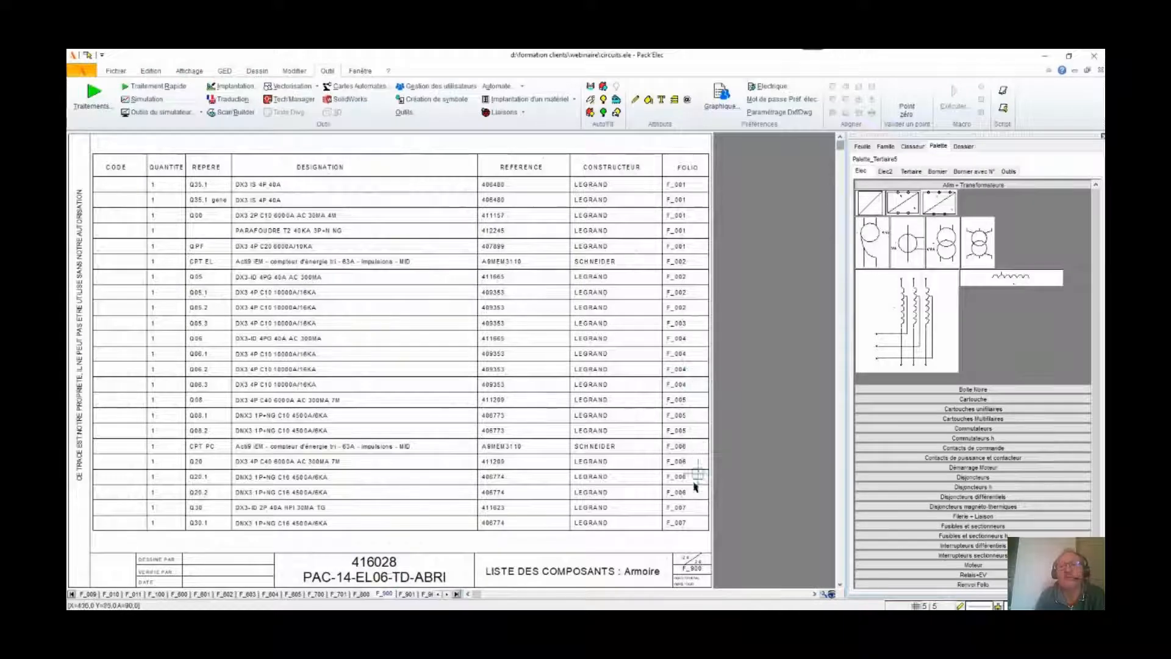
pyautogui.click(409, 595)
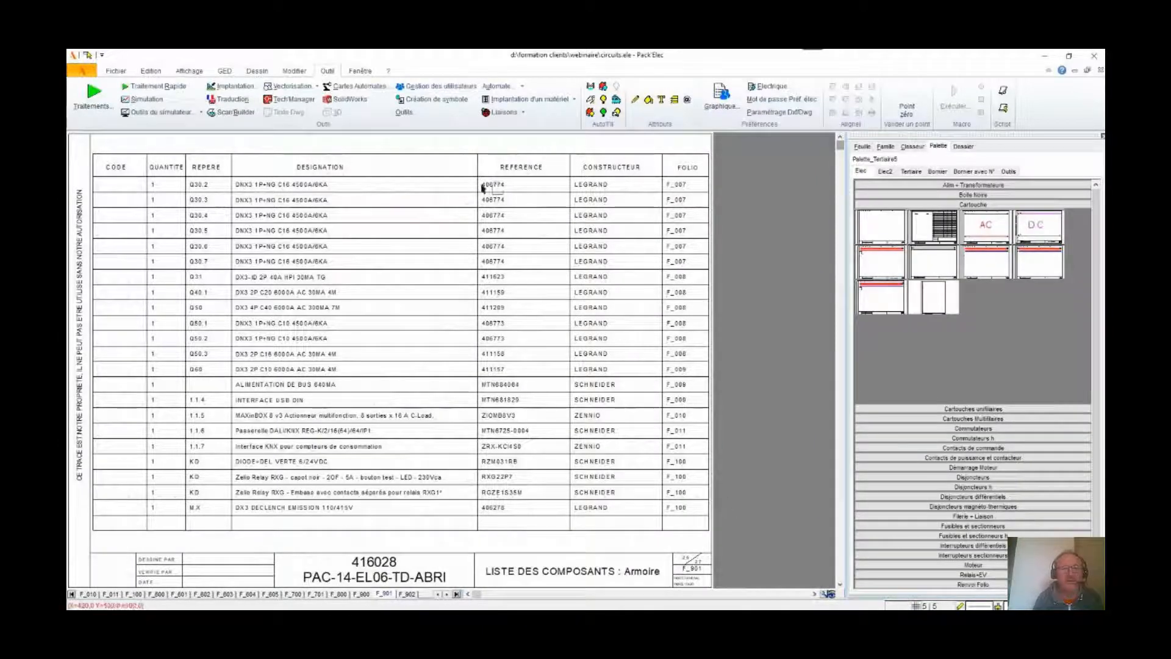
# Search the enclosure catalogue for fp73 and implant the matching Hager enclosure in row 083 on a new I_Armoire sheet in landscape format.
pyautogui.click(235, 89)
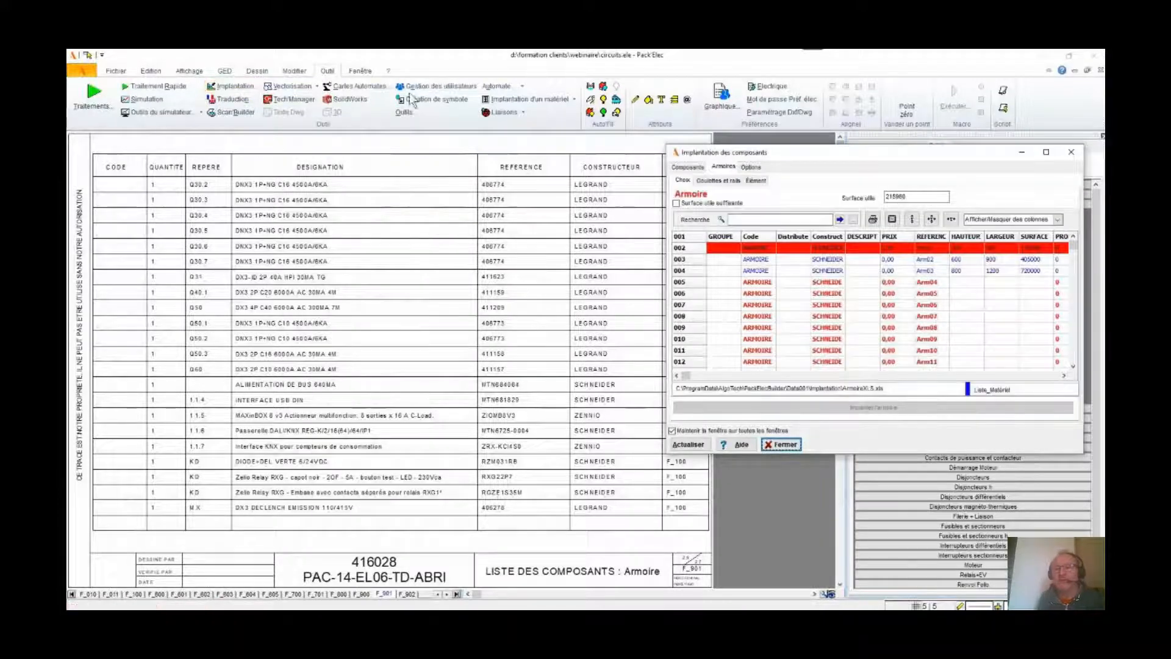
pyautogui.click(788, 218)
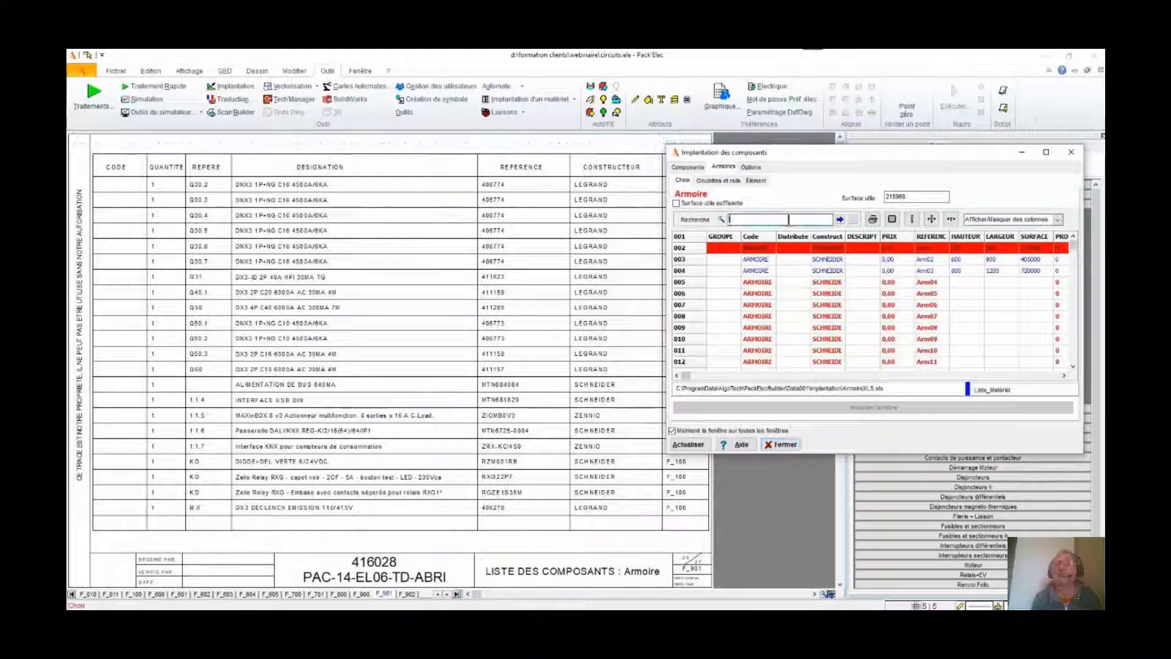
pyautogui.write('fp')
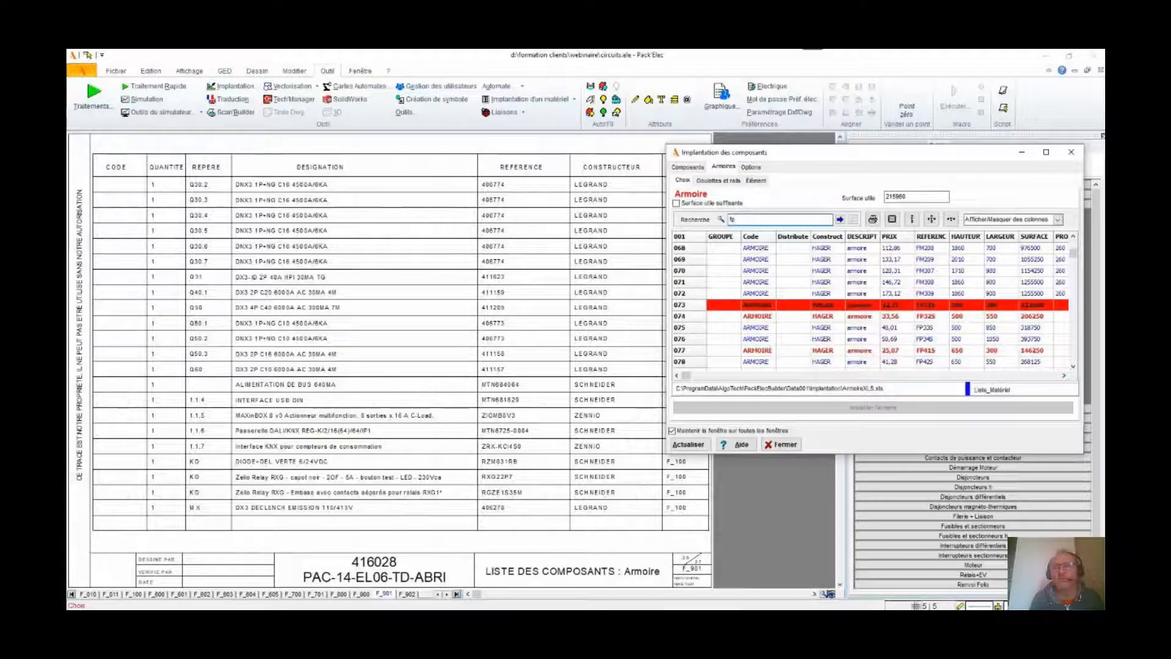
pyautogui.write('73')
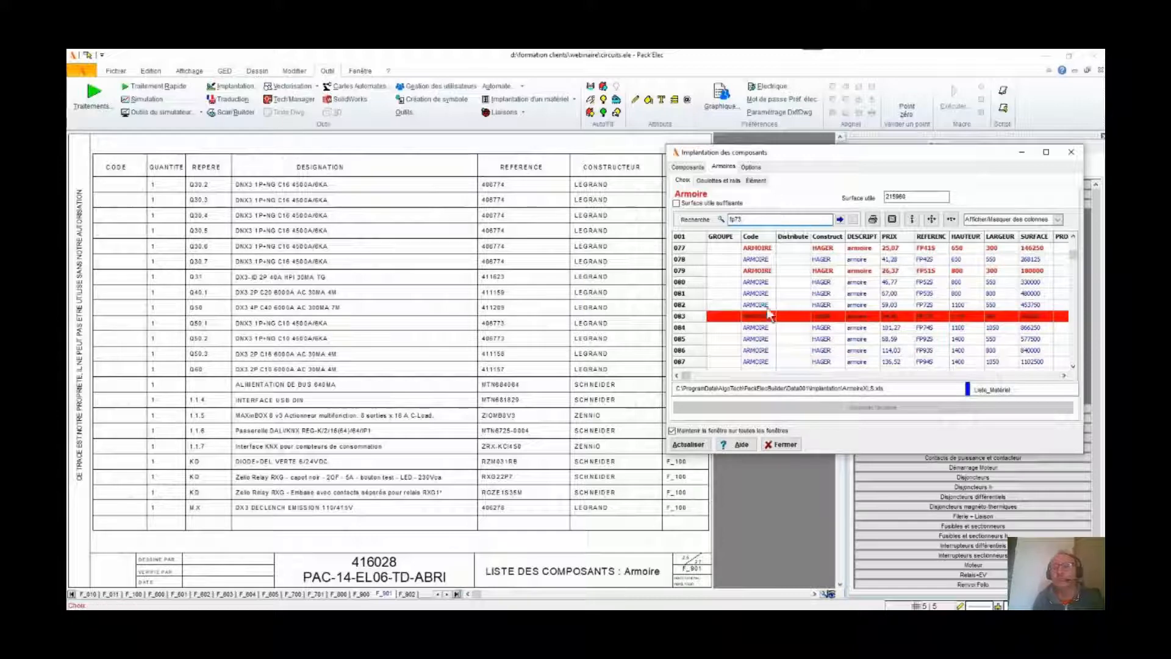
pyautogui.click(679, 316)
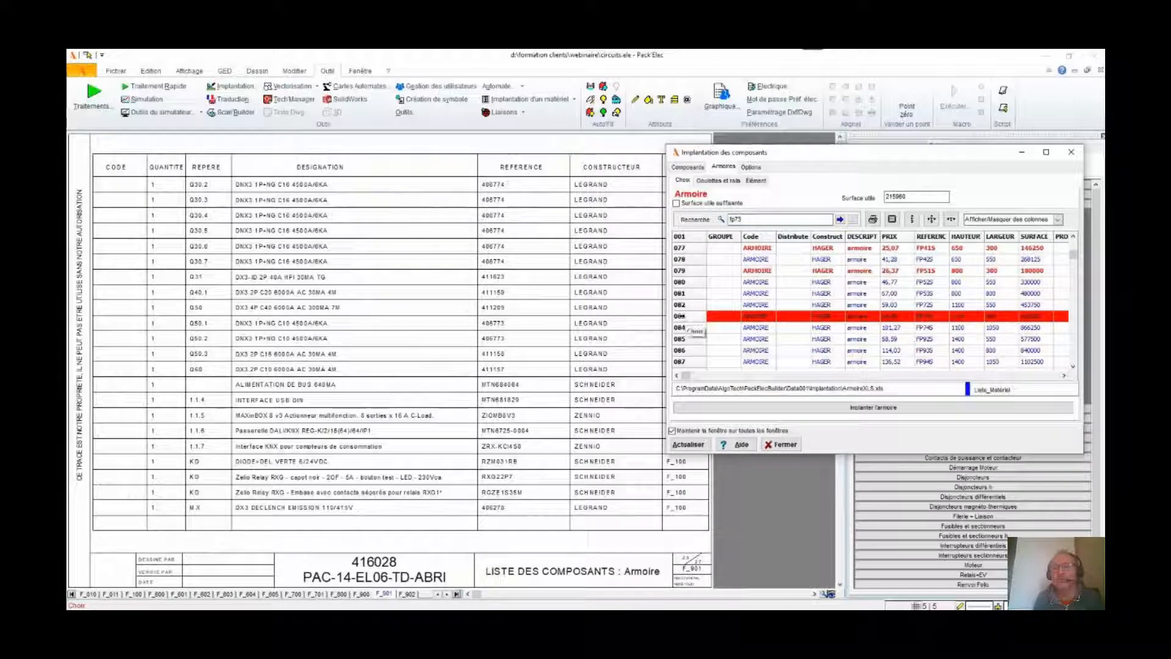
pyautogui.click(853, 407)
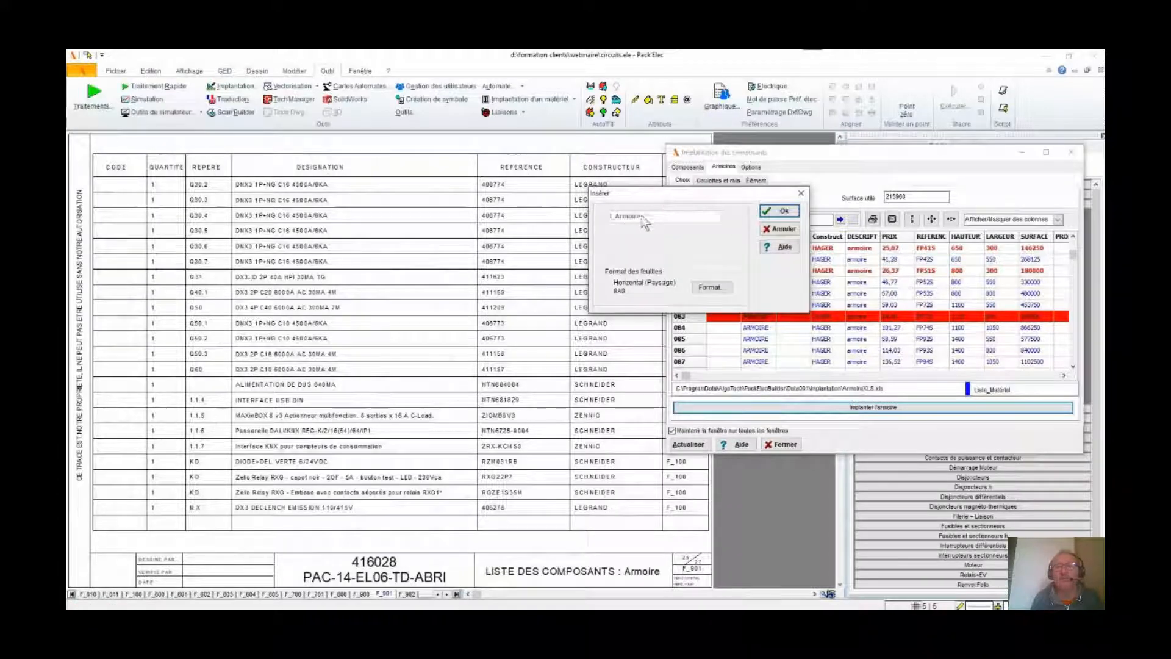
pyautogui.click(777, 212)
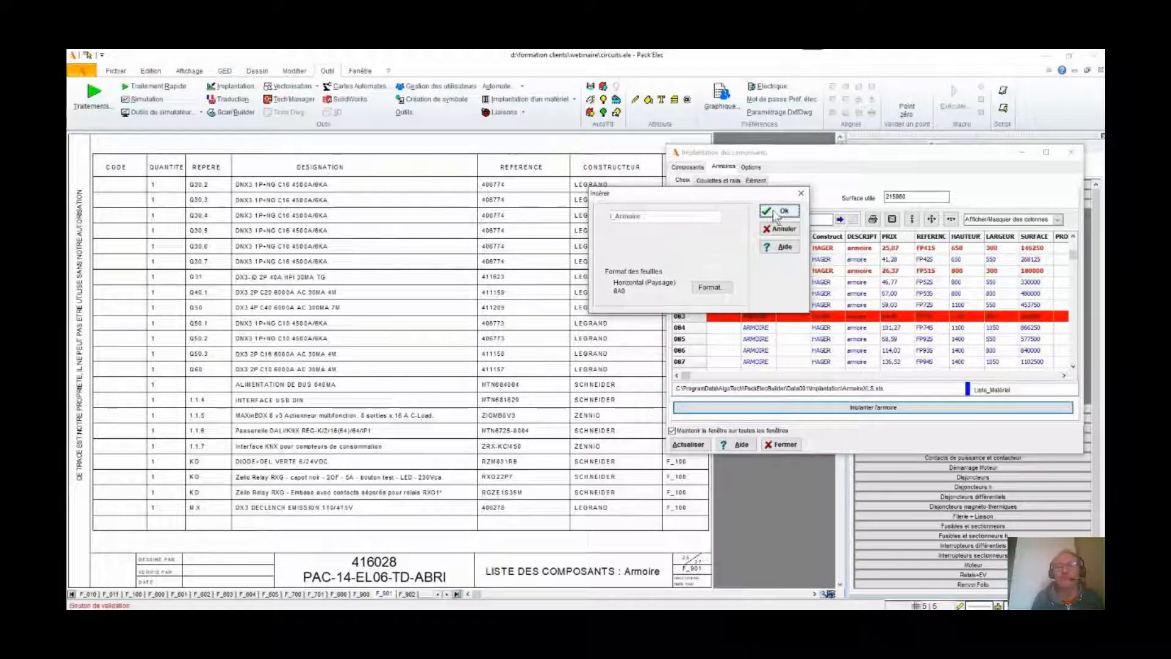
# Position the enclosure on the I_Armoire sheet and implant its trunking and rails with the preset widths and 5 horizontal ducts.
pyautogui.click(962, 407)
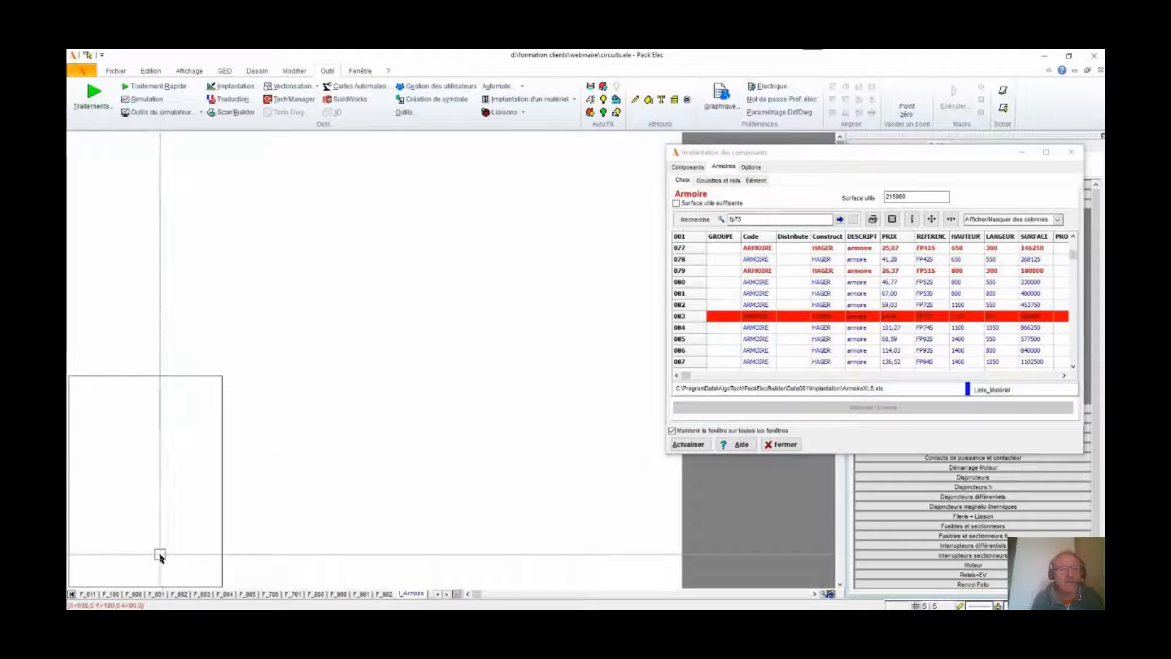
pyautogui.scroll(3, 172, 549)
pyautogui.click(242, 525)
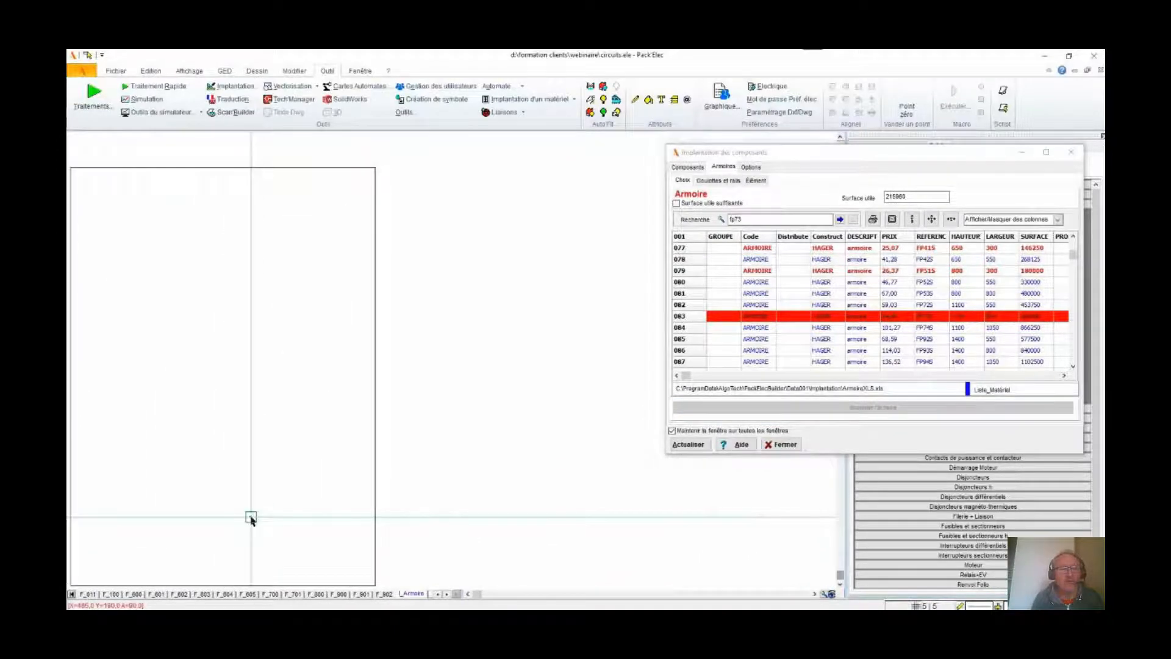
pyautogui.click(718, 181)
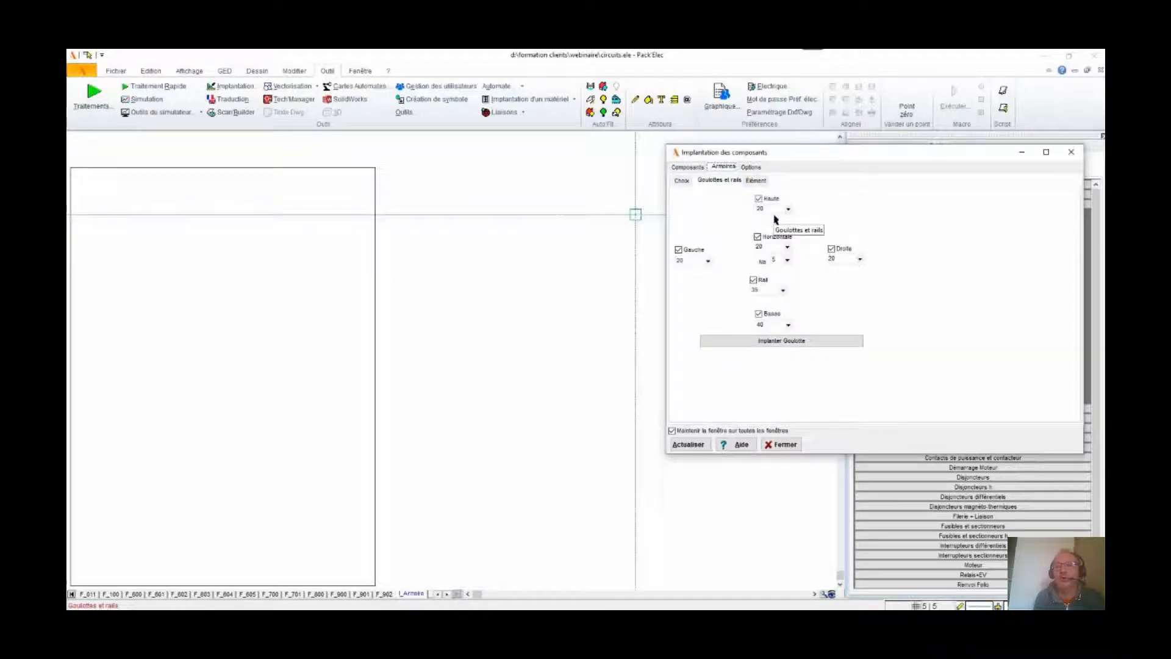
pyautogui.click(798, 343)
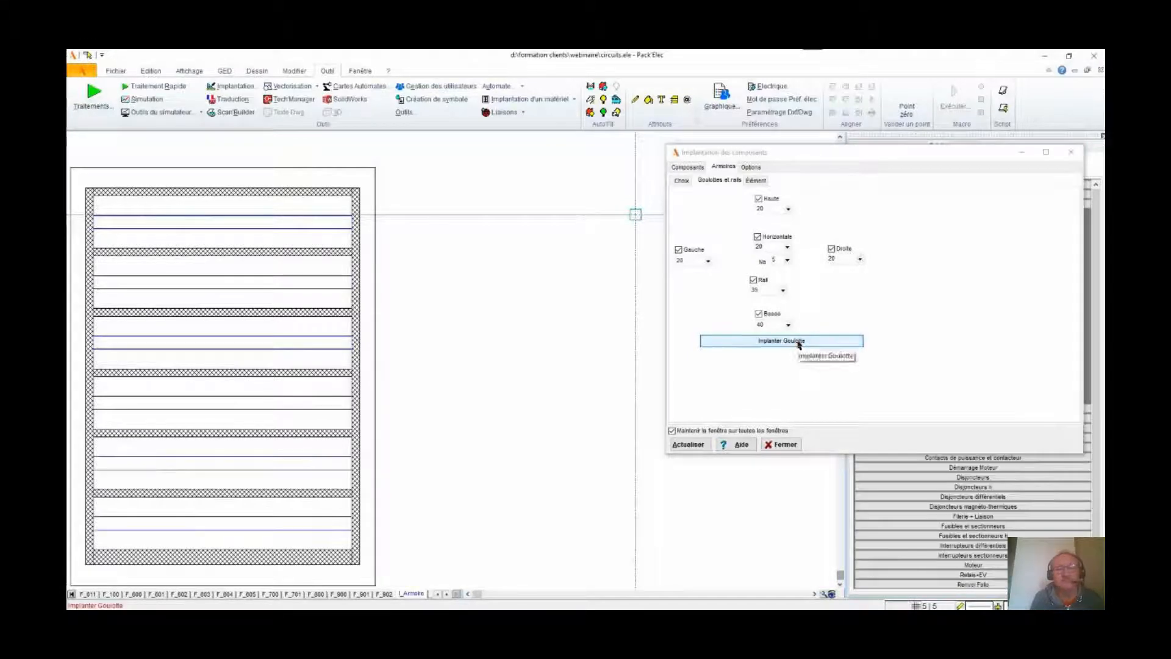
# Place Q00, QPF and the unlabelled component 412245 side by side from the start of the cabinet's uppermost rail.
pyautogui.click(688, 167)
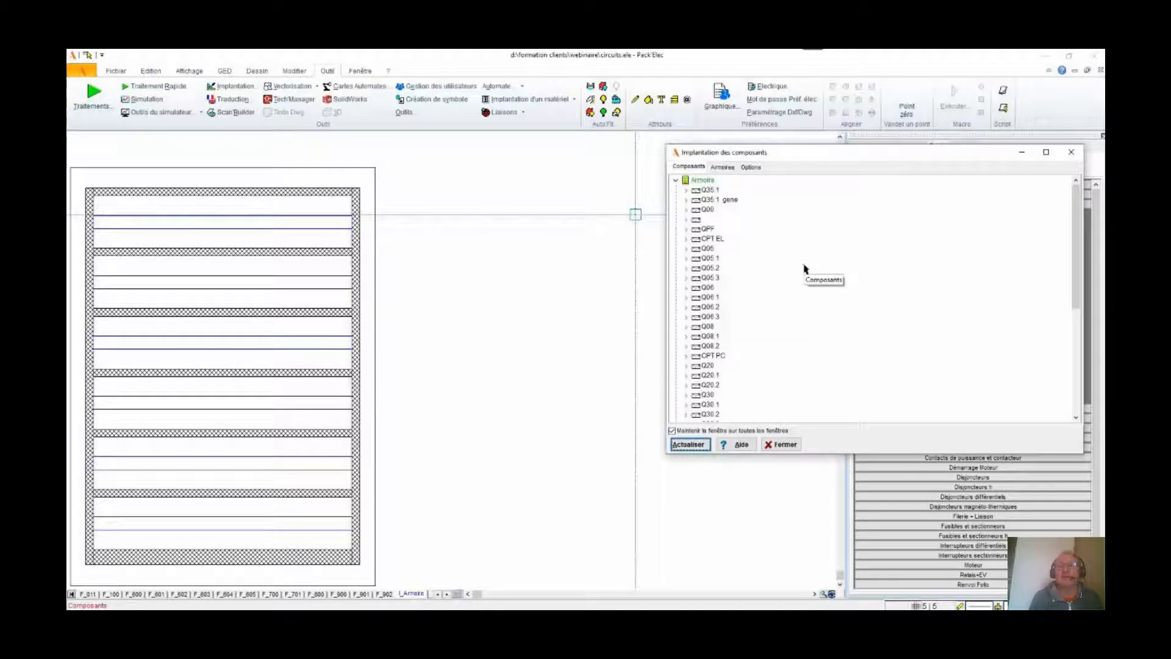
pyautogui.doubleClick(696, 212)
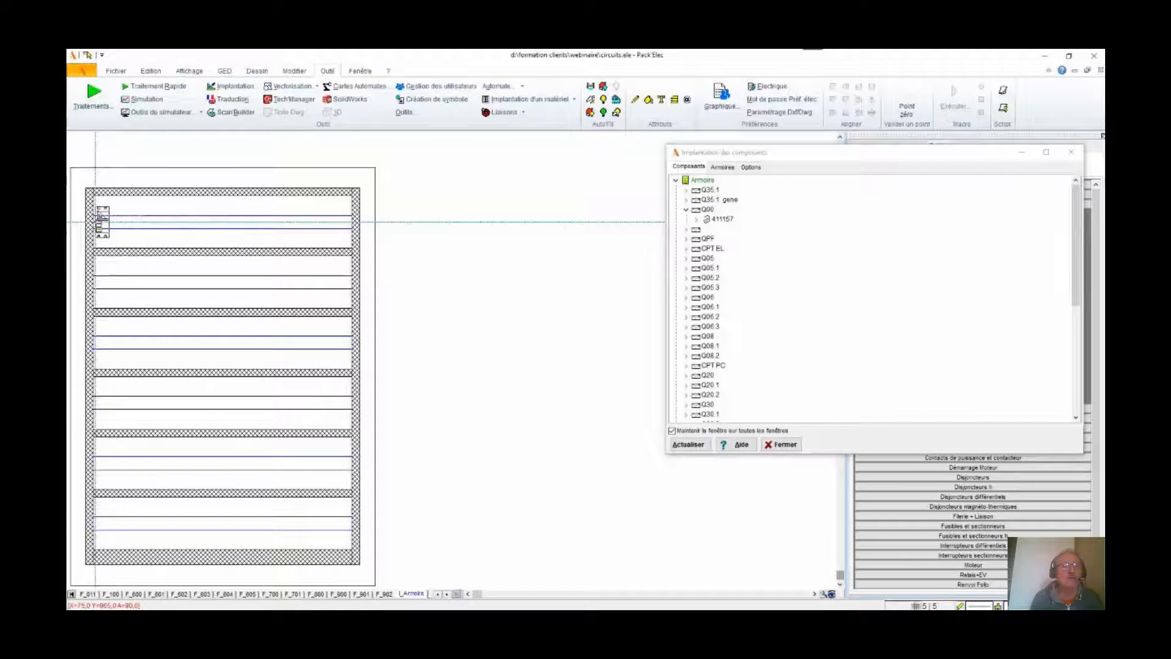
pyautogui.click(102, 220)
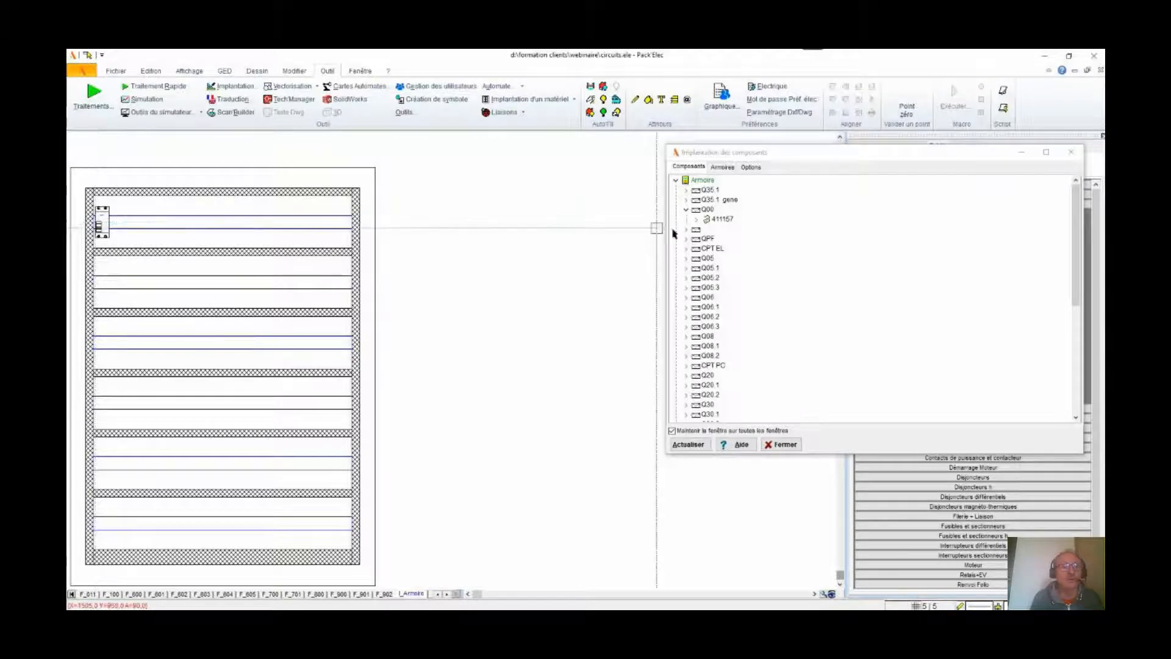
pyautogui.doubleClick(705, 240)
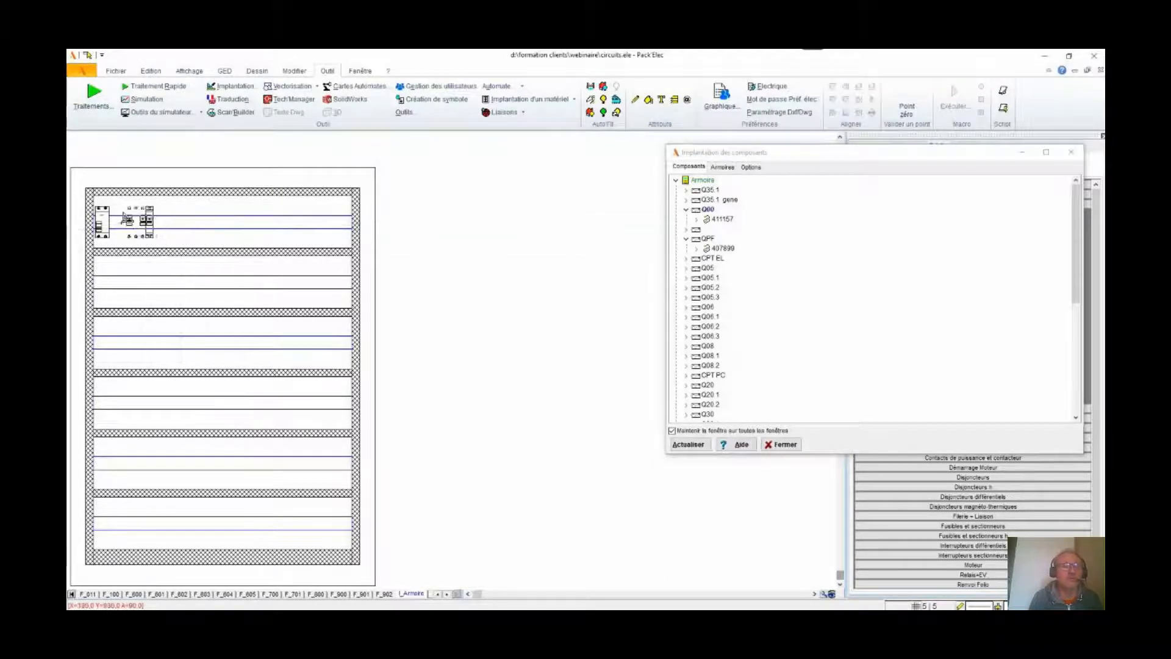
pyautogui.click(119, 216)
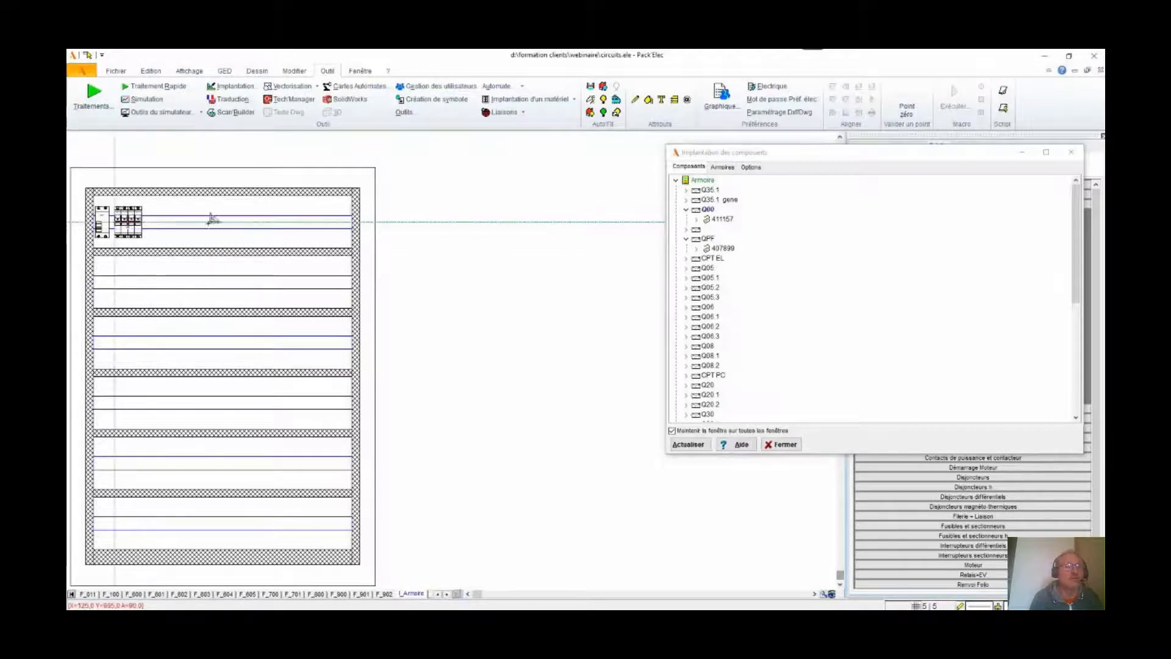
pyautogui.doubleClick(707, 229)
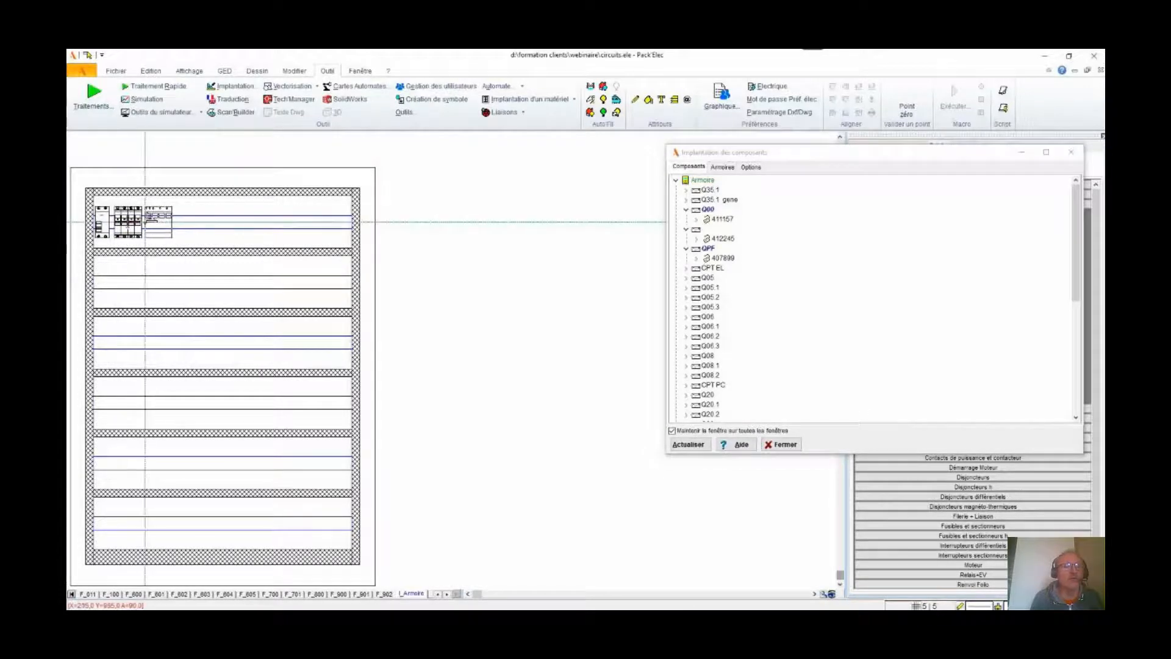
pyautogui.click(143, 221)
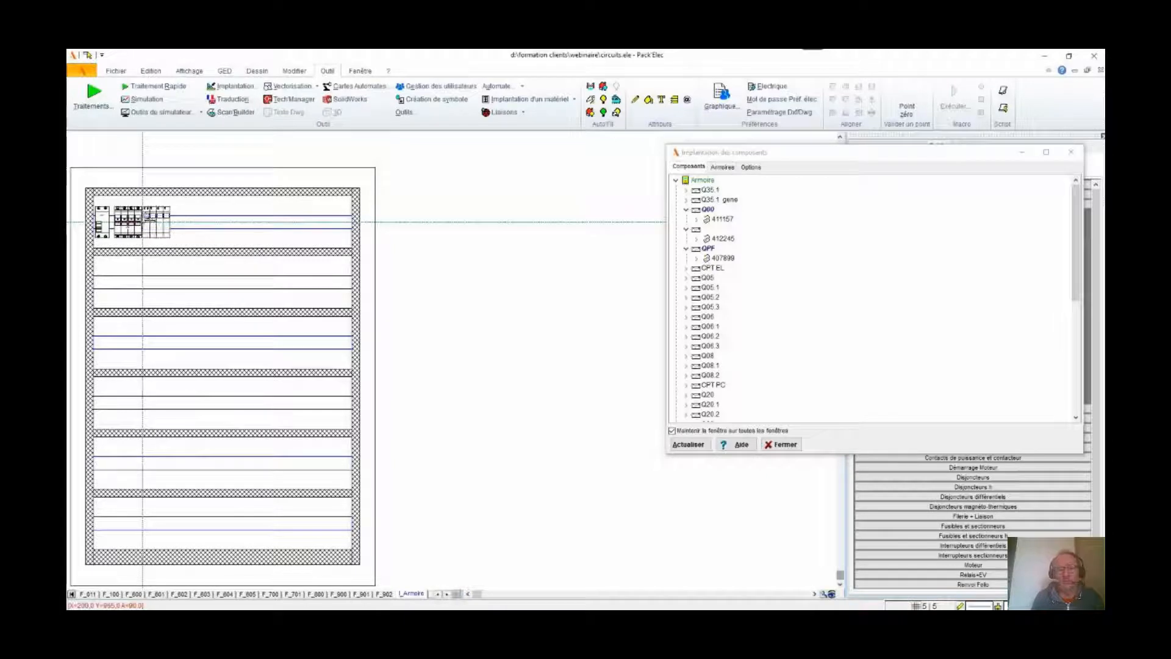
# Place the energy meters CPT EL and CPT PC side by side near the far end of the uppermost rail.
pyautogui.click(716, 270)
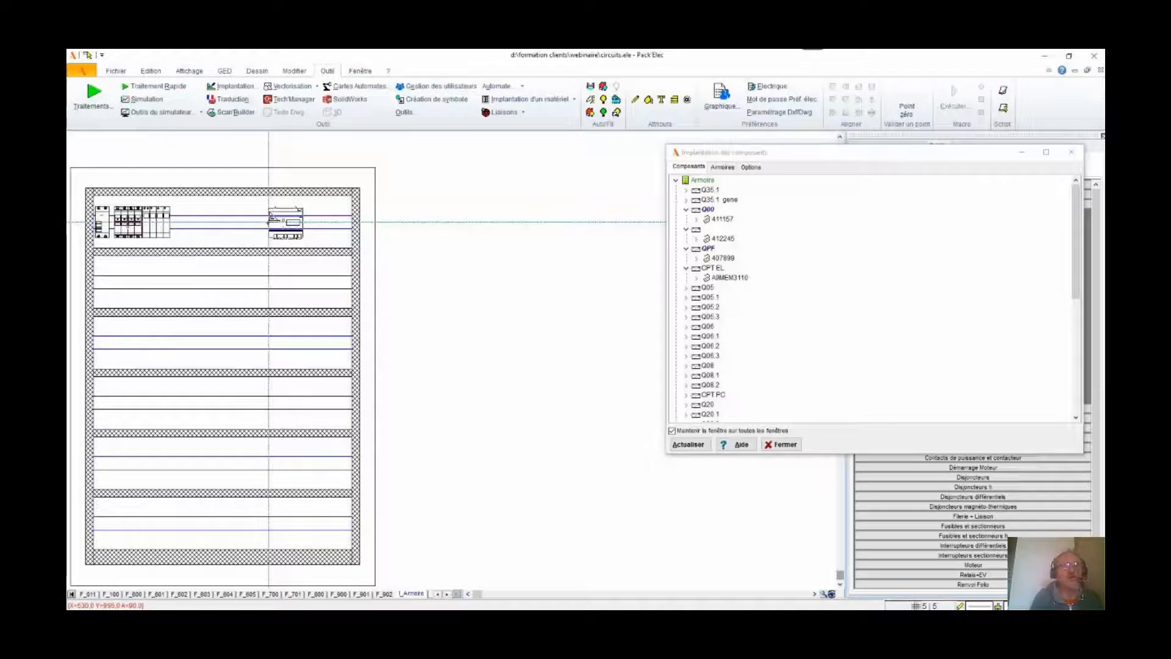
pyautogui.click(268, 222)
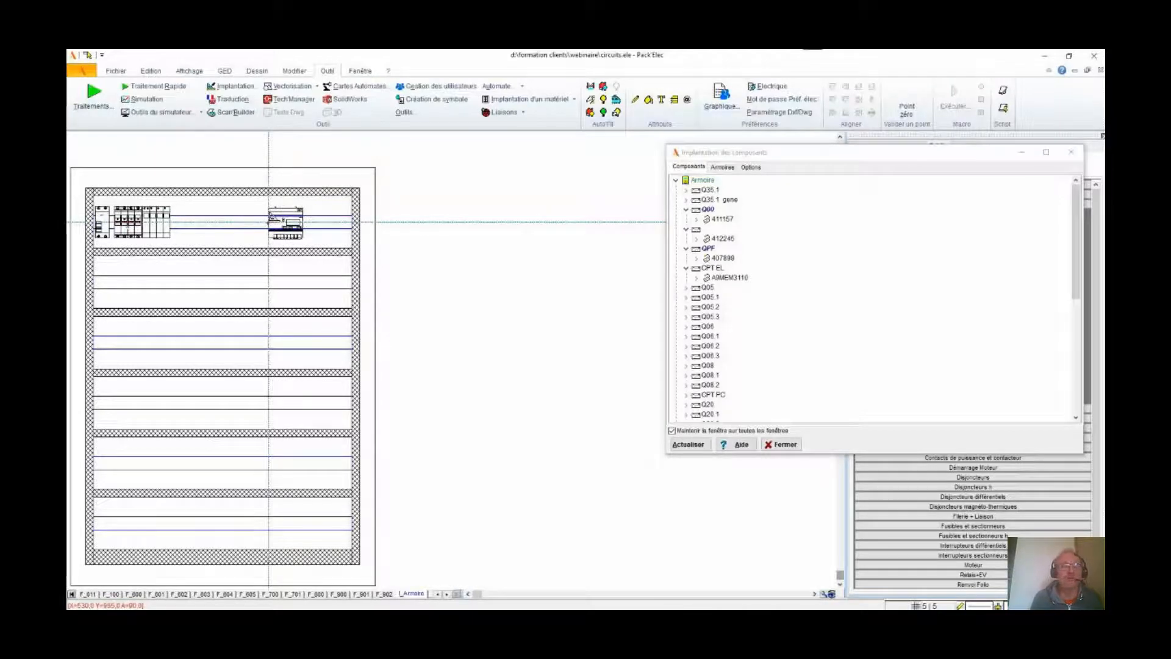
pyautogui.click(718, 395)
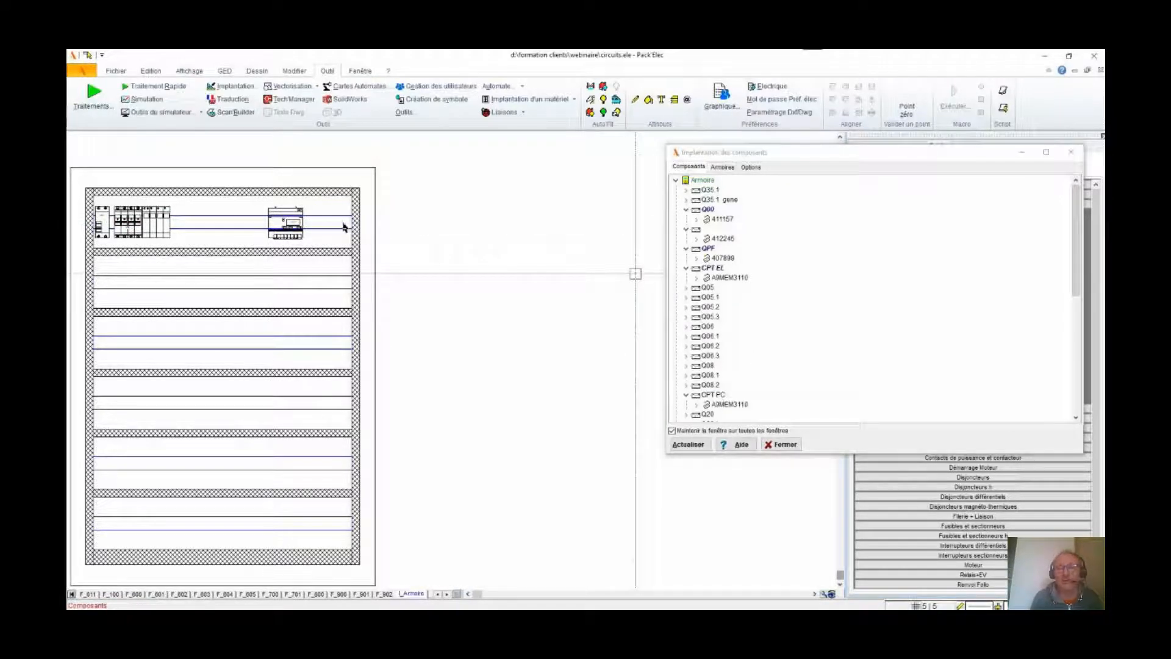
pyautogui.click(305, 222)
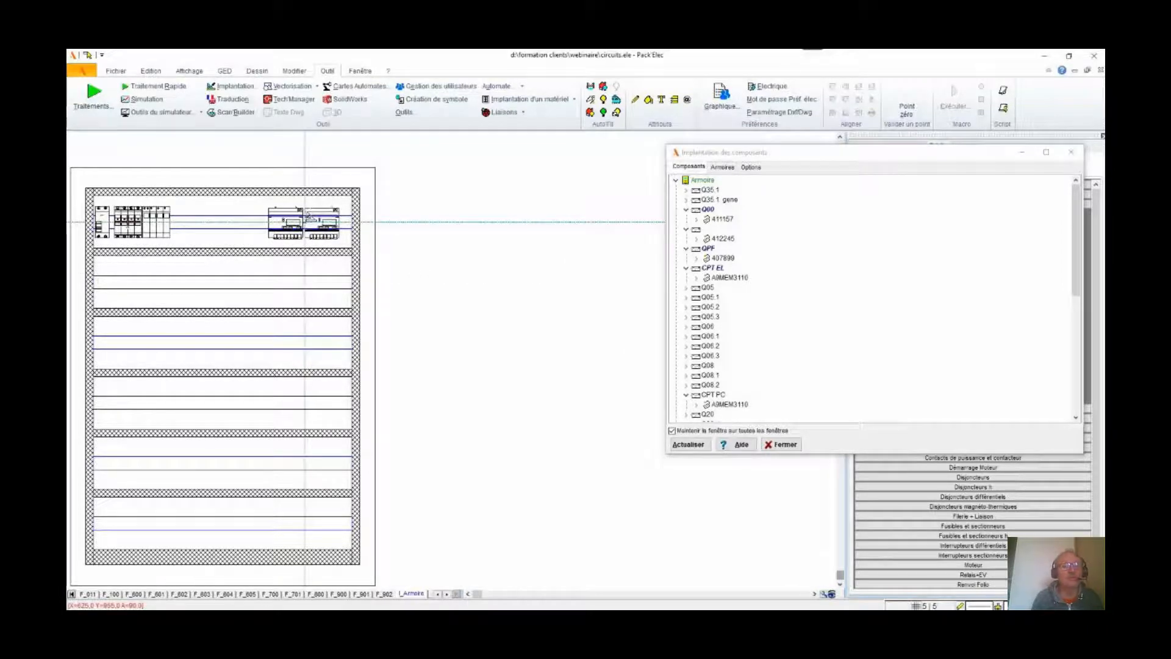
# Place Q05 at the start of the second rail and Q05.1 directly beside it.
pyautogui.doubleClick(707, 288)
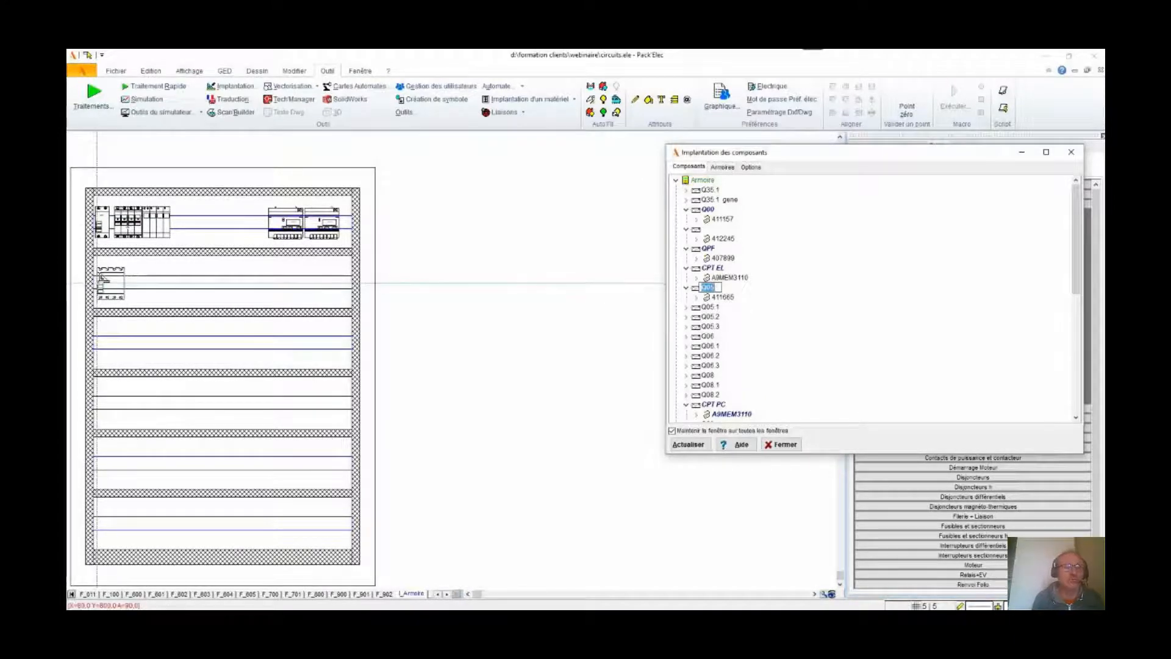
pyautogui.click(97, 281)
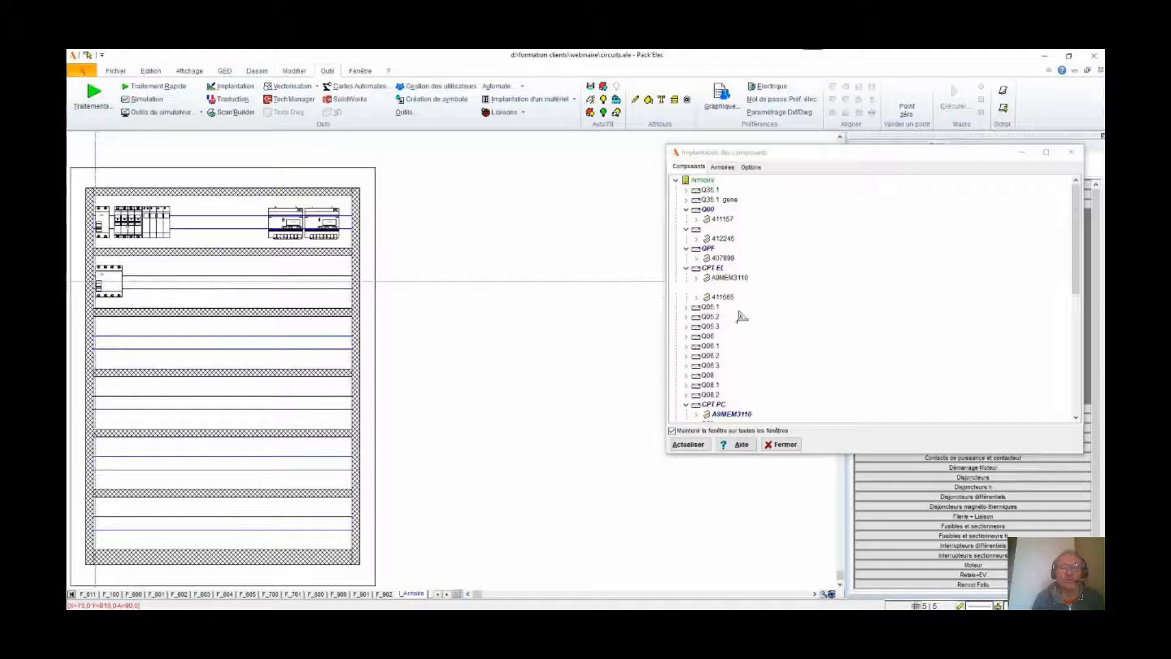
pyautogui.doubleClick(715, 305)
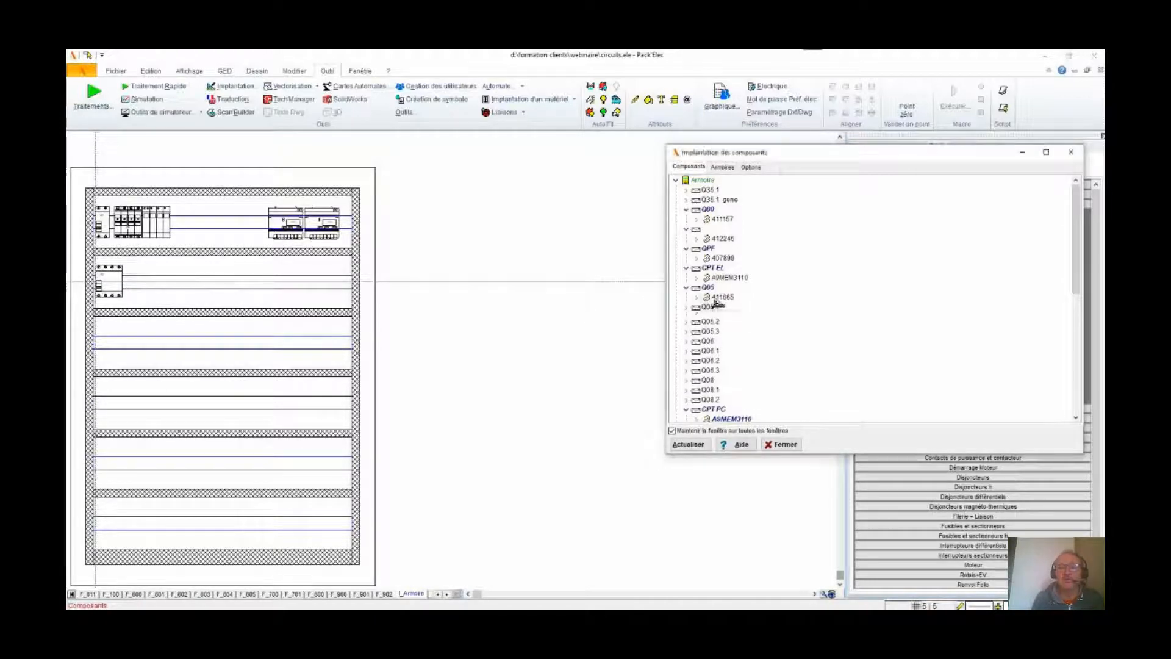
pyautogui.scroll(3, 129, 284)
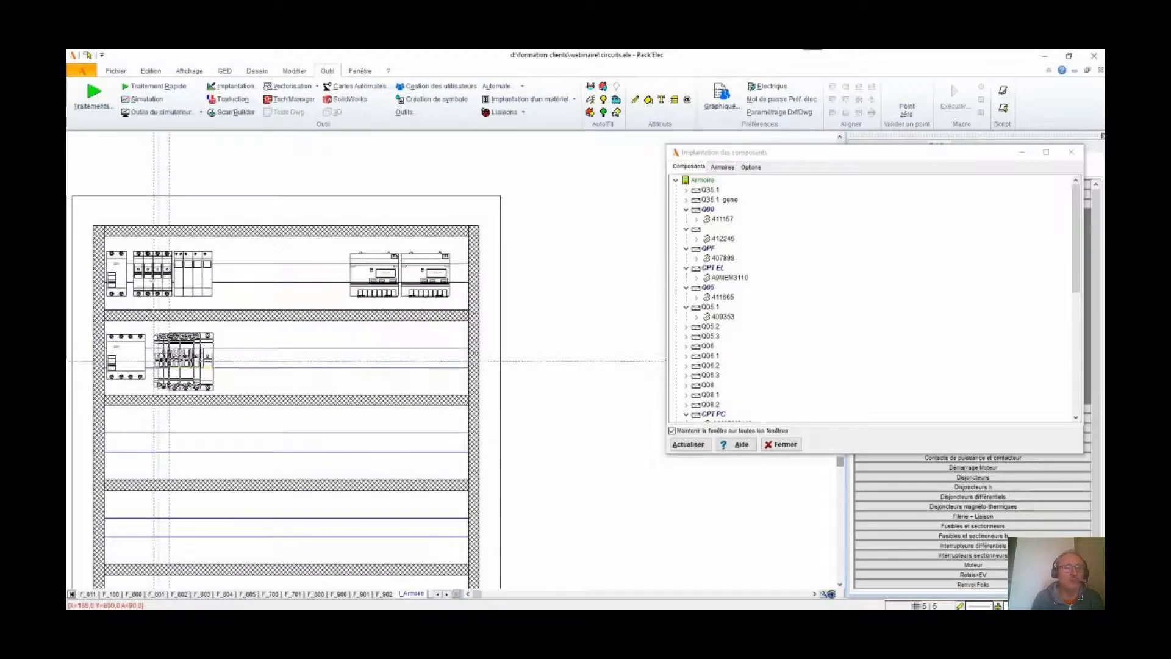
pyautogui.scroll(2, 162, 360)
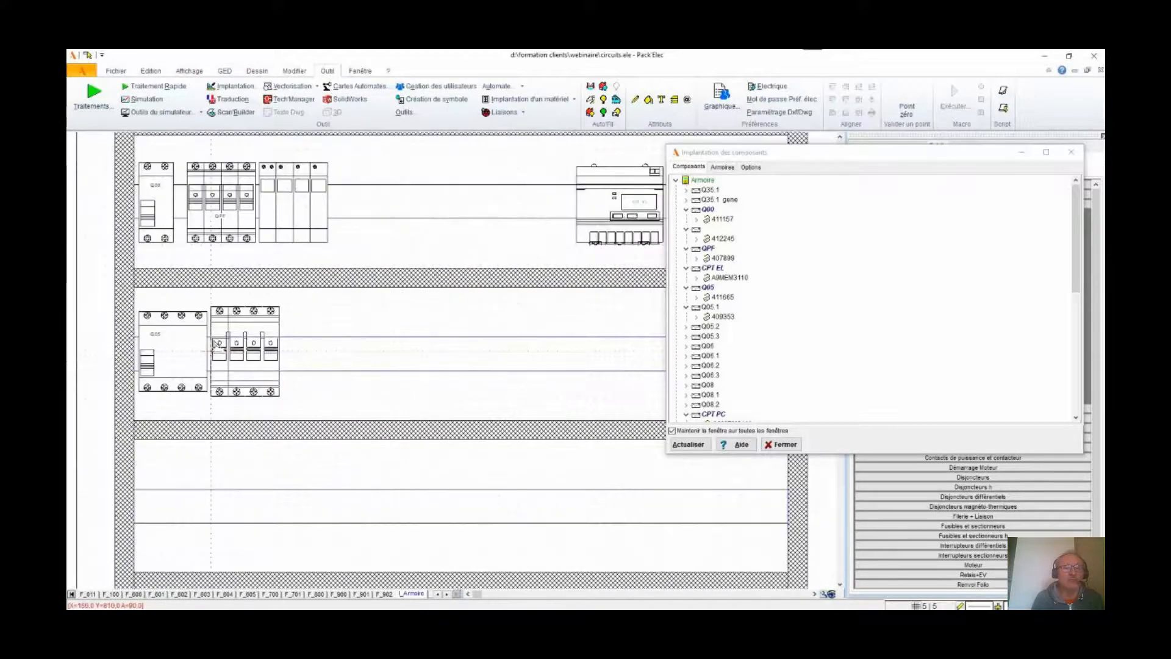
pyautogui.click(212, 344)
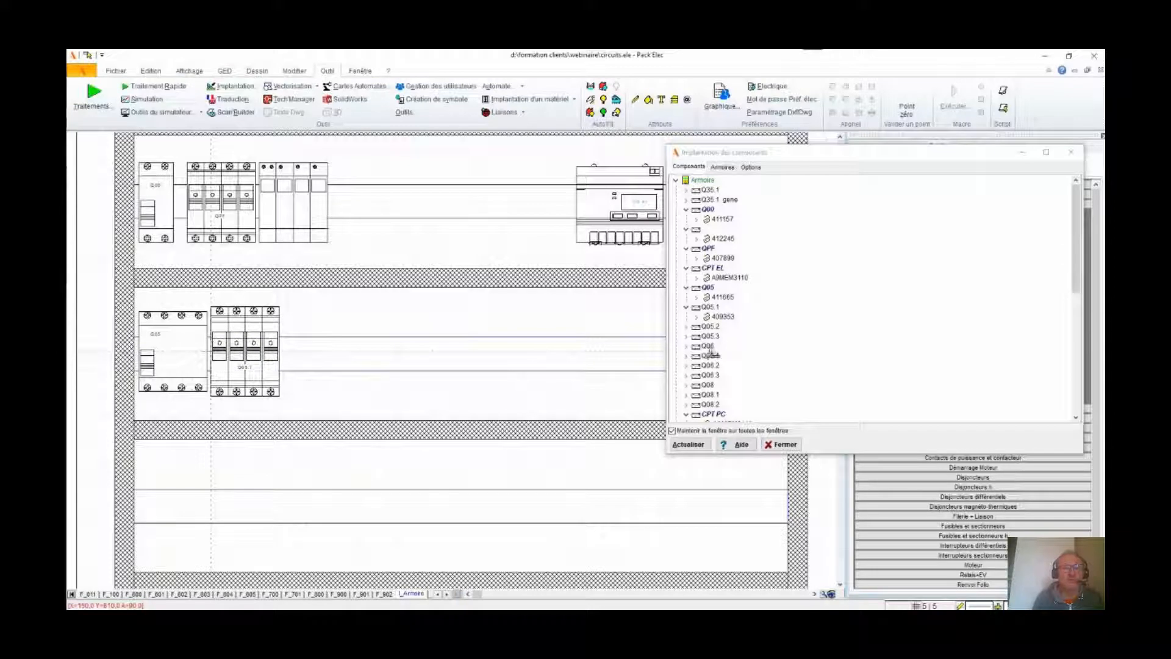
# Add Q05.2, Q05.3 and one more copy of the Q05.3 breaker after Q05.1 on the second rail, and close the component layout window.
pyautogui.click(714, 319)
pyautogui.click(284, 344)
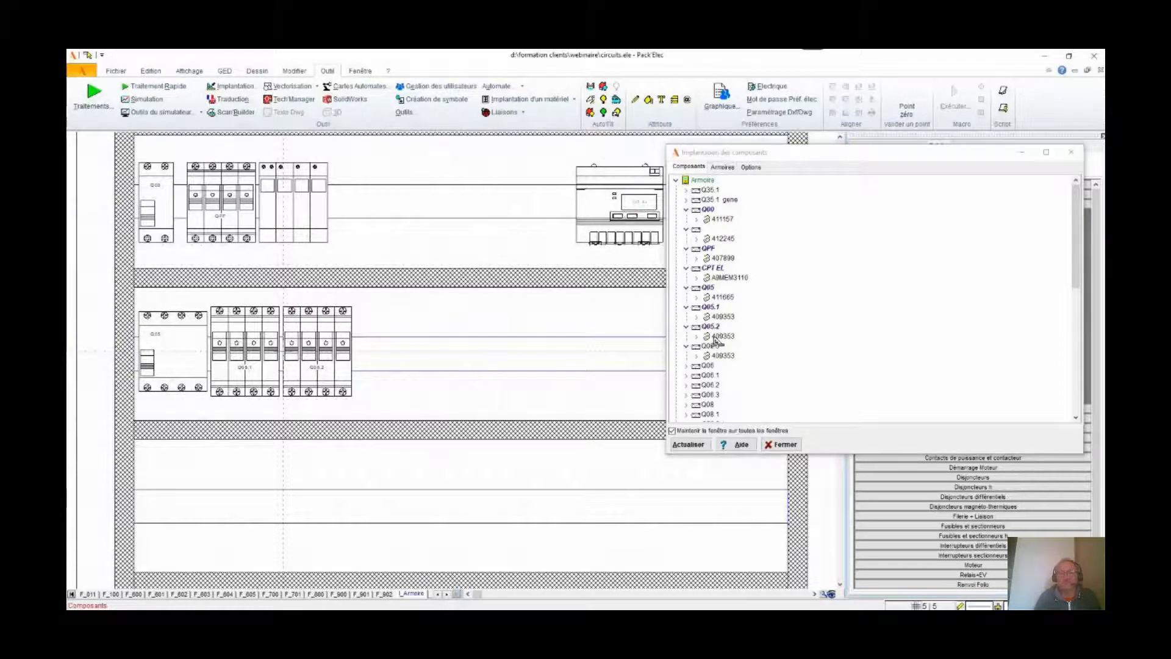
pyautogui.moveTo(715, 342); pyautogui.dragTo(360, 344)
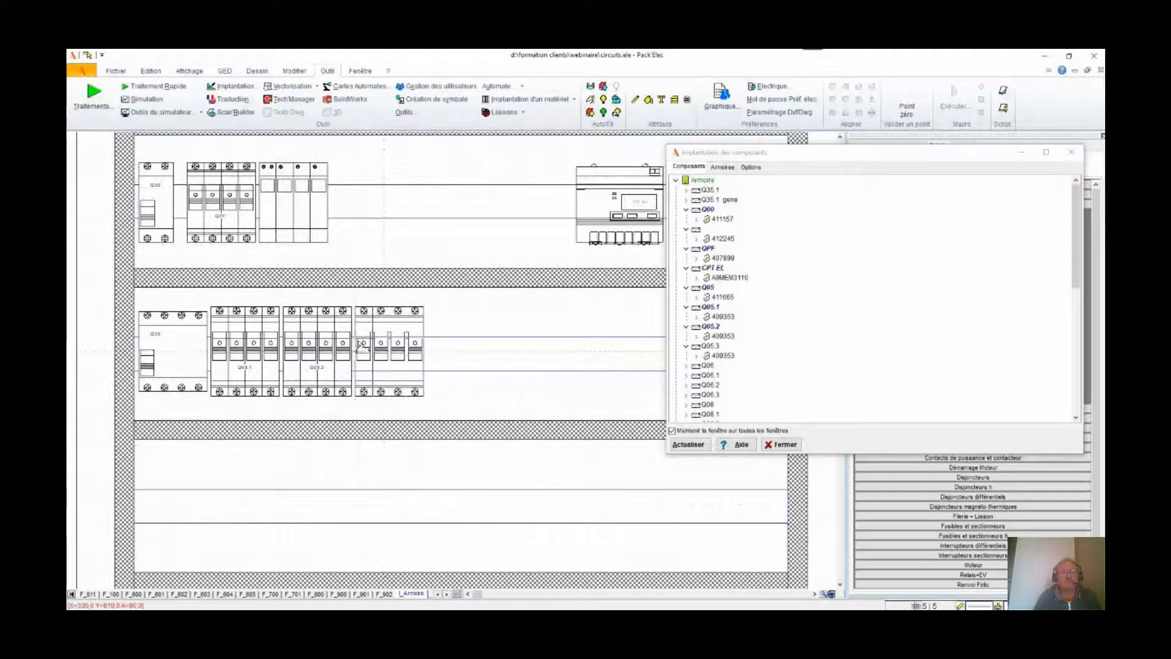
pyautogui.click(356, 342)
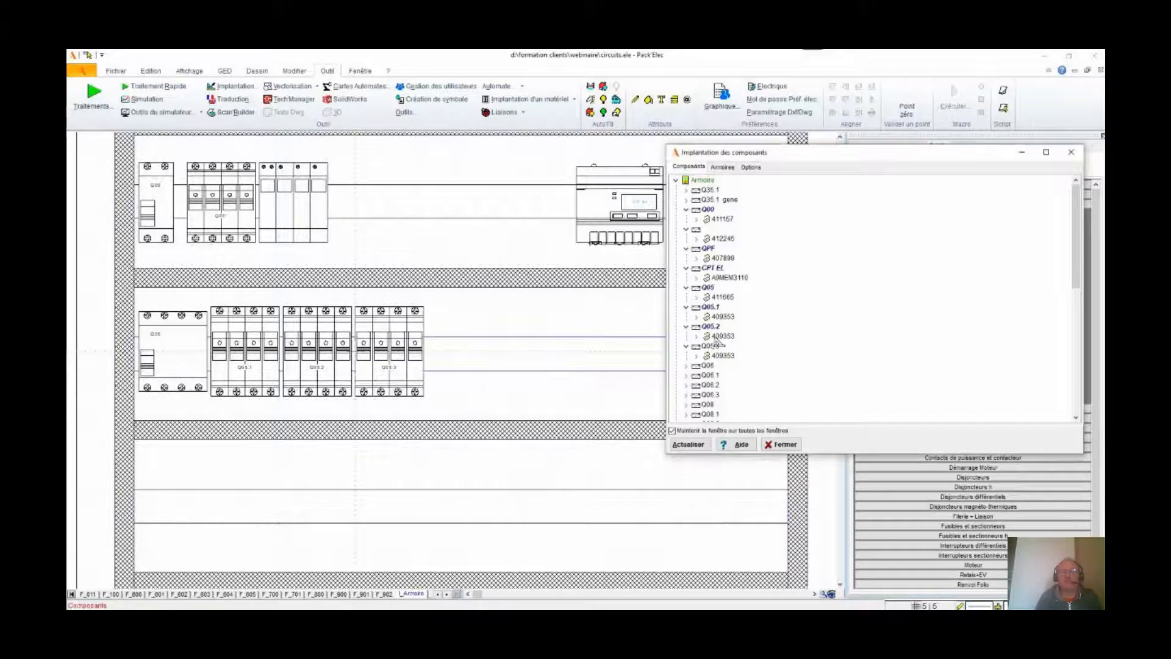
pyautogui.moveTo(477, 350); pyautogui.dragTo(453, 351)
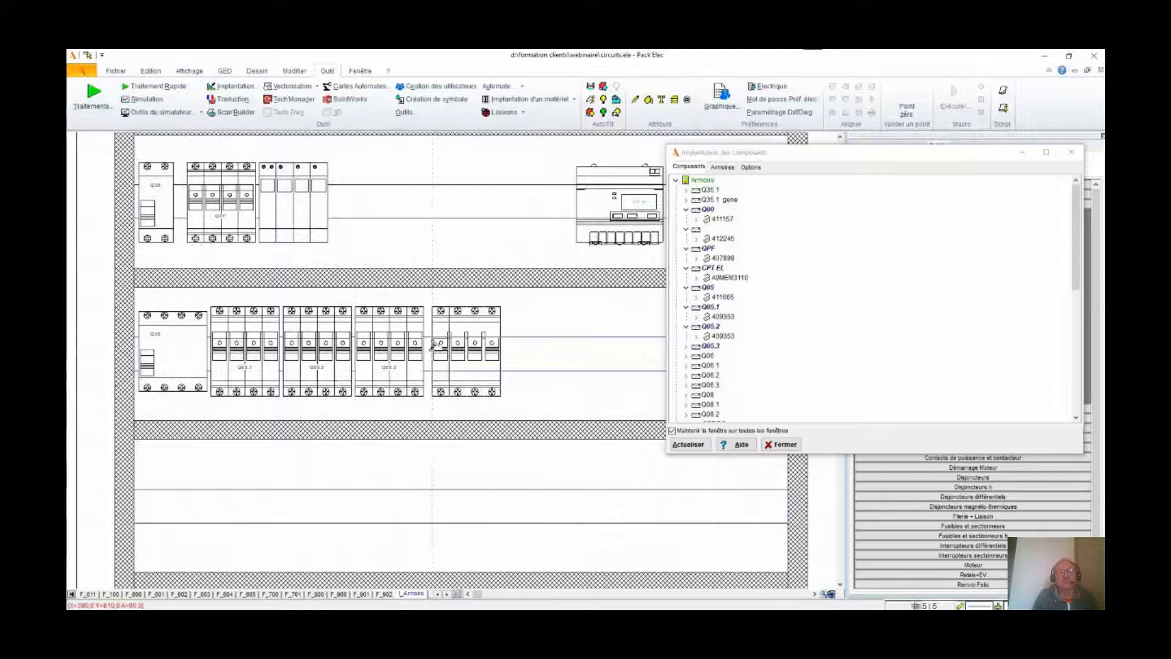
pyautogui.click(430, 345)
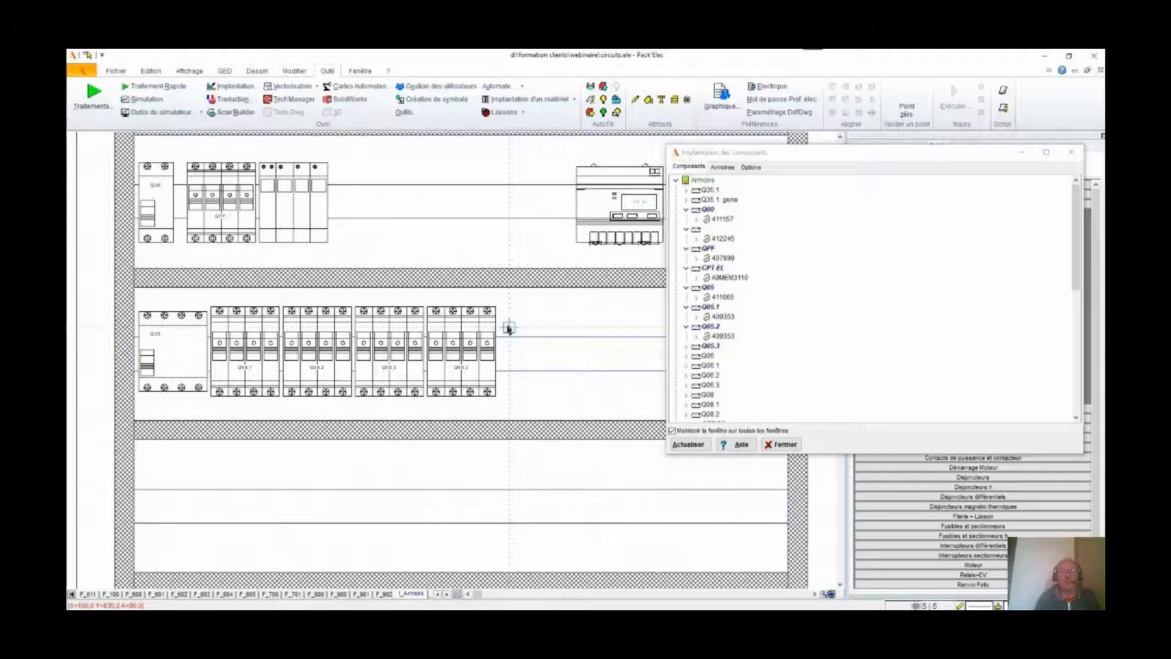
pyautogui.scroll(-5, 453, 366)
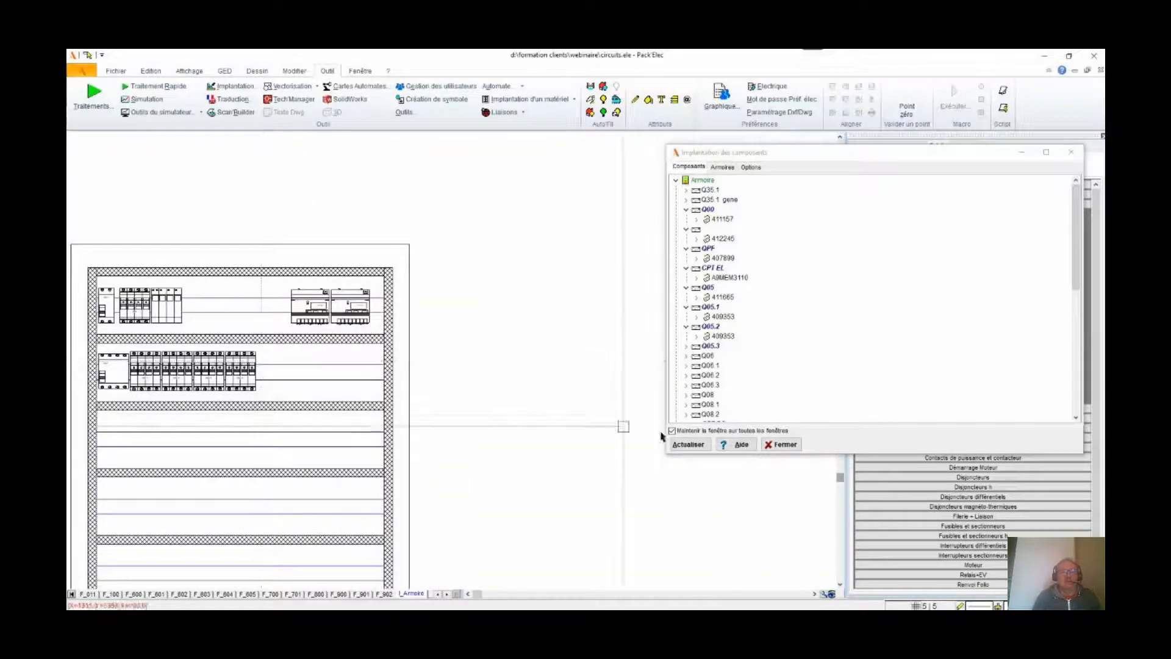
pyautogui.click(785, 444)
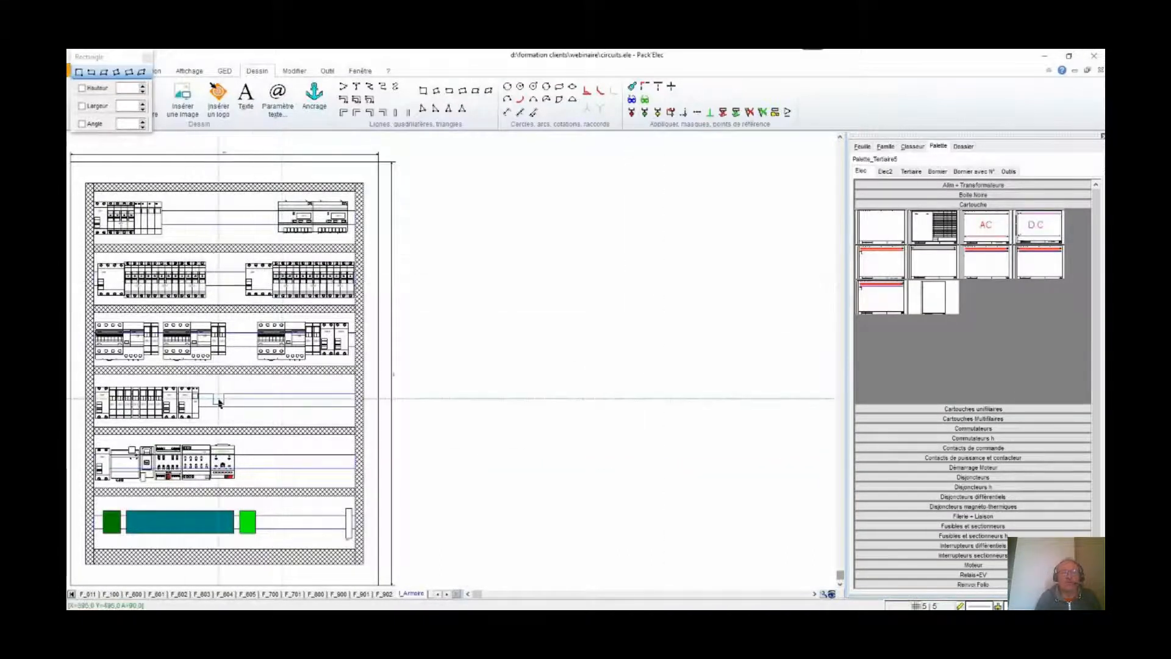
# Examine the cabinet layout up close, rail by rail, checking the placed breakers, energy meters, fifth-rail components and terminal blocks.
pyautogui.scroll(5, 293, 360)
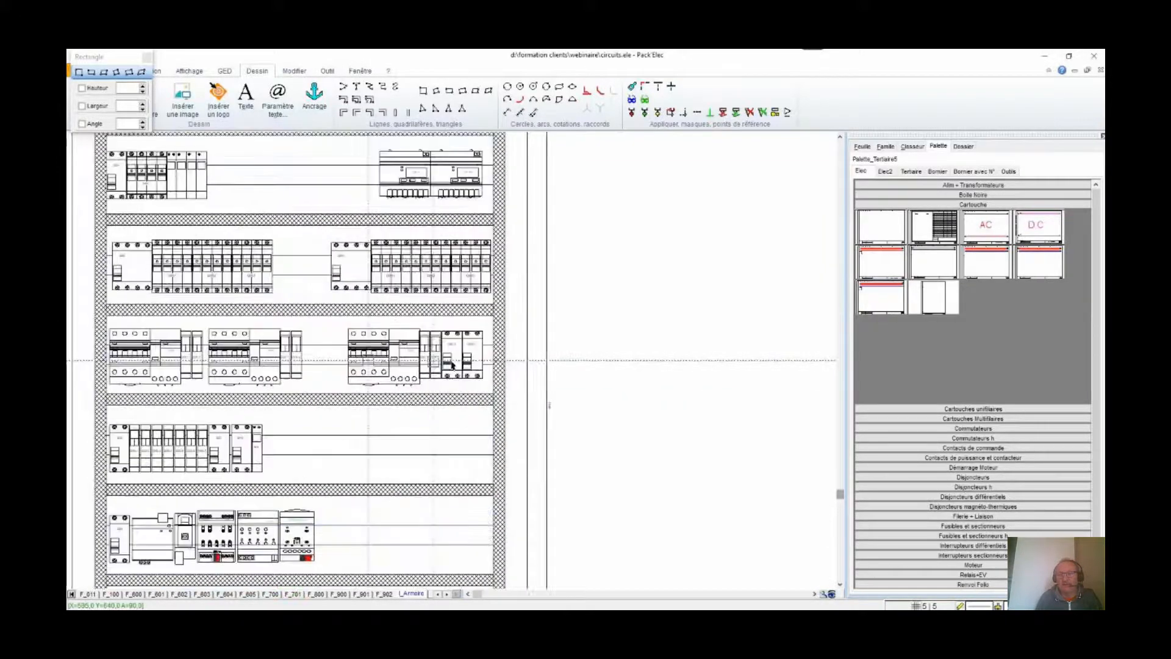
pyautogui.scroll(4, 452, 364)
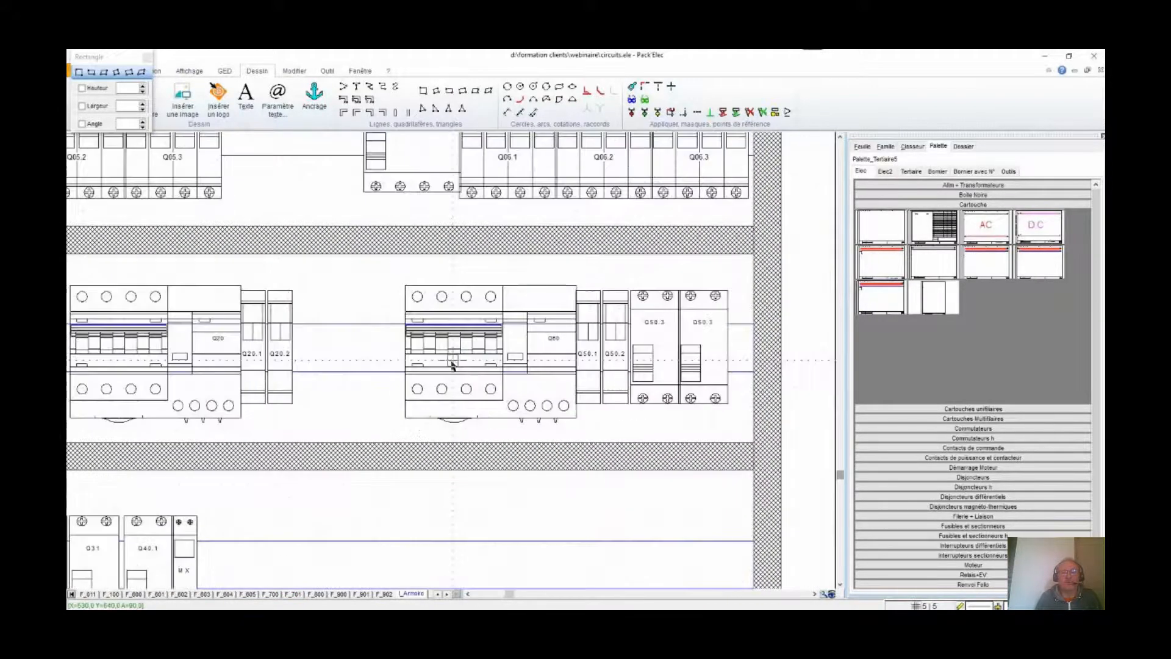
pyautogui.scroll(-6, 453, 365)
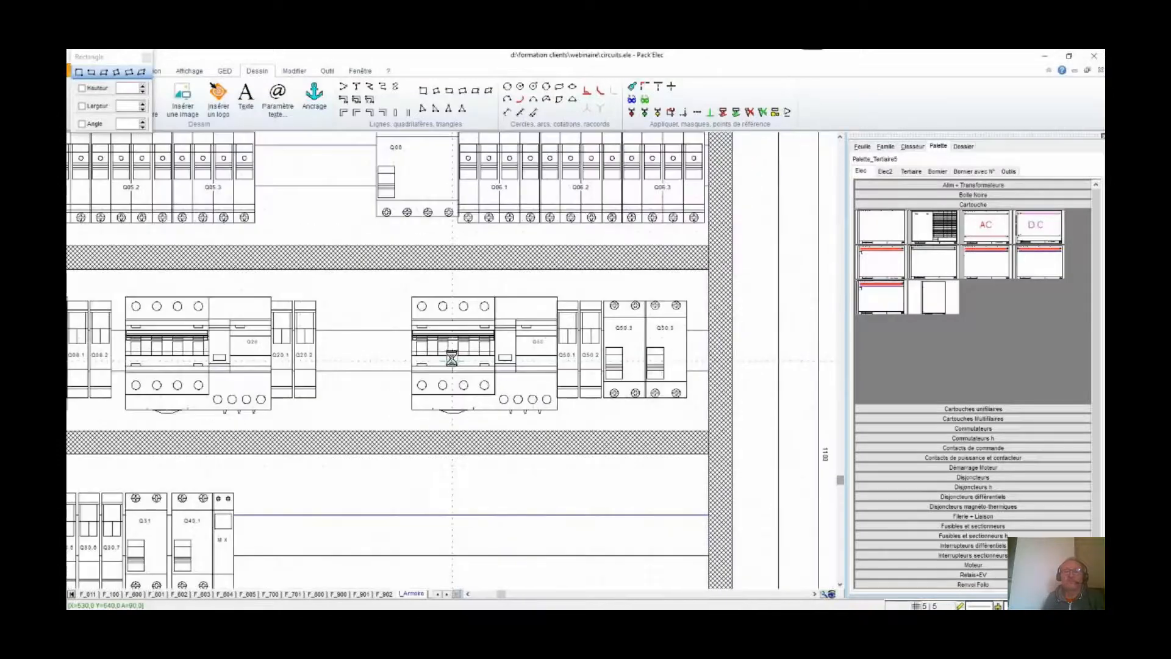
pyautogui.scroll(4, 453, 361)
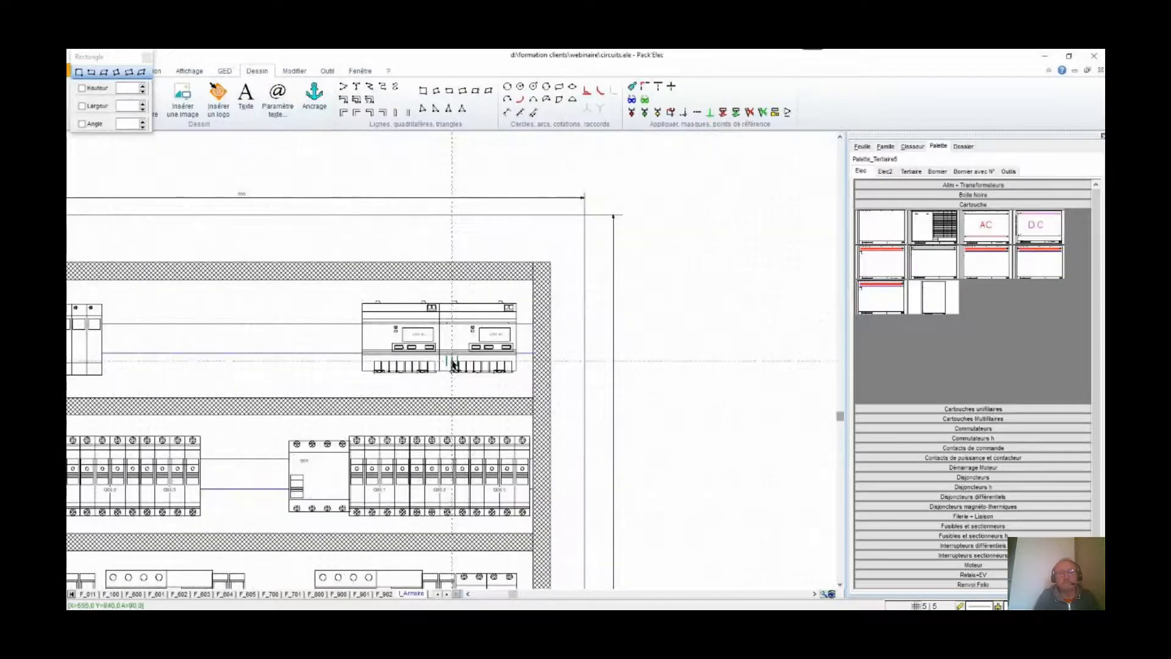
pyautogui.scroll(-5, 450, 369)
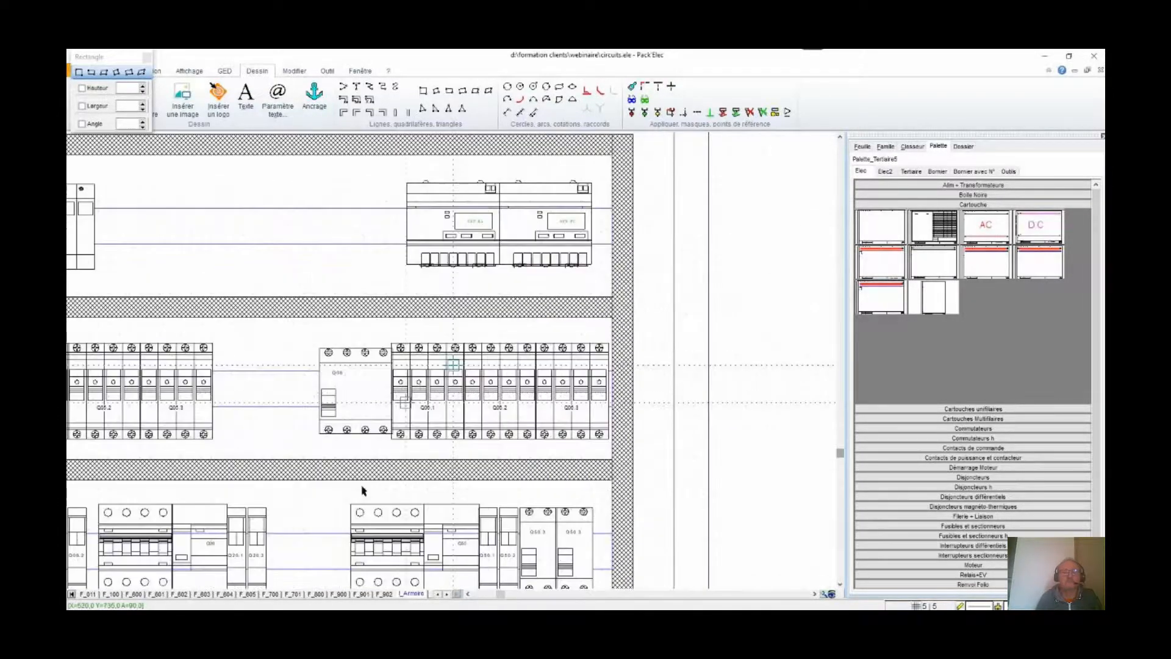
pyautogui.scroll(-2, 306, 367)
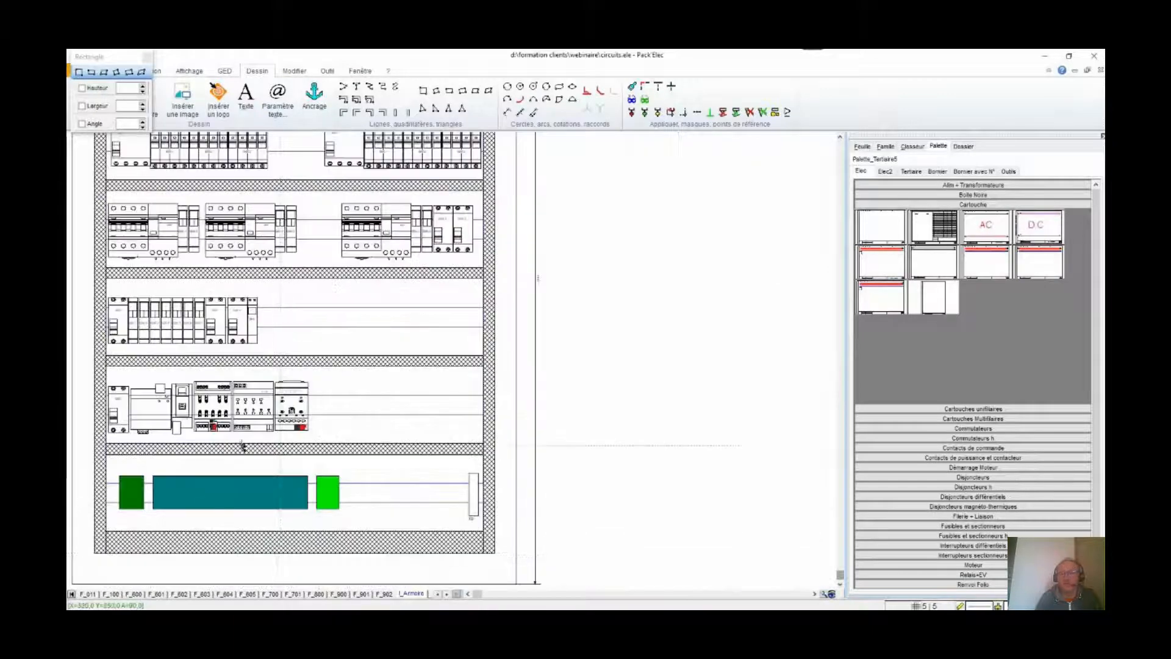
pyautogui.scroll(3, 266, 369)
pyautogui.scroll(2, 266, 369)
pyautogui.scroll(2, 363, 366)
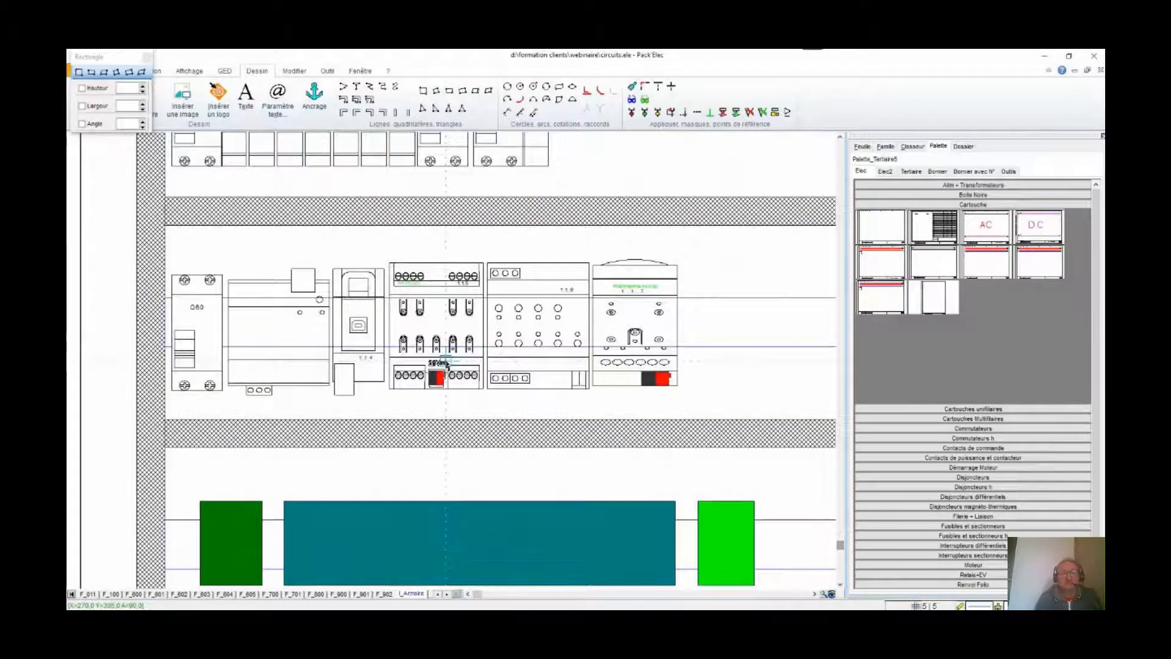
pyautogui.scroll(-4, 446, 365)
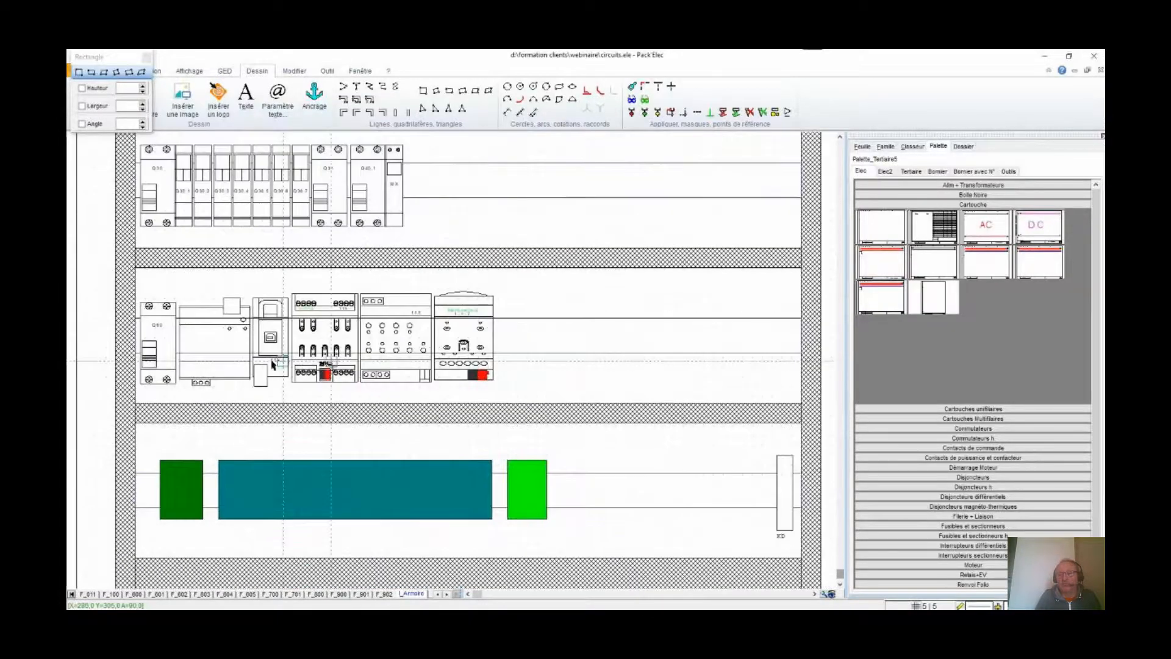
pyautogui.scroll(-3, 218, 423)
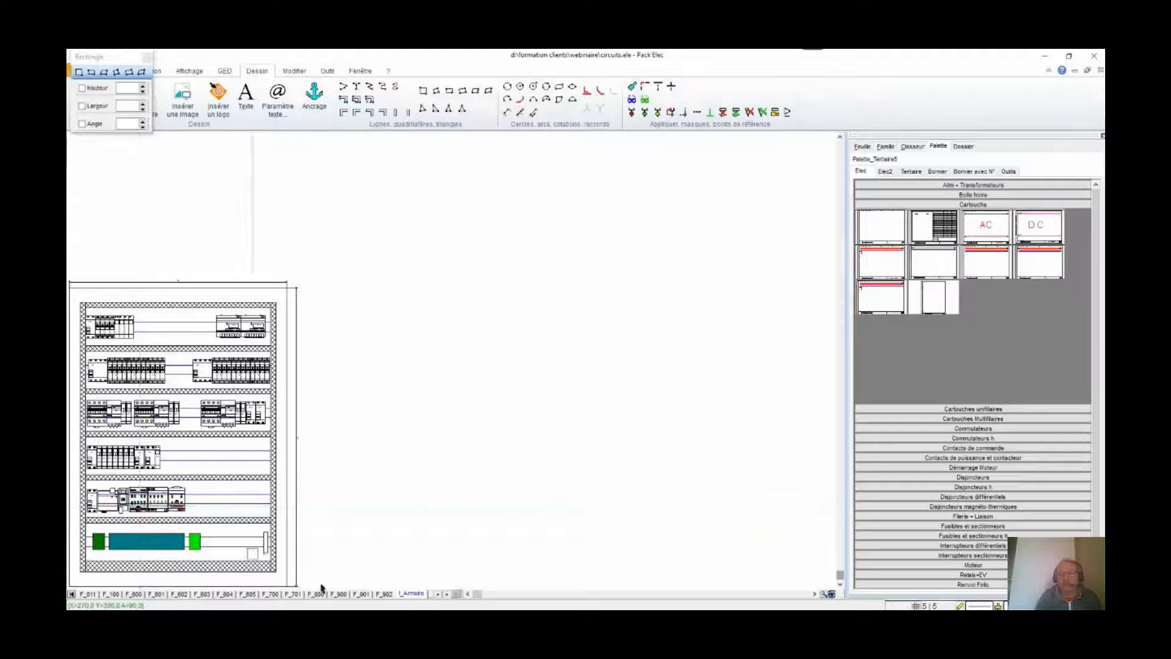
# Insert a new sheet named F_960 directly after sheet F_902, using manual creation.
pyautogui.click(384, 593)
pyautogui.rightClick(384, 594)
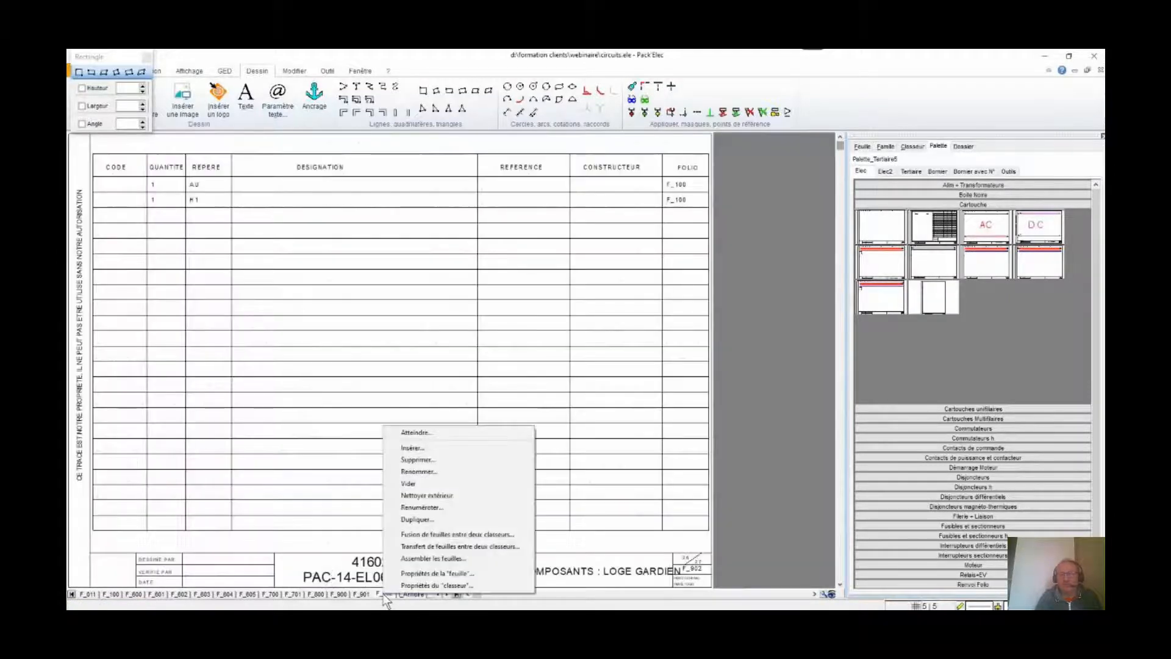
pyautogui.click(426, 446)
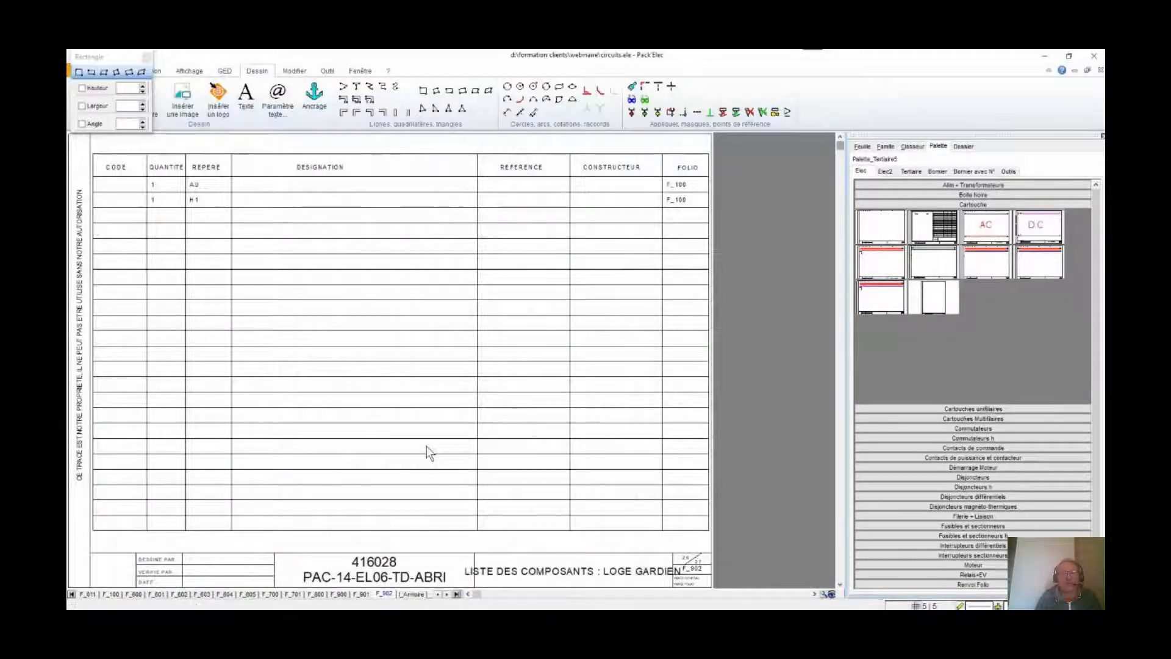
pyautogui.click(667, 284)
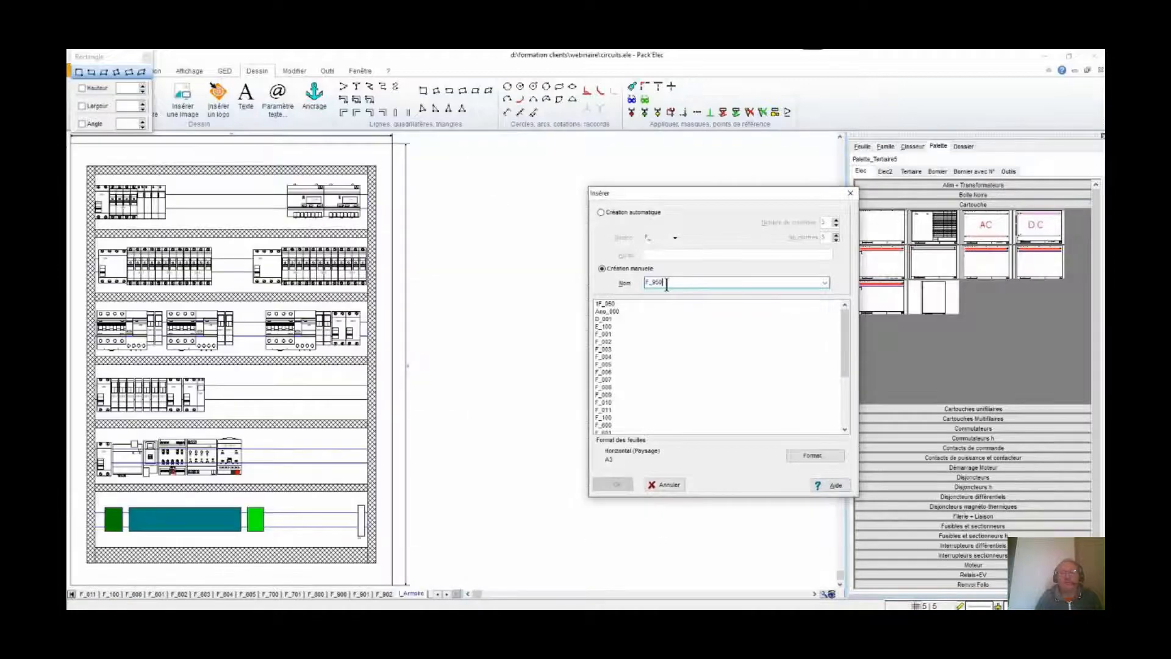
pyautogui.press('BackSpace')
pyautogui.press('BackSpace')
pyautogui.write('60')
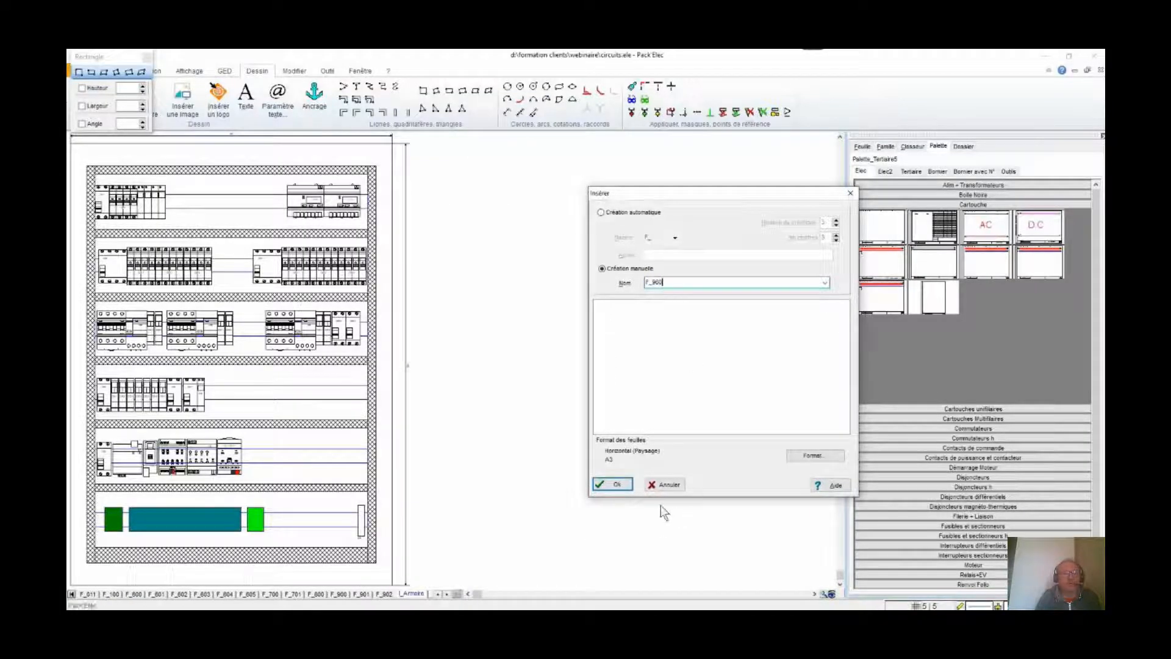
pyautogui.click(615, 485)
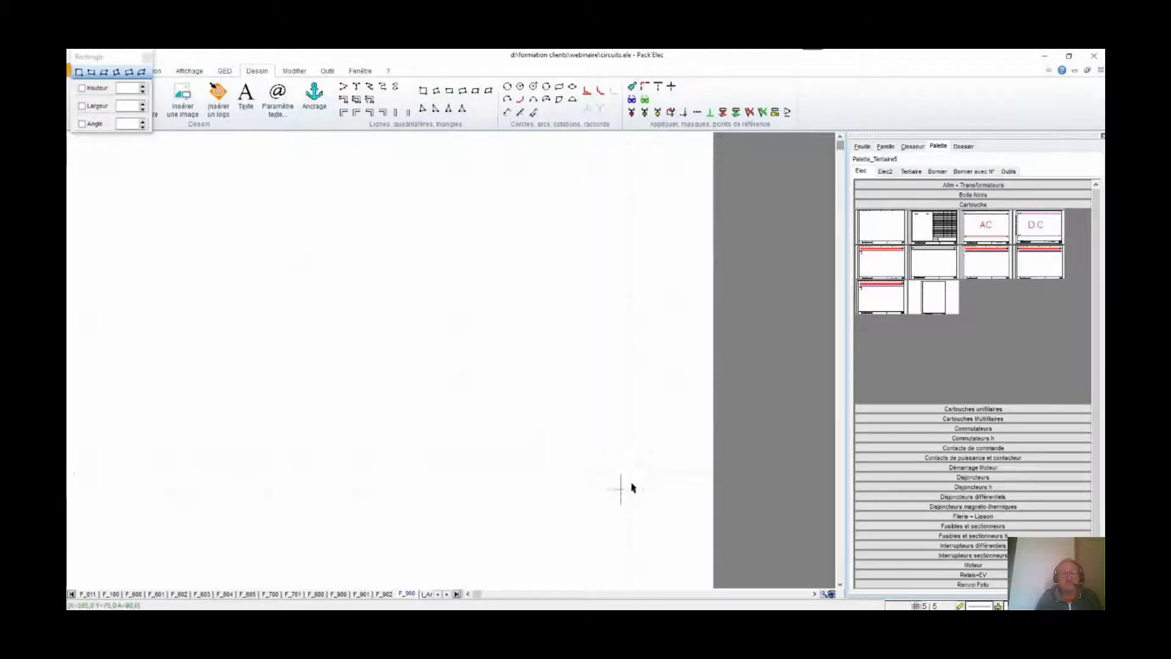
# Add the blank-frame A3 title block with the summary IMPLANTATION to the new sheet, and place the I_Armoire cabinet drawing on it.
pyautogui.doubleClick(878, 232)
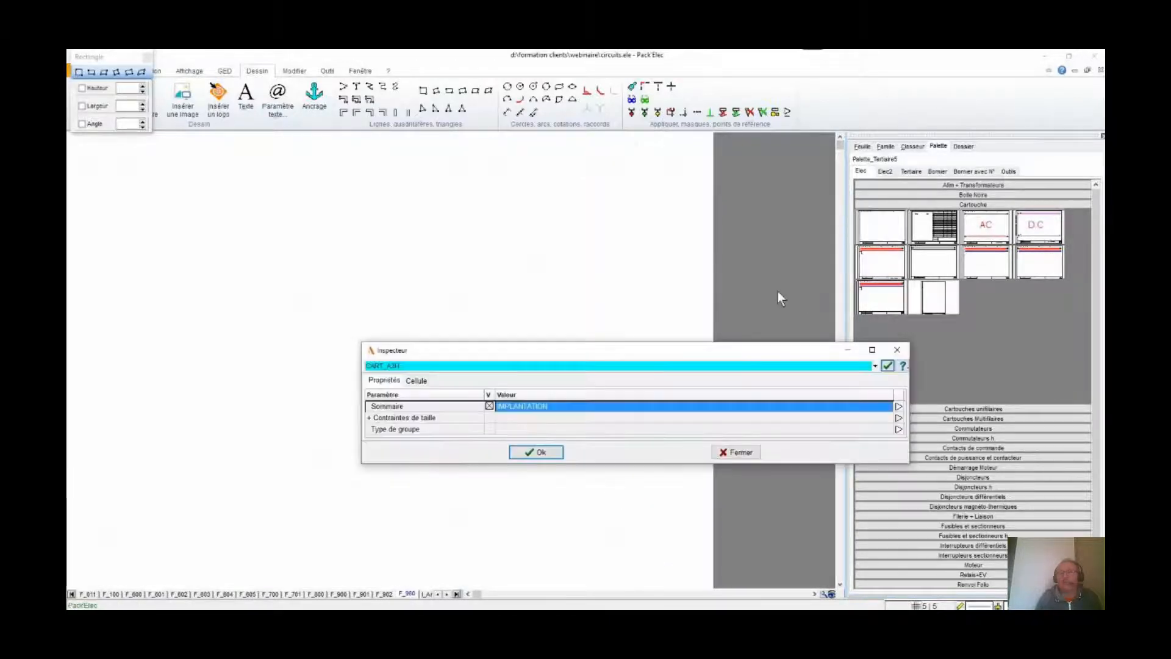
pyautogui.click(551, 454)
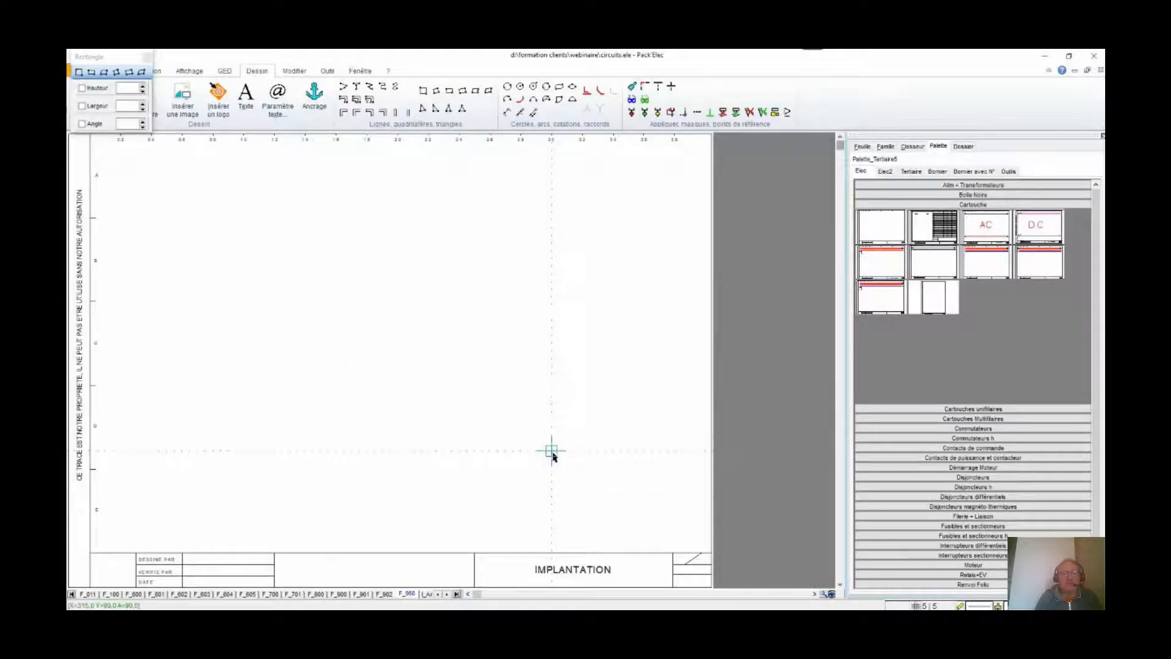
pyautogui.click(860, 147)
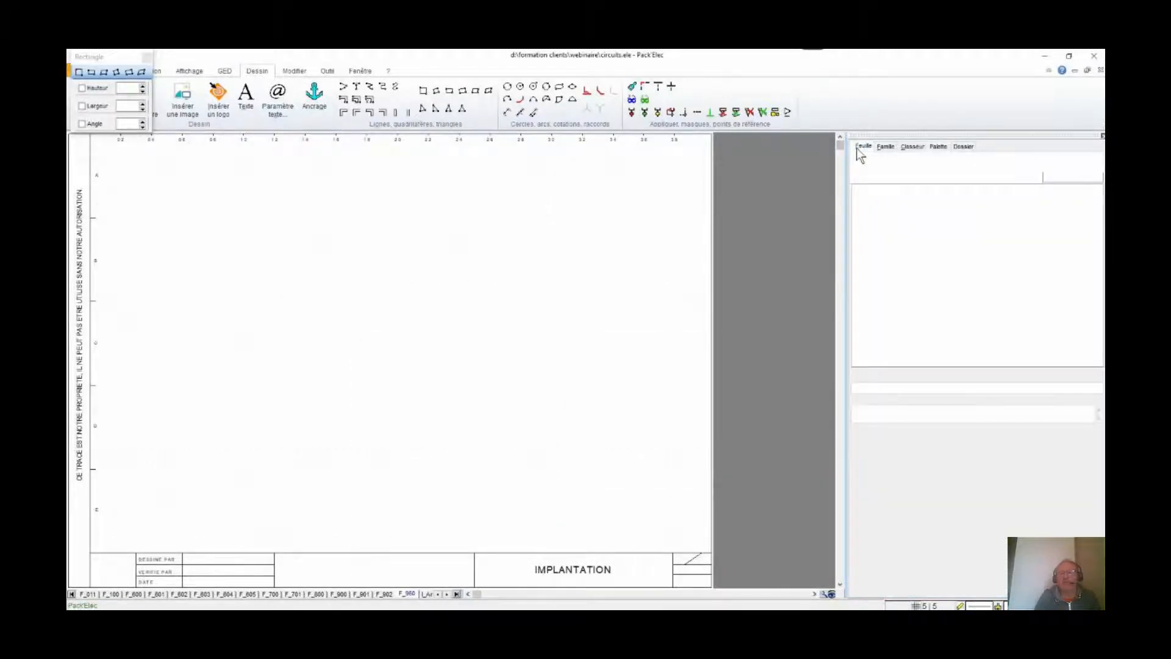
pyautogui.click(900, 246)
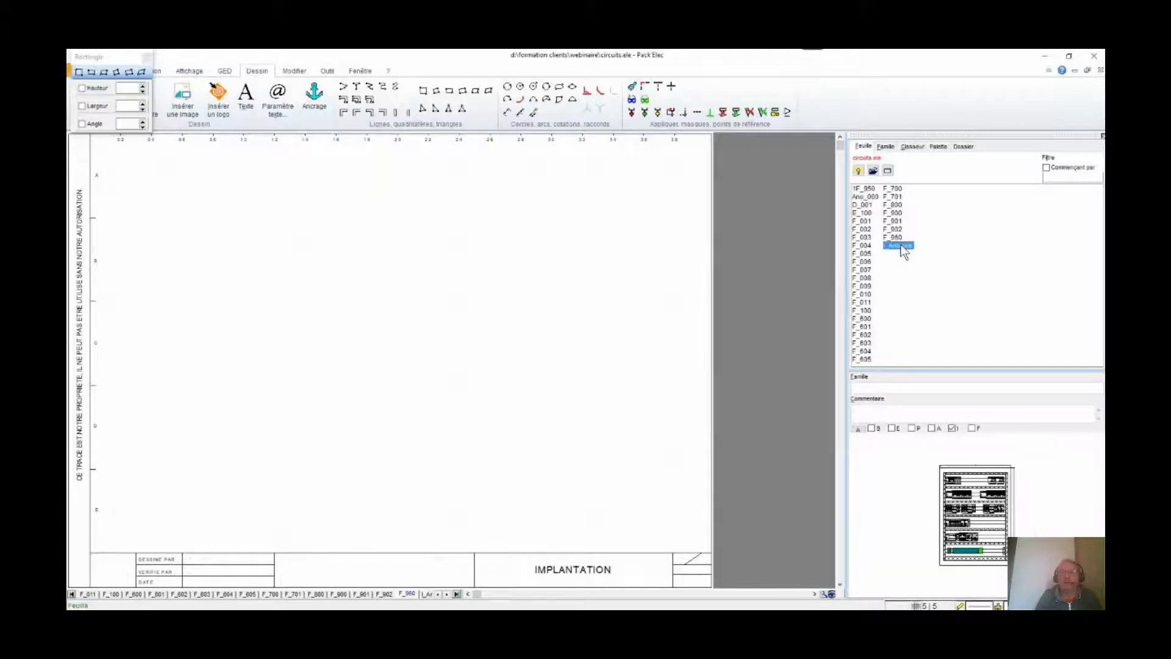
pyautogui.doubleClick(902, 246)
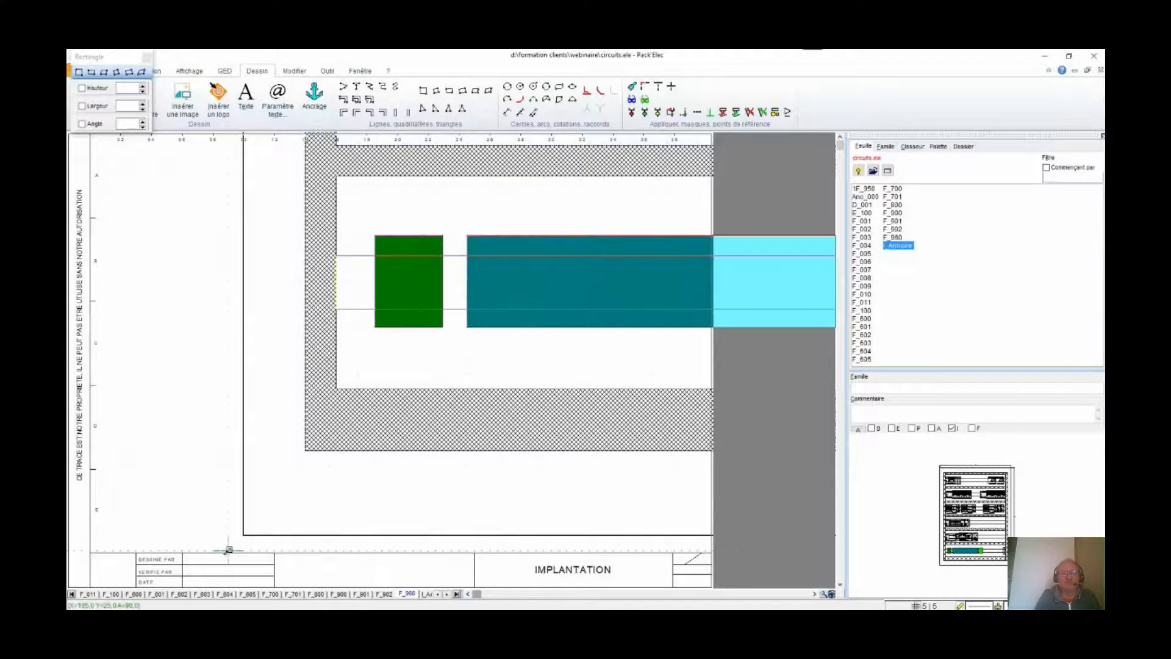
# Scale the placed cabinet drawing with X and Y coefficients of 0.2, and enlarge it by about 1.13 to fill the sheet's height.
pyautogui.click(313, 444)
pyautogui.rightClick(312, 444)
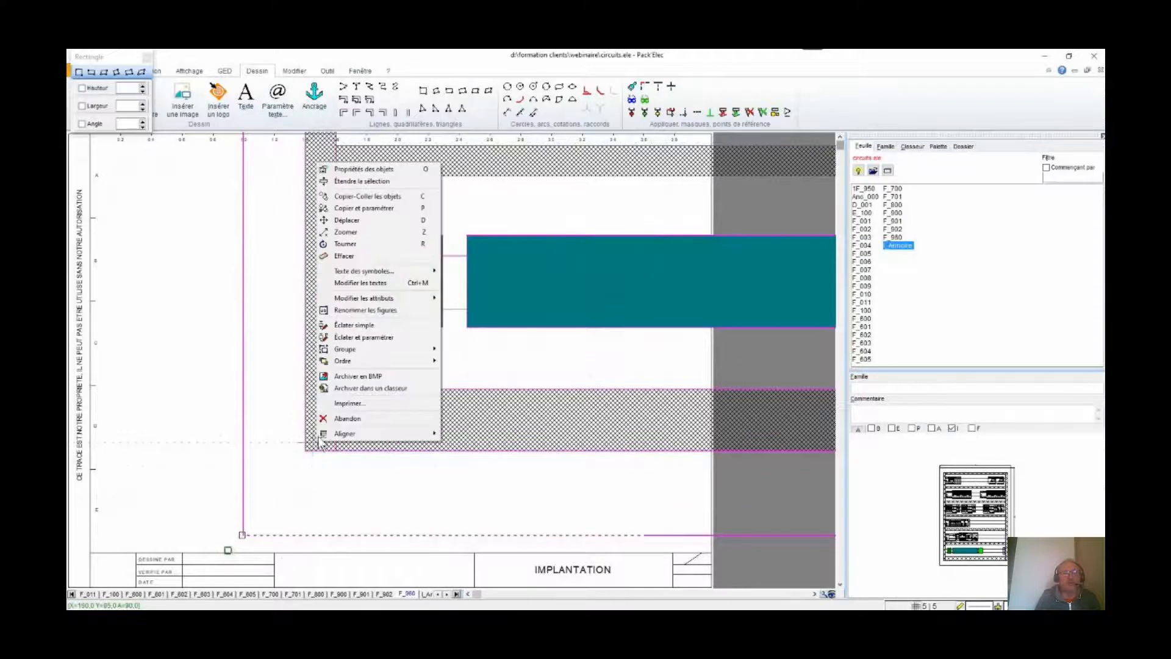
pyautogui.click(407, 234)
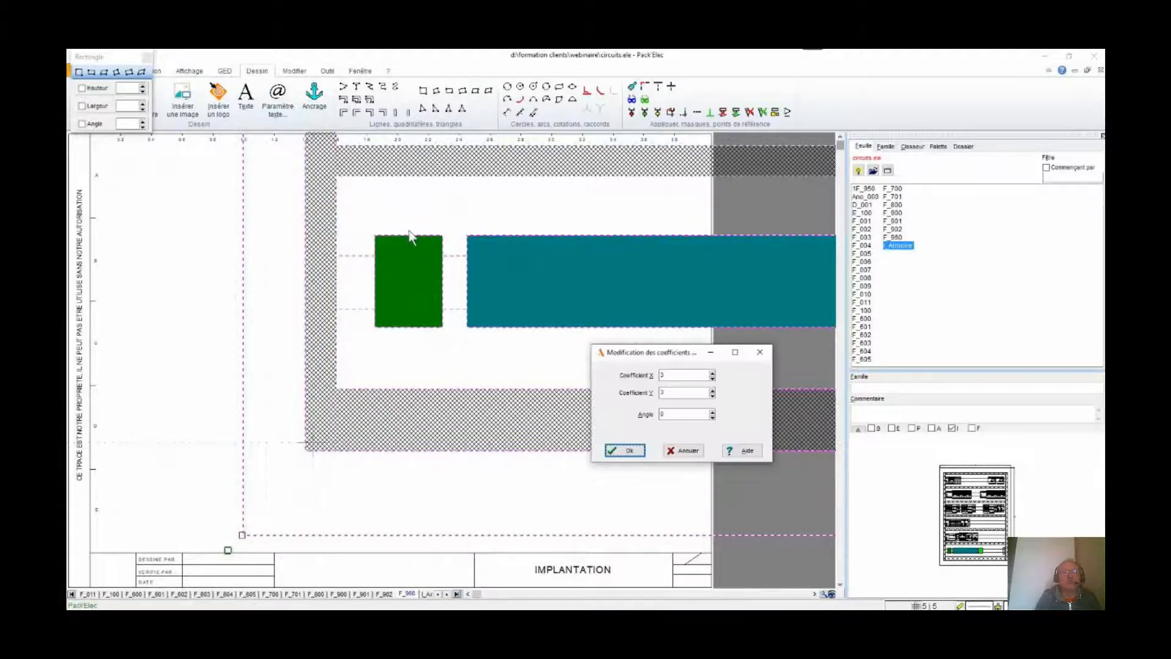
pyautogui.doubleClick(673, 375)
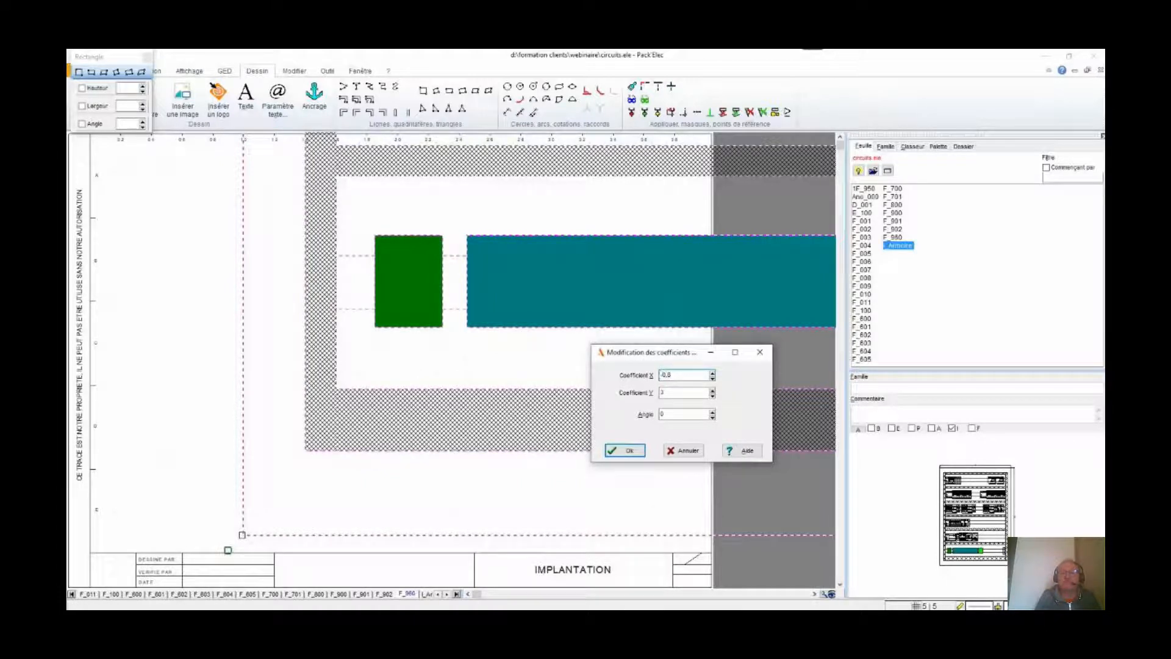
pyautogui.doubleClick(674, 392)
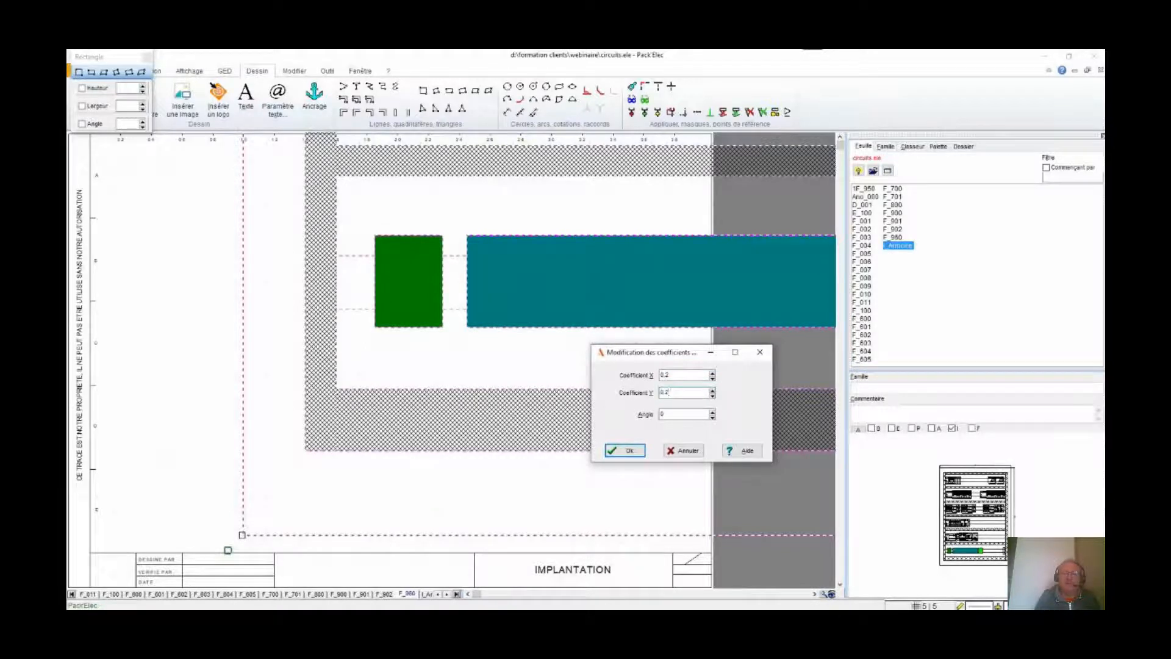
pyautogui.write('0.2')
pyautogui.click(625, 450)
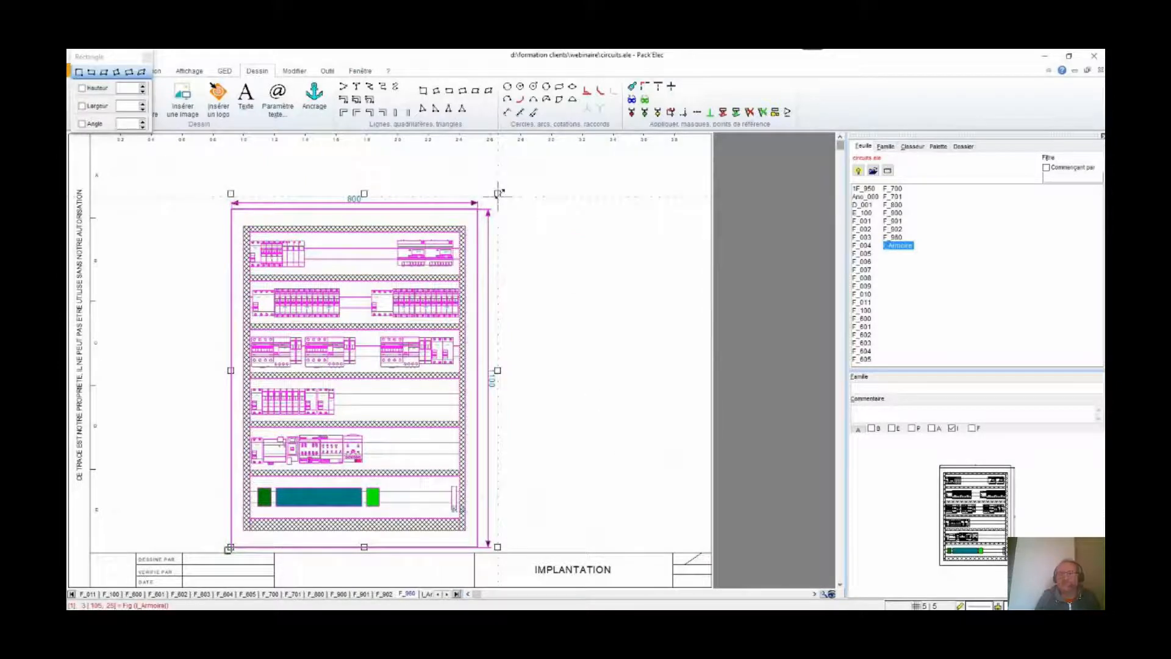
pyautogui.moveTo(498, 193); pyautogui.dragTo(552, 154)
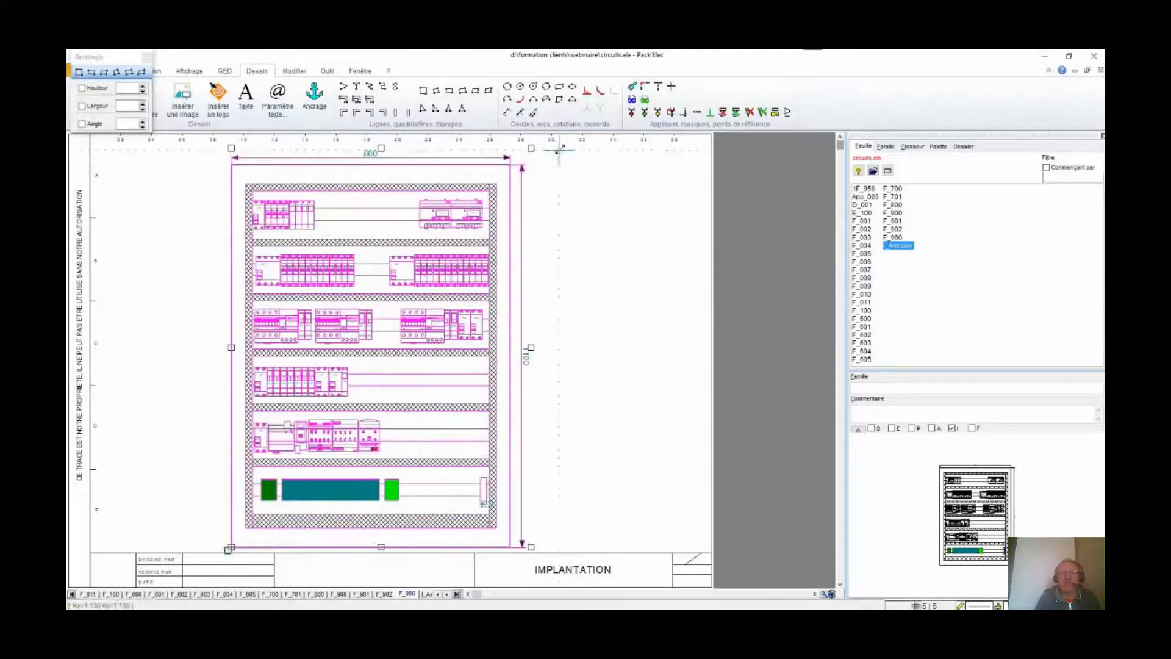
pyautogui.click(636, 421)
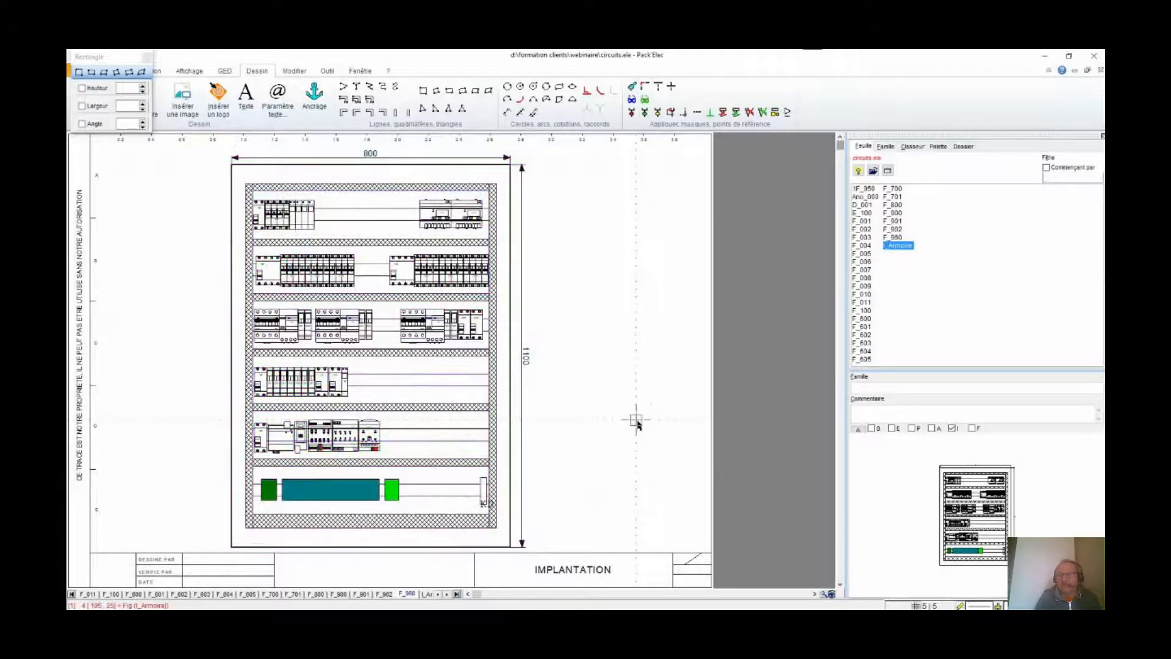